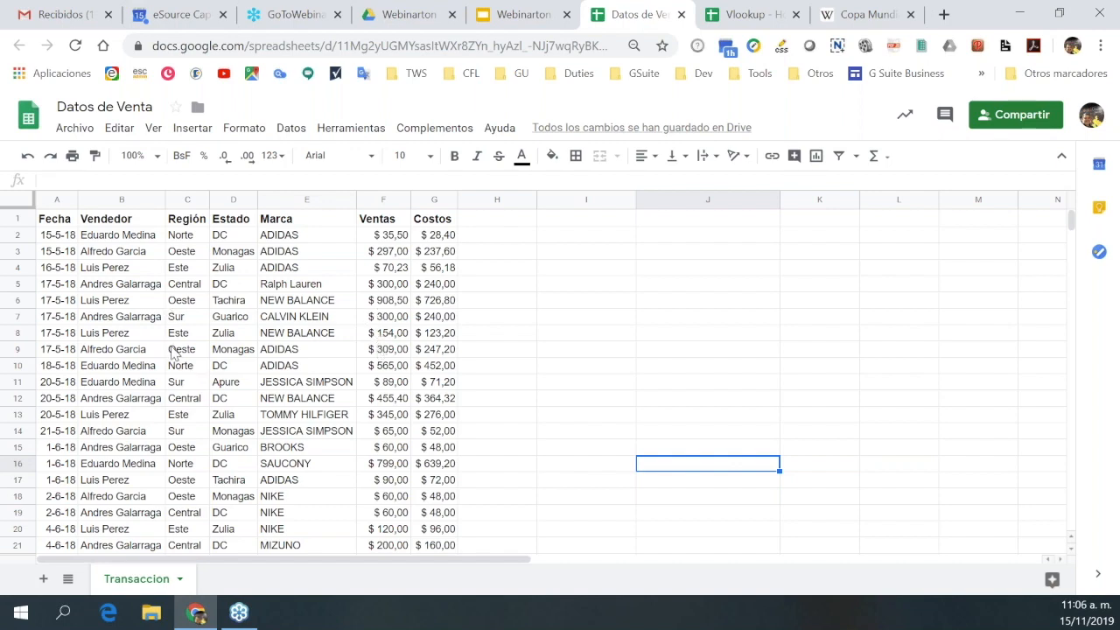
Create a blank spreadsheet through Archivo > Nuevo > Hoja de cálculo.
scroll(173, 352, down, 6)
scroll(171, 352, up, 4)
scroll(173, 352, up, 3)
scroll(173, 351, down, 4)
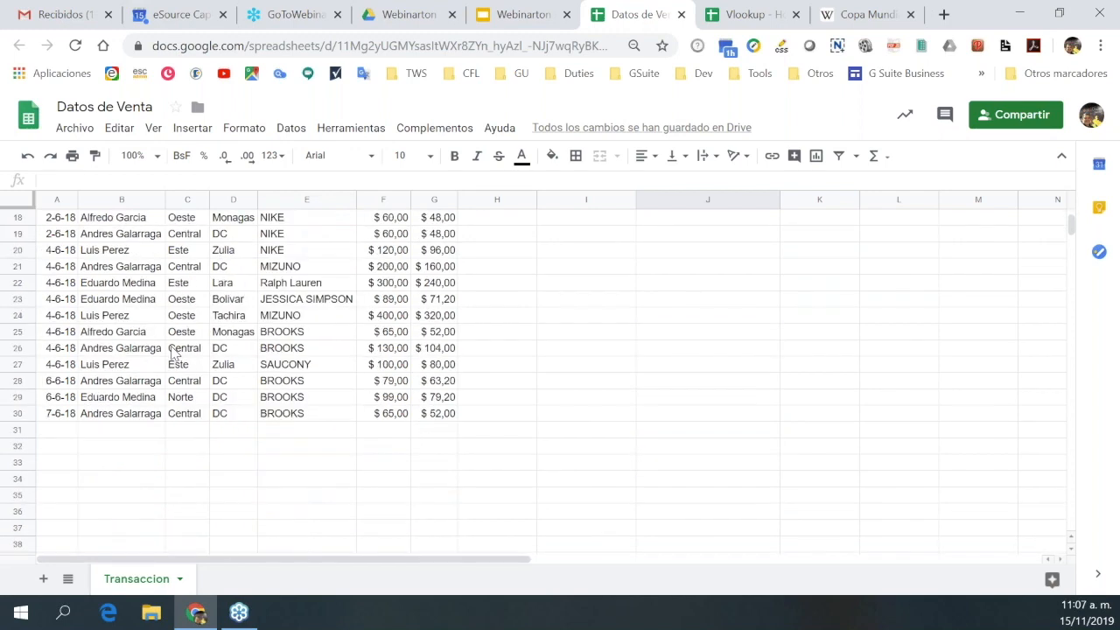
scroll(172, 352, up, 4)
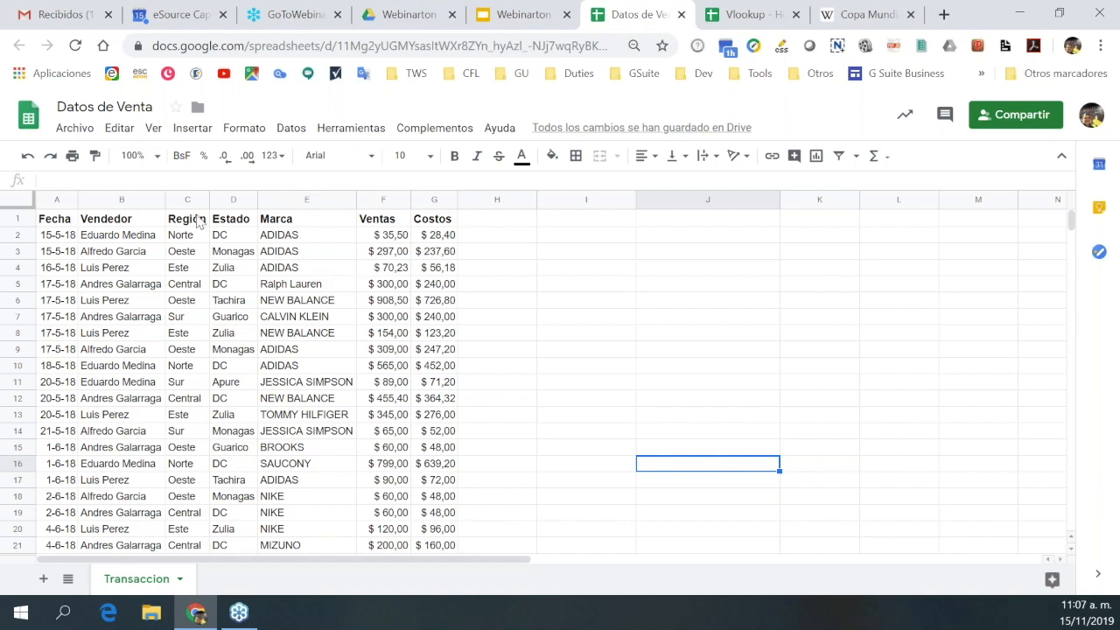
click(76, 129)
mouse_move(128, 225)
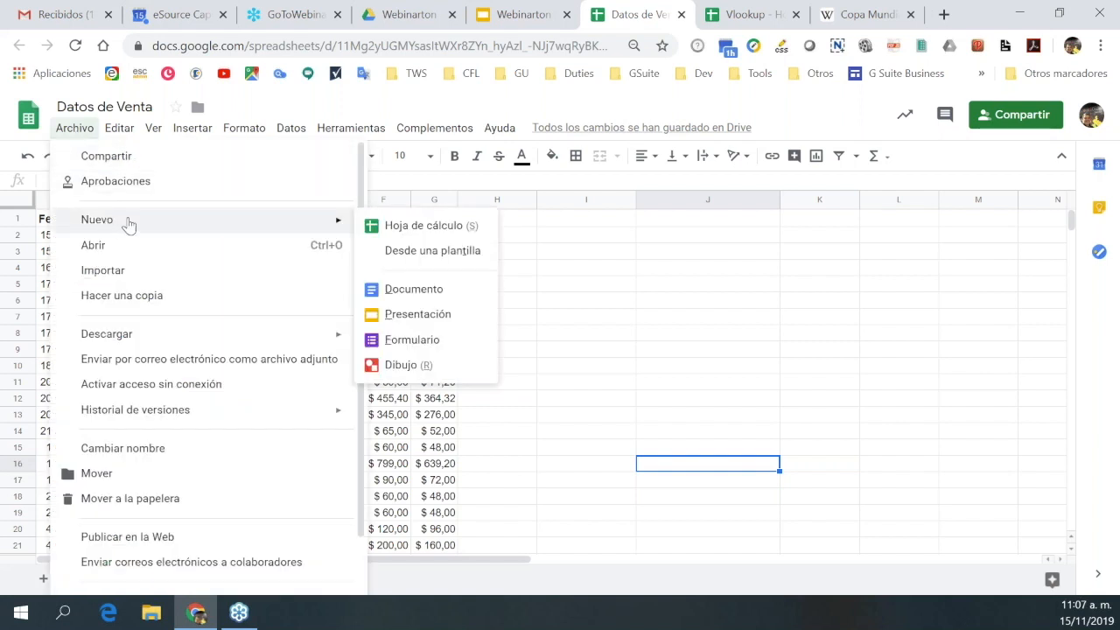
click(417, 229)
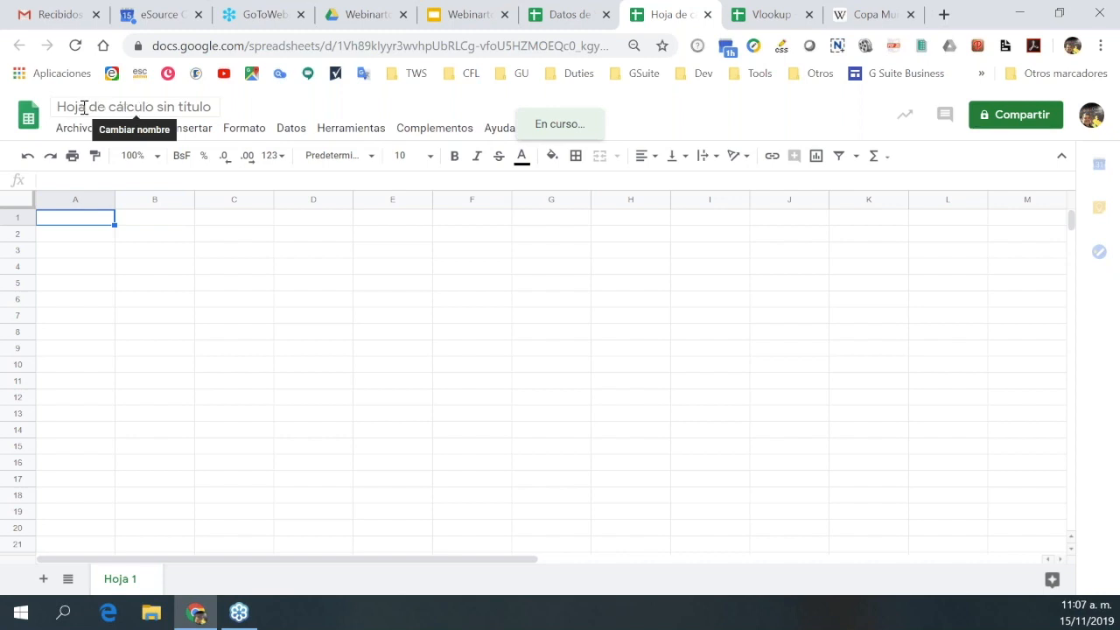
Retitle 'Hoja de cálculo sin título' as 'IMPORTRANGE', fixing the mistyped title first.
click(275, 105)
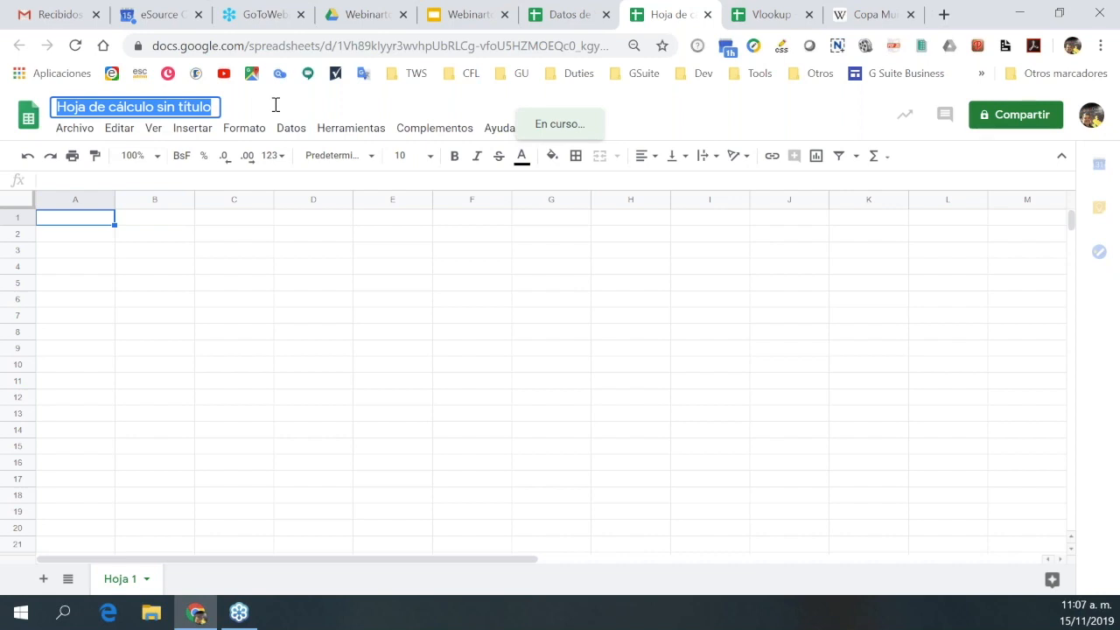
text(IMPORTRAN)
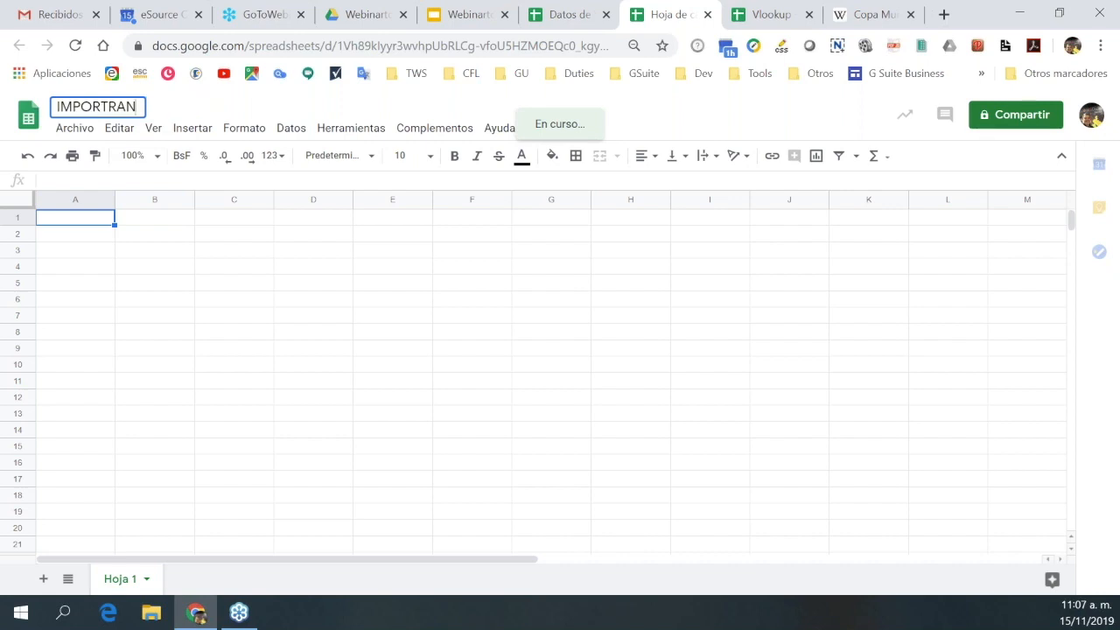
key(ctrl+z)
text(GE)
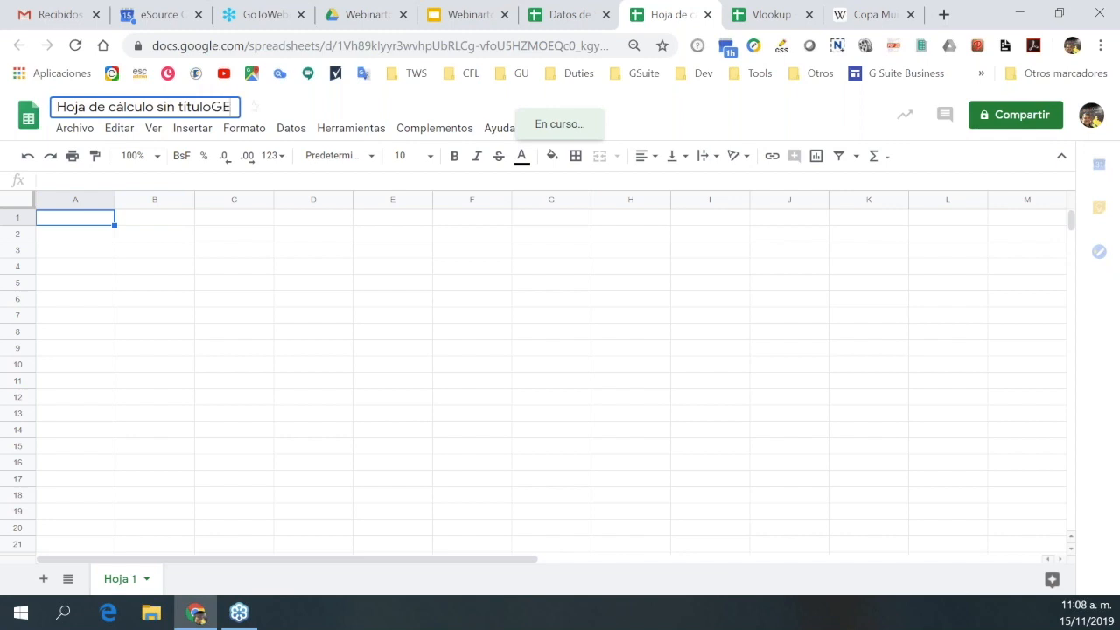
key(ctrl+BackSpace)
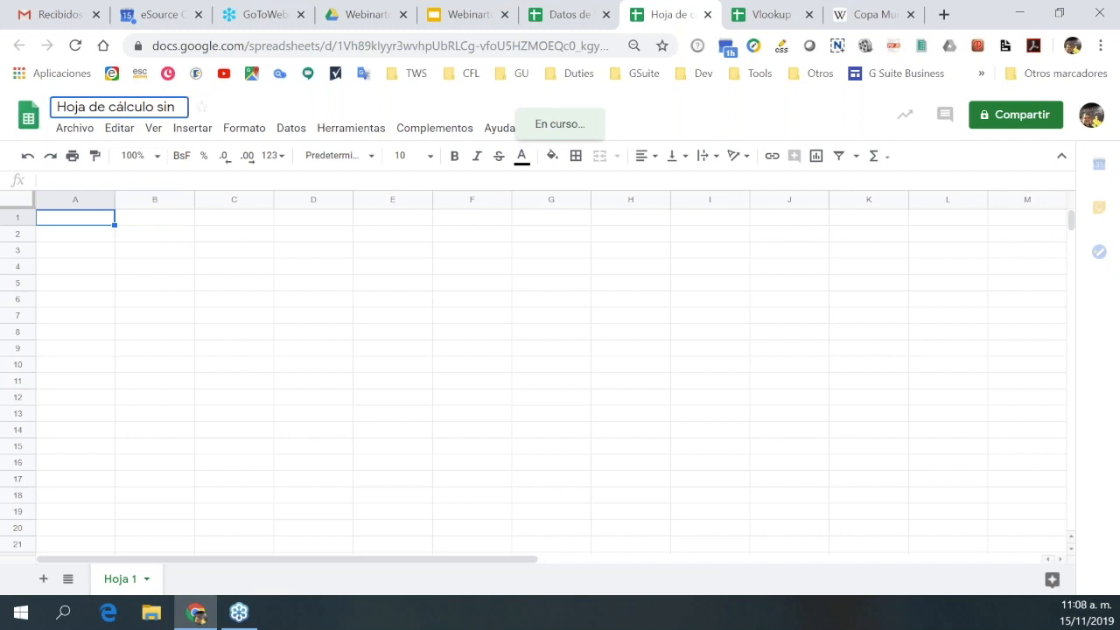
key(ctrl+BackSpace)
key(ctrl+BackSpace)
key(ctrl+BackSpace)
key(ctrl+BackSpace)
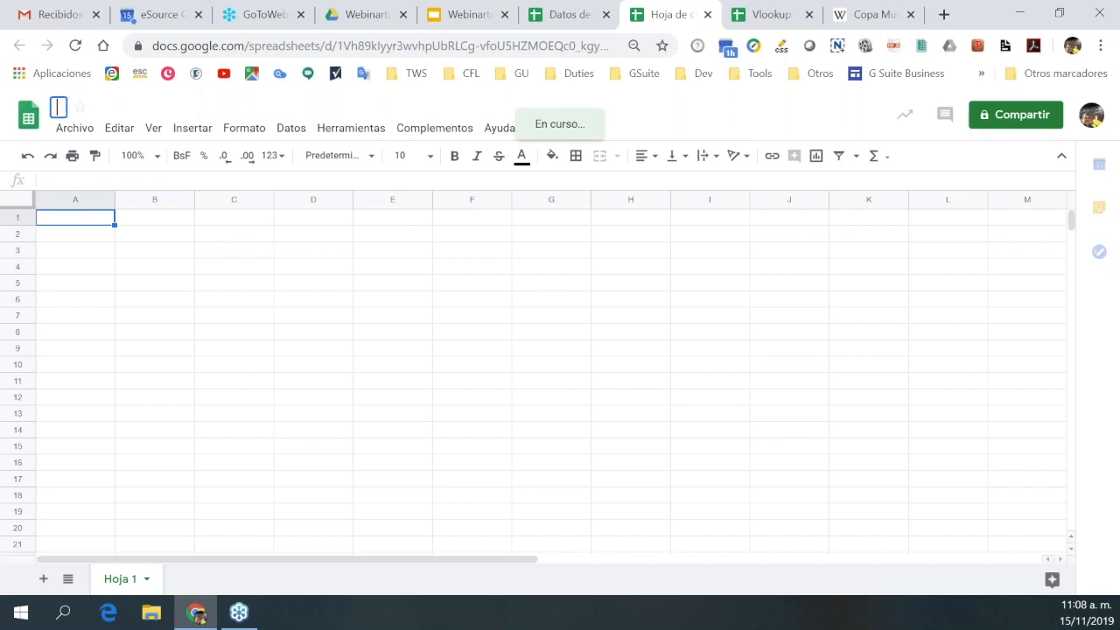
text(IMPORT)
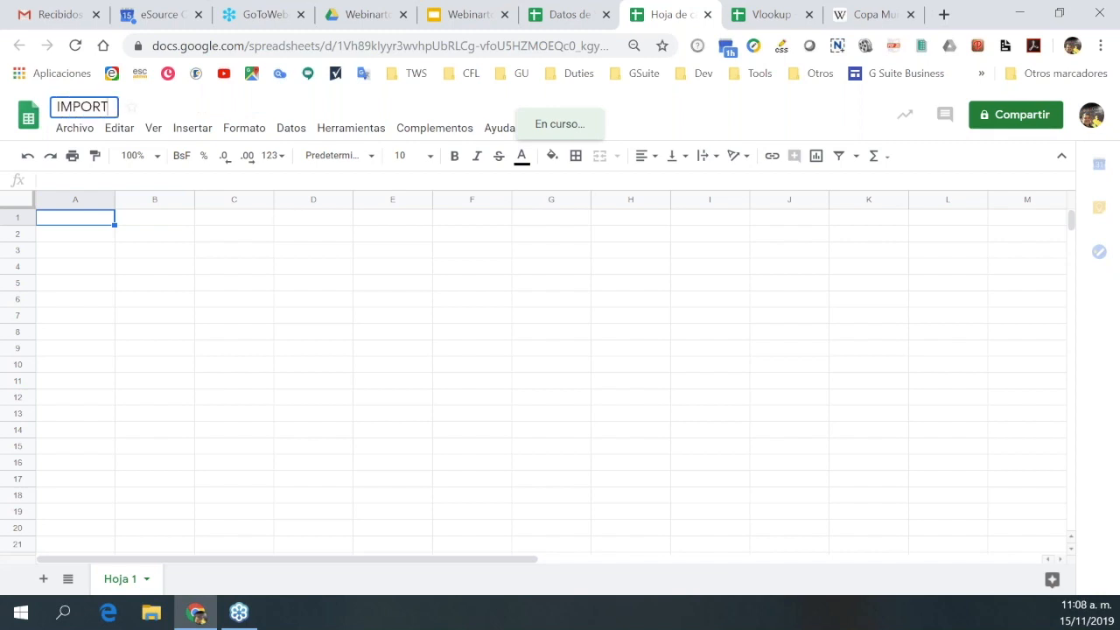
text(RANGE)
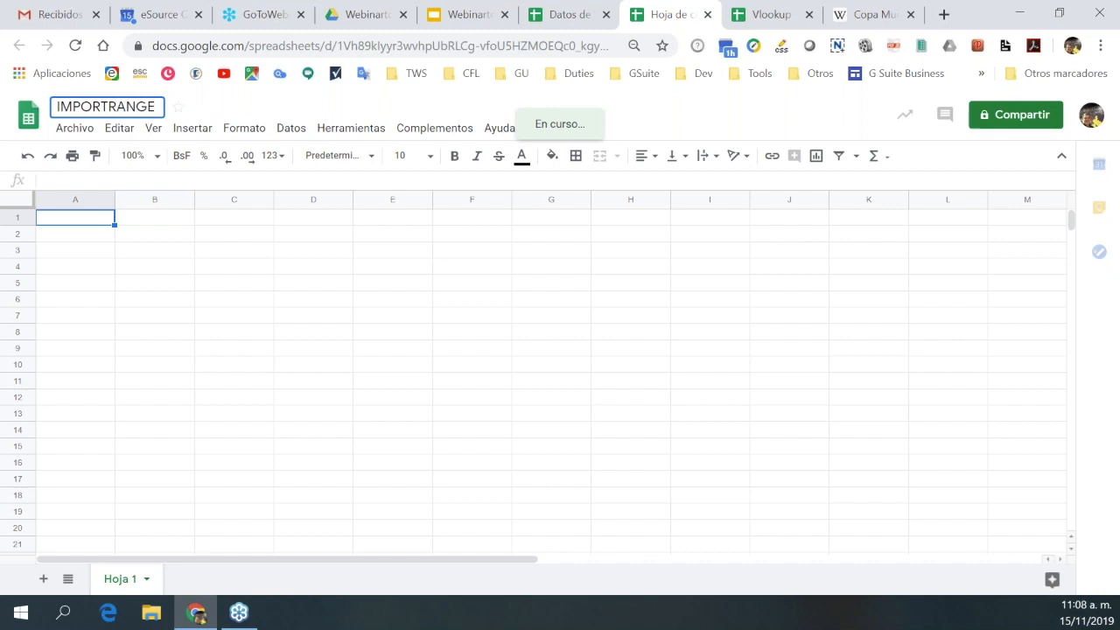
click(133, 285)
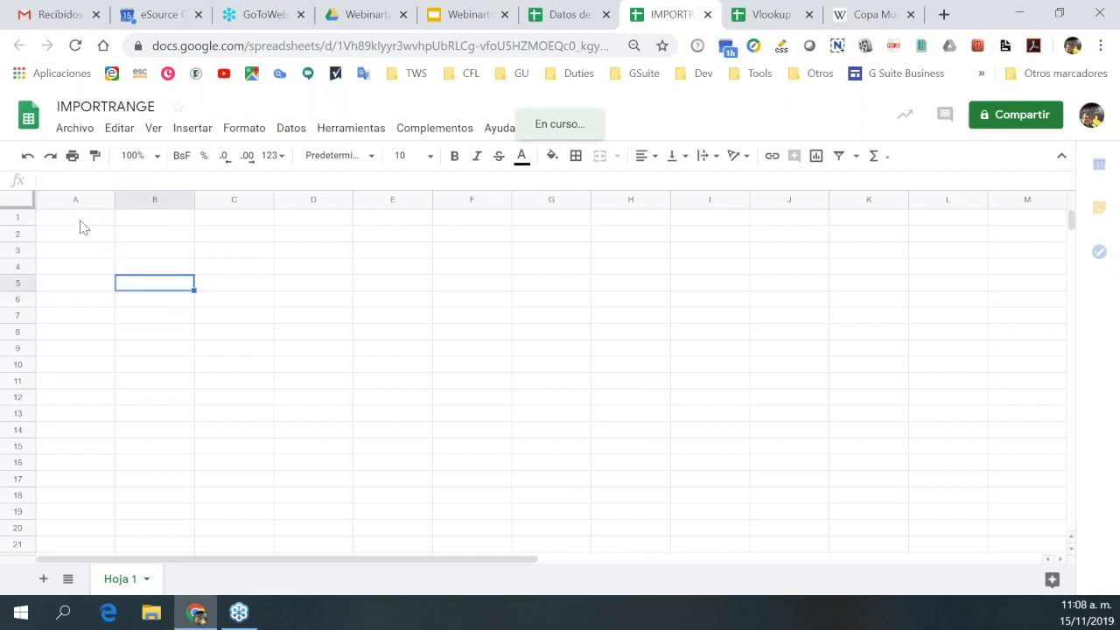
Type the heading 'IMPORTRANGE' into A1, then move the selection to C1.
click(82, 227)
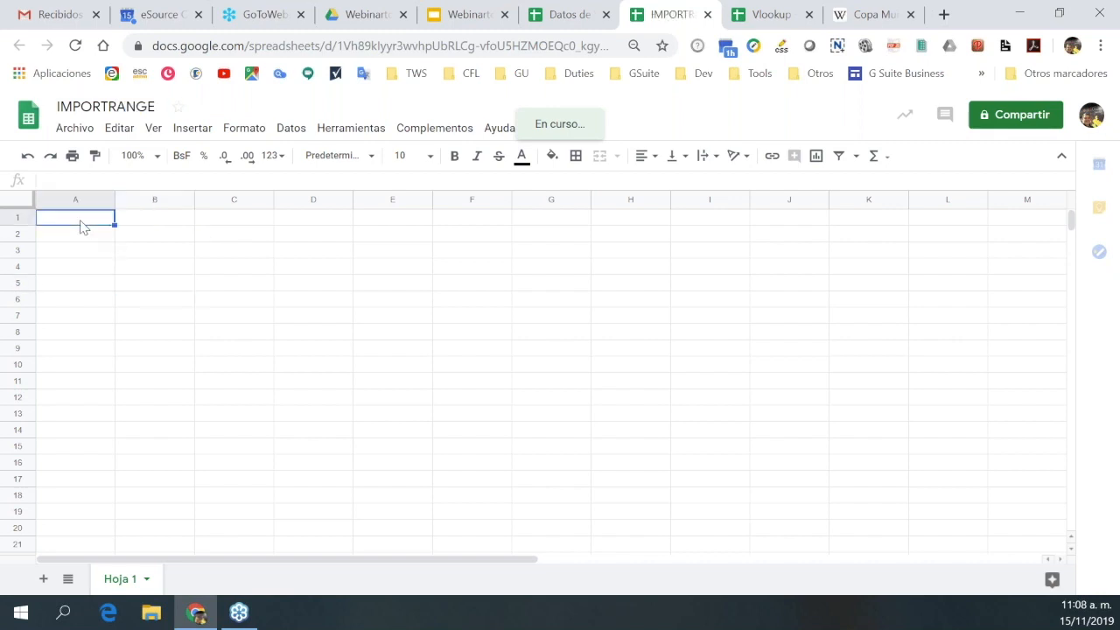
text(IMPORT)
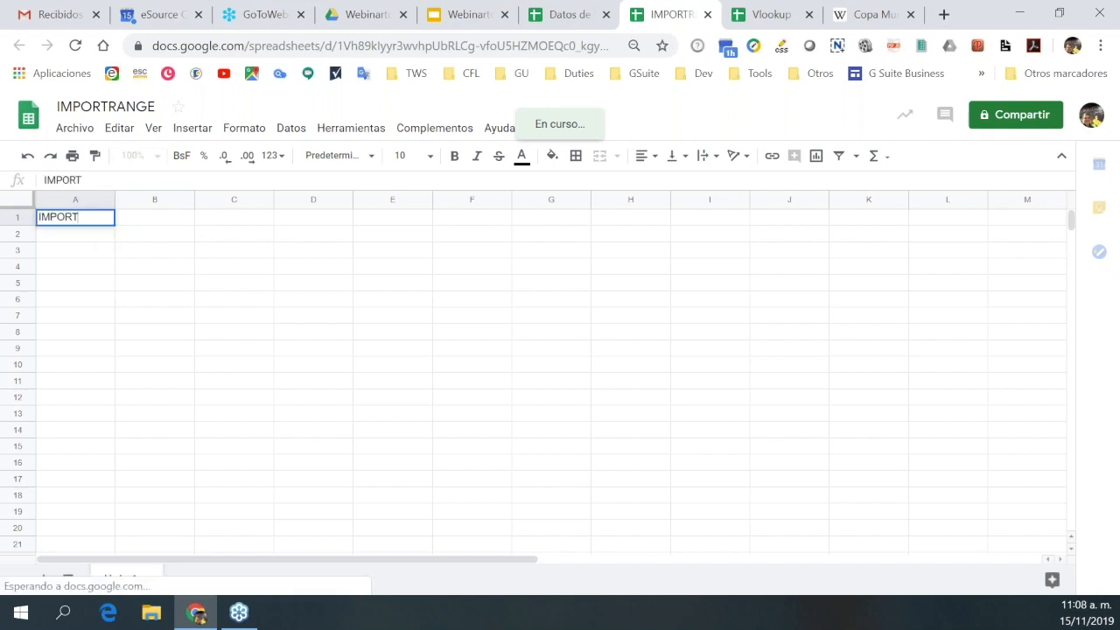
text(RANGE)
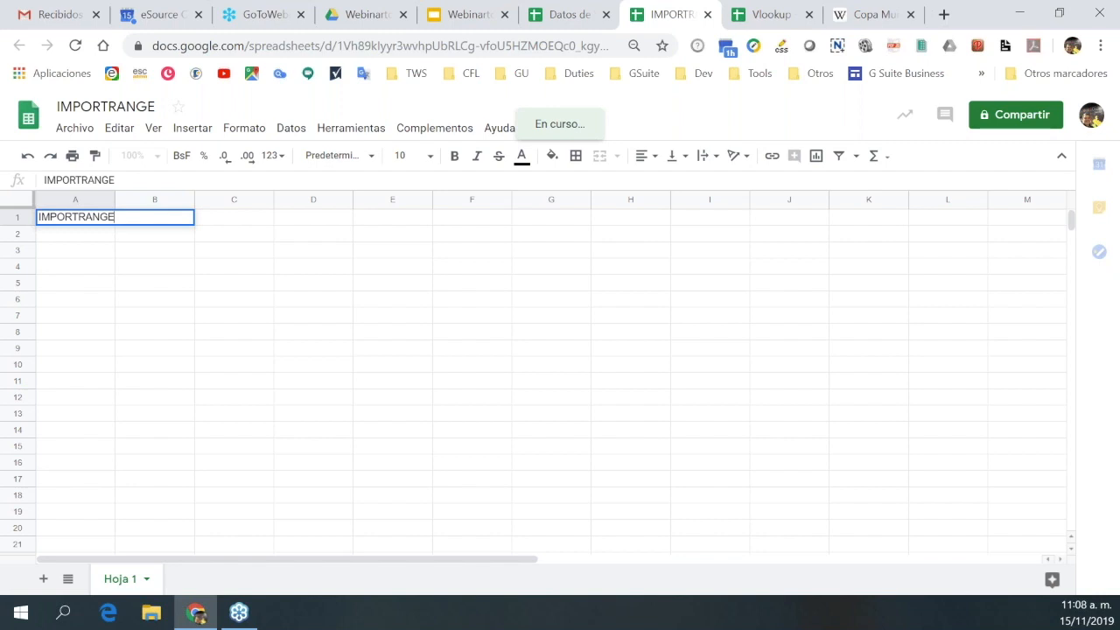
click(139, 239)
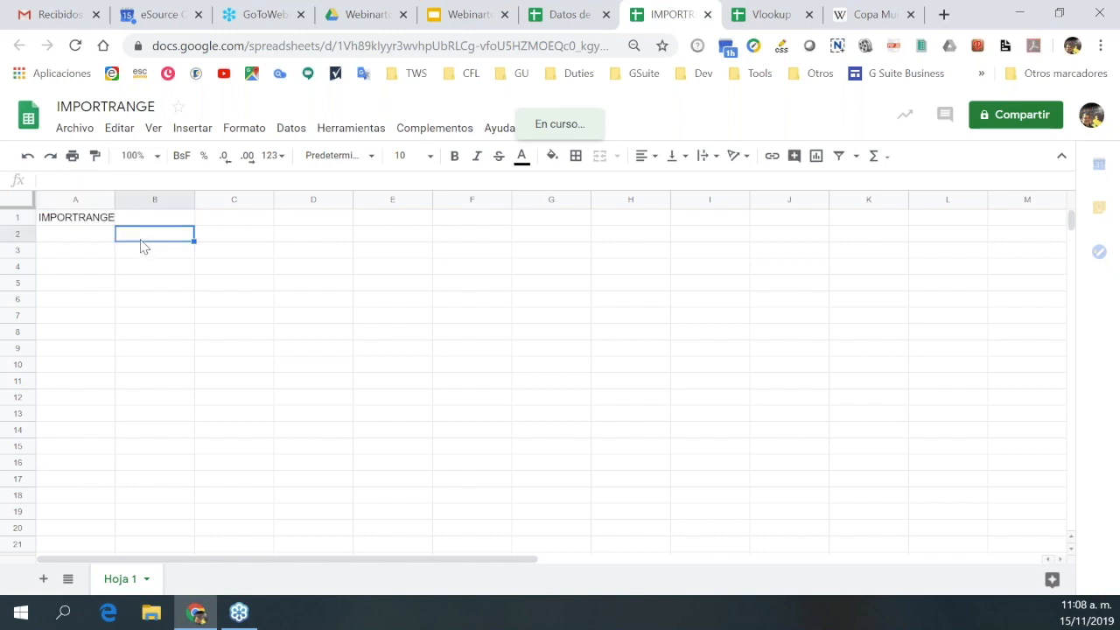
click(232, 232)
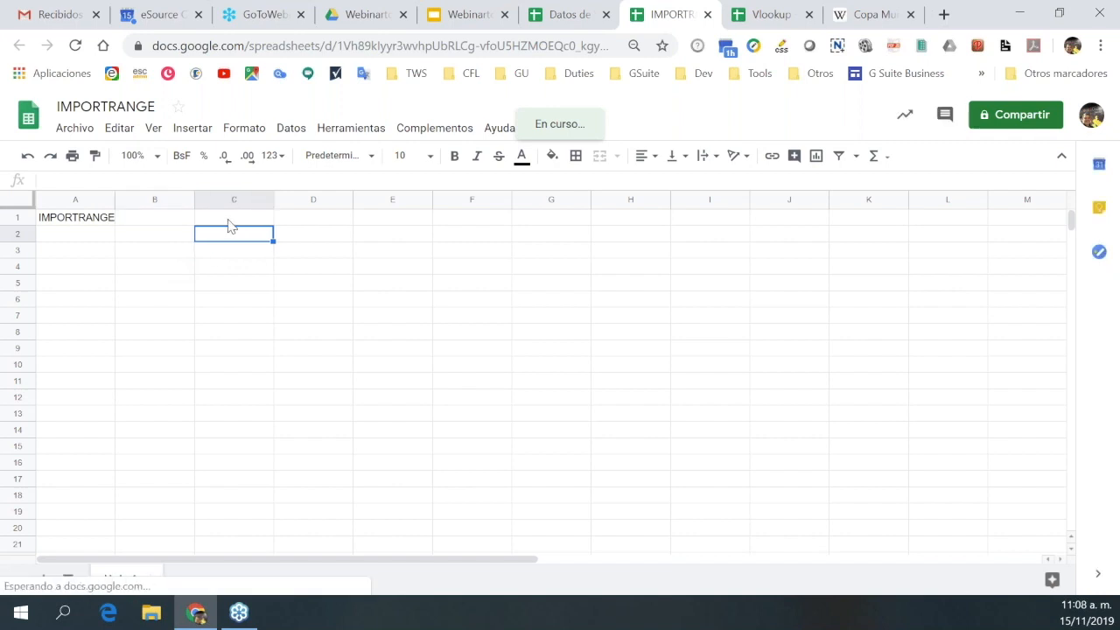
click(228, 221)
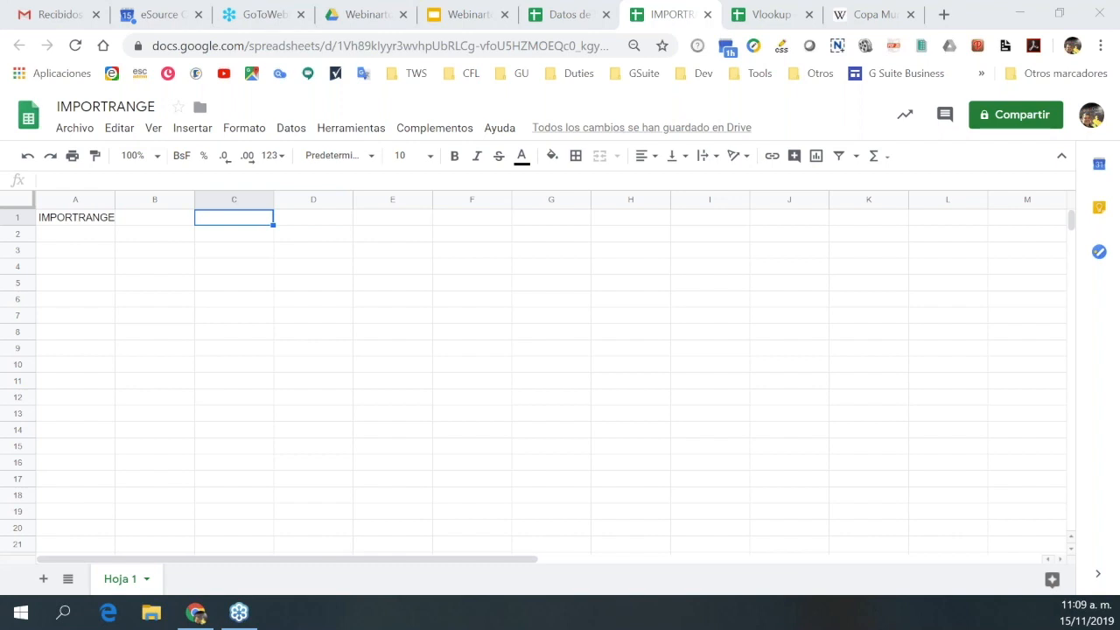
click(55, 107)
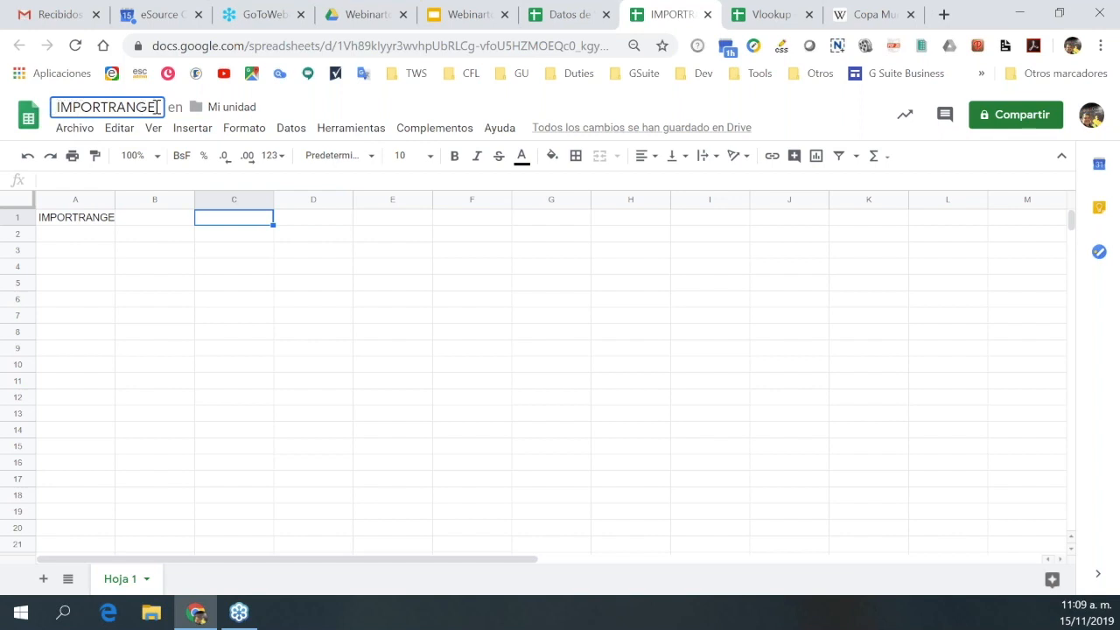
click(361, 17)
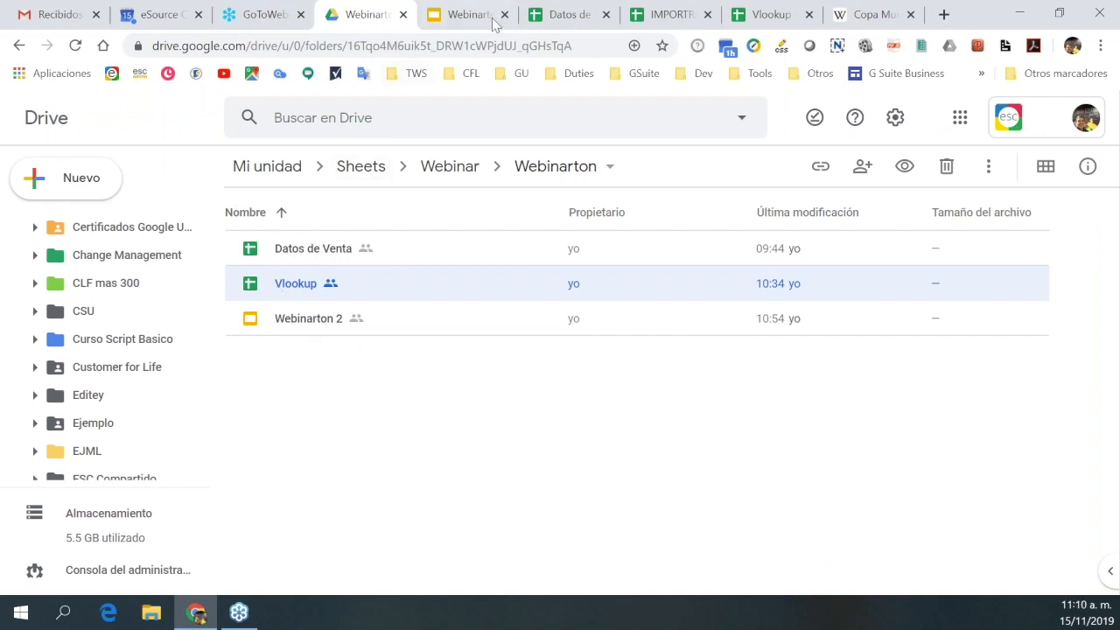
click(669, 15)
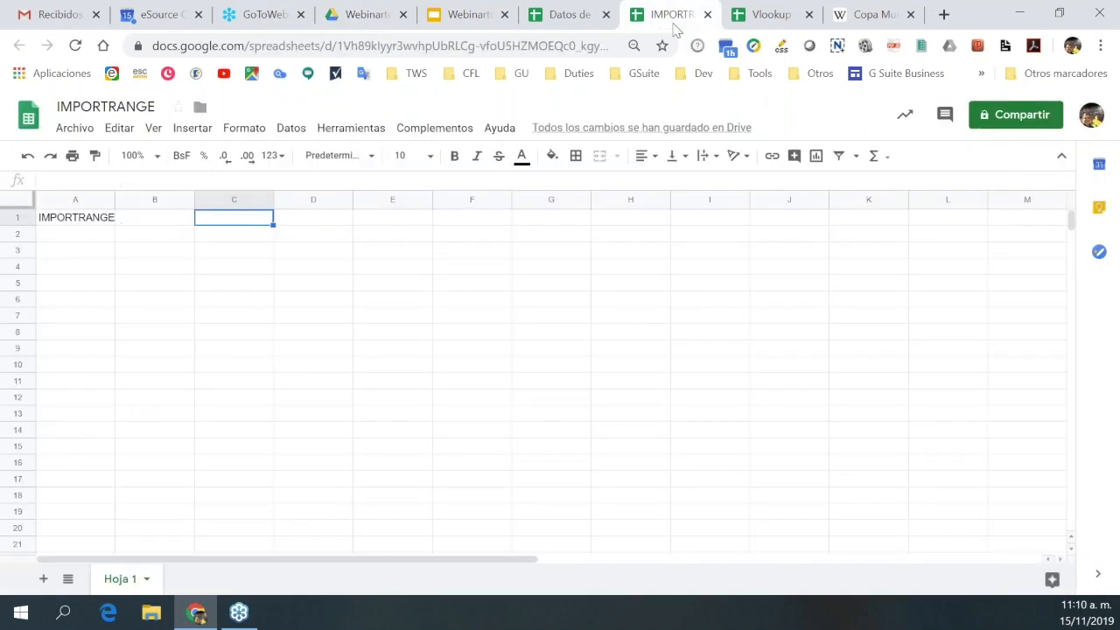
click(338, 43)
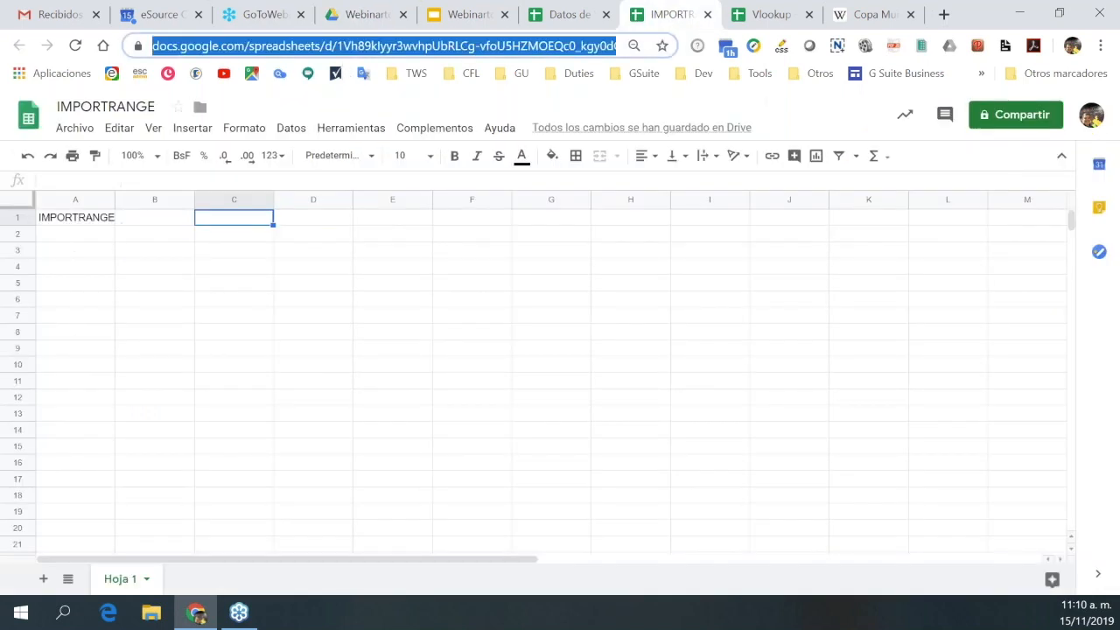
Select the web address and C2, then go back to the Datos de Venta spreadsheet.
click(317, 302)
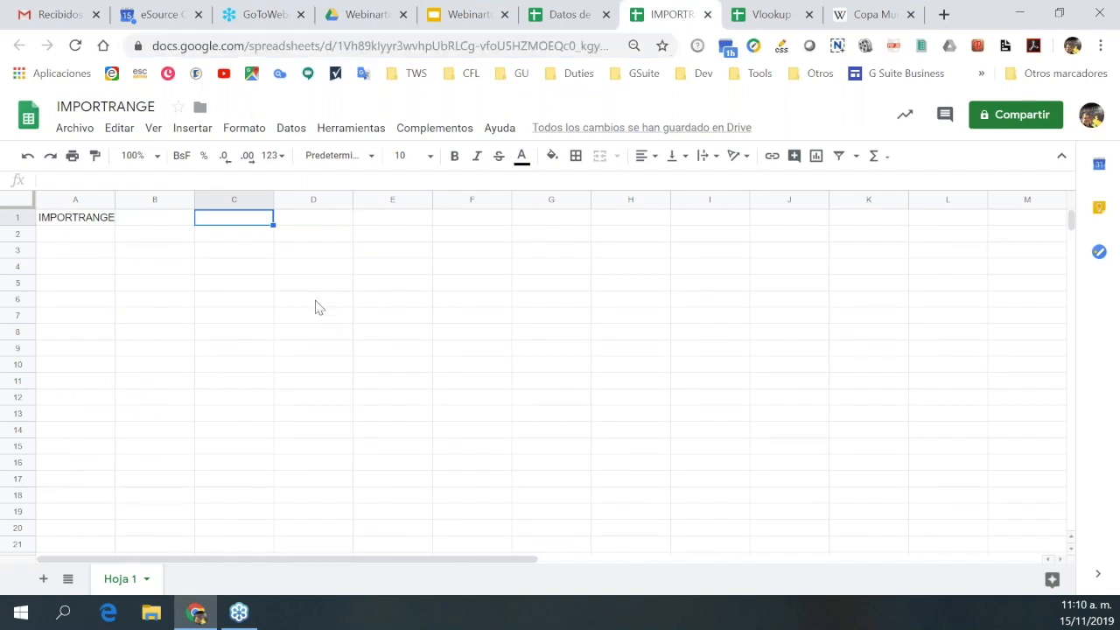
click(289, 46)
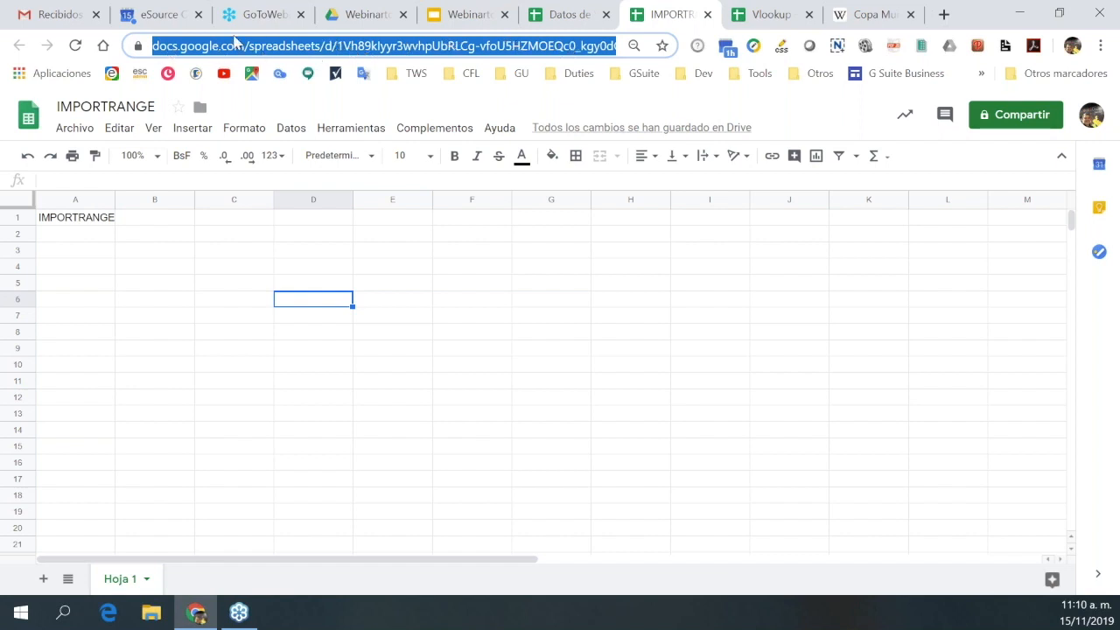
click(232, 239)
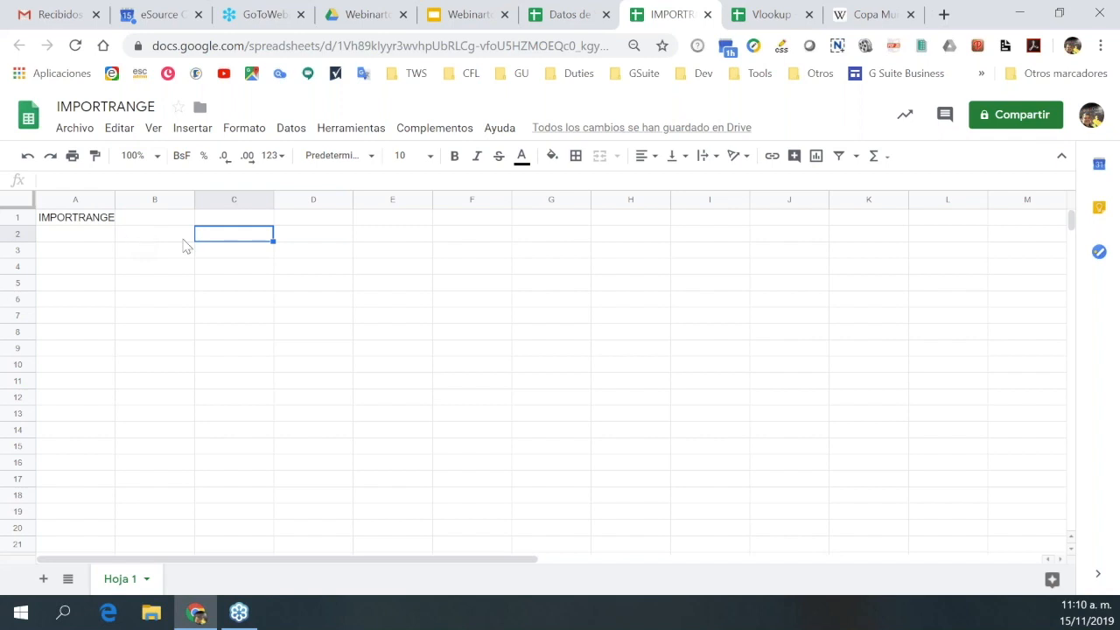
key(ctrl+c)
key(Up)
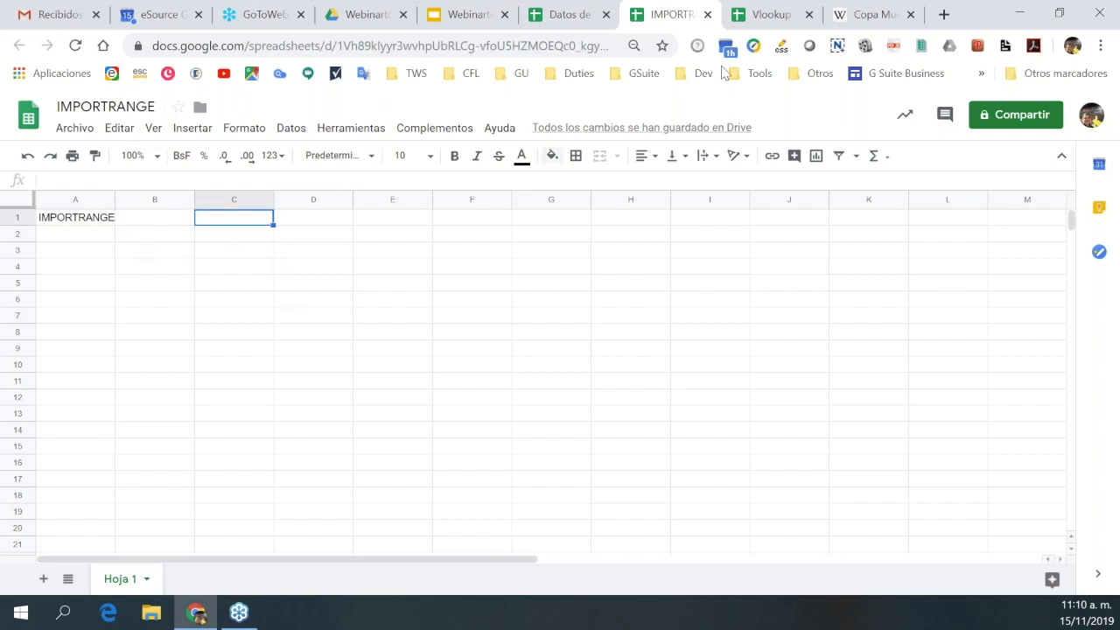
click(579, 16)
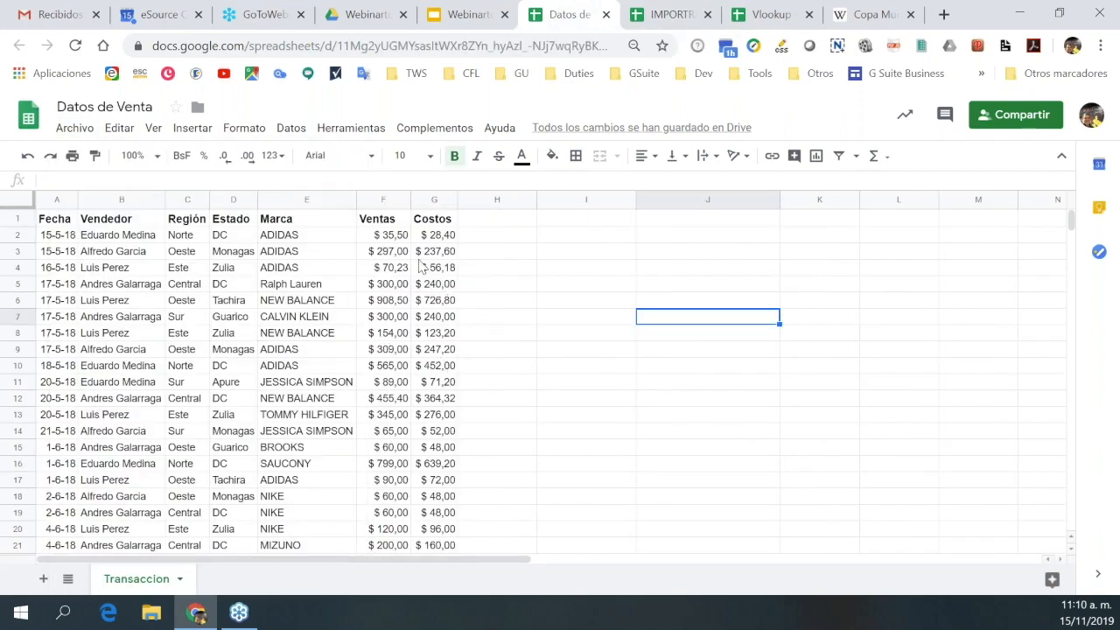
Select just the spreadsheet ID in Datos de Venta's web address, then return to IMPORTRANGE.
click(392, 237)
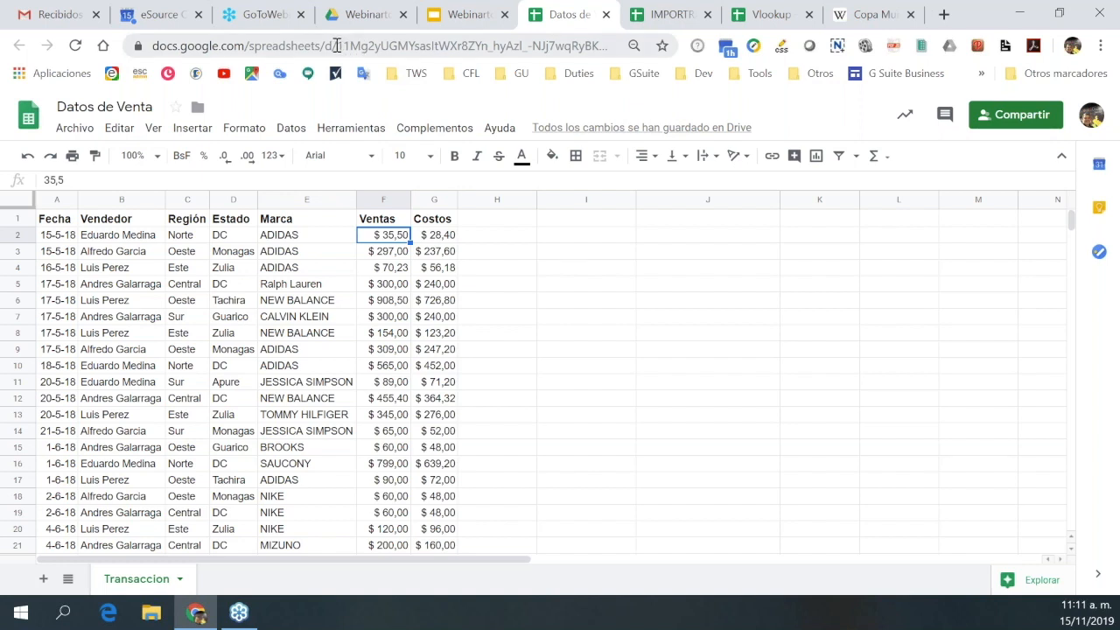
drag(337, 45, 567, 49)
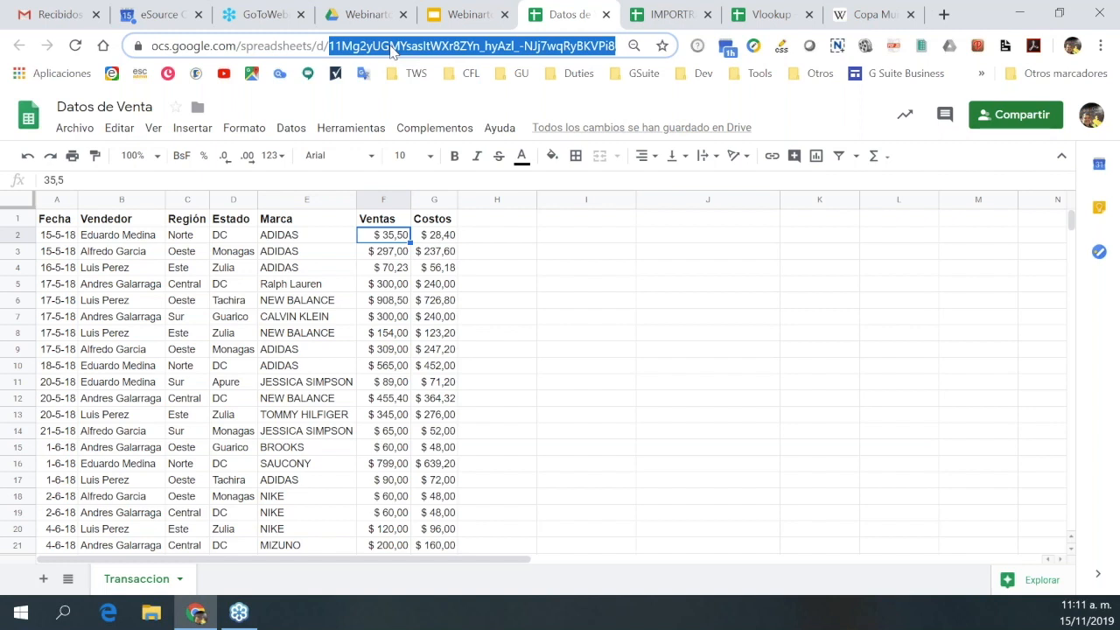
click(372, 50)
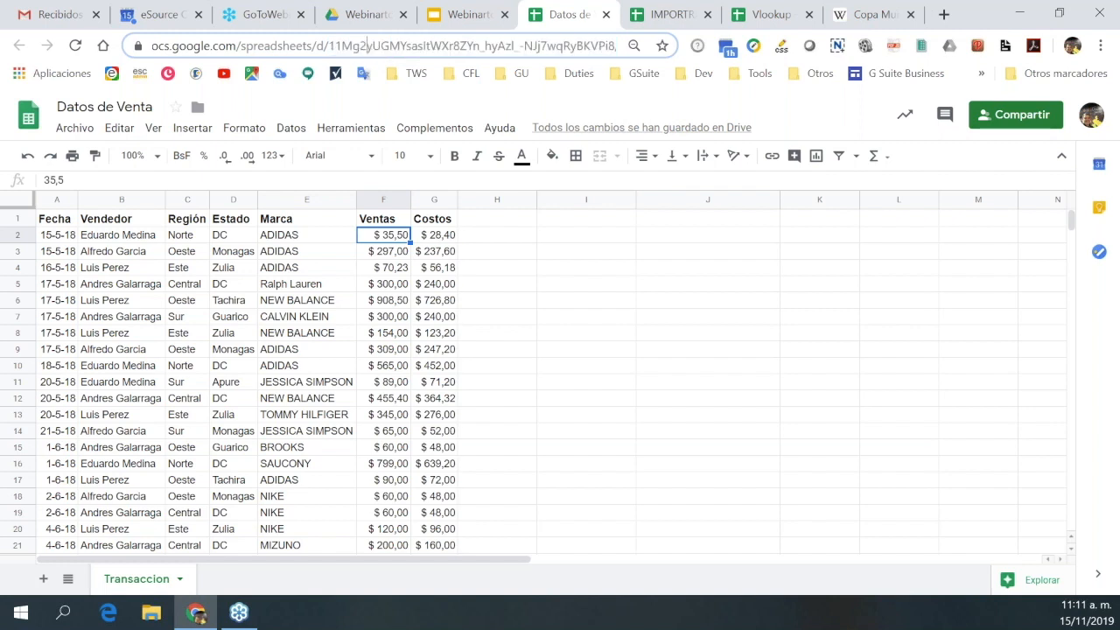
drag(329, 49, 626, 46)
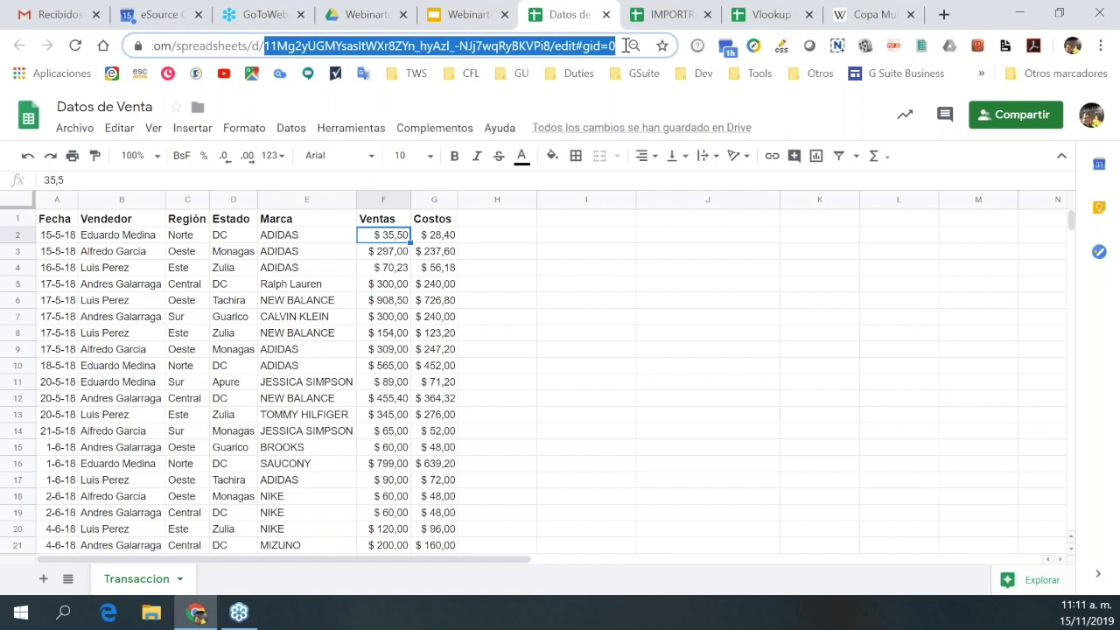
drag(626, 45, 553, 49)
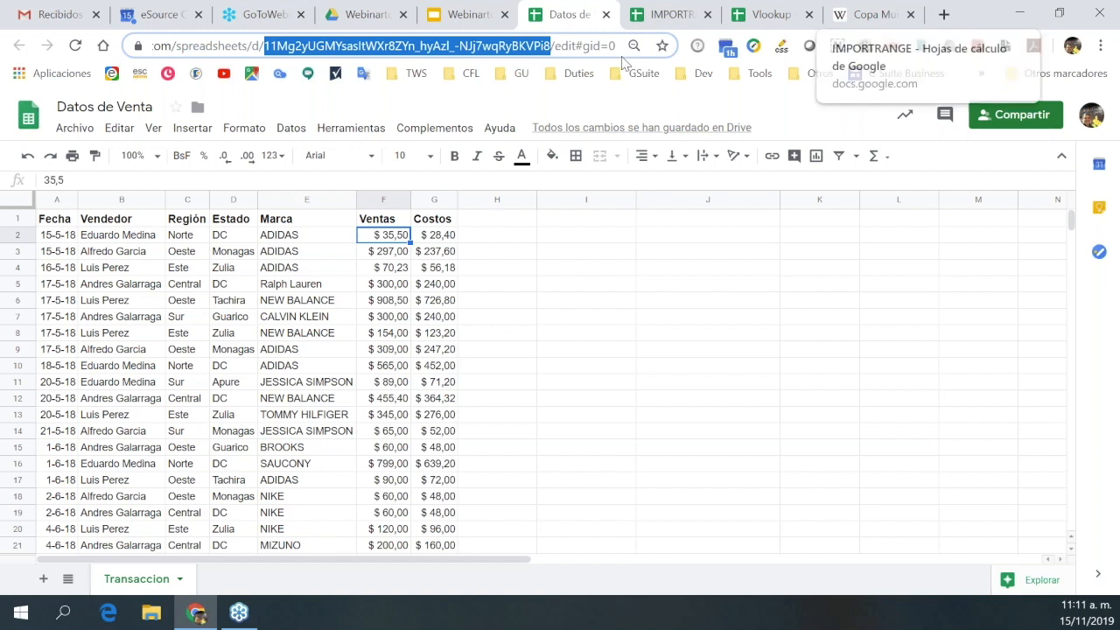
click(669, 18)
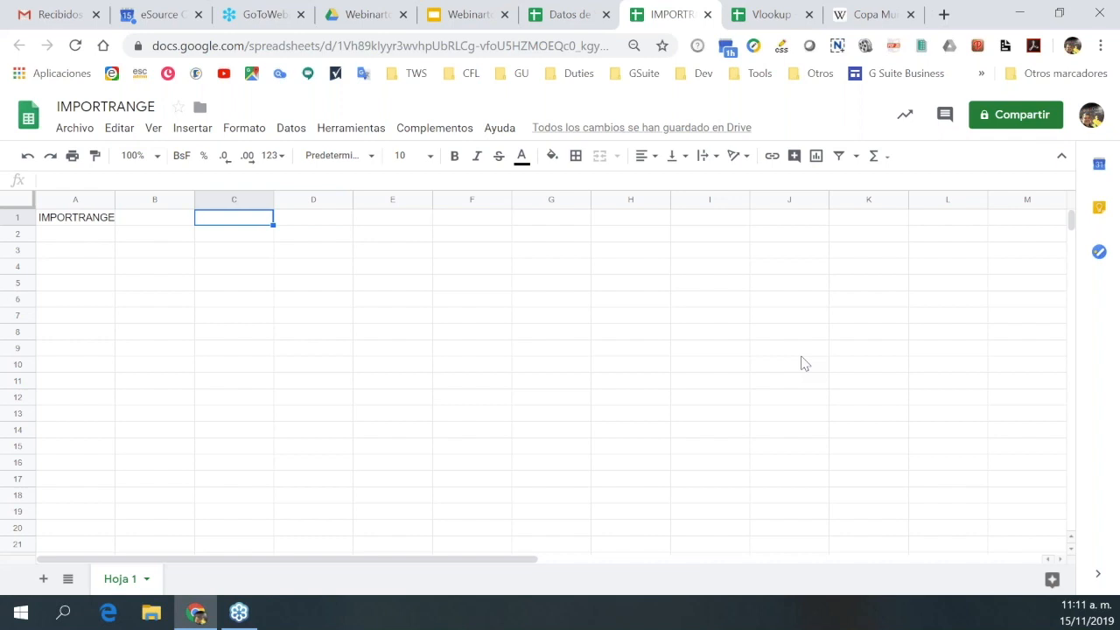
Start =IMPORTRANGE("") in C1 from the suggestions; Ctrl+P opens print settings by mistake.
text(=)
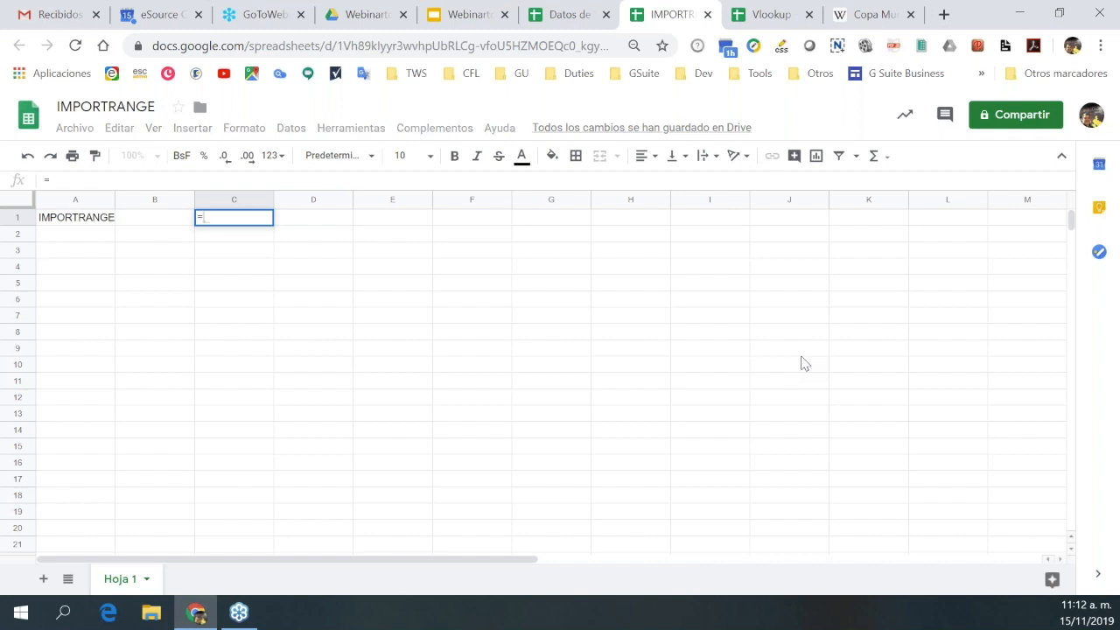
text(IM)
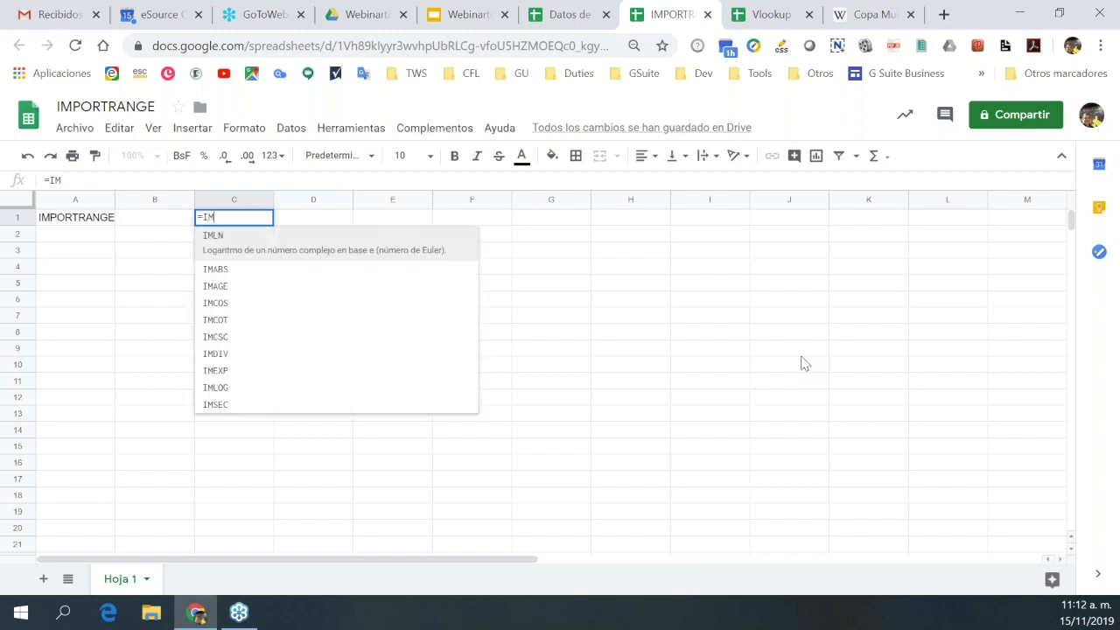
text(P)
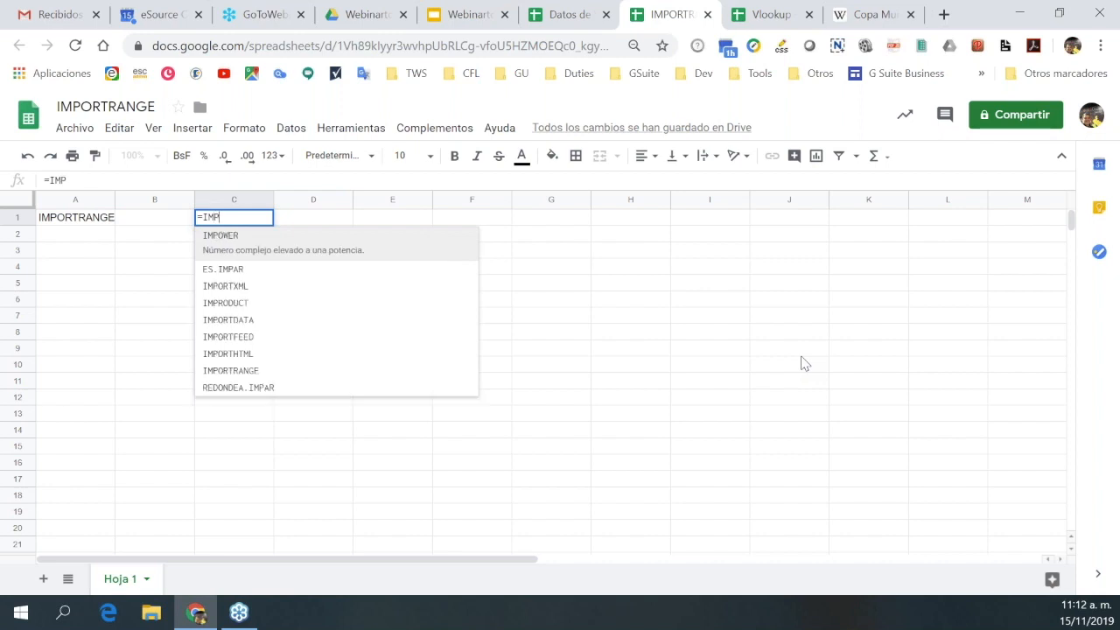
text(O)
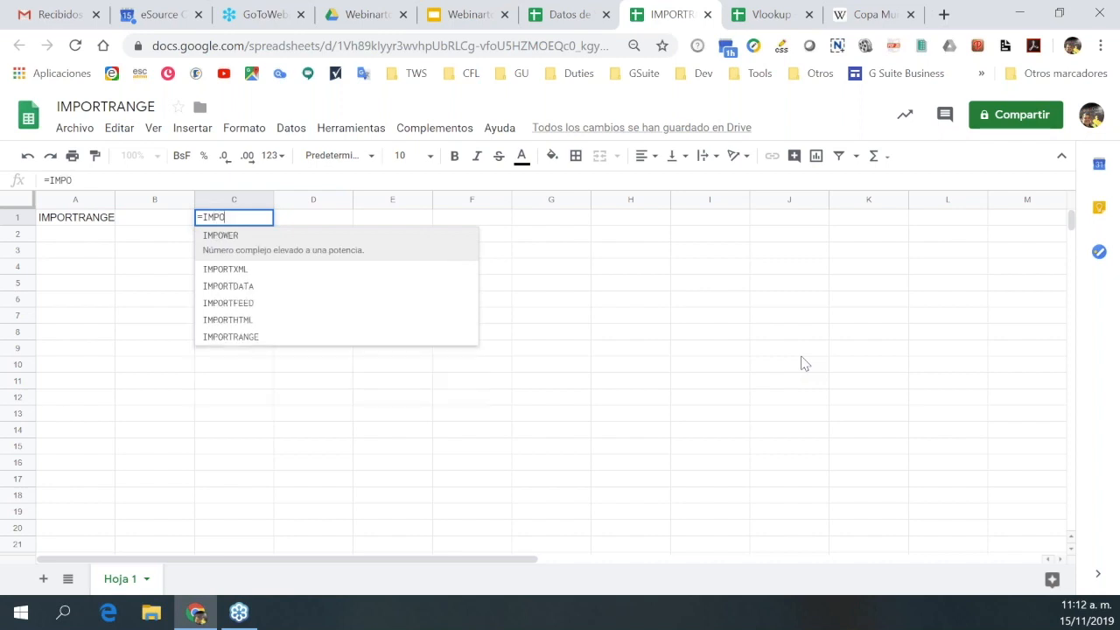
text(R)
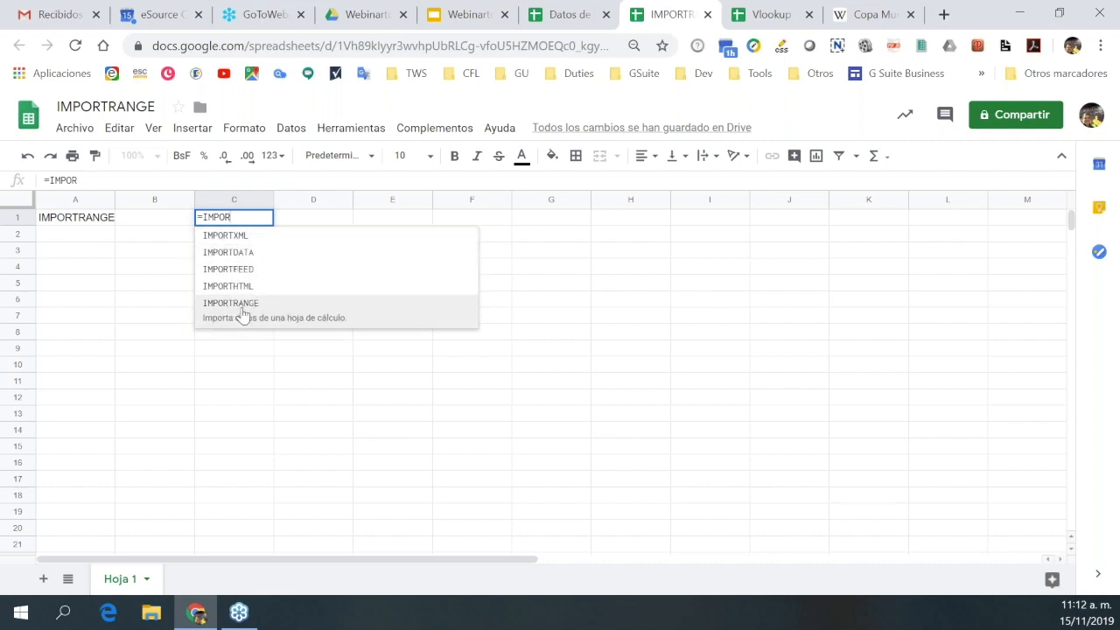
click(242, 310)
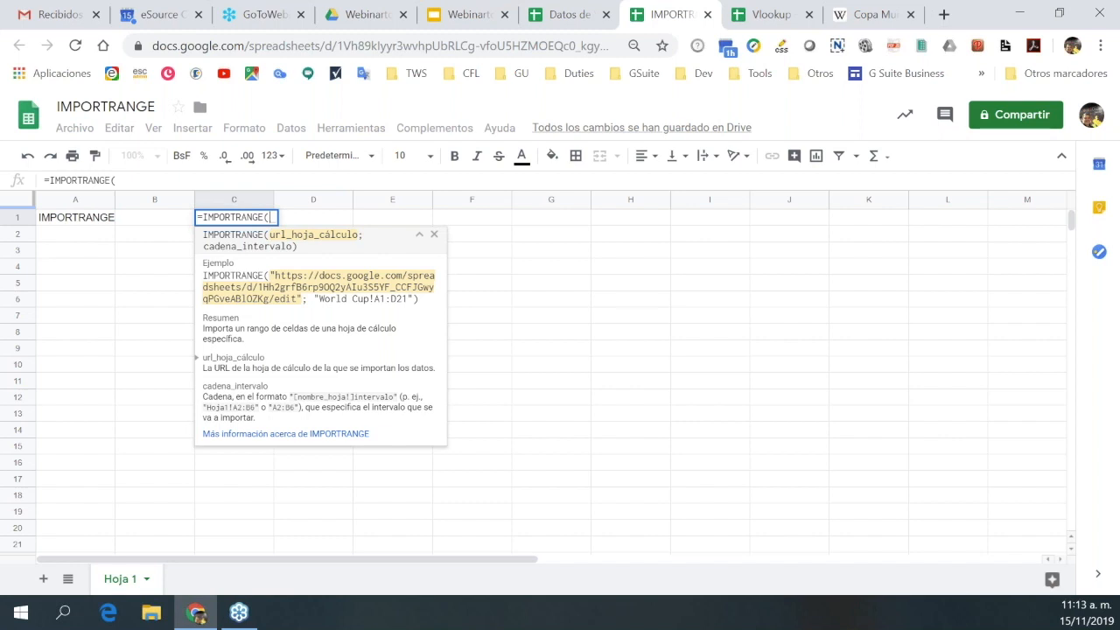
text("")
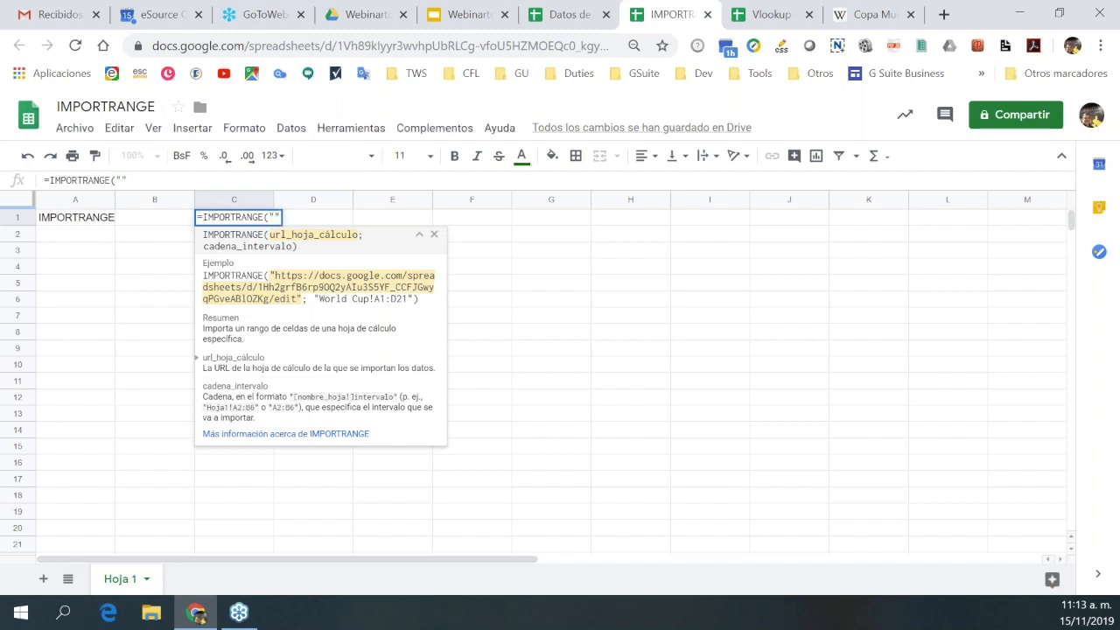
key(Left)
key(ctrl+p)
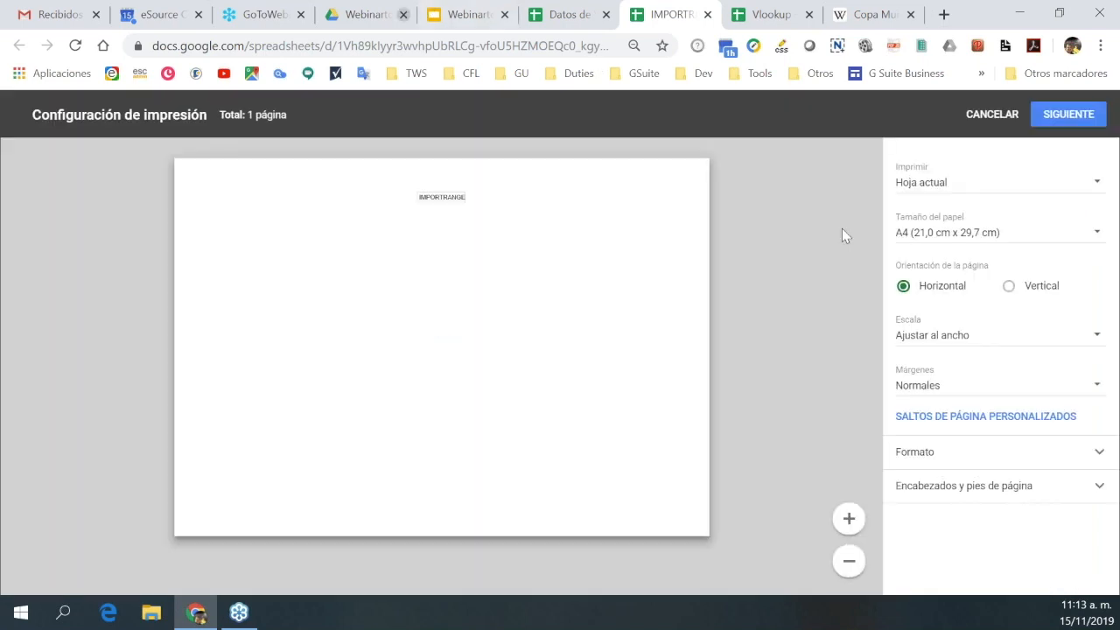
Cancel print settings, fetch the ID from Datos de Venta, and return to the C1 formula.
click(987, 116)
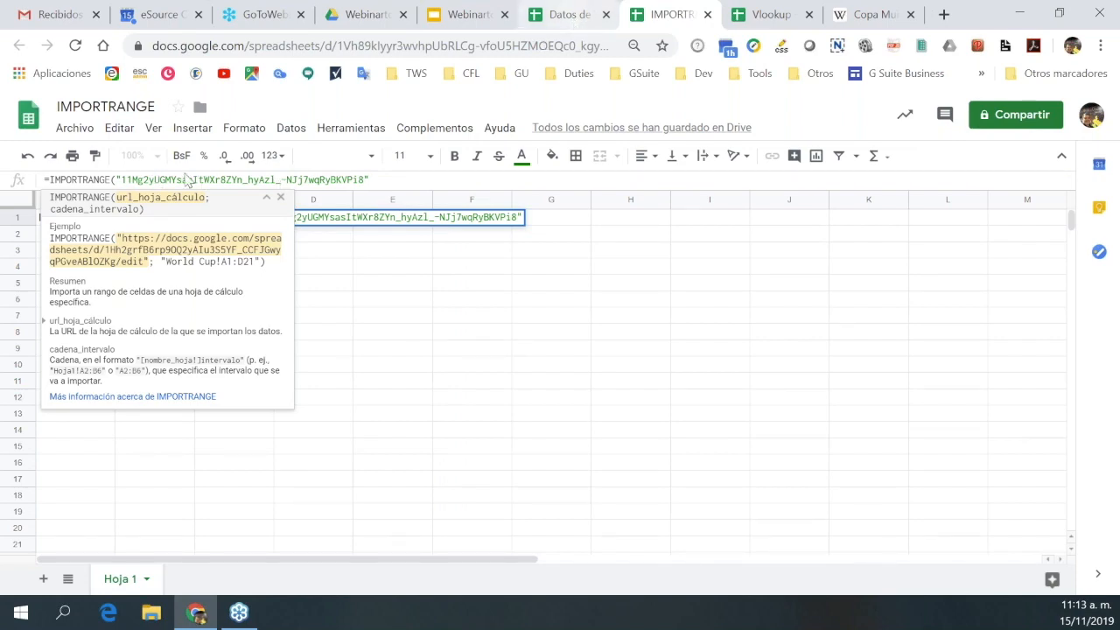
key(ctrl+shift+Tab)
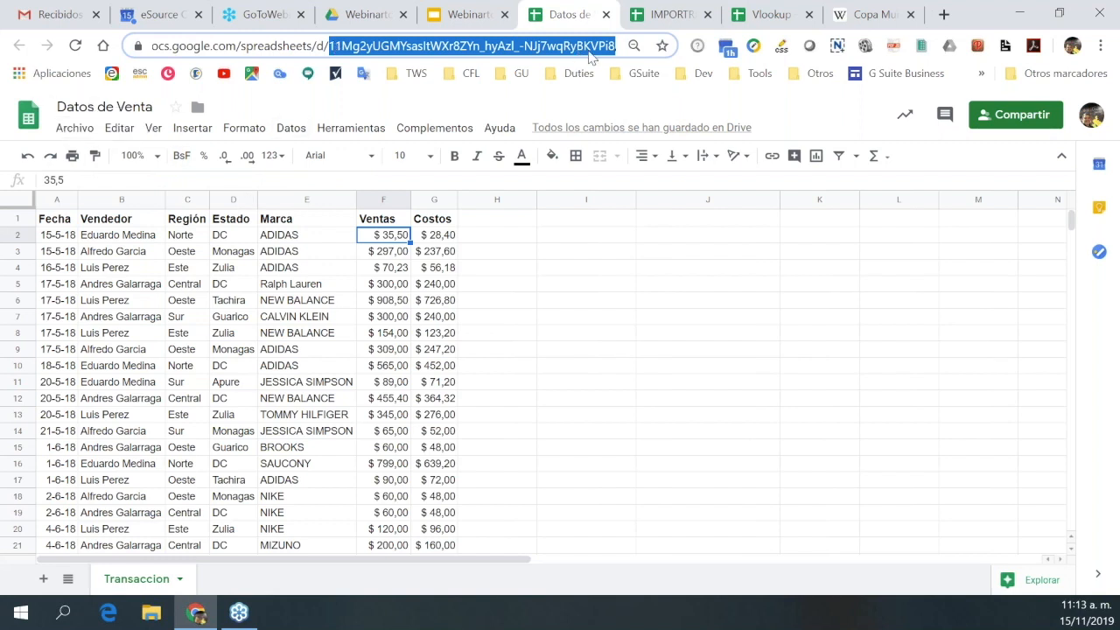
click(674, 22)
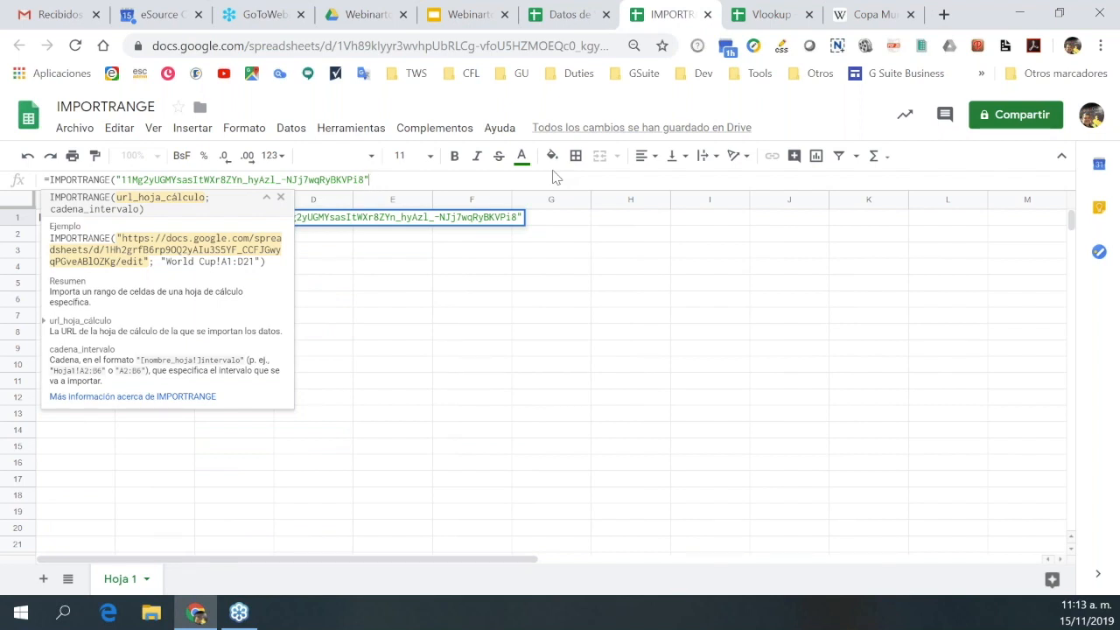
Add ';' and an empty quoted range argument after the ID, checking the source sheet name.
text(;)
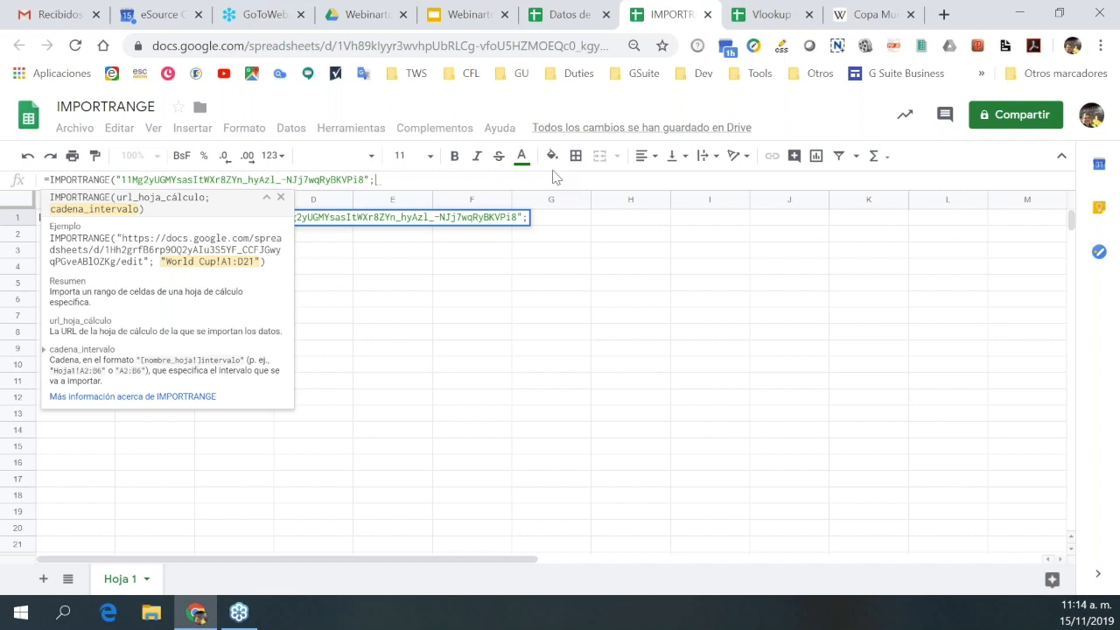
text(")
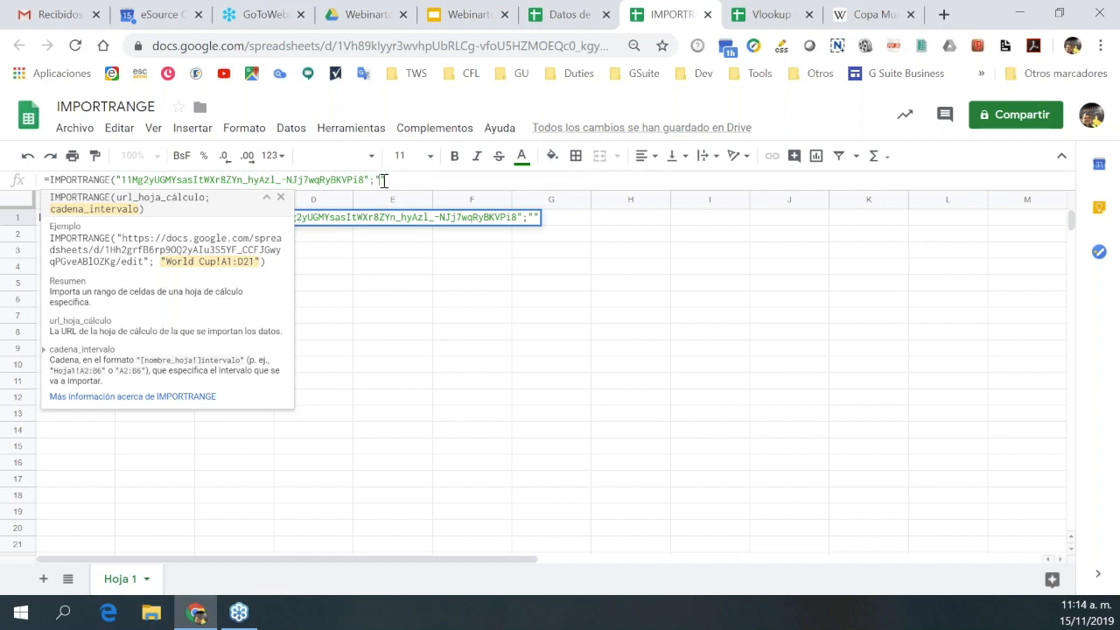
click(578, 19)
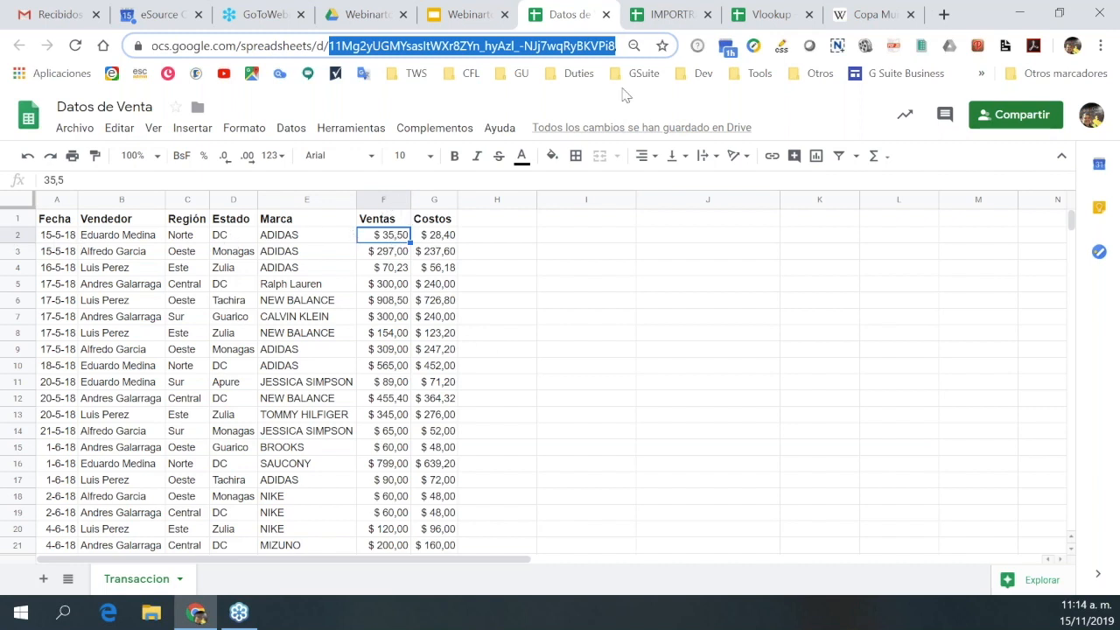
click(681, 25)
text(TRA)
key(BackSpace)
key(BackSpace)
key(BackSpace)
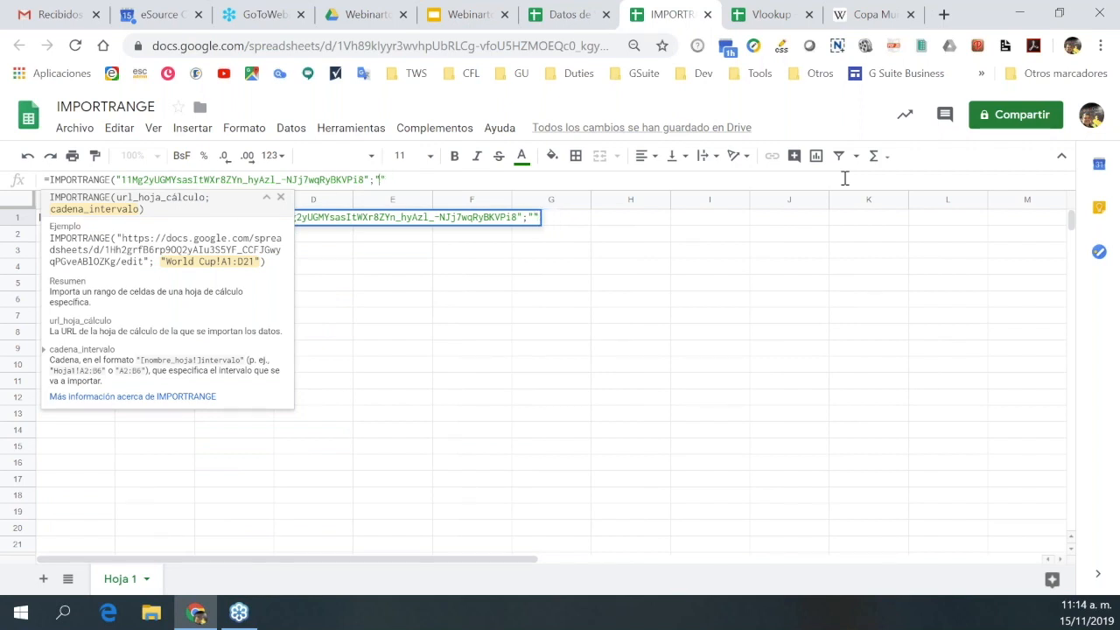
Fill in the range "Transaccion!f2", close the parenthesis, and commit the C1 formula.
click(560, 15)
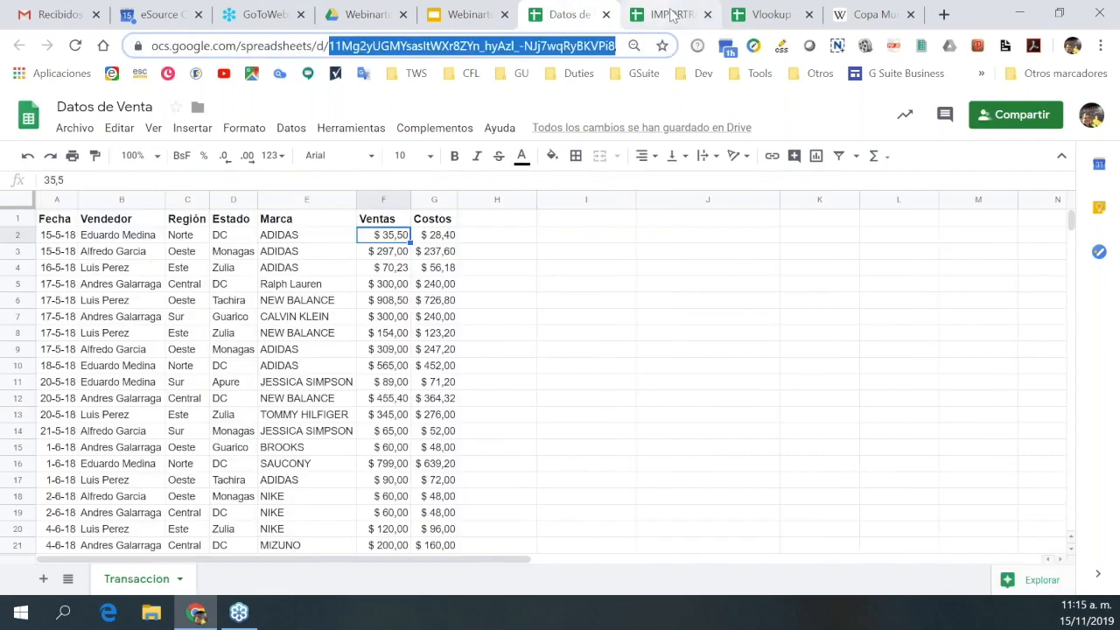
click(672, 15)
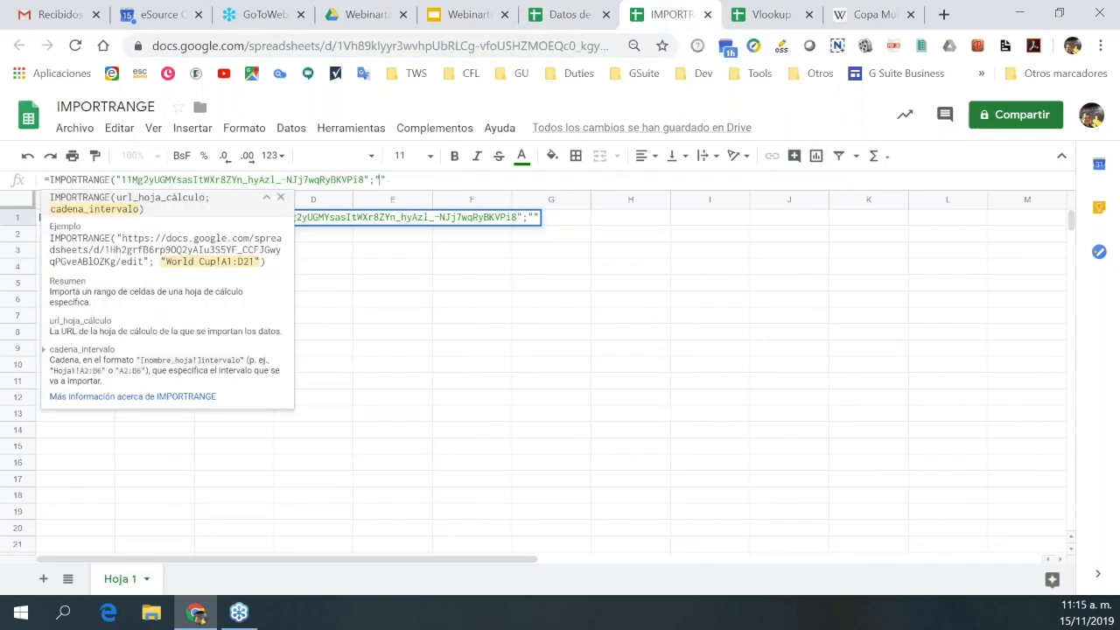
text(Trans)
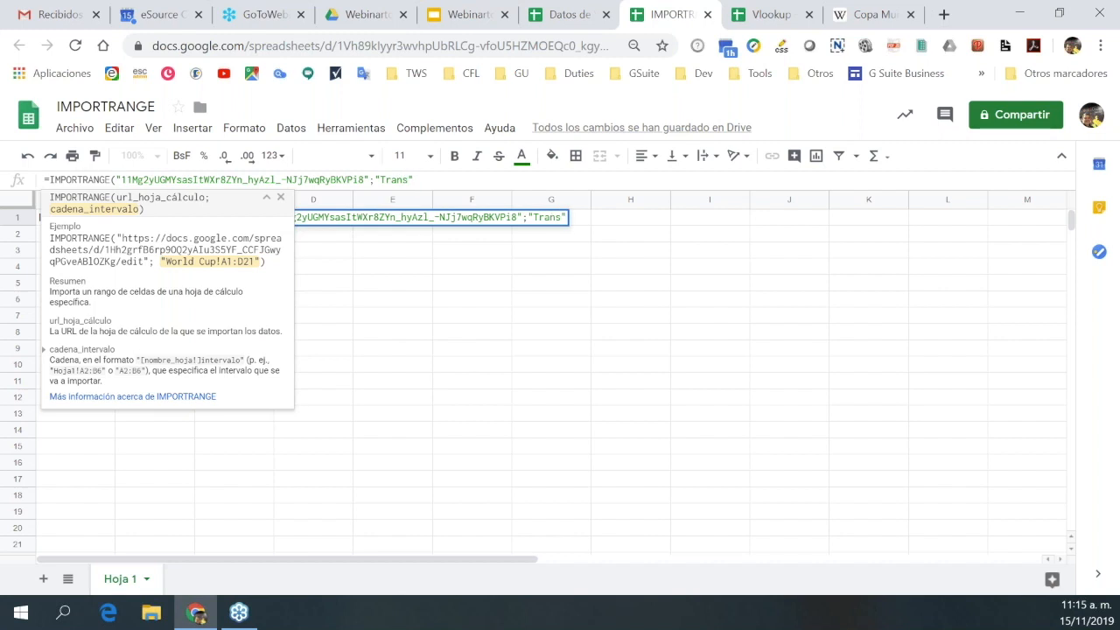
text(s)
key(BackSpace)
text(accion)
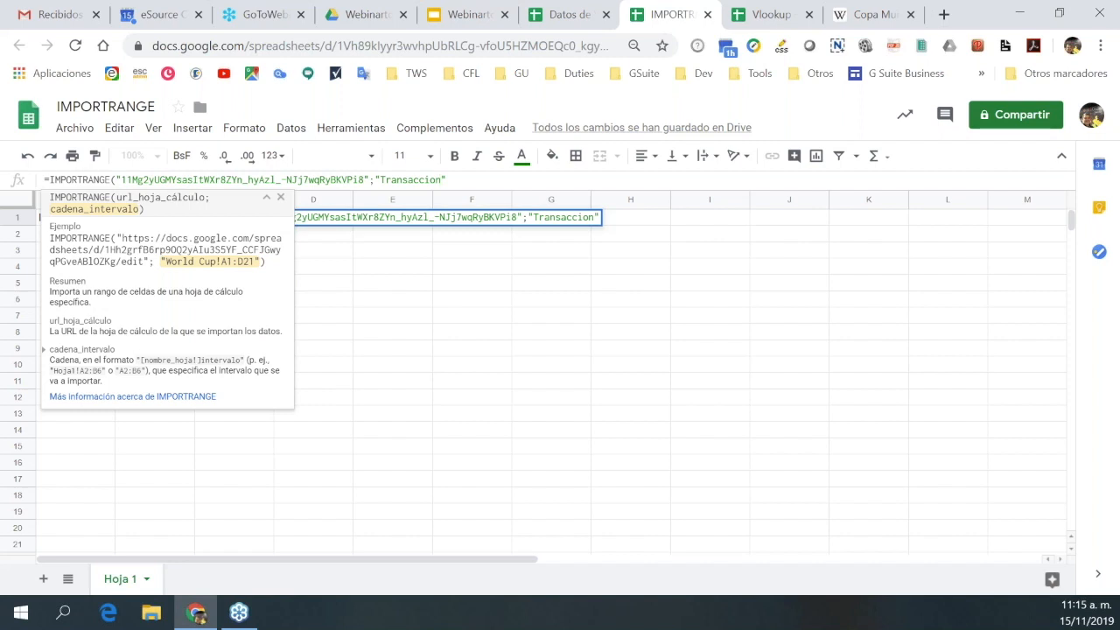
text(!f2)
text())
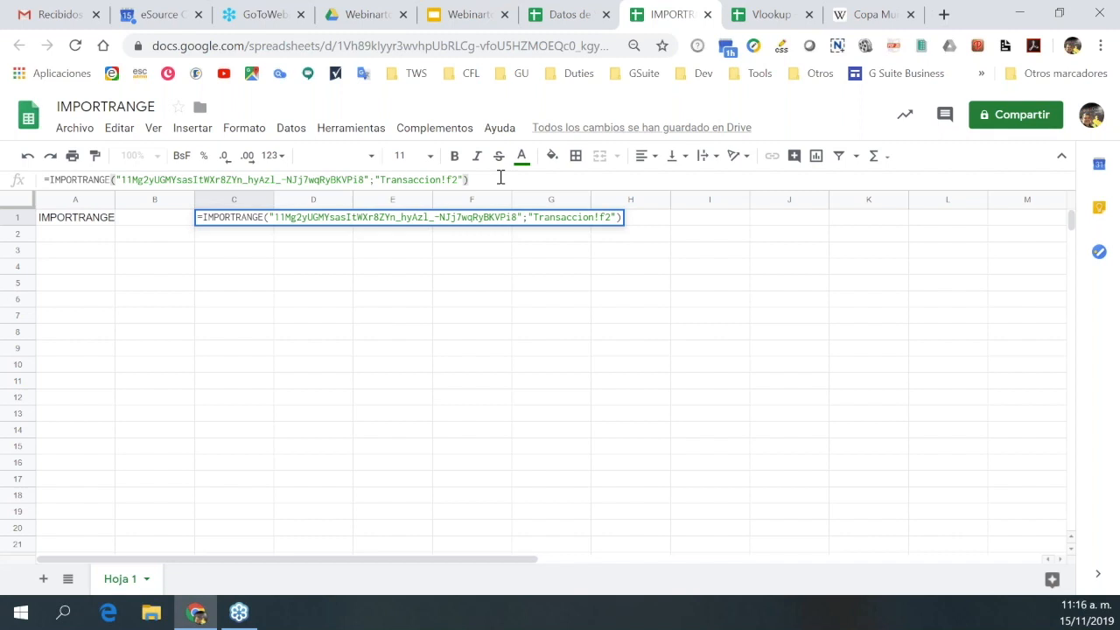
key(Return)
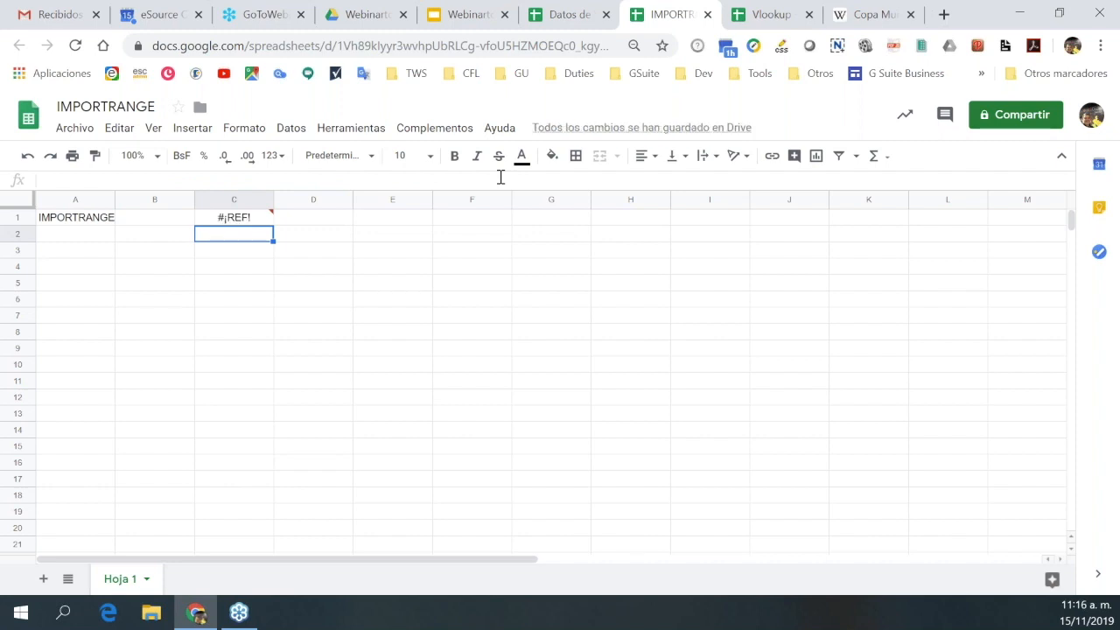
Note C1's #¡REF! result, then switch back to the Datos de Venta spreadsheet.
mouse_move(241, 223)
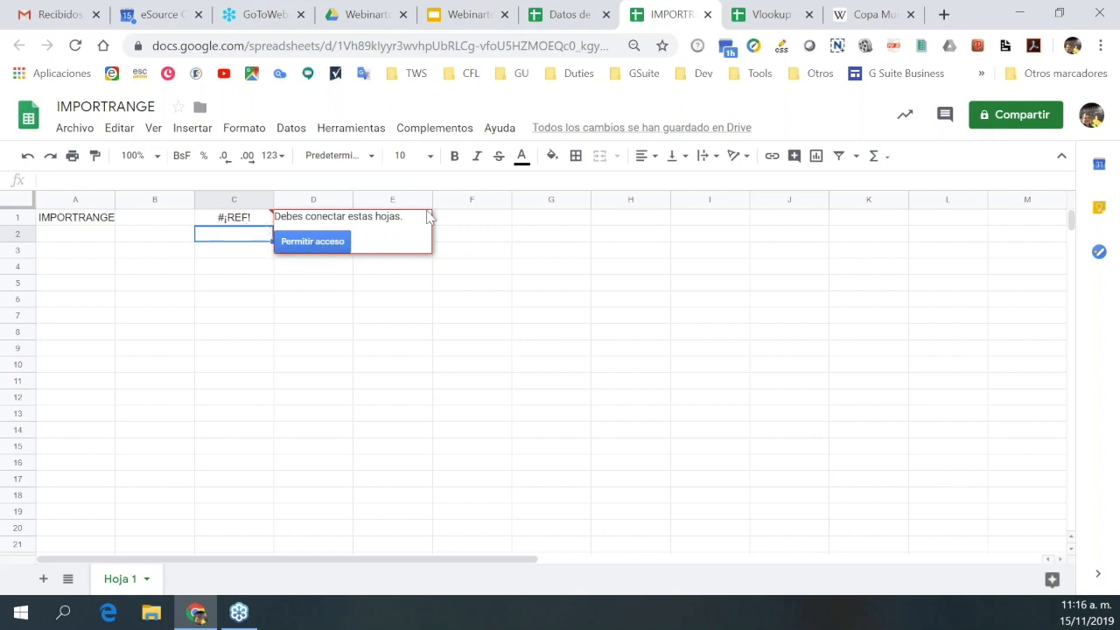
click(577, 19)
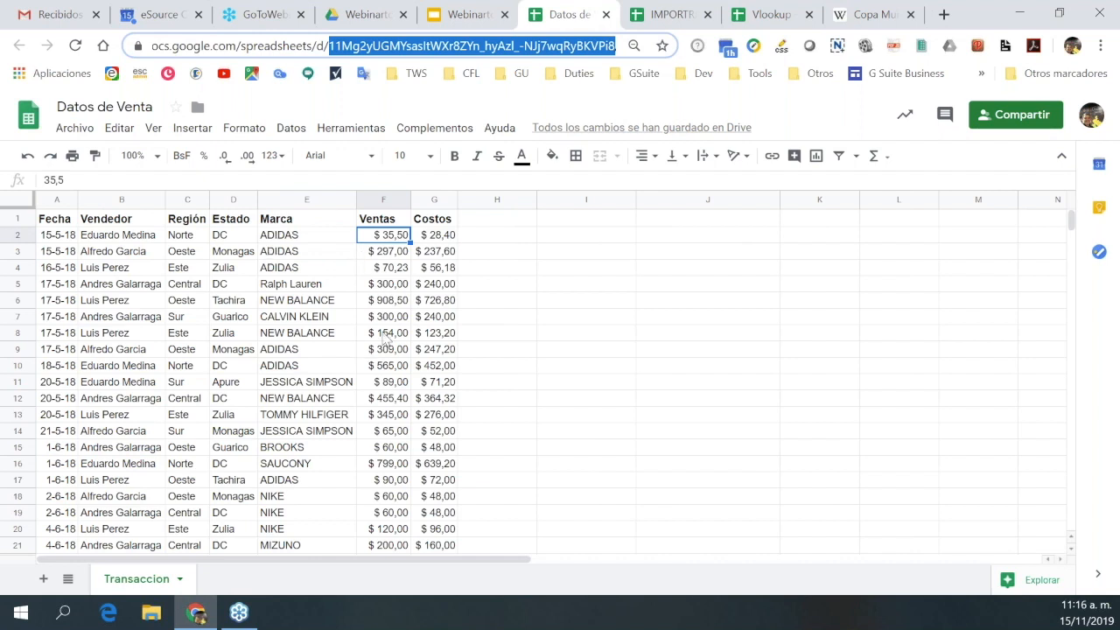
key(Escape)
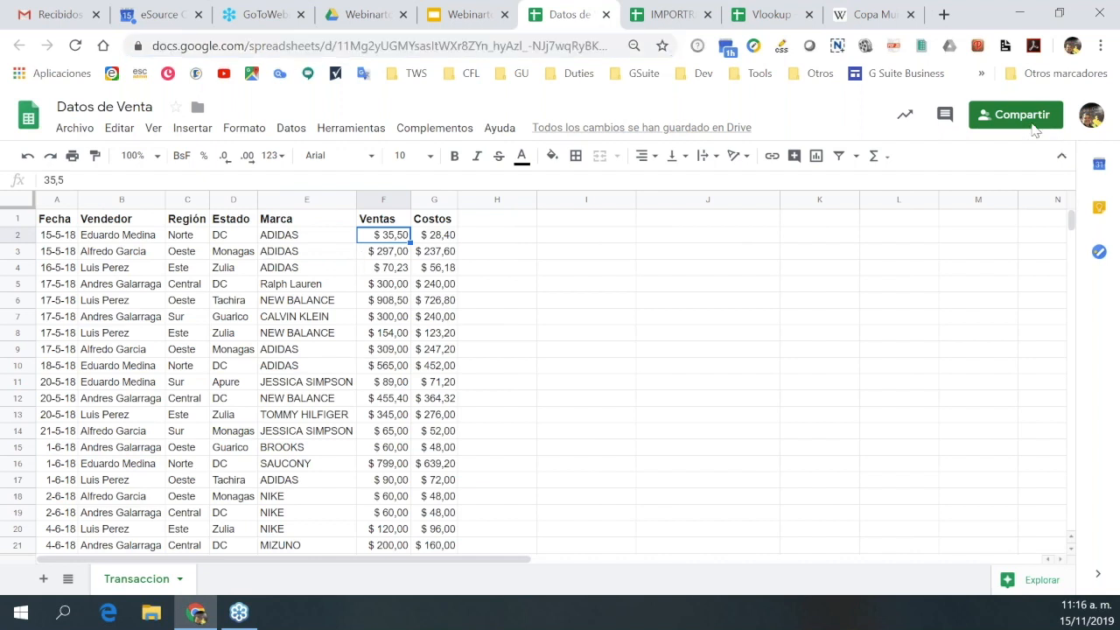
Set Datos de Venta's link access to 'Cualquier usuario con el enlace puede ver' and save it.
click(497, 284)
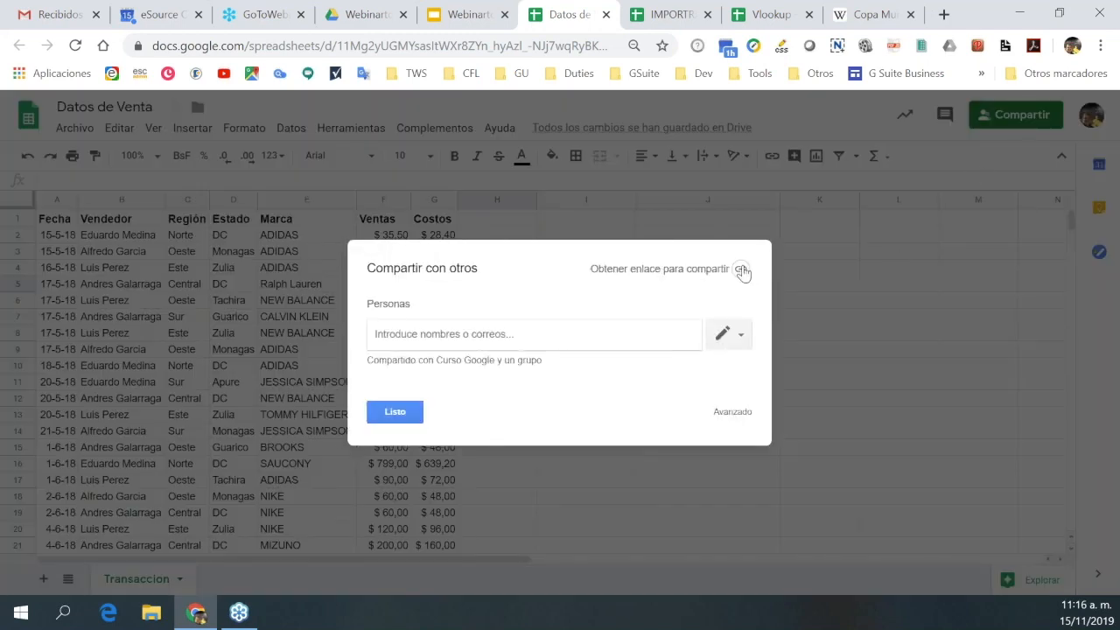
click(740, 338)
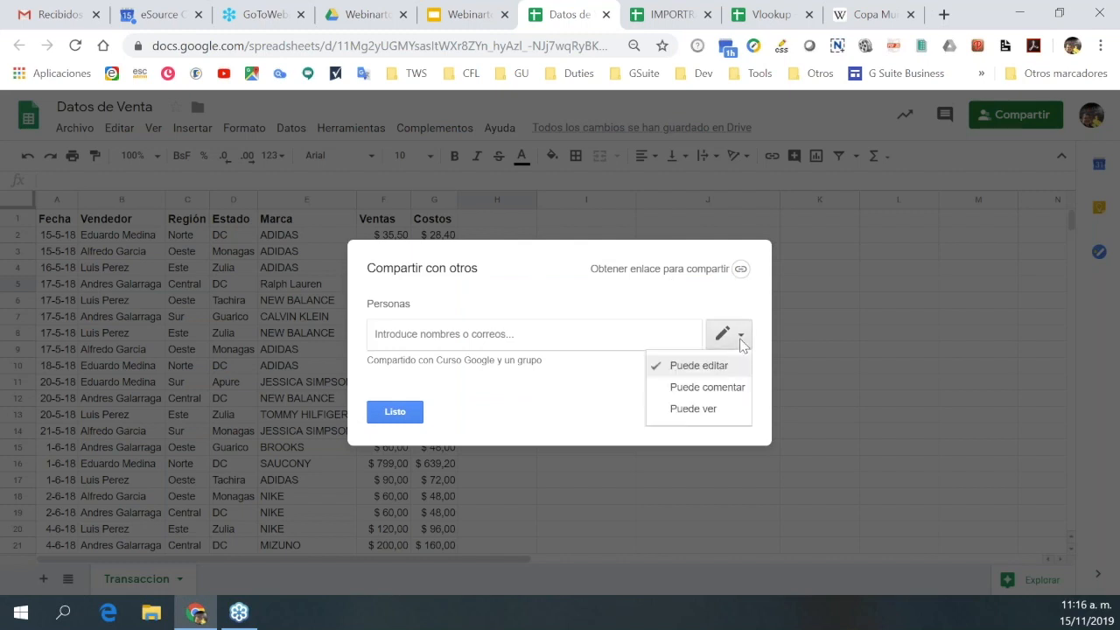
click(605, 405)
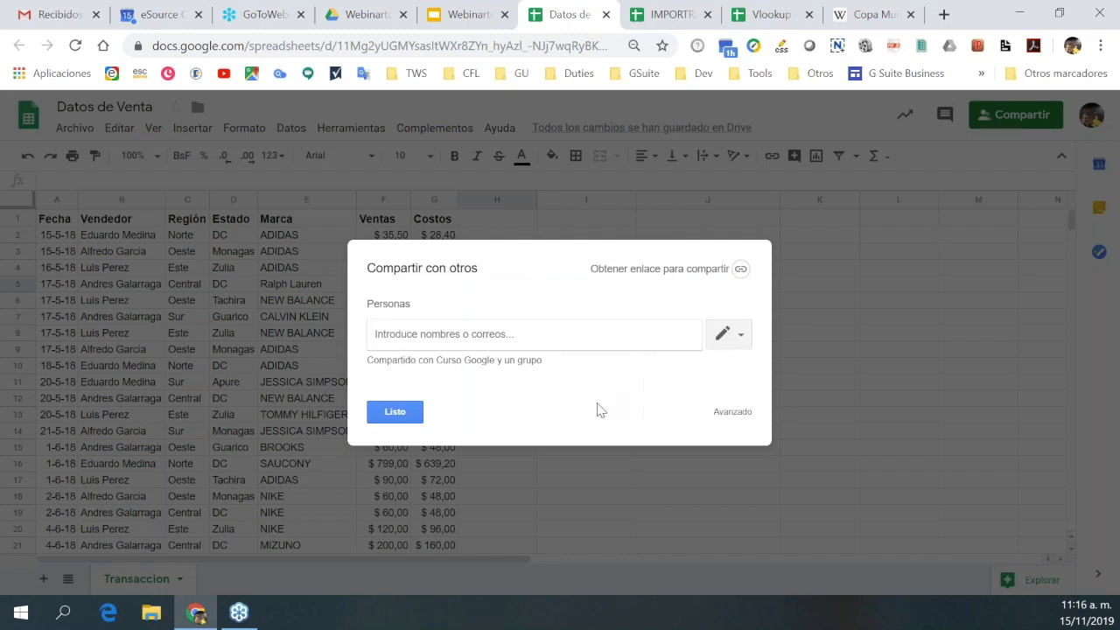
click(730, 418)
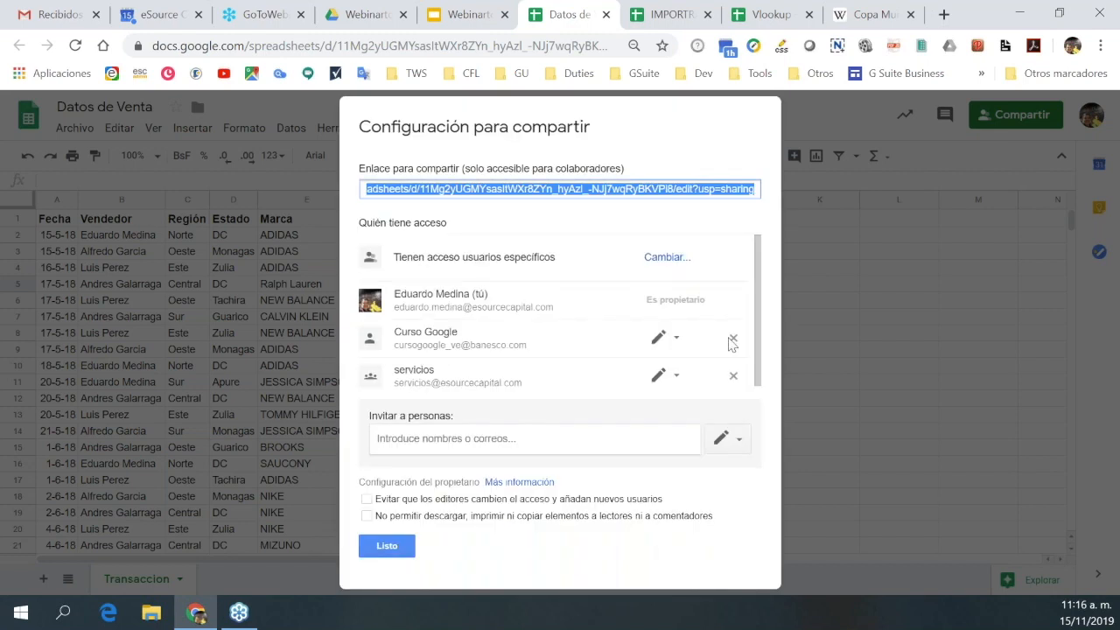
click(670, 268)
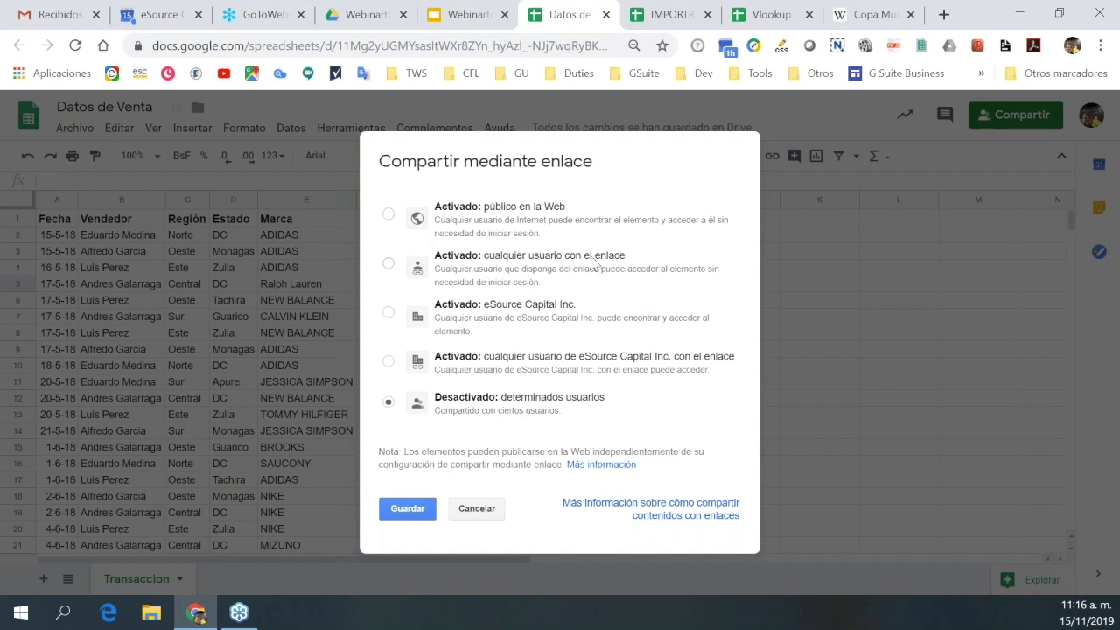
click(390, 265)
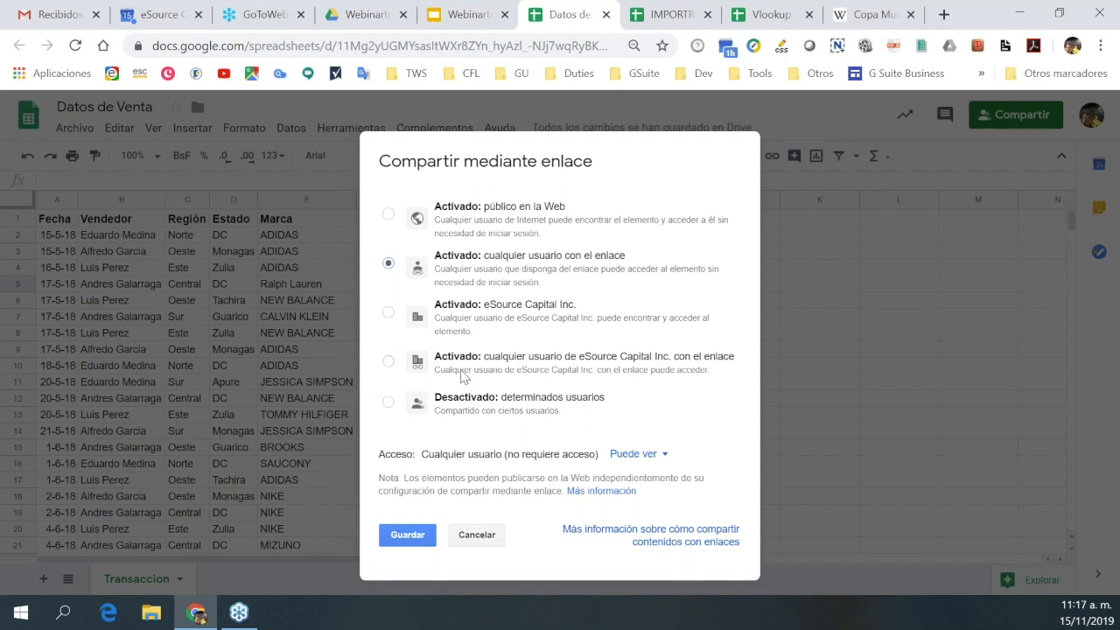
click(408, 536)
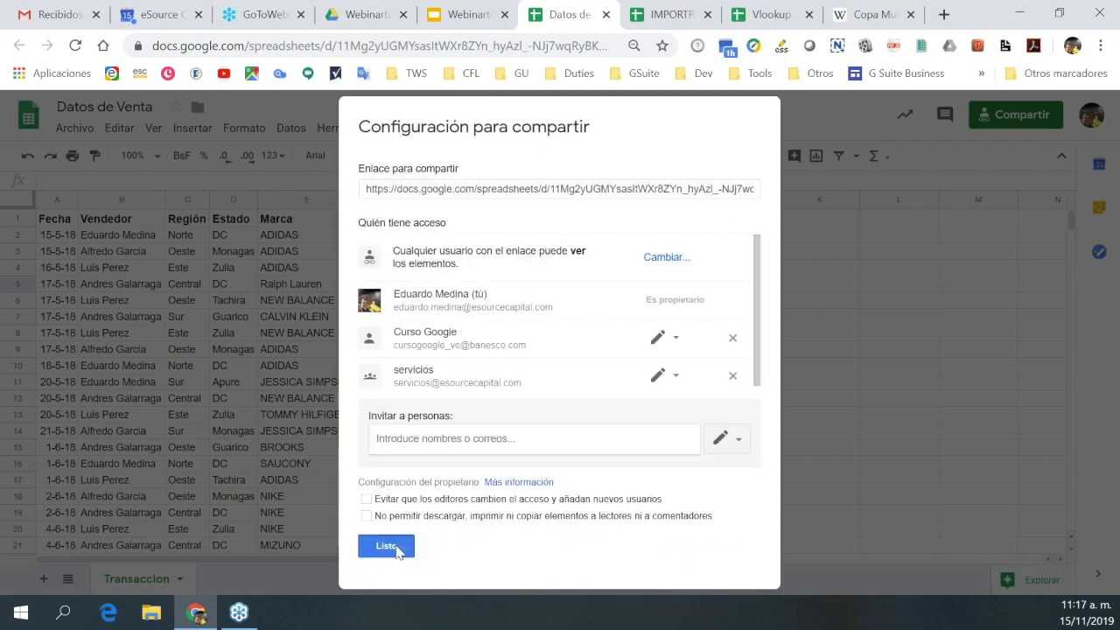
click(397, 548)
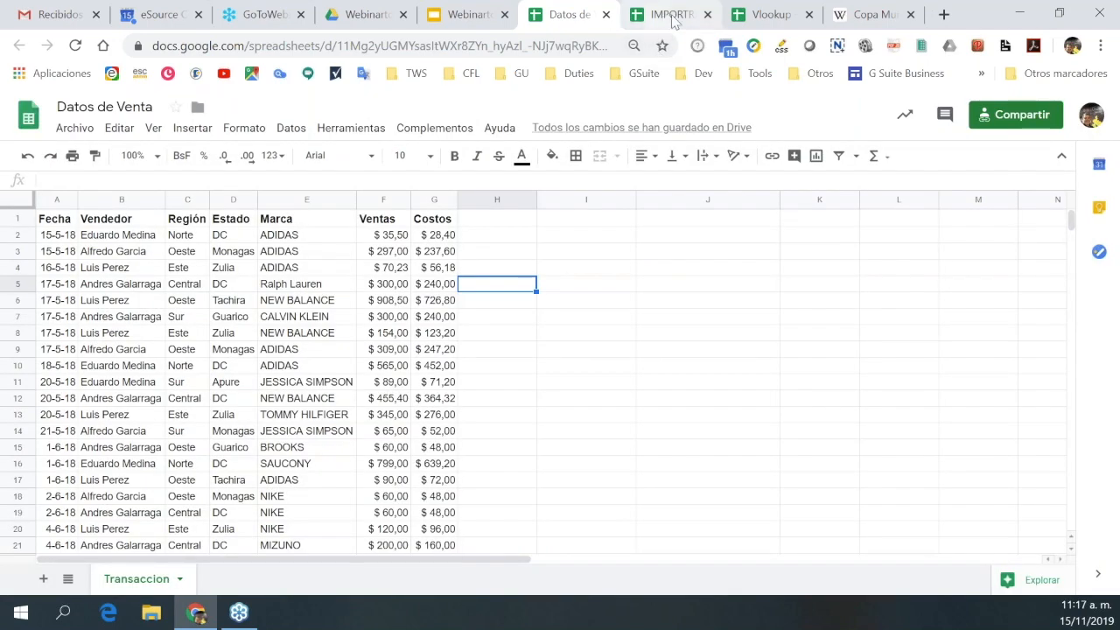
Allow the IMPORTRANGE sheet to access Datos de Venta so C1 shows $ 35,50.
click(672, 18)
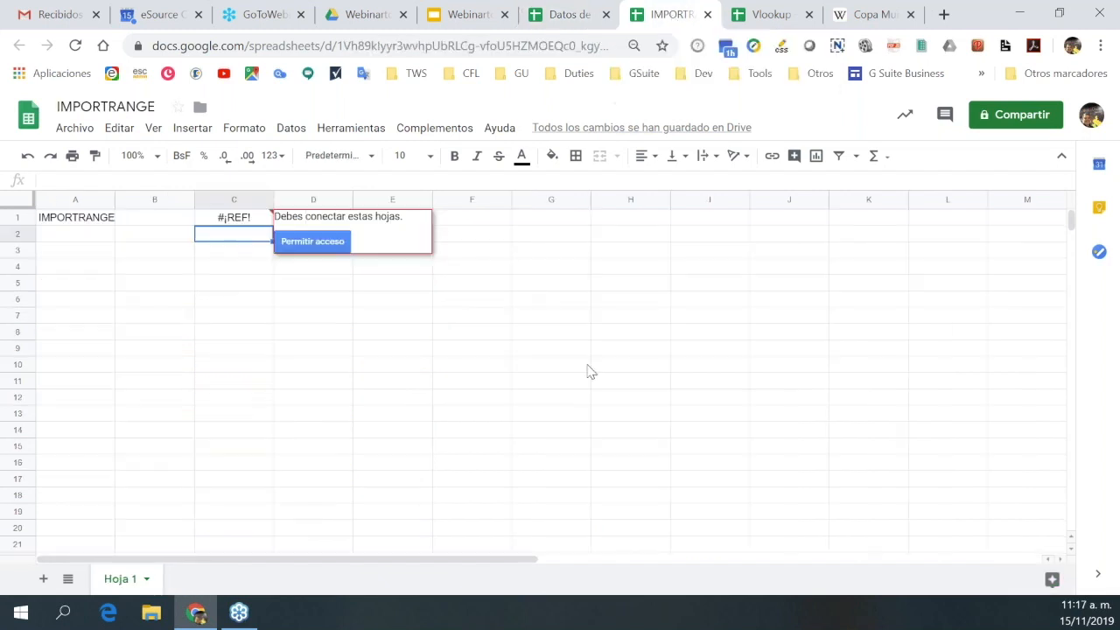
click(313, 242)
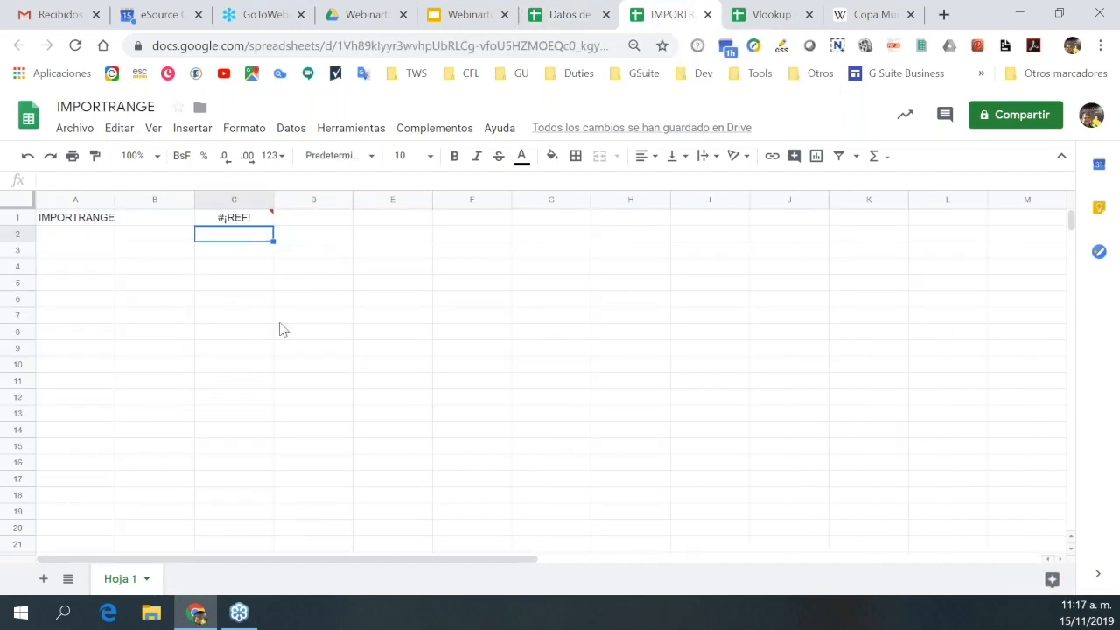
click(255, 220)
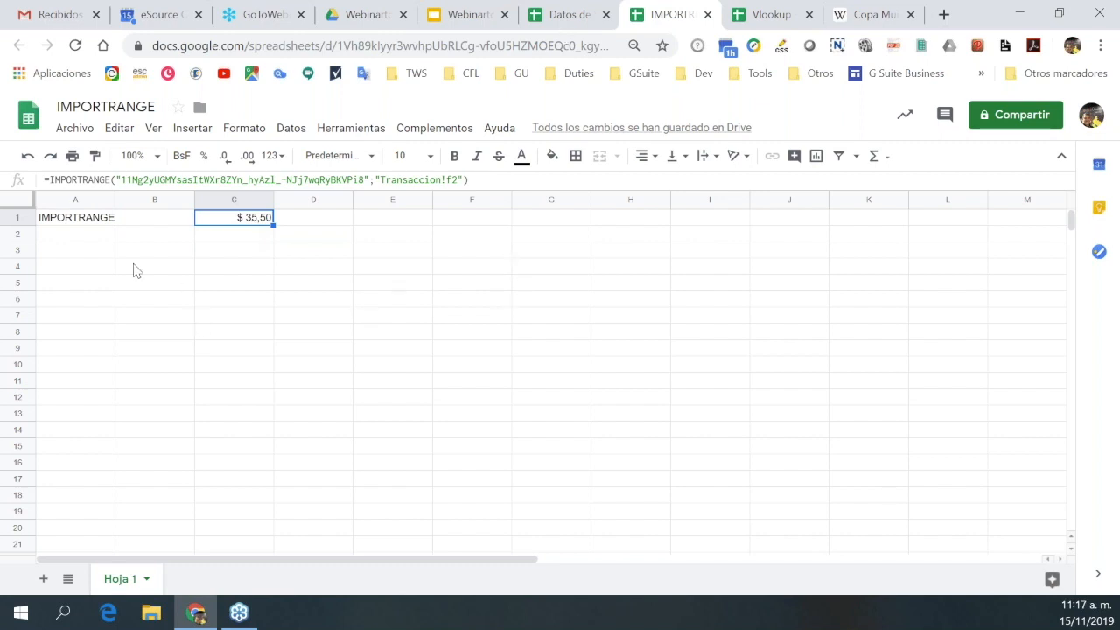
click(95, 254)
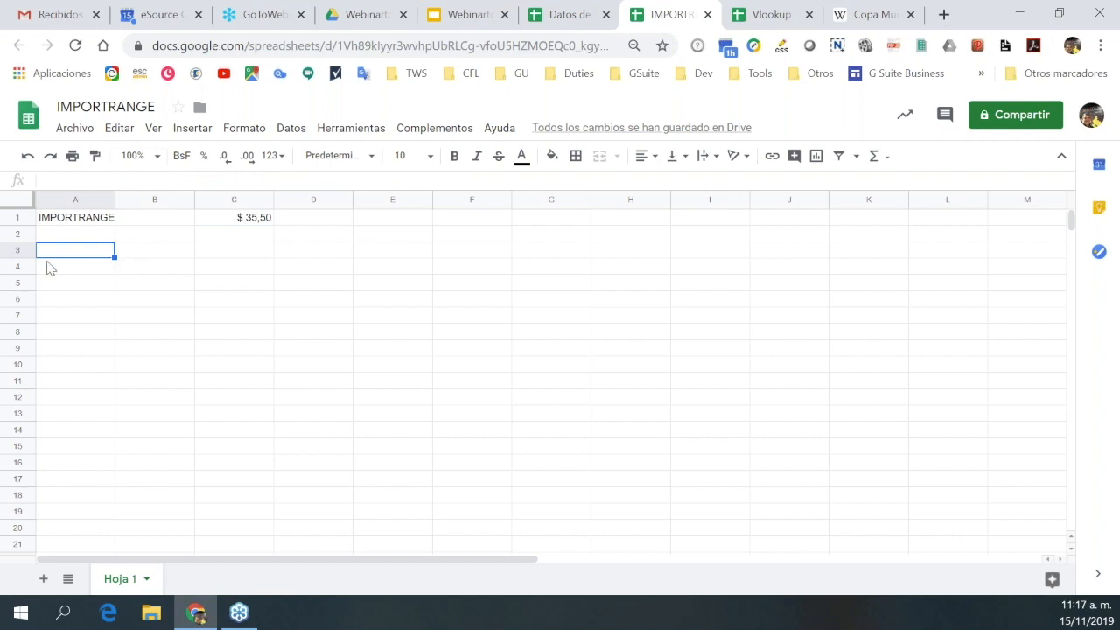
Review the sales data in Datos de Venta, then return to the IMPORTRANGE spreadsheet.
click(582, 19)
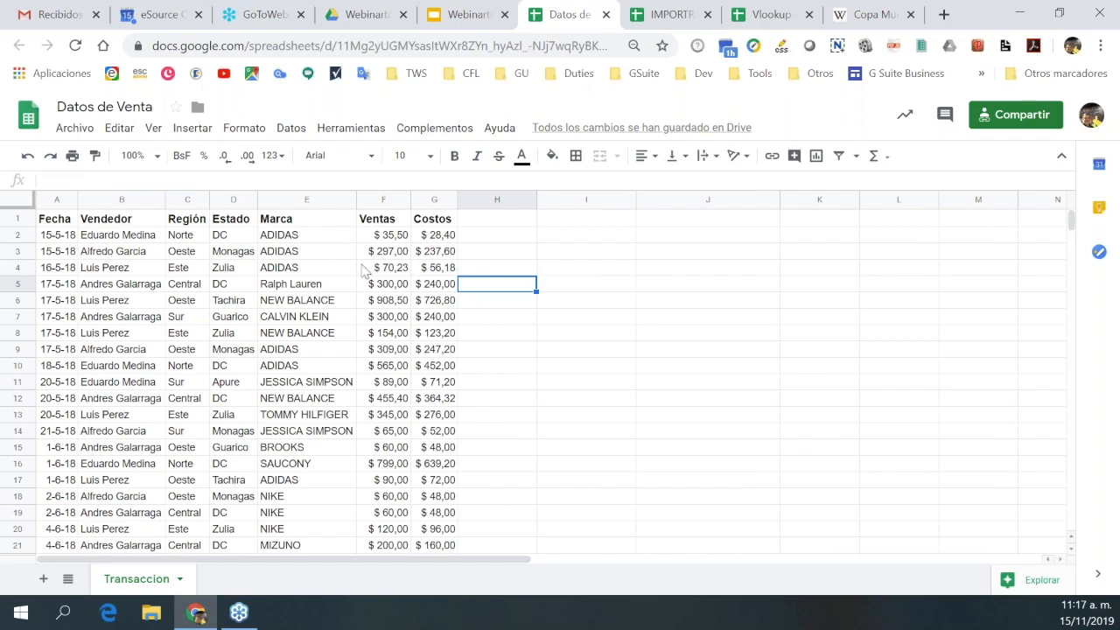
scroll(407, 368, down, 6)
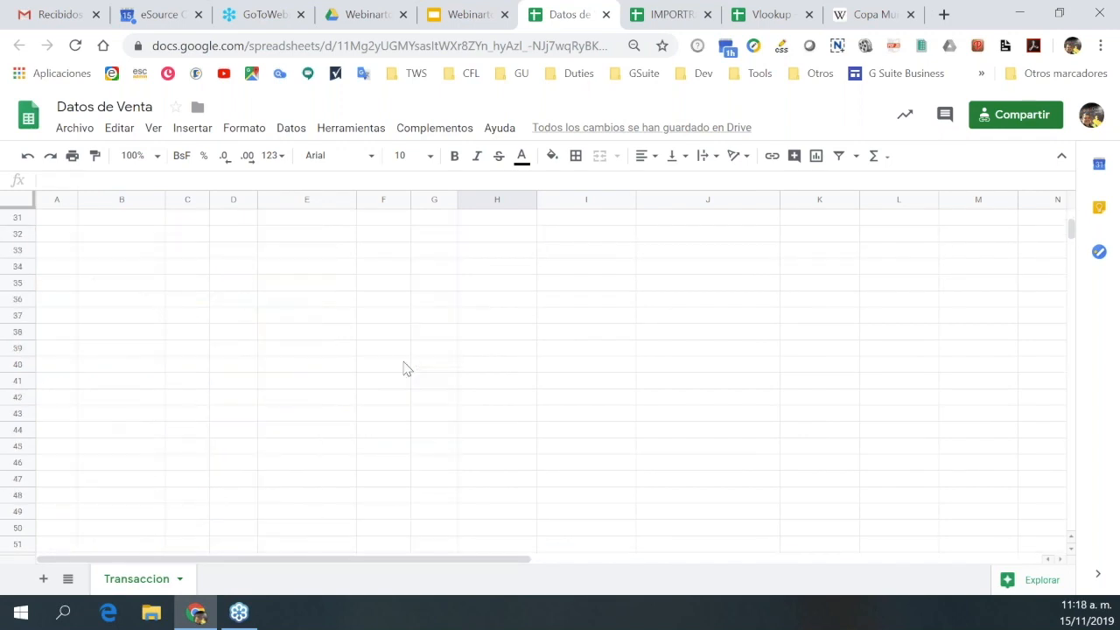
scroll(443, 327, up, 3)
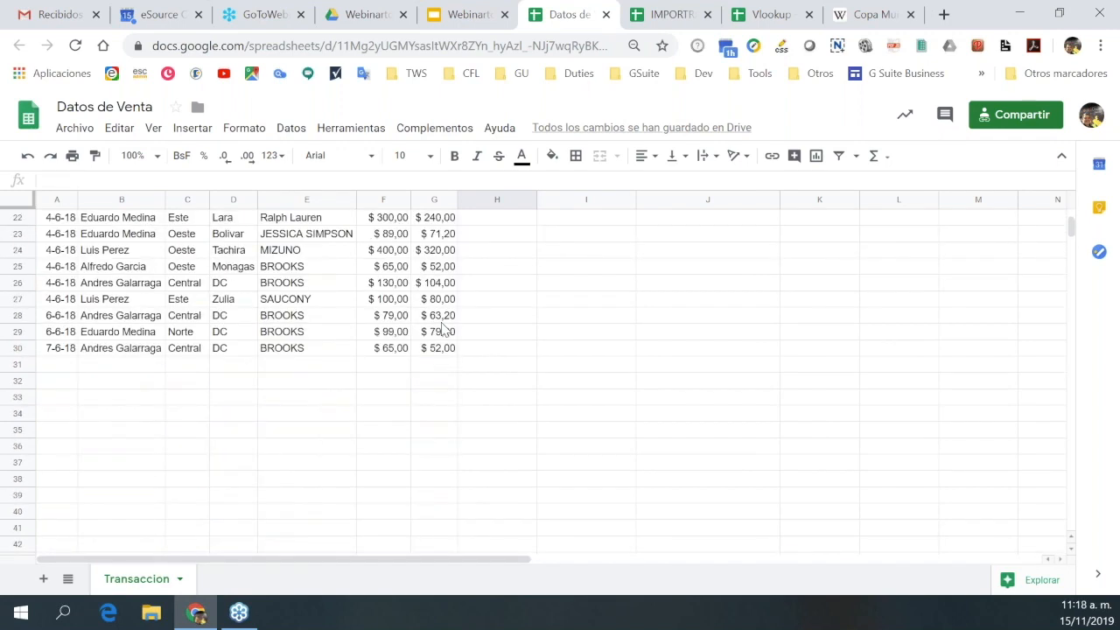
scroll(420, 329, up, 7)
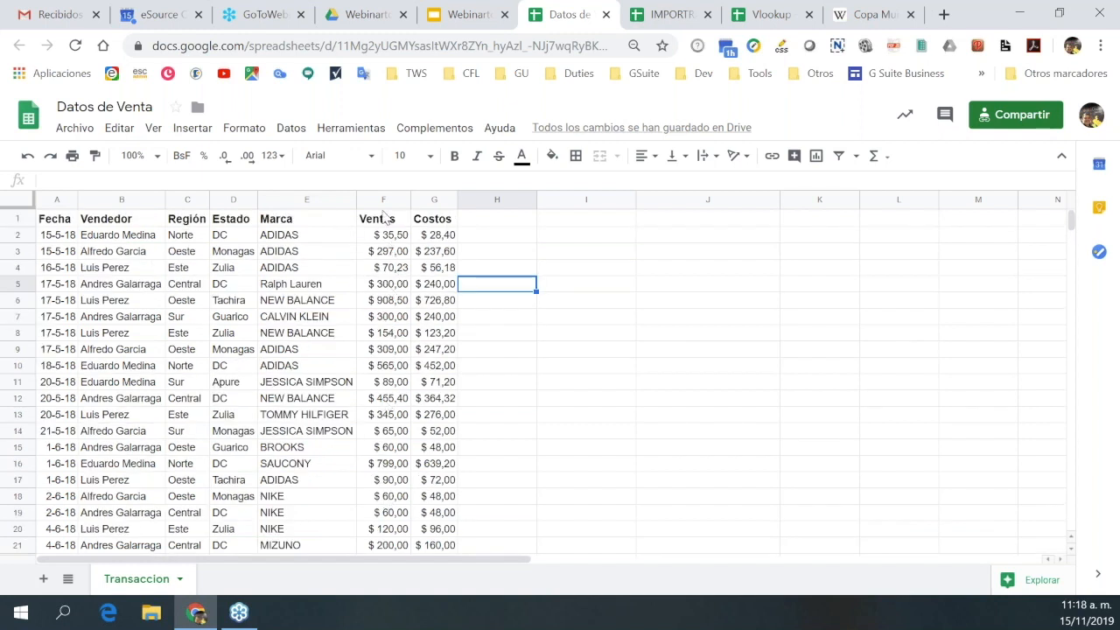
click(673, 18)
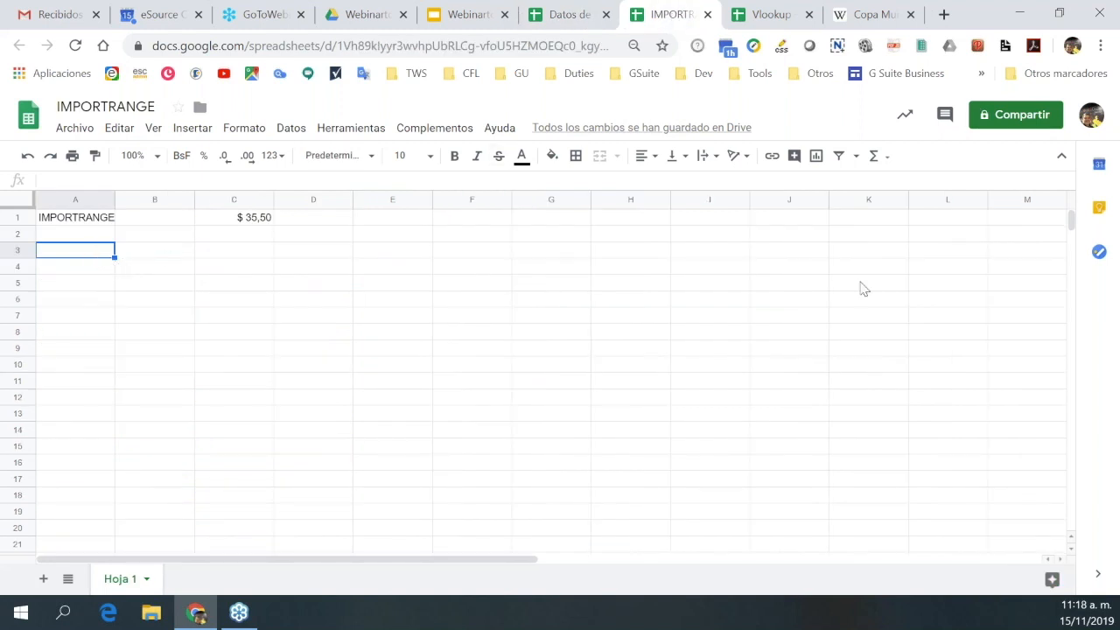
Label A3 'Total de Ventas' and start =suma(importrange(" in C3.
text(To)
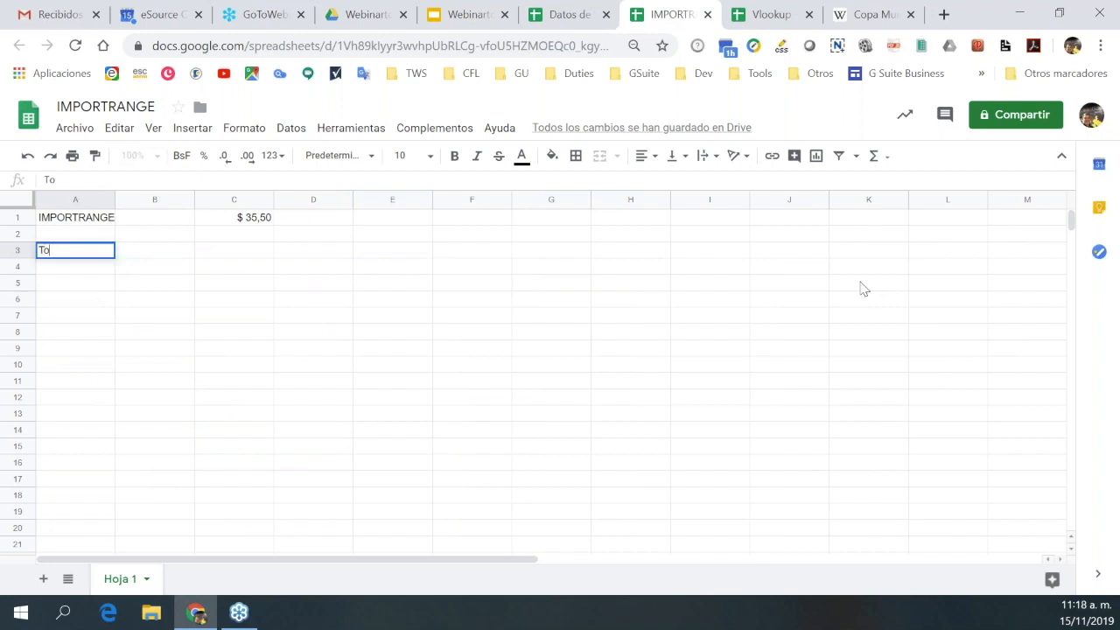
text(tal de Ventas)
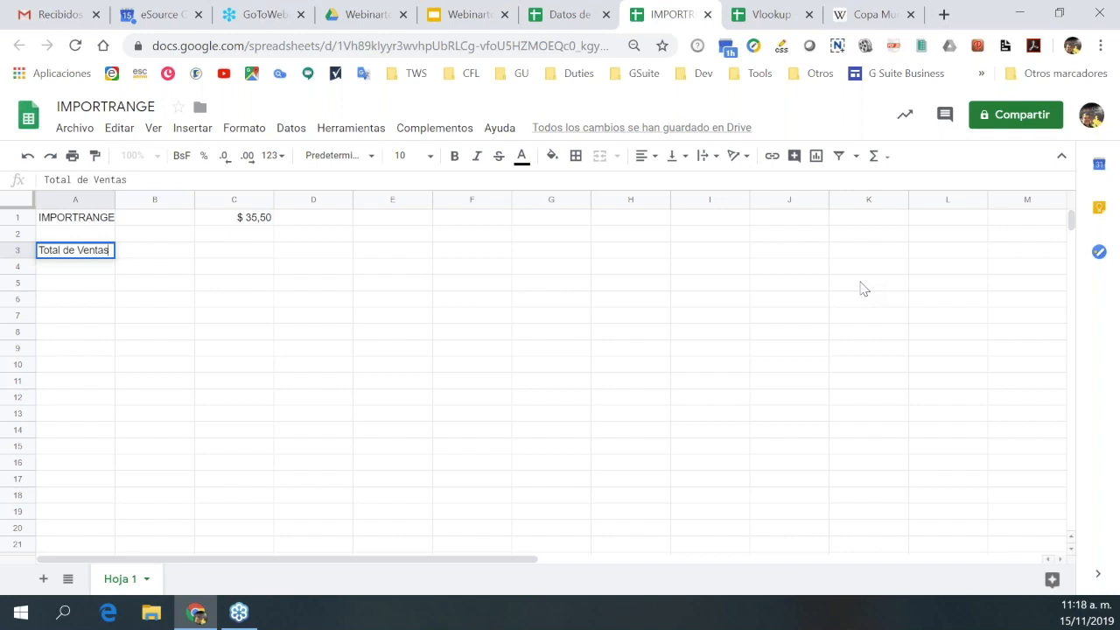
click(267, 251)
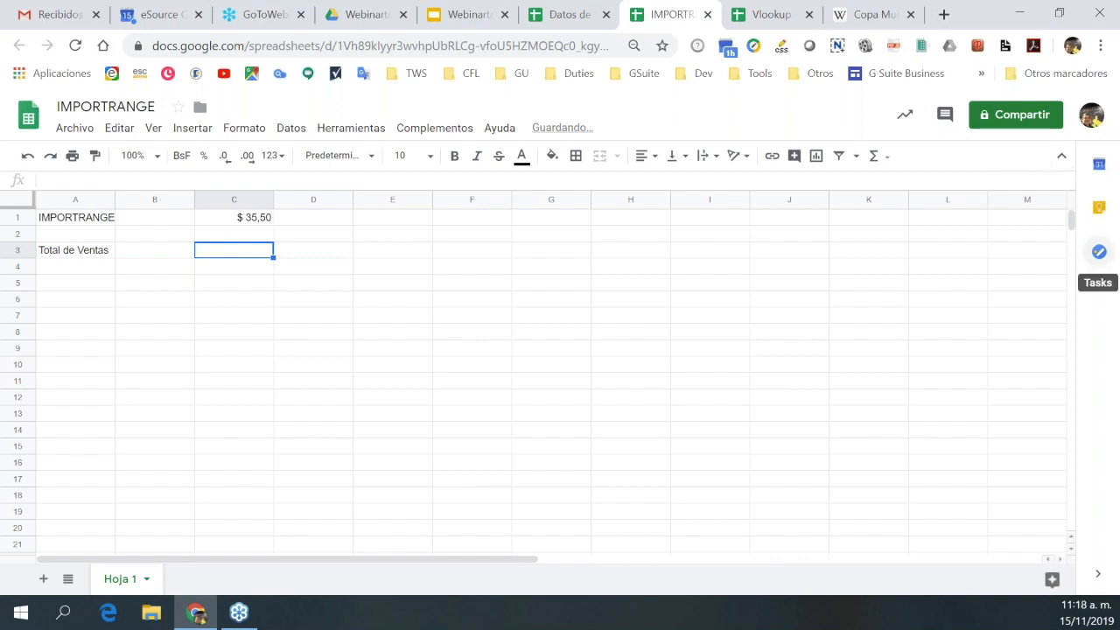
text(=)
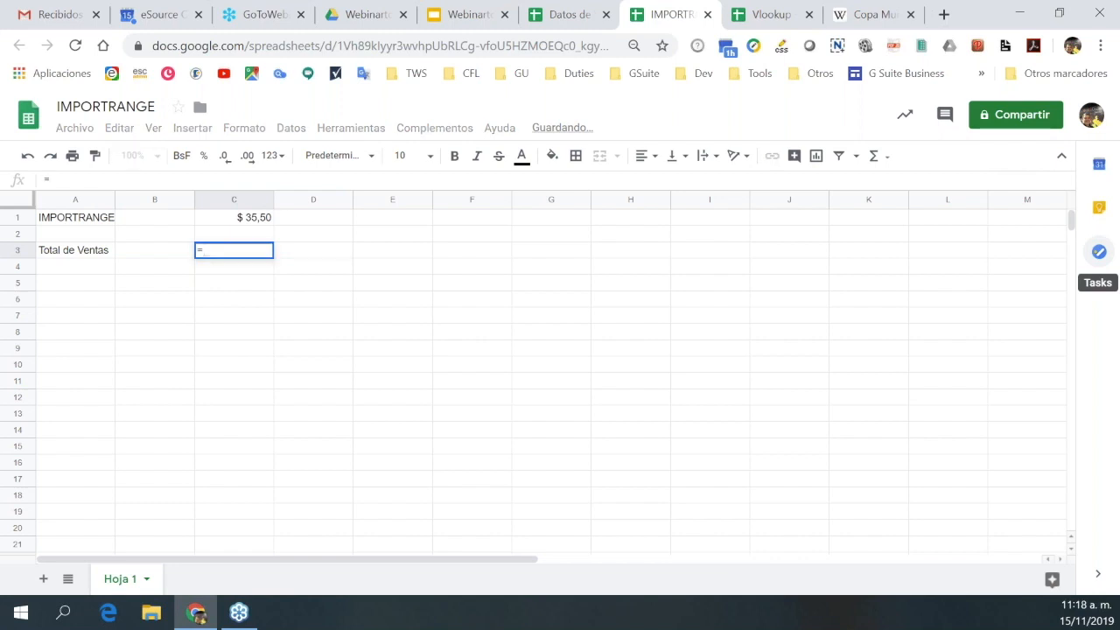
text(suma)
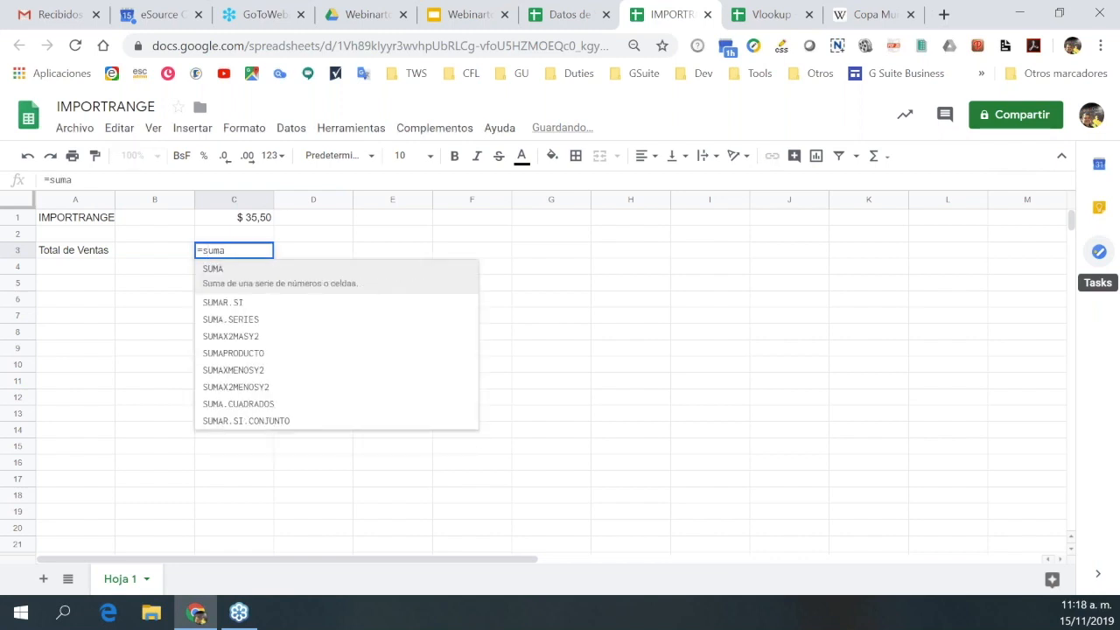
text(()
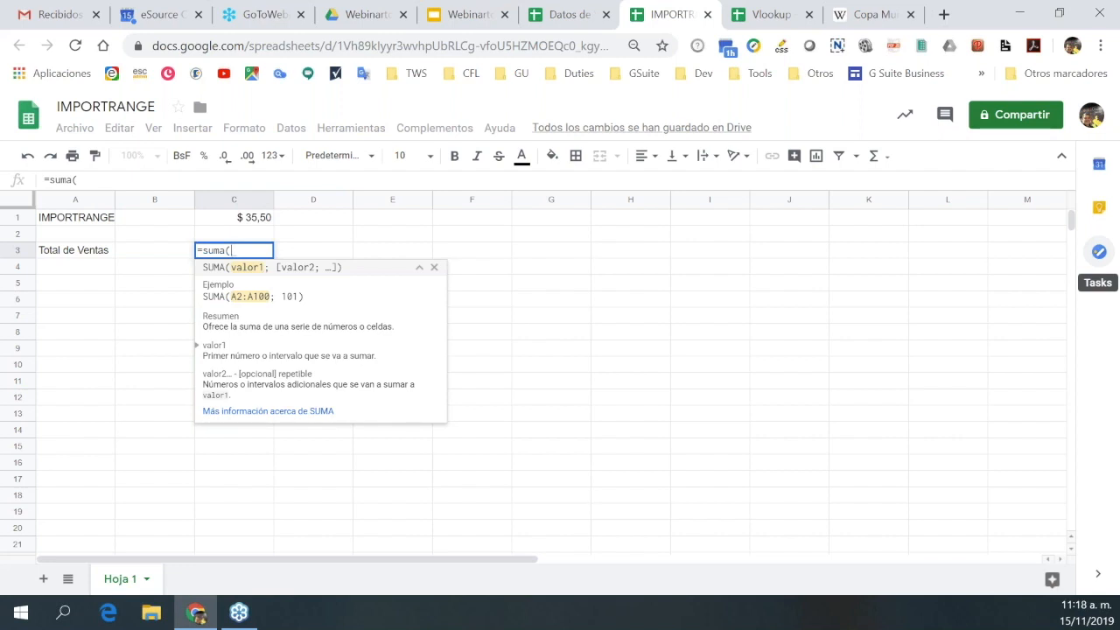
text(import)
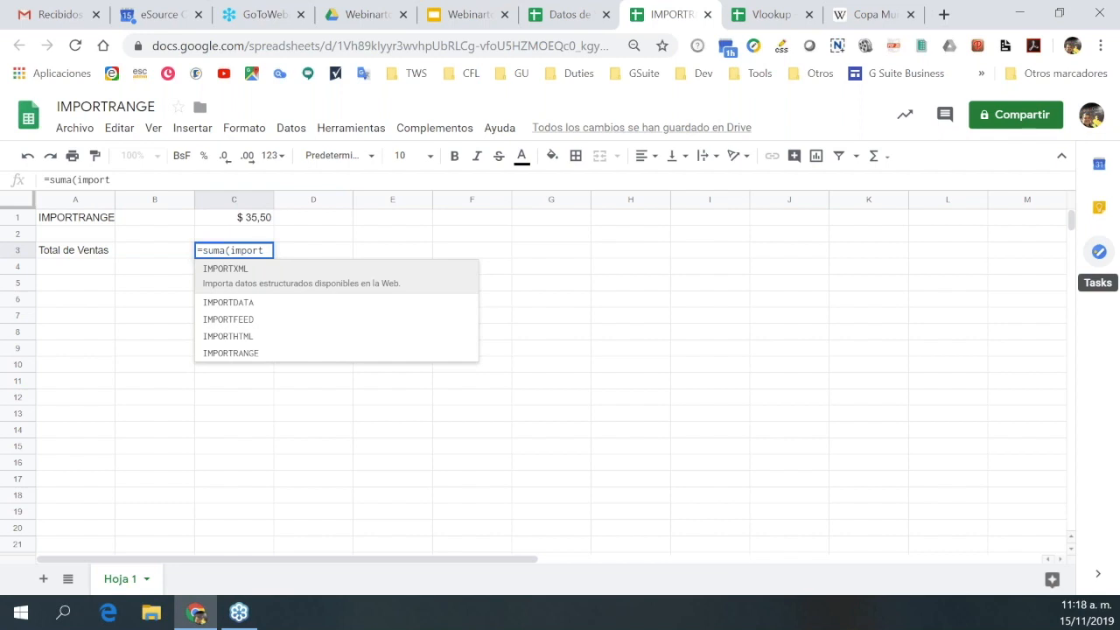
text(range)
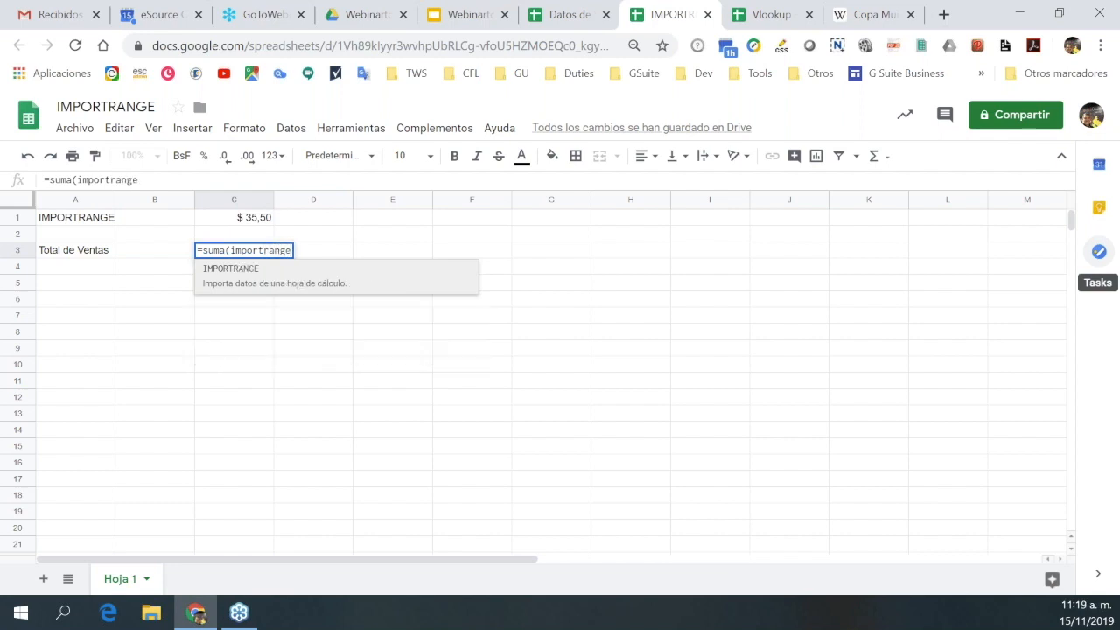
text(()
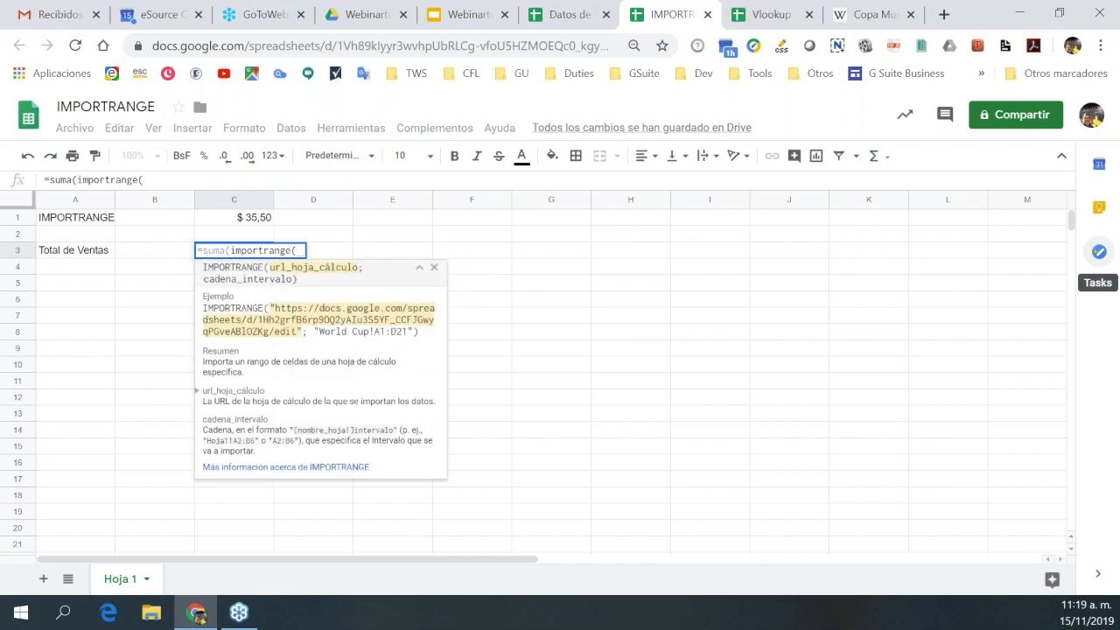
text("")
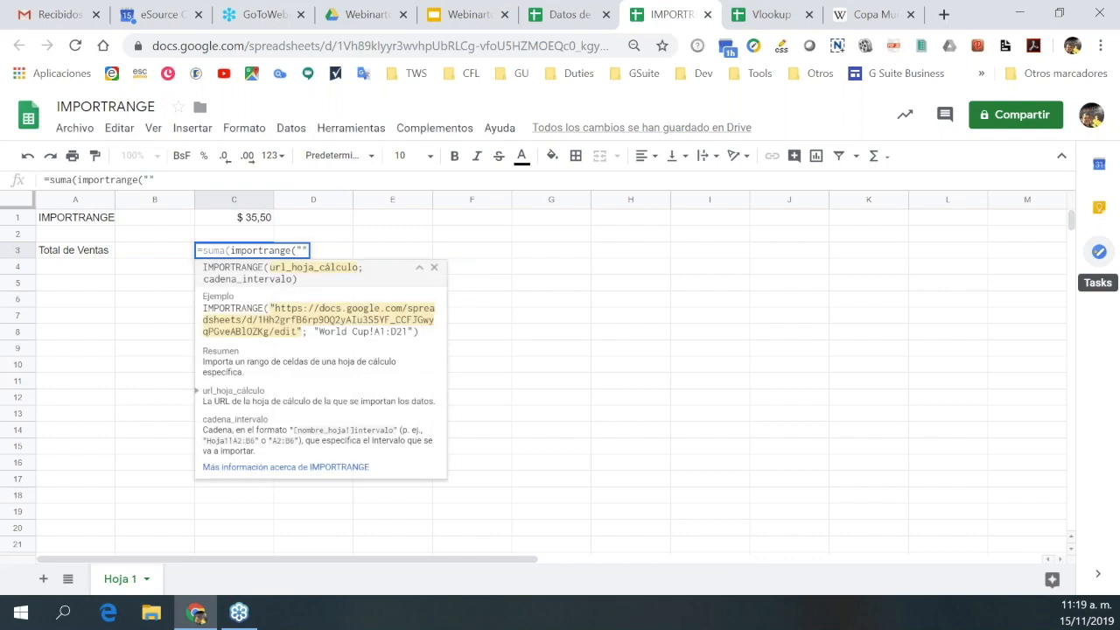
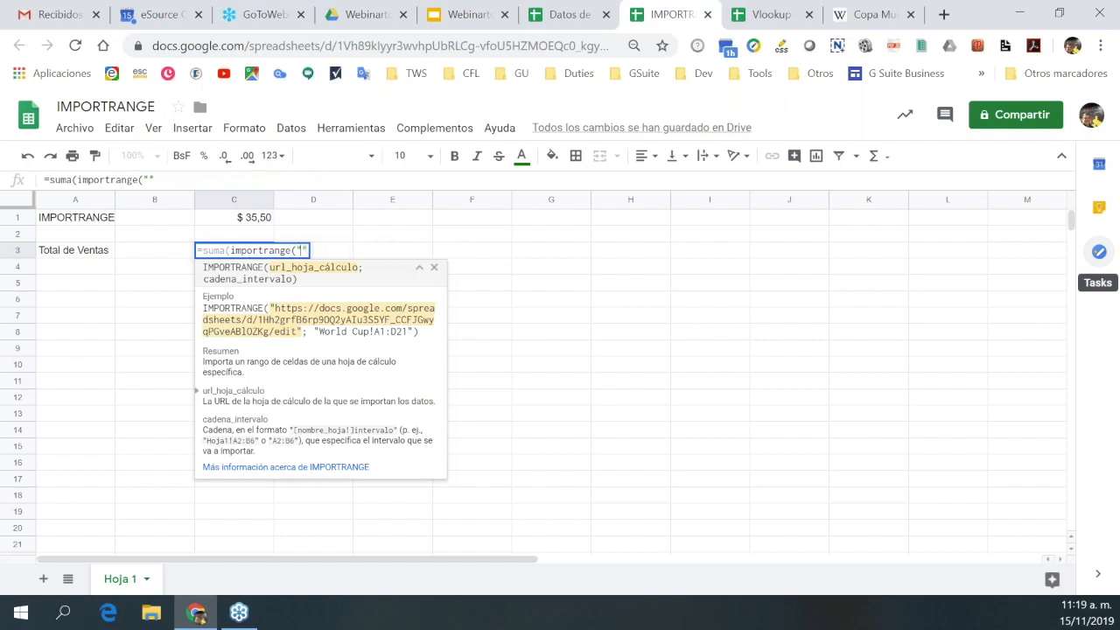
Paste the full Datos de Venta URL into the formula and add "Transaccion as the sheet.
click(570, 15)
click(525, 46)
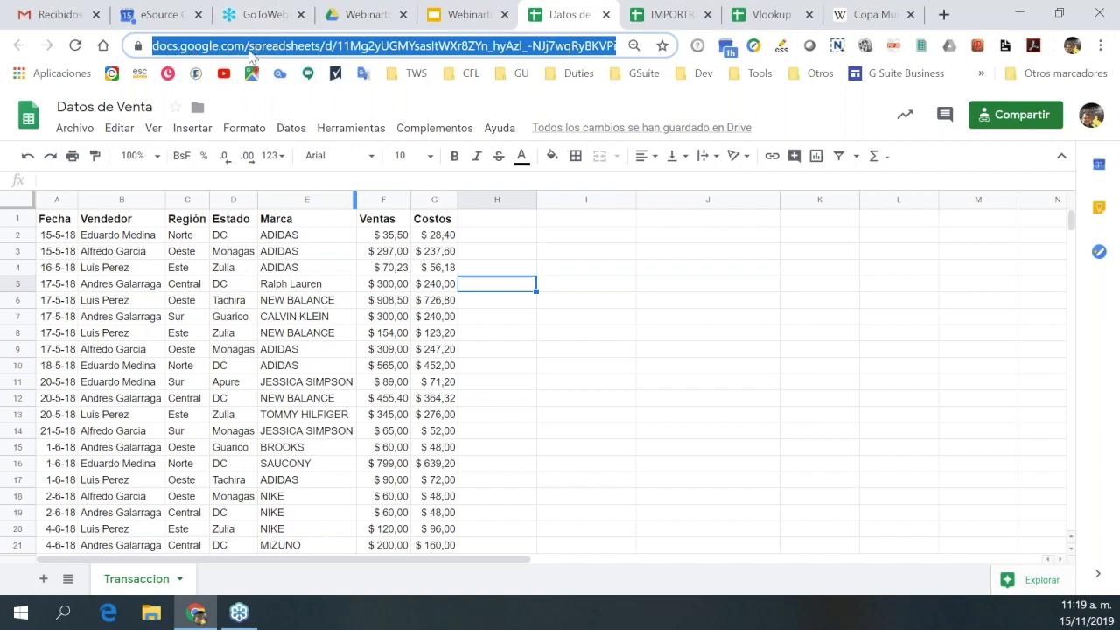
click(674, 22)
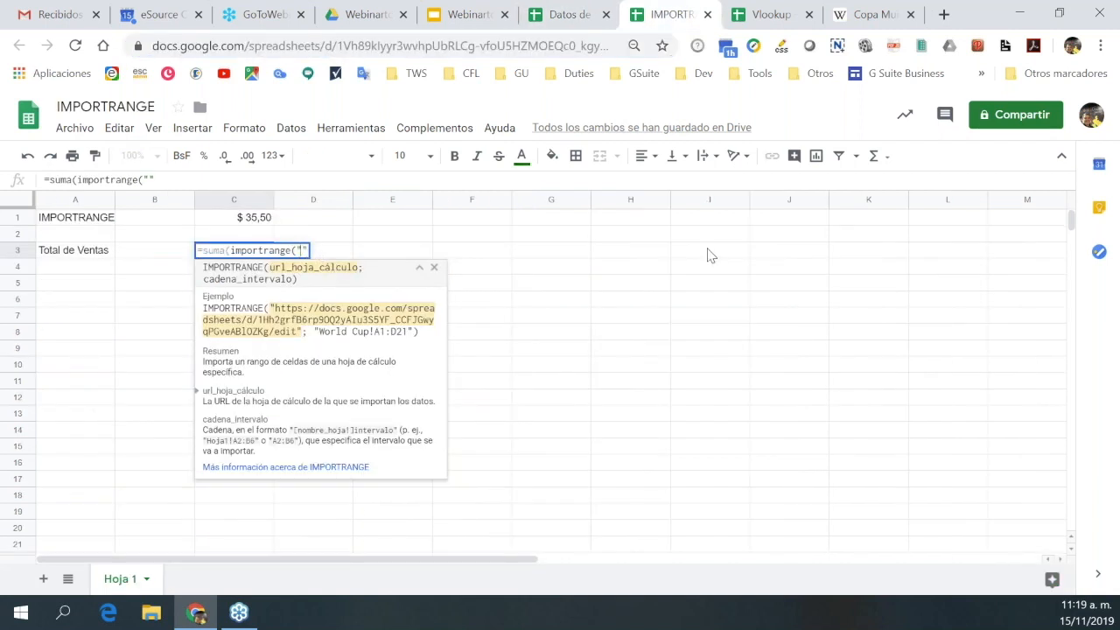
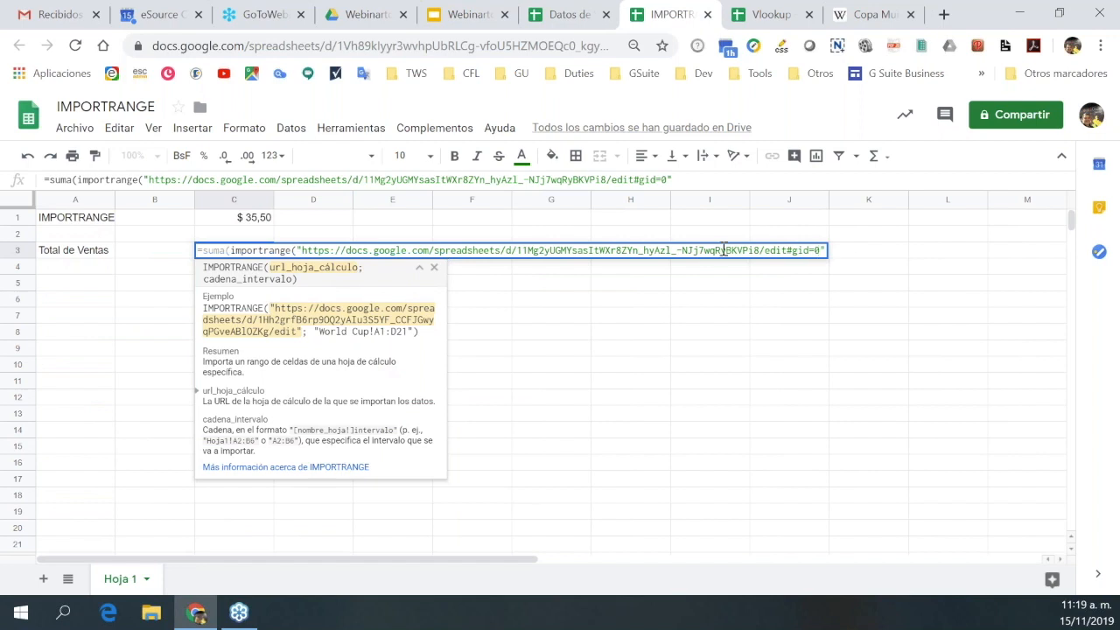
click(689, 181)
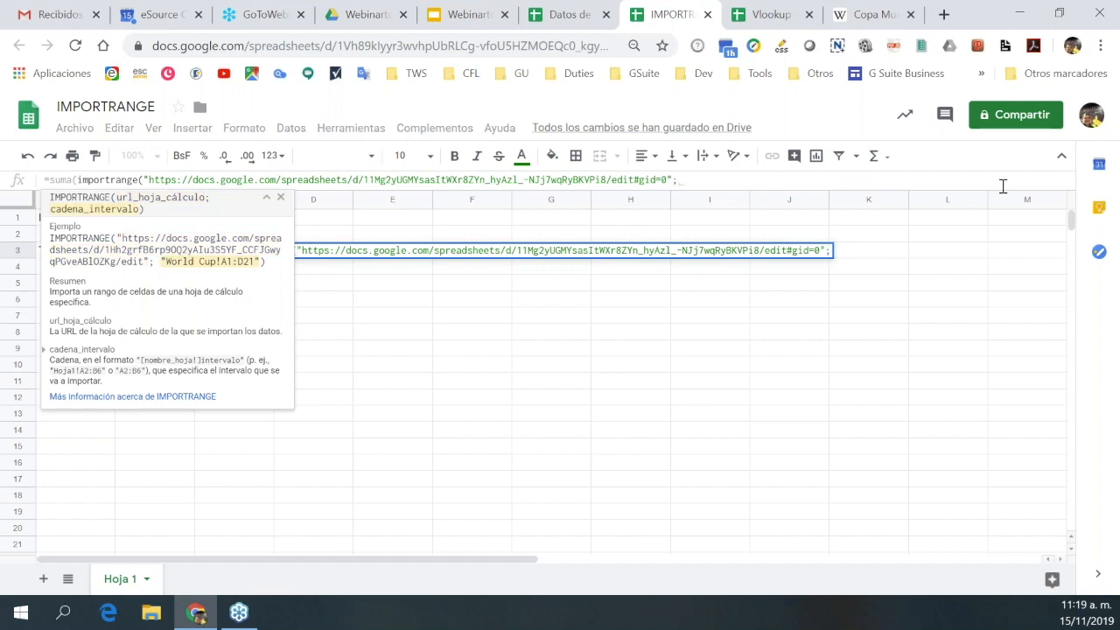
text(")
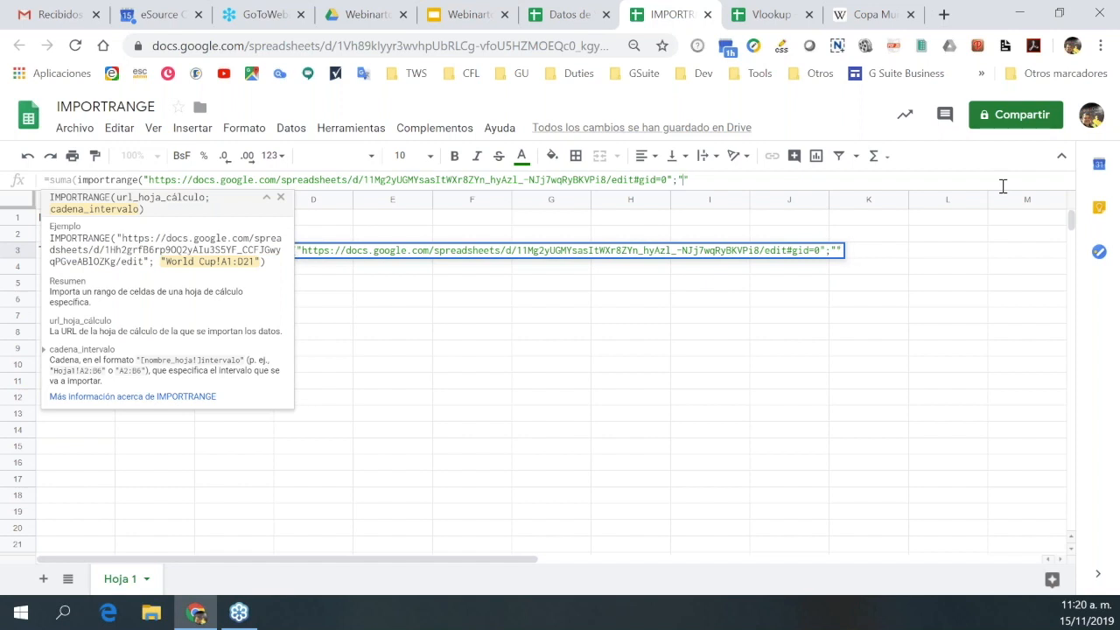
text(Transa)
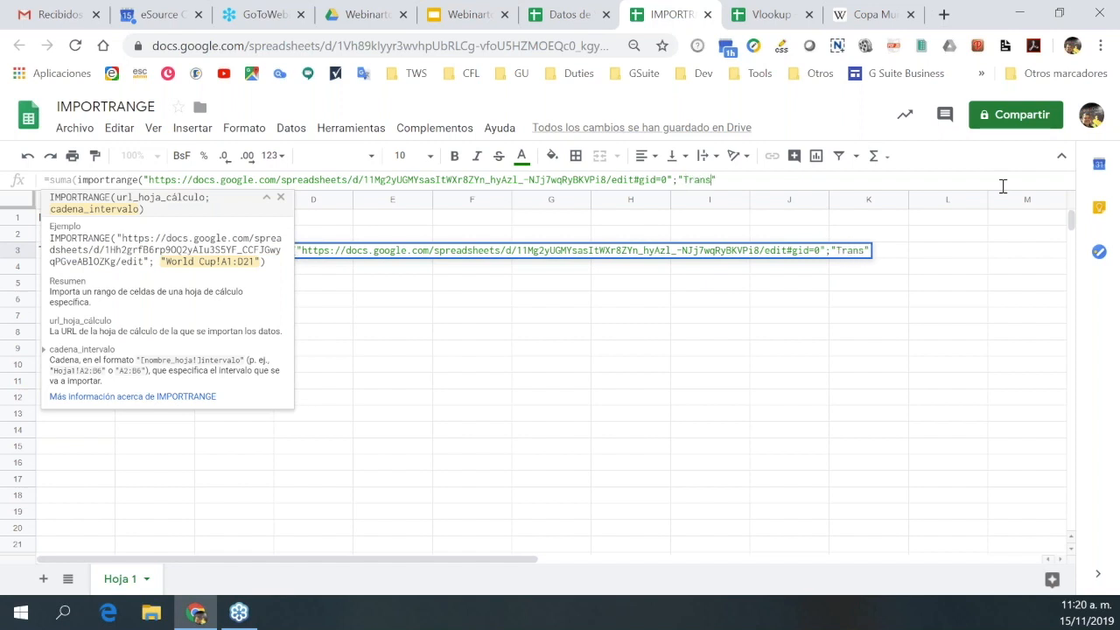
text(ccion)
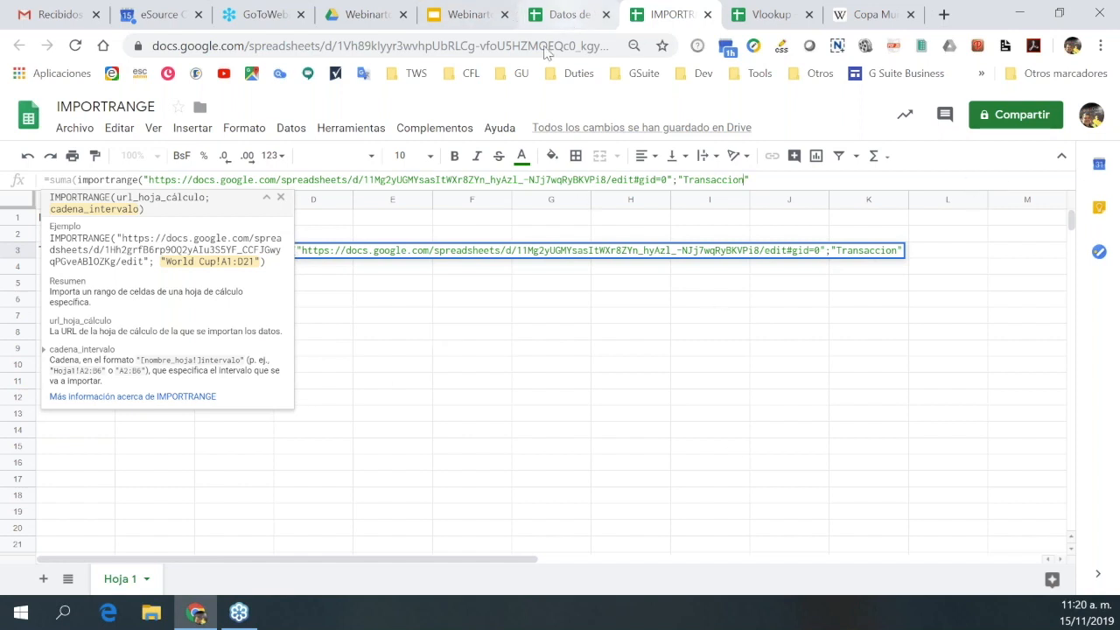
click(568, 21)
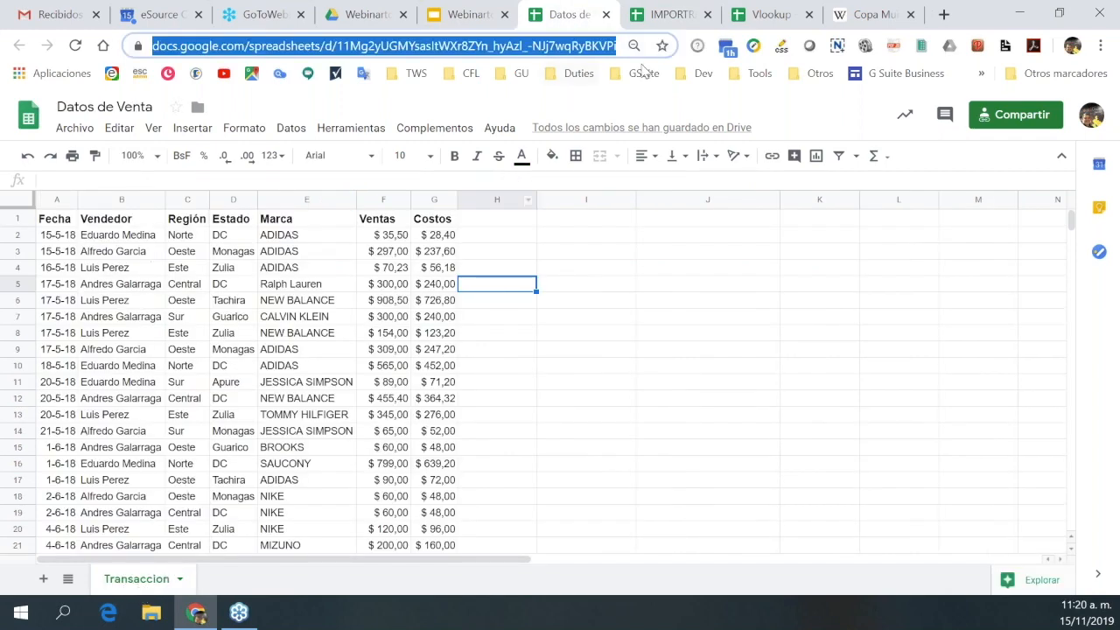
Complete C3 with the range Transaccion!f2:f and closing parentheses, giving $ 6.609,63.
click(681, 21)
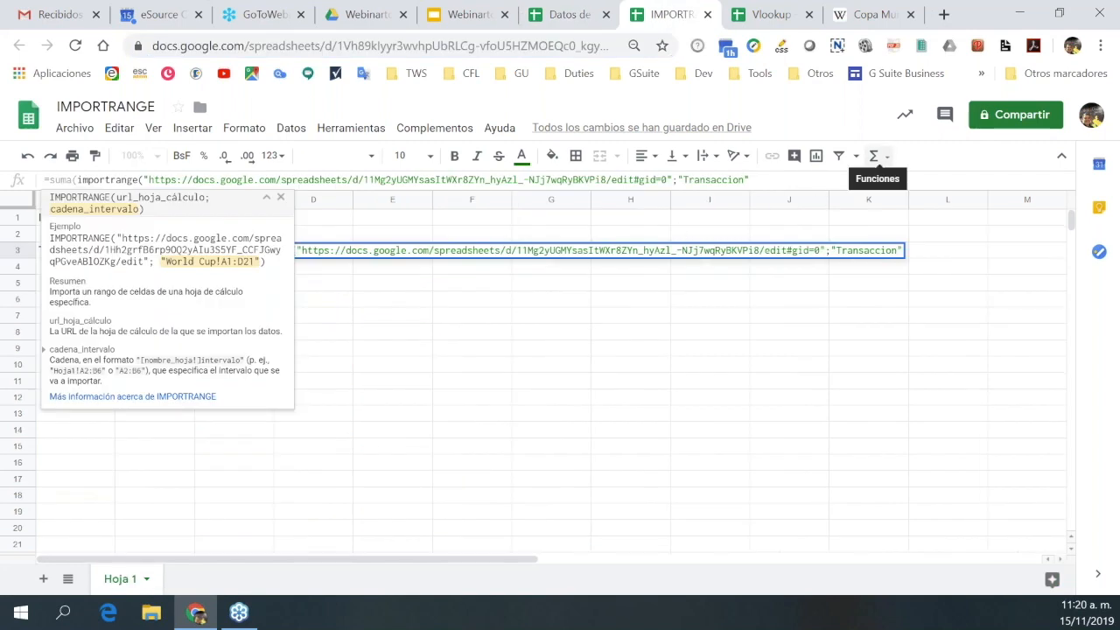
text(!)
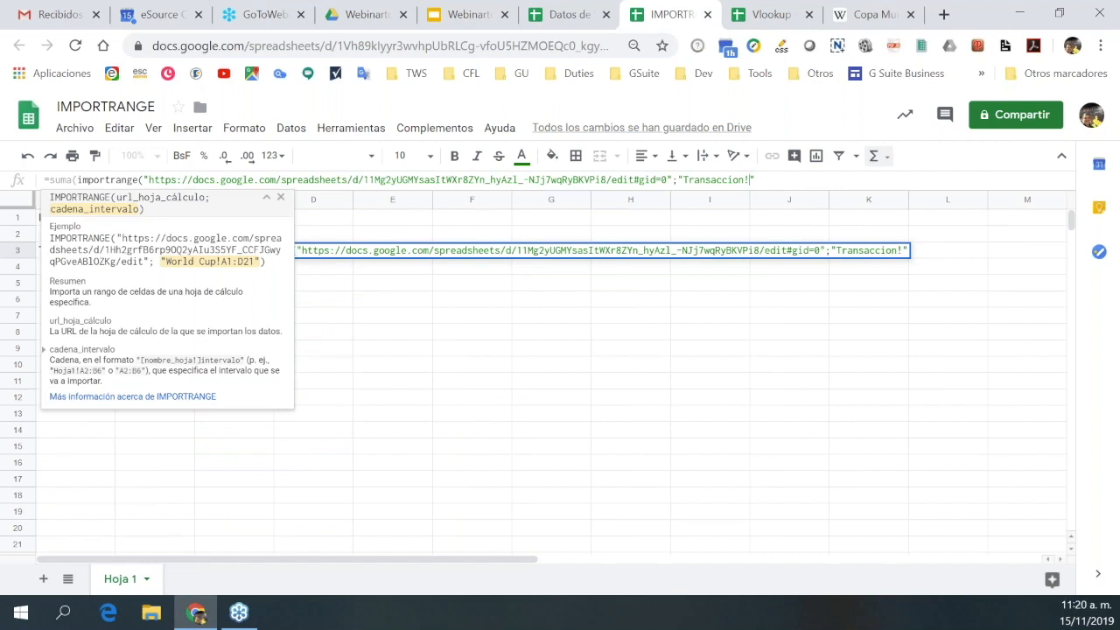
text(f2:f)
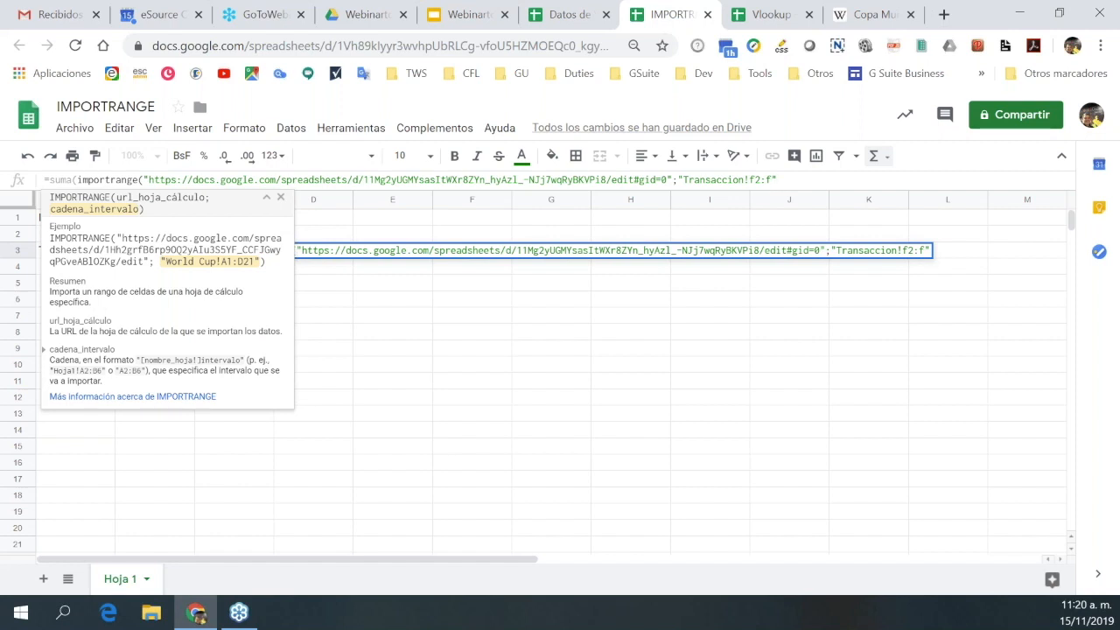
text())
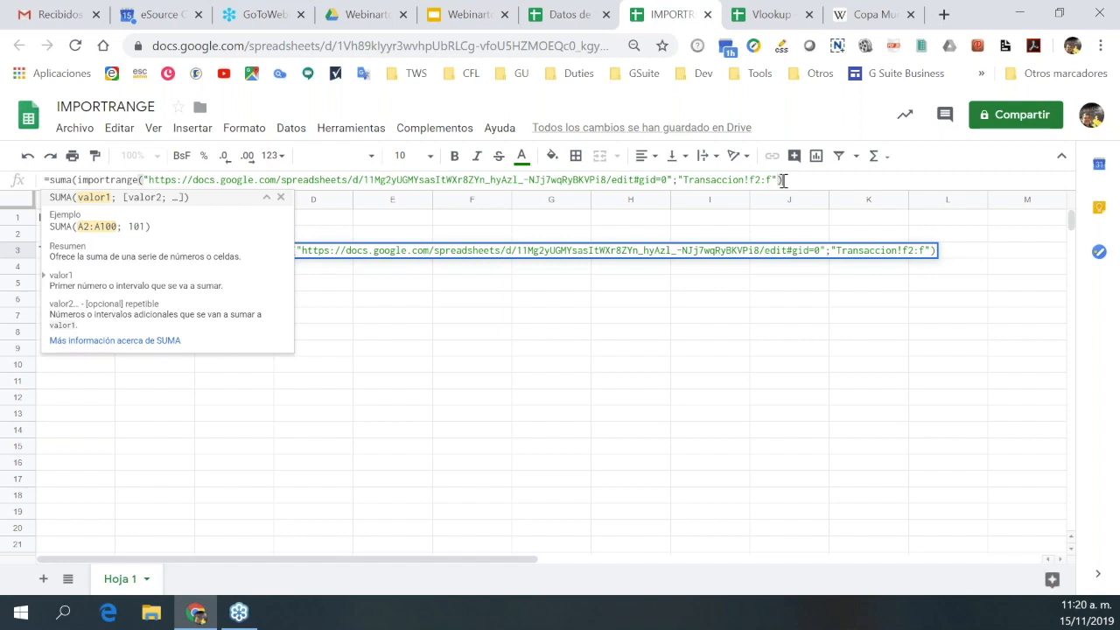
text())
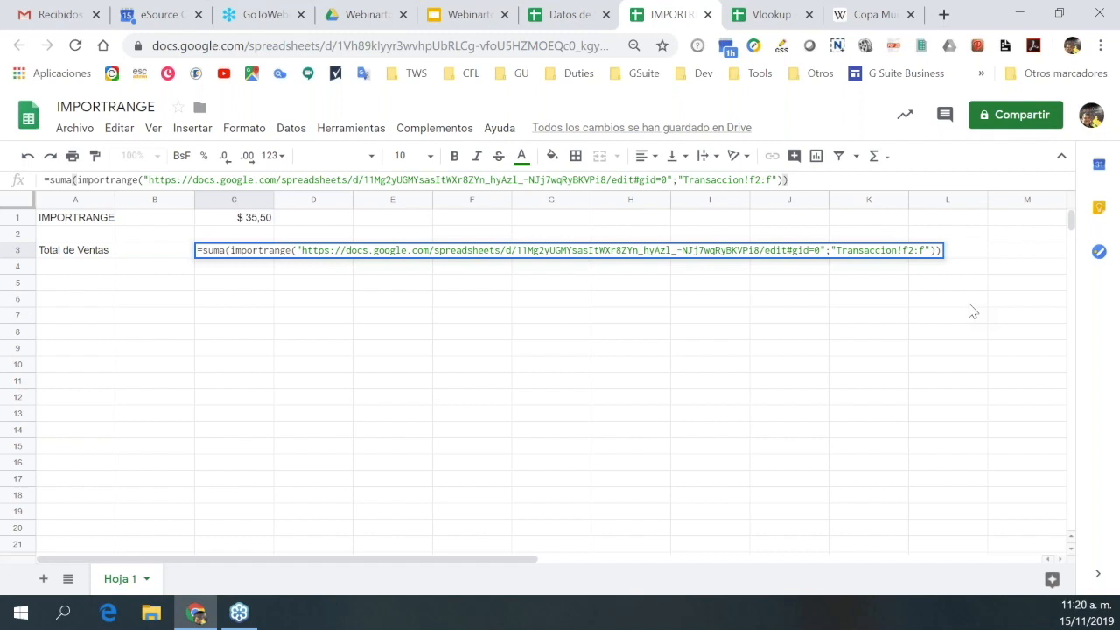
key(Return)
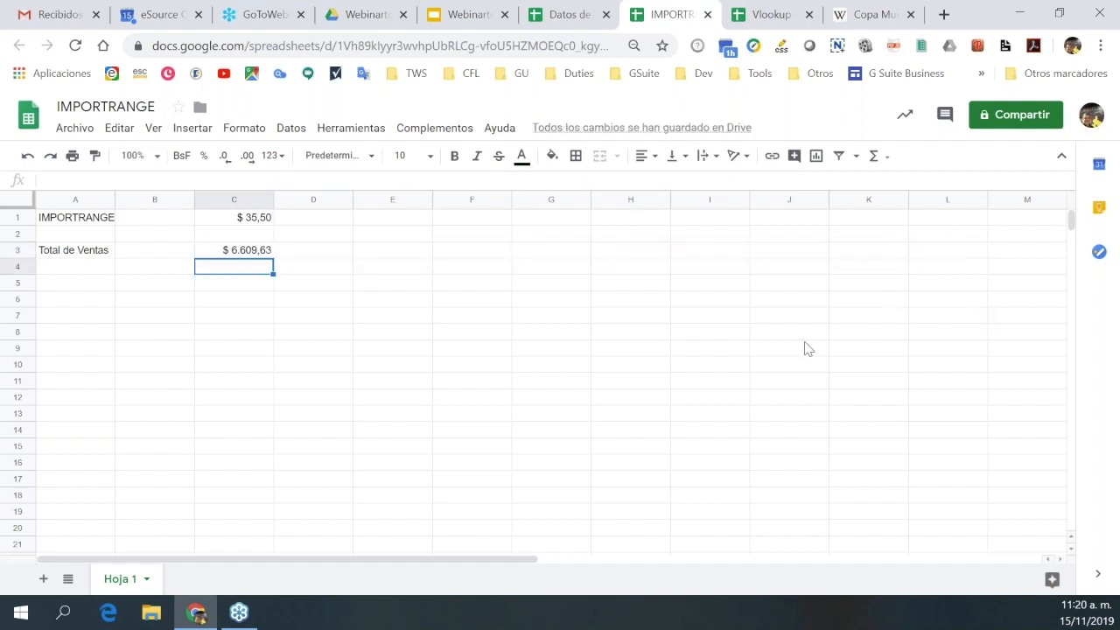
Add a SUMA of F2:F30 in Datos de Venta cell F31, totalling $ 6.609,63.
click(565, 17)
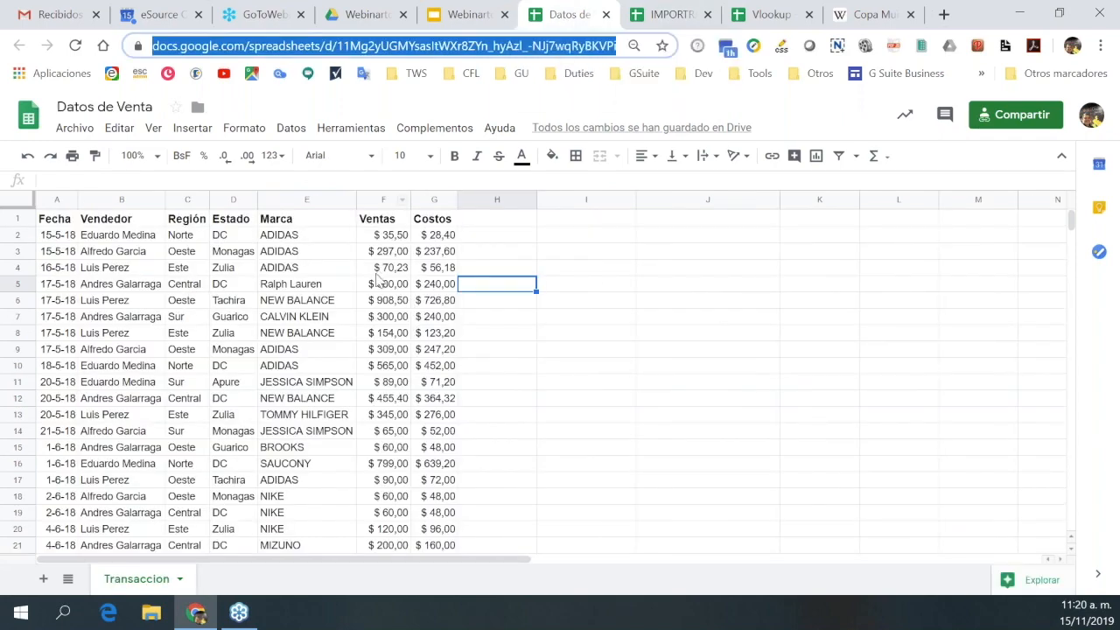
scroll(385, 272, down, 10)
scroll(380, 455, up, 5)
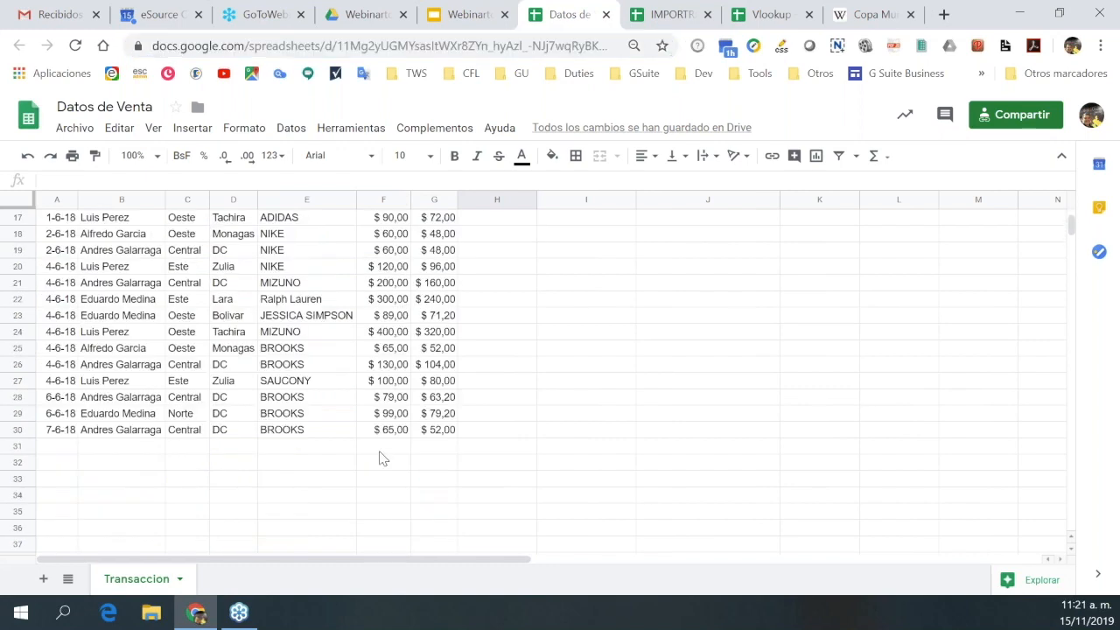
click(383, 456)
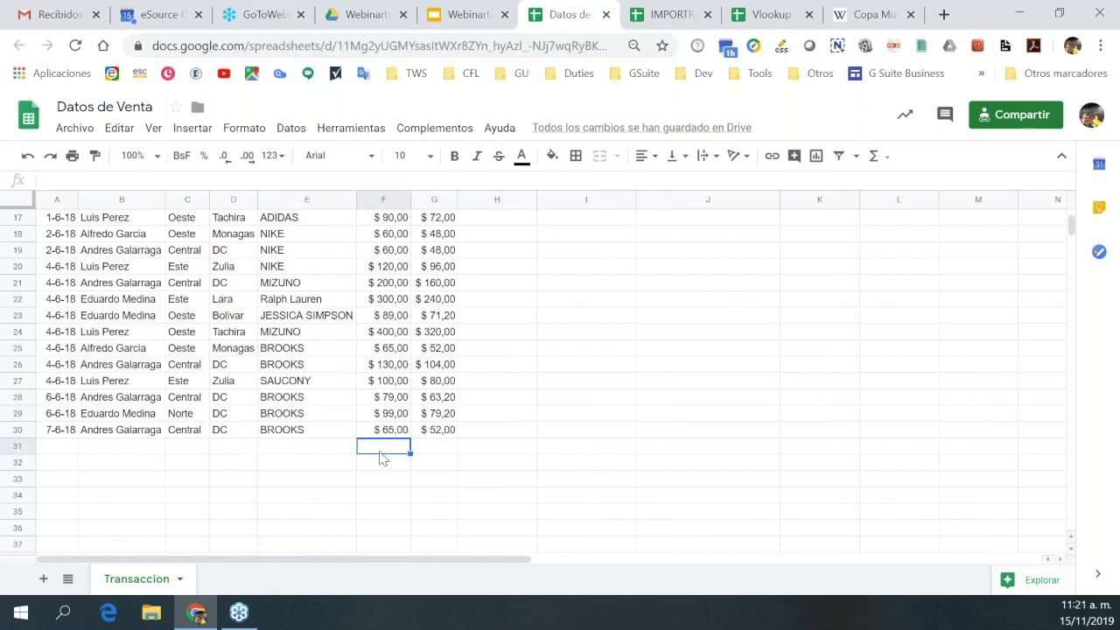
click(875, 158)
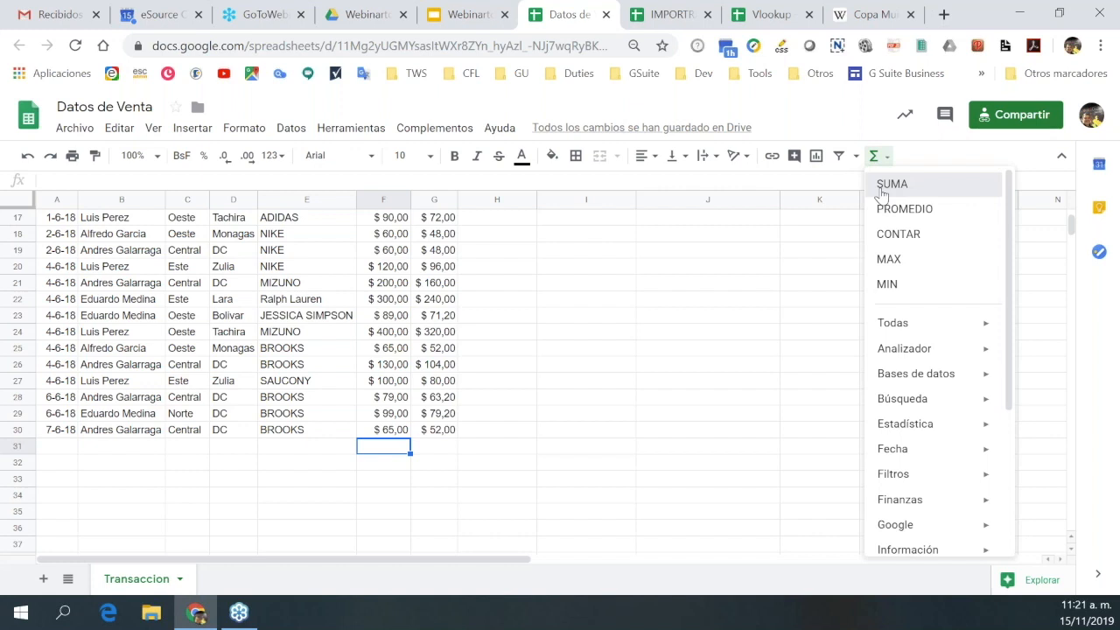
click(891, 184)
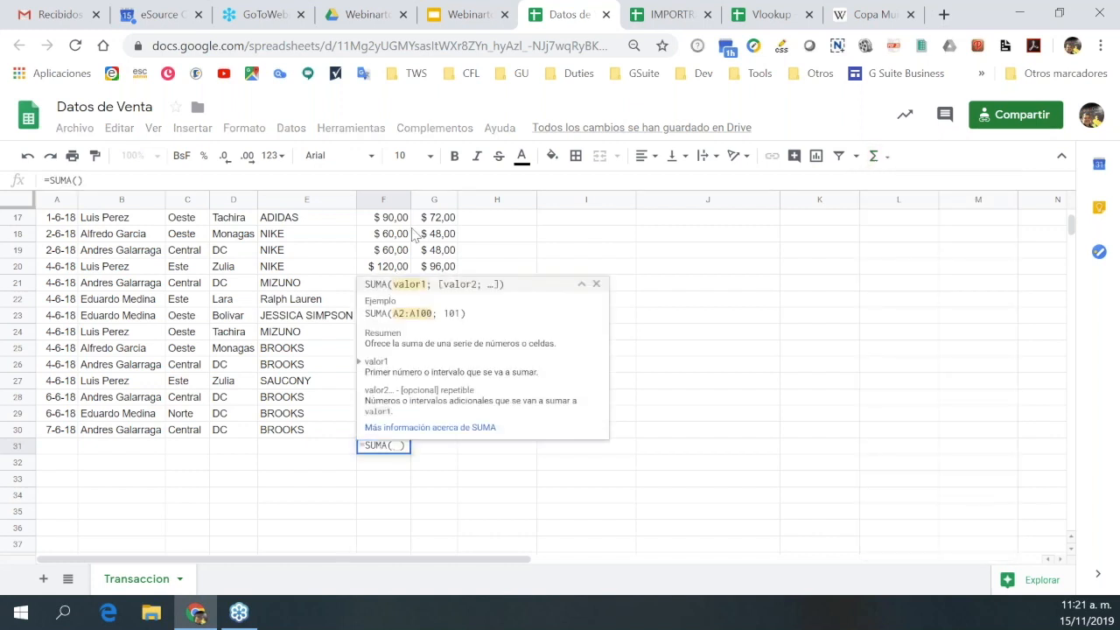
scroll(416, 236, up, 5)
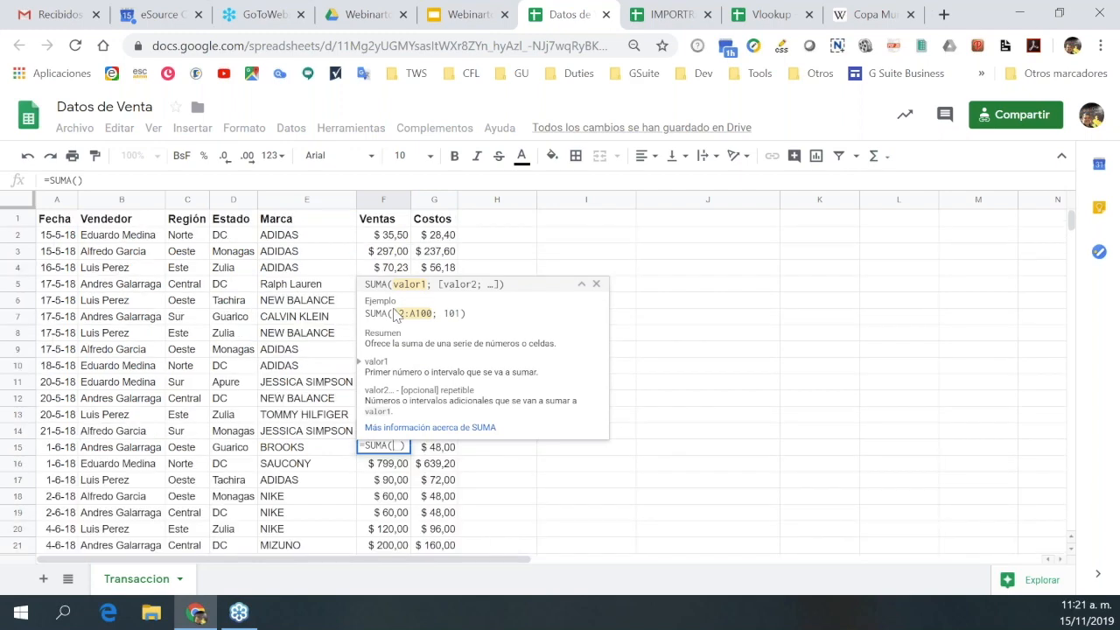
click(384, 235)
drag(398, 391, 398, 473)
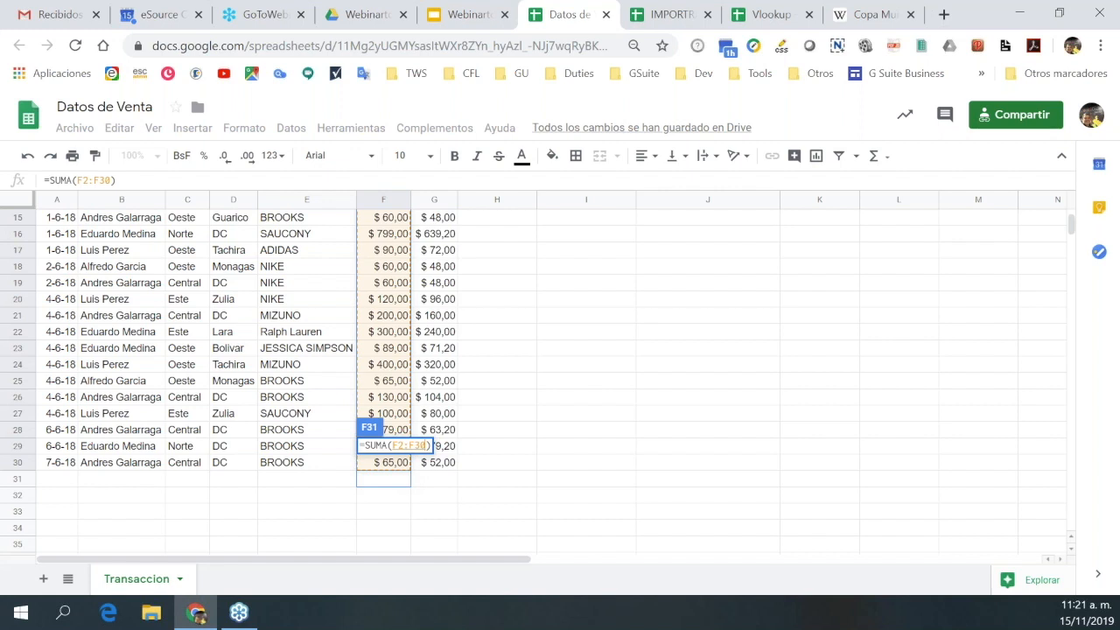
key(Return)
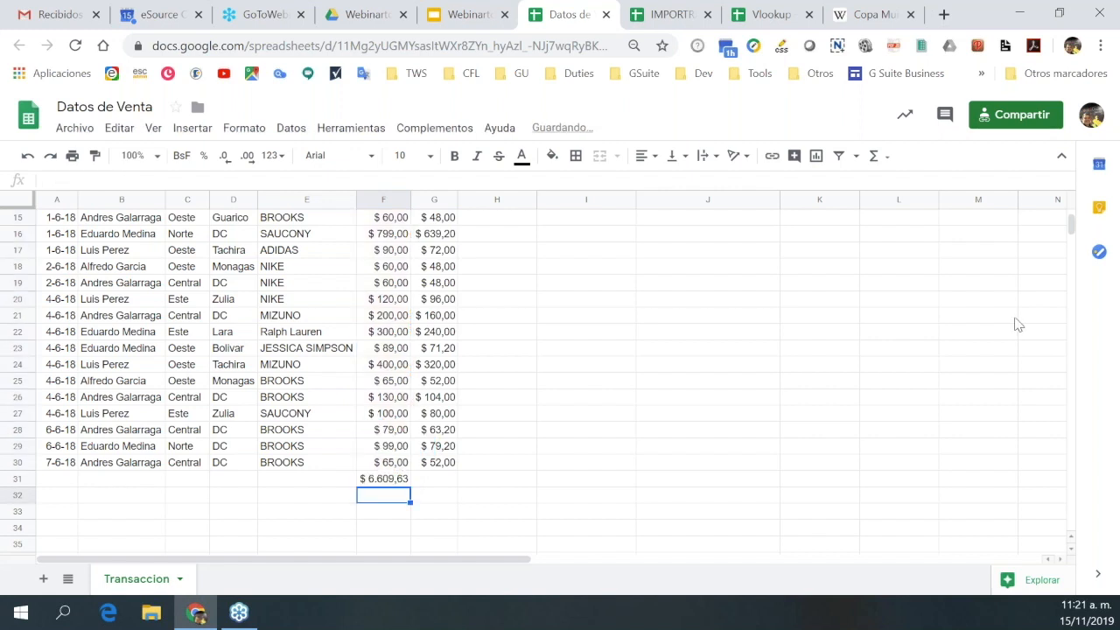
click(674, 17)
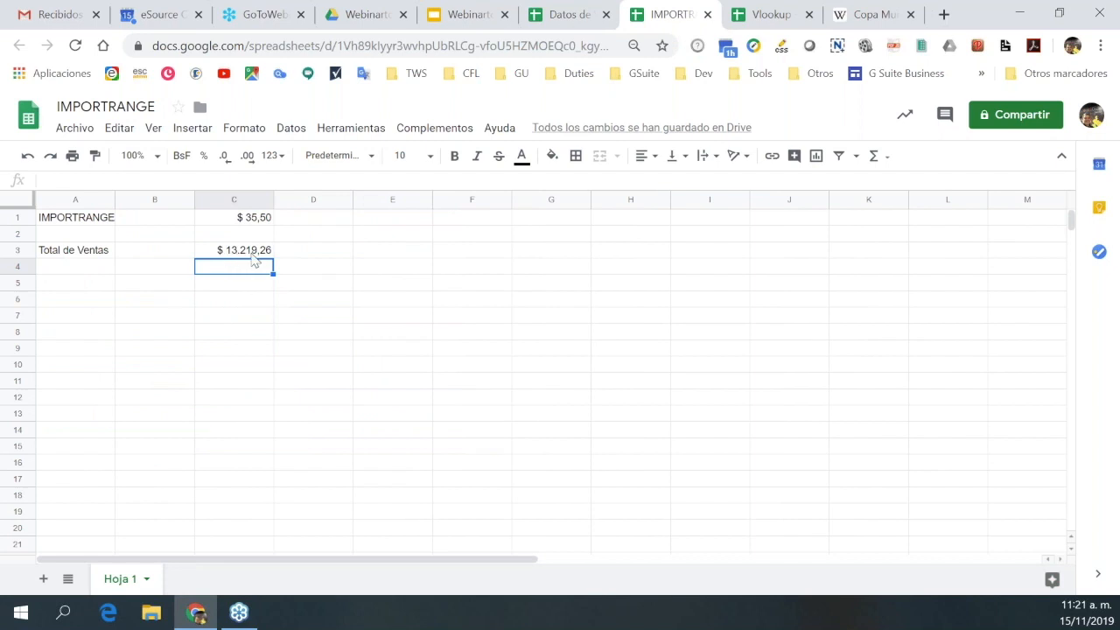
Delete the extra Ventas total from Datos de Venta cell F31.
click(252, 253)
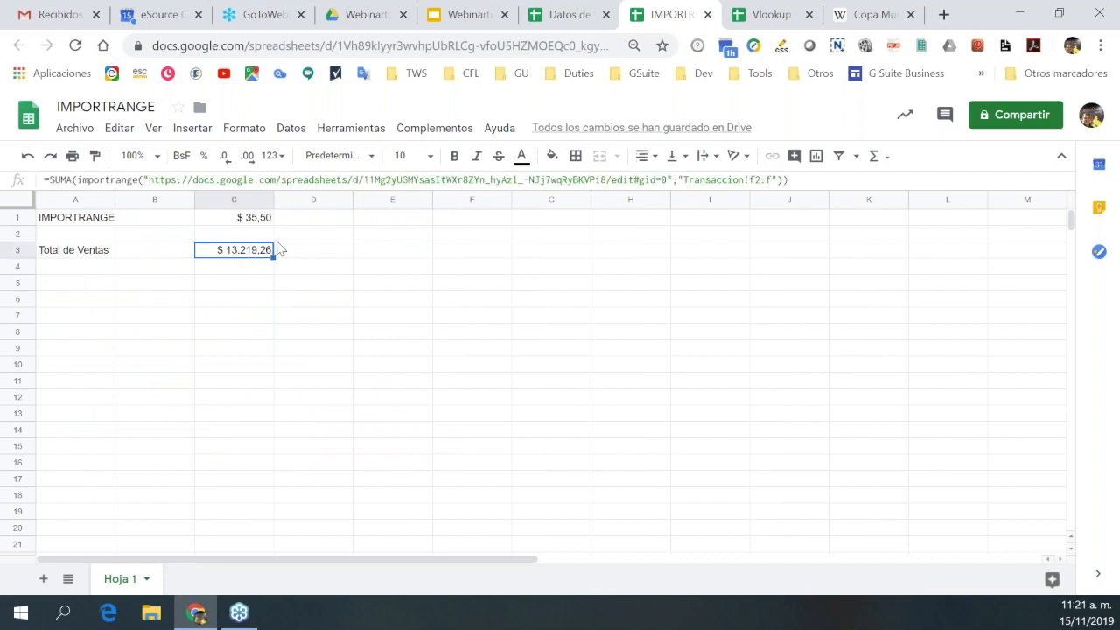
click(569, 15)
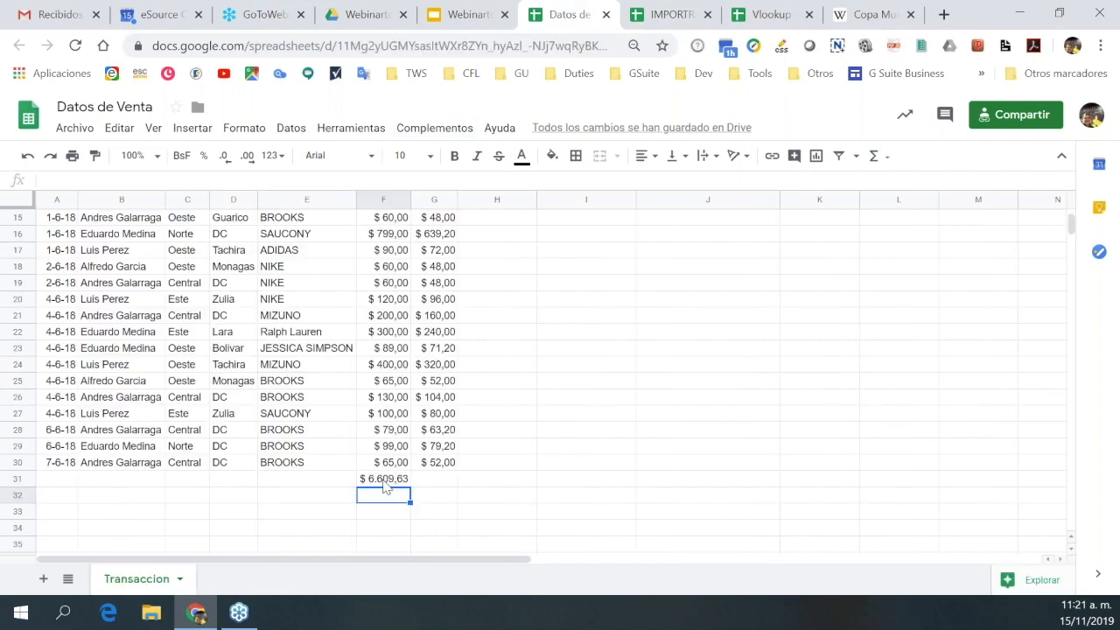
click(385, 481)
key(Delete)
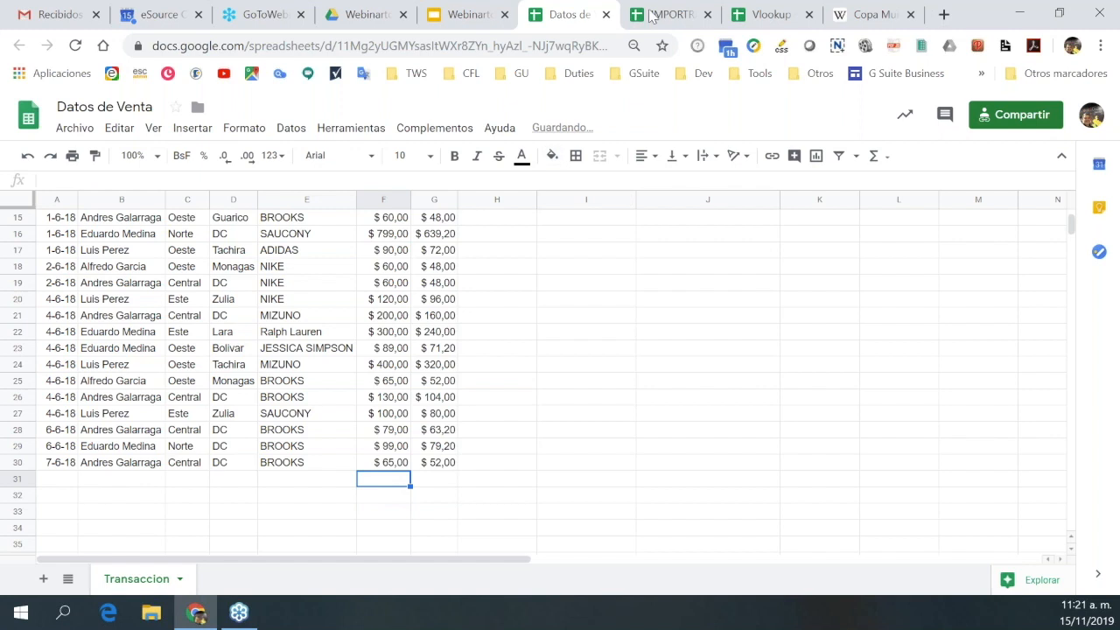
key(ctrl+Tab)
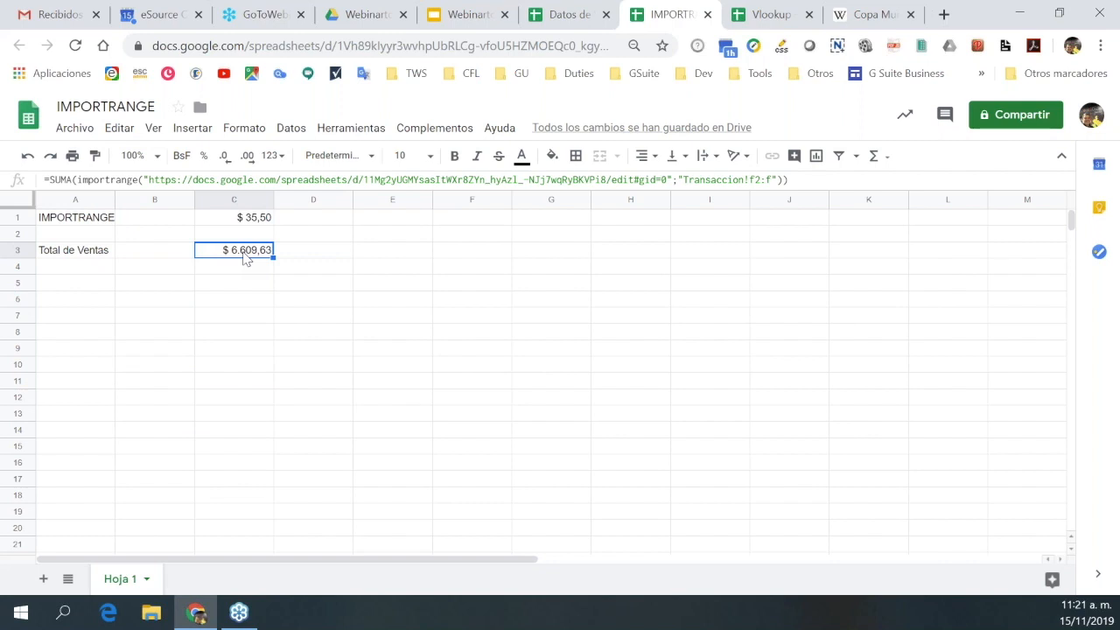
Change the C3 IMPORTRANGE range to Transaccion!f2:f30.
click(572, 21)
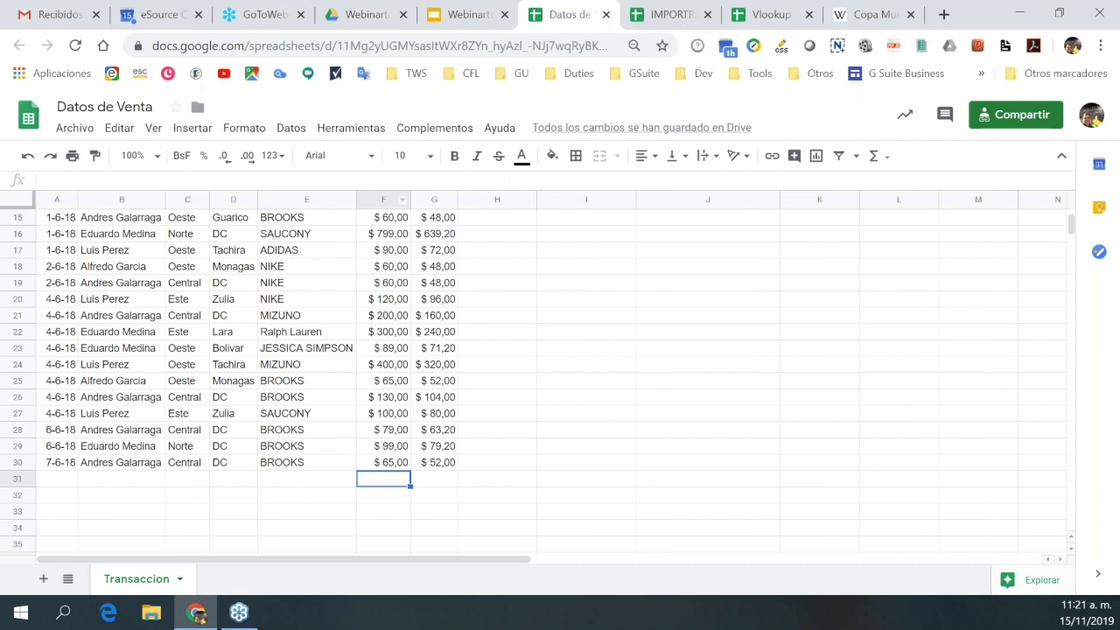
click(672, 19)
click(772, 179)
text(30)
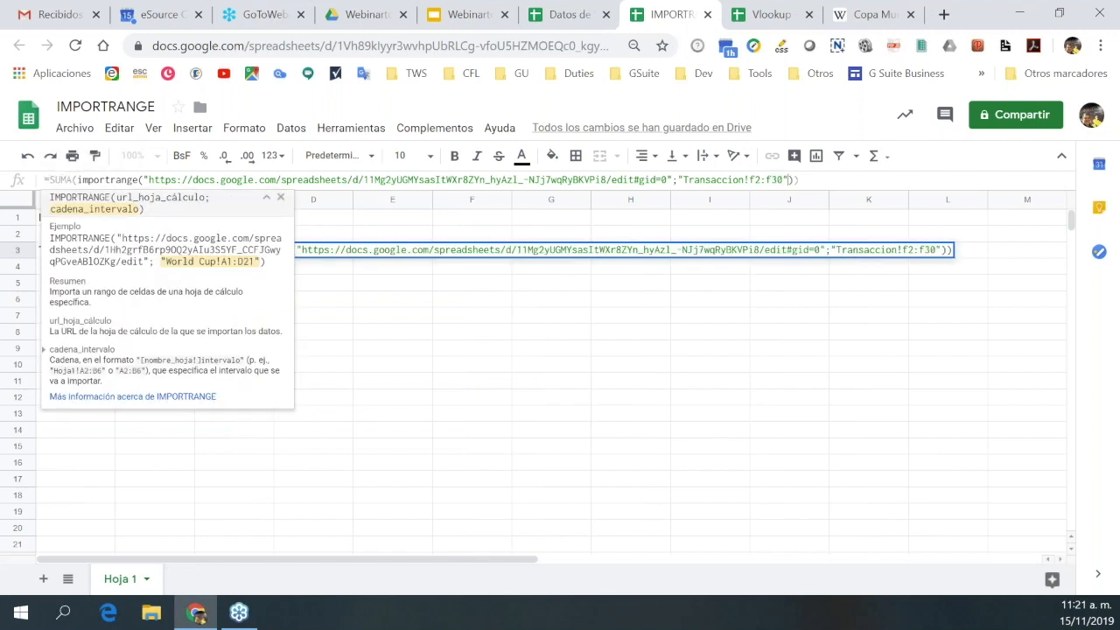
key(Right)
key(Right)
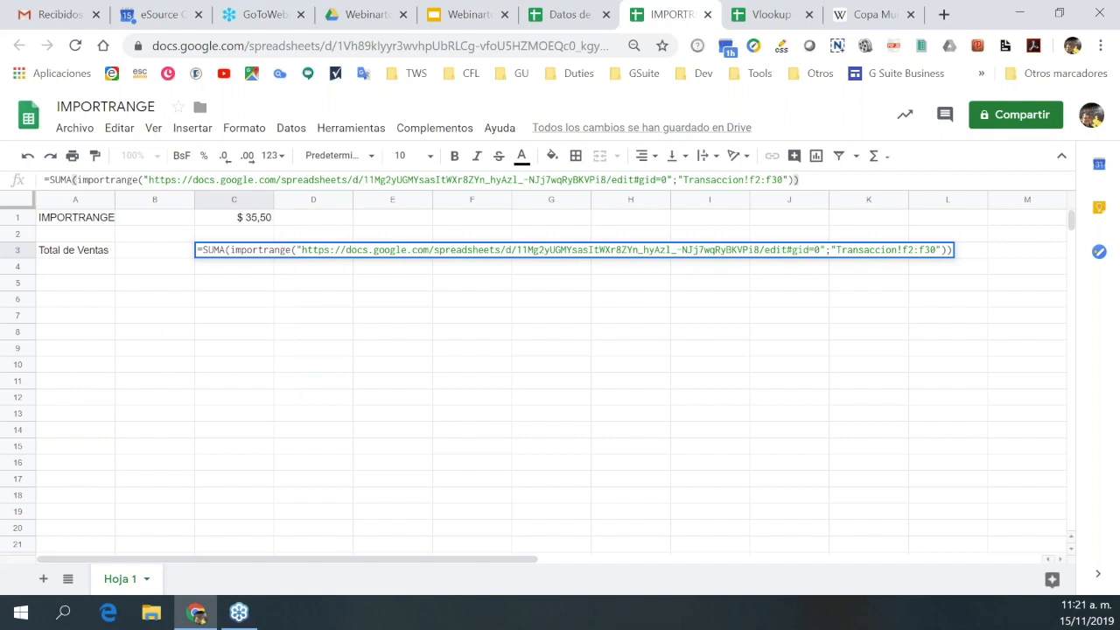
key(Return)
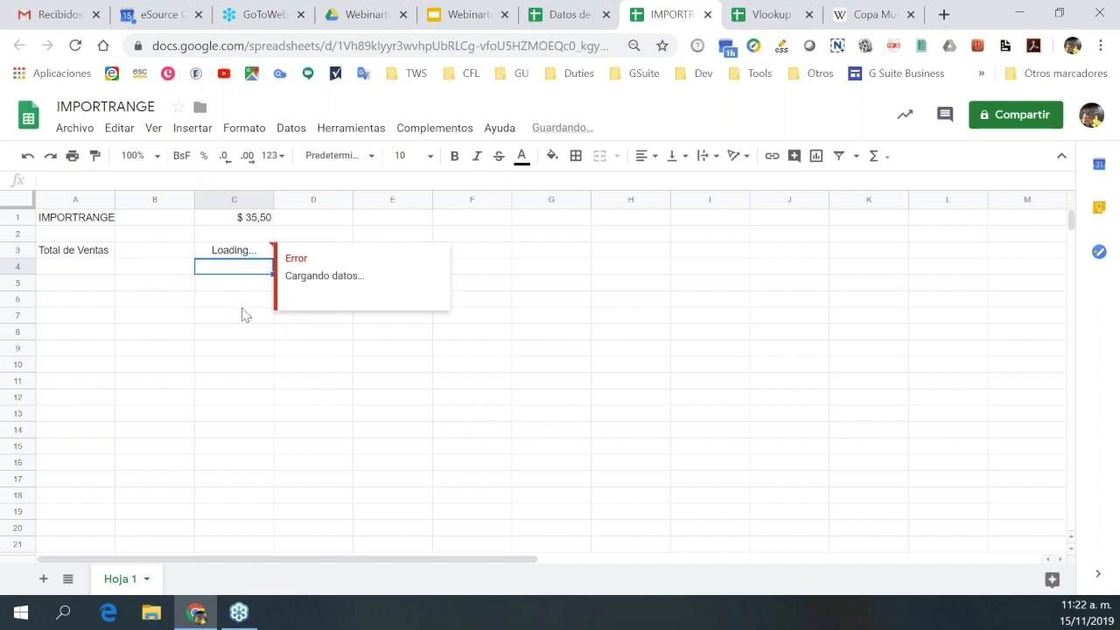
Compare the C1 and C3 formulas and review the Datos de Venta data.
click(229, 253)
click(259, 221)
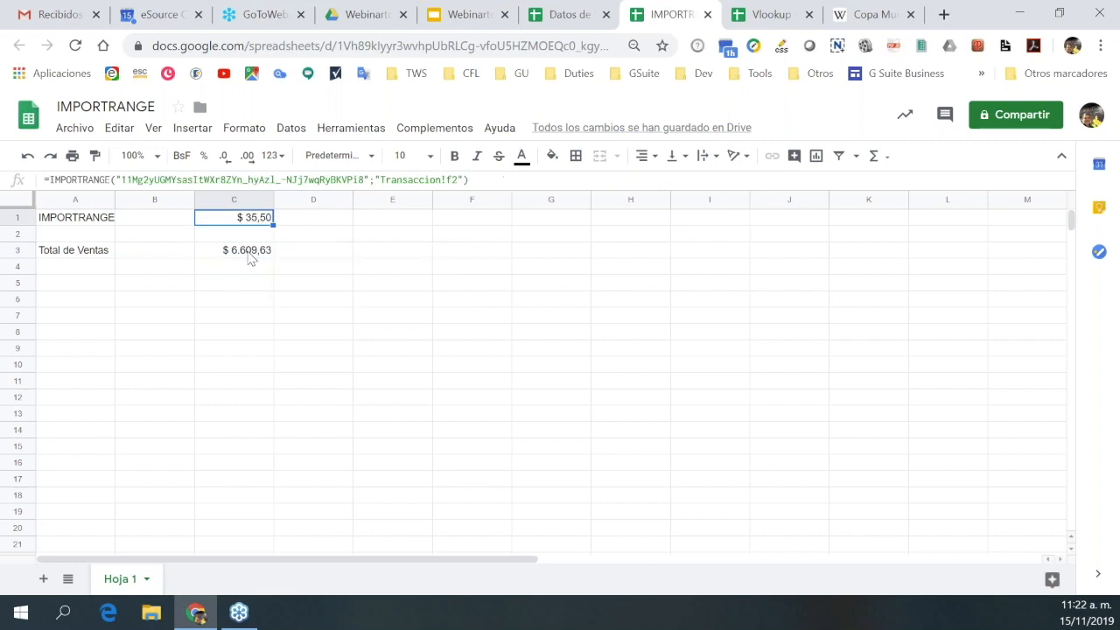
click(251, 257)
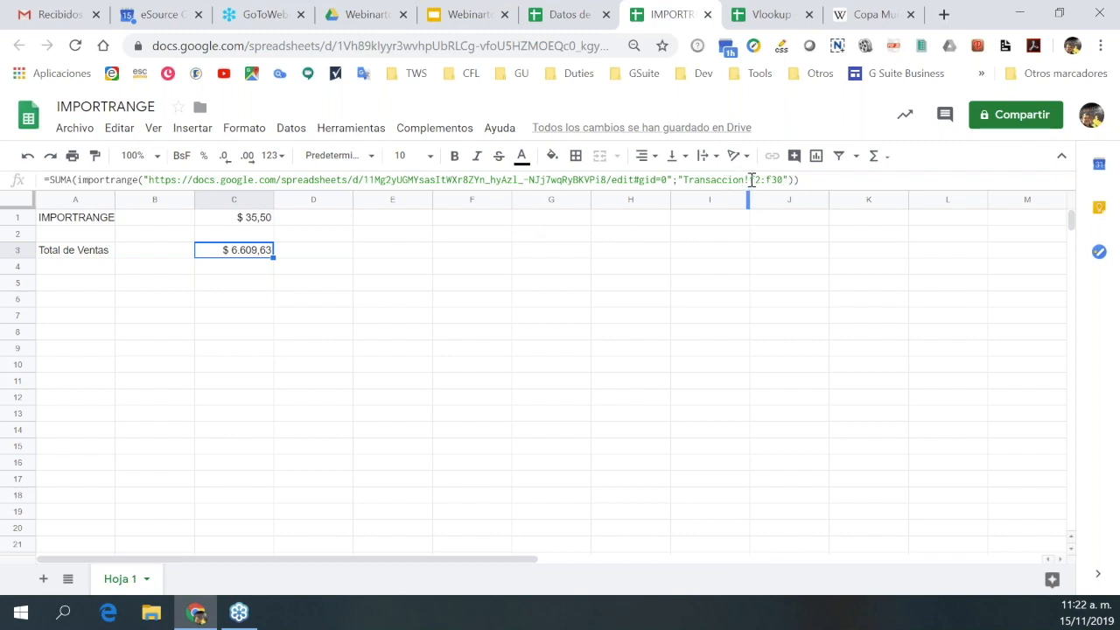
click(568, 14)
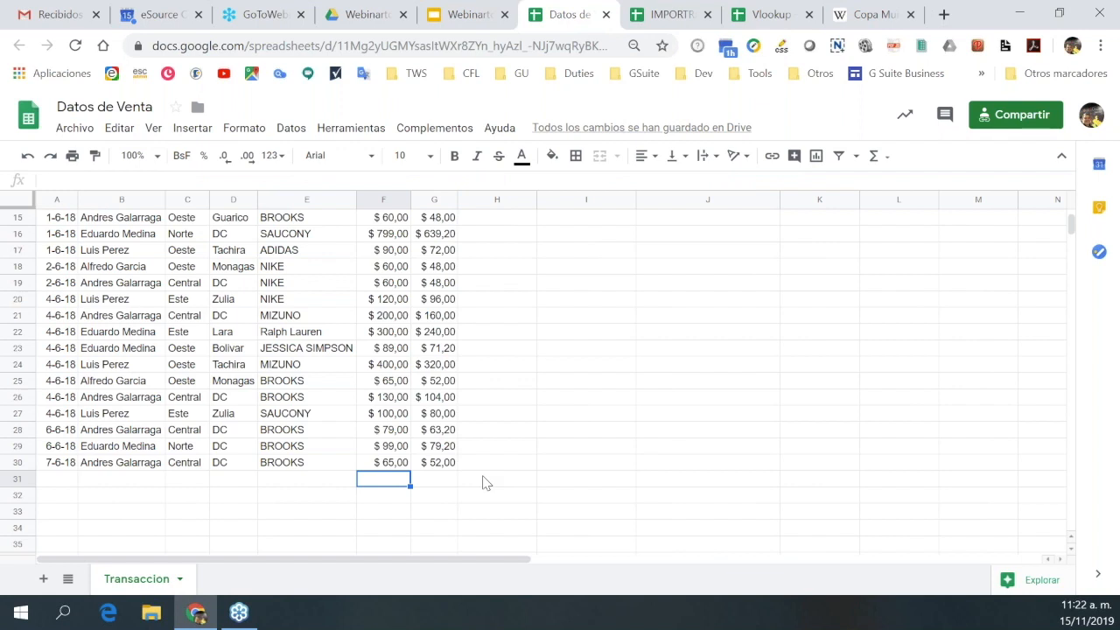
key(Right)
key(Right)
key(Left)
key(Left)
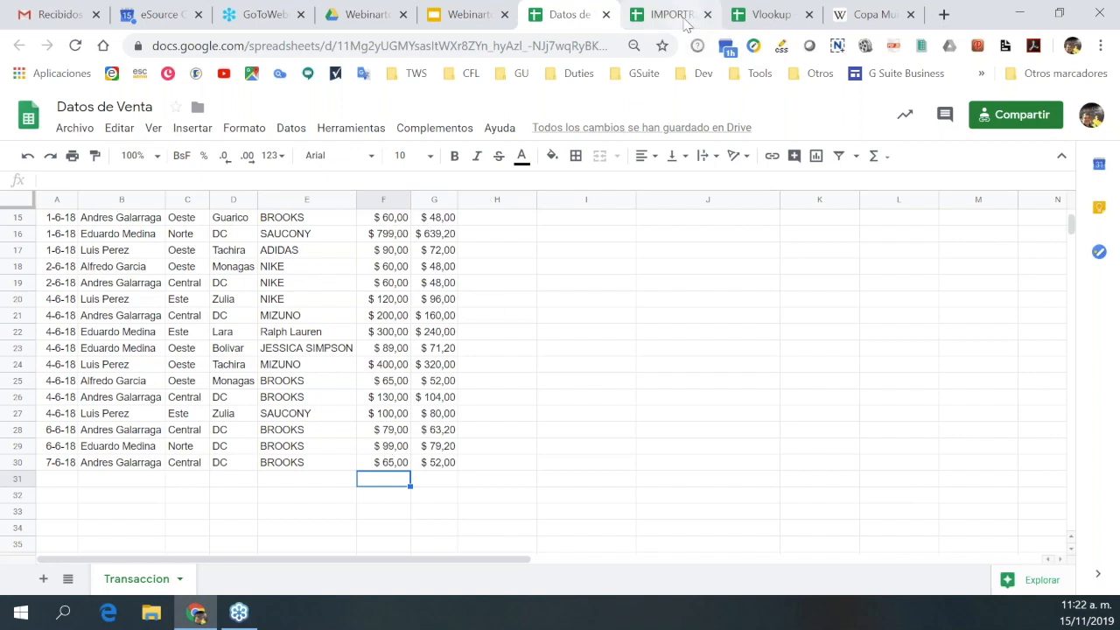
key(ctrl+Tab)
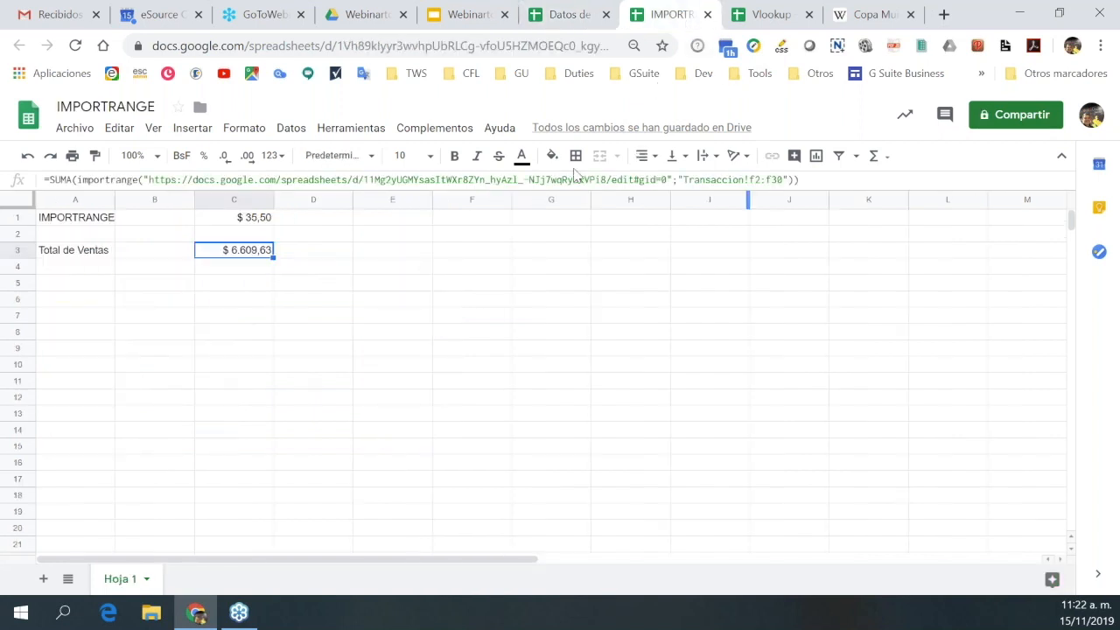
Remove the row 30 limit so C3 sums open-ended Transaccion!f2:f.
click(803, 181)
click(782, 180)
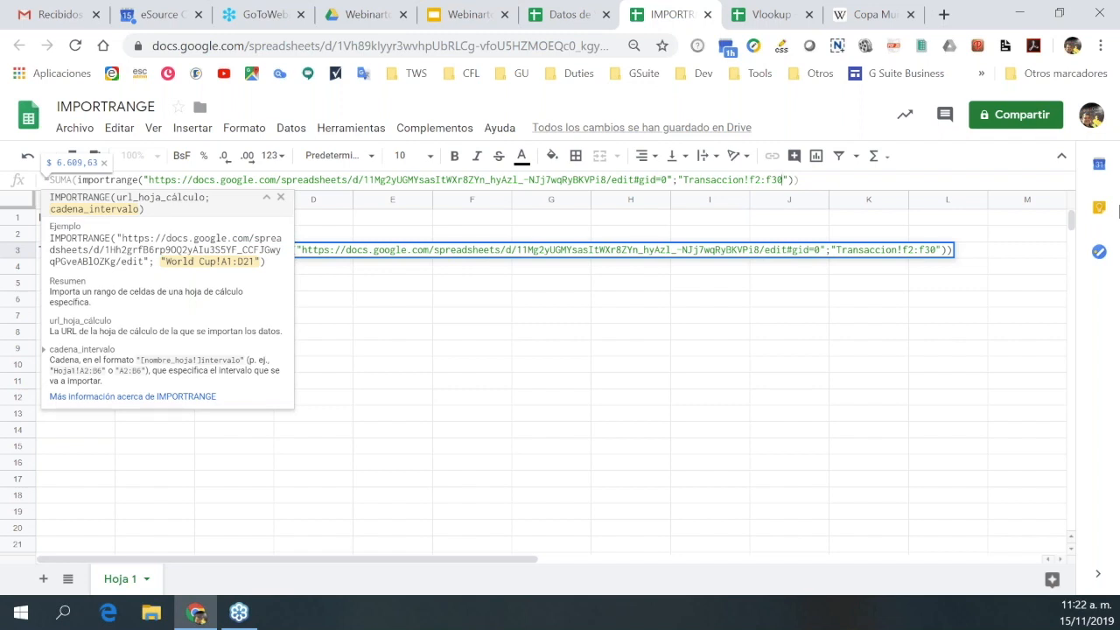
key(BackSpace)
key(BackSpace)
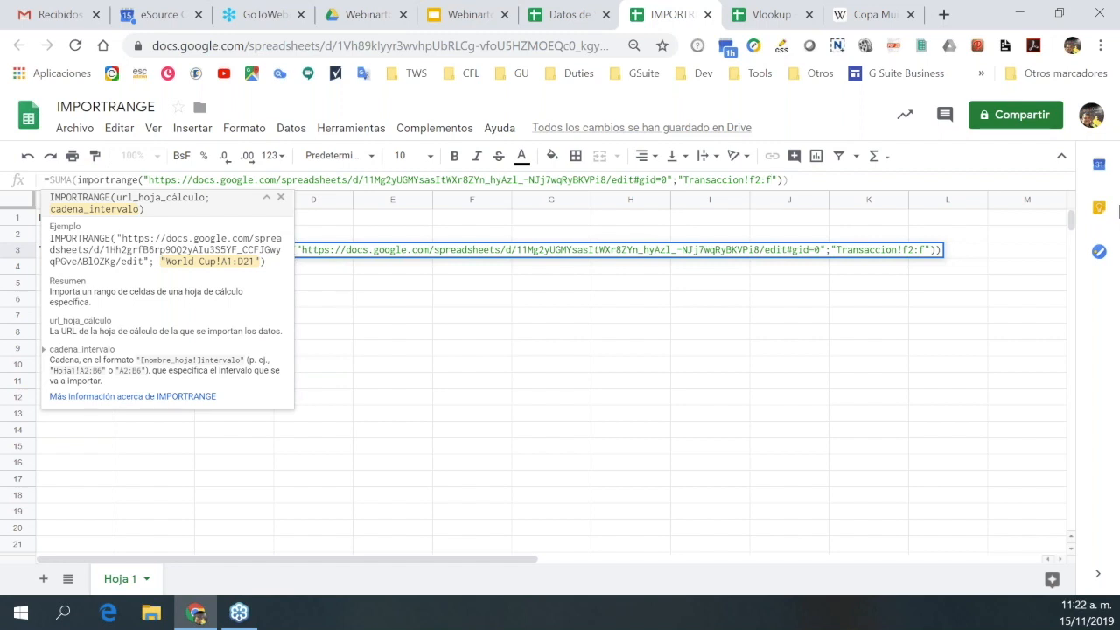
key(Right)
key(Right)
key(Right)
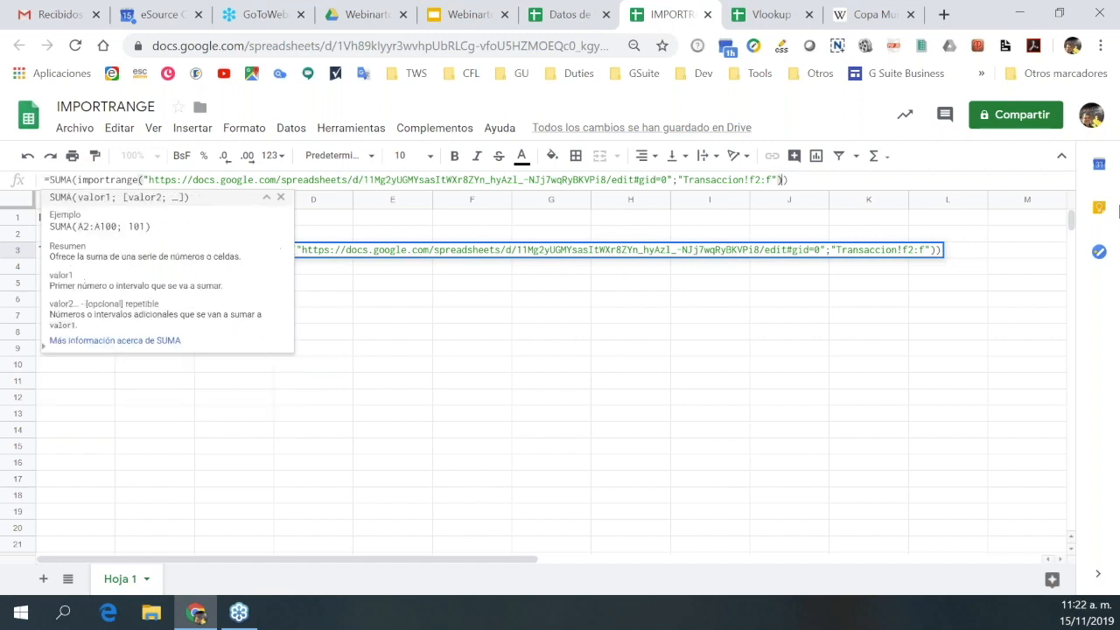
key(Return)
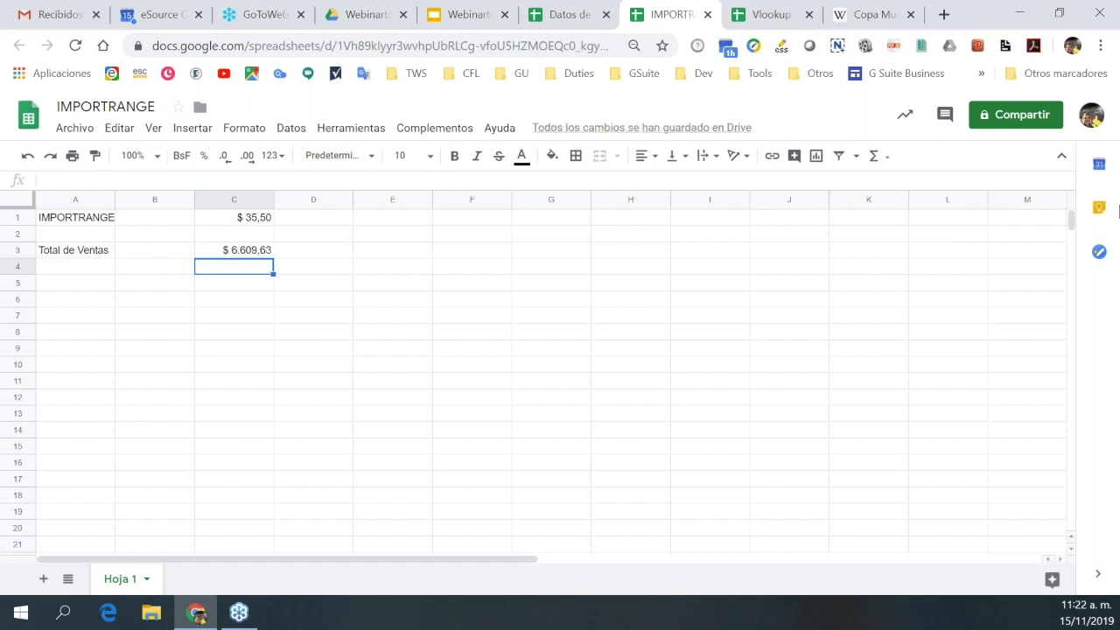
key(Up)
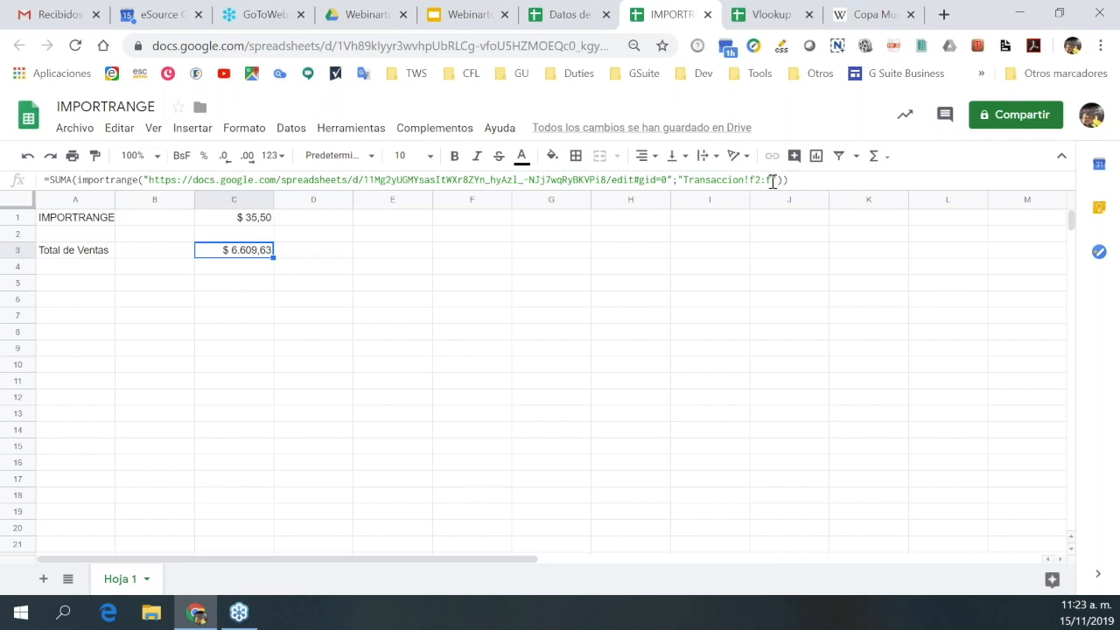
click(326, 258)
click(63, 273)
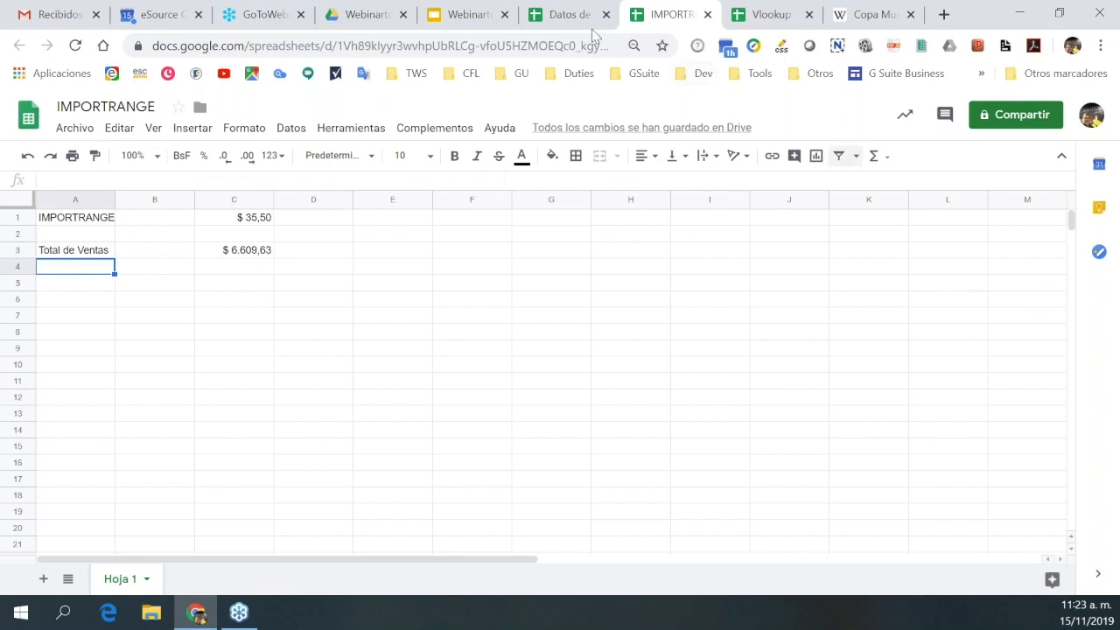
click(570, 15)
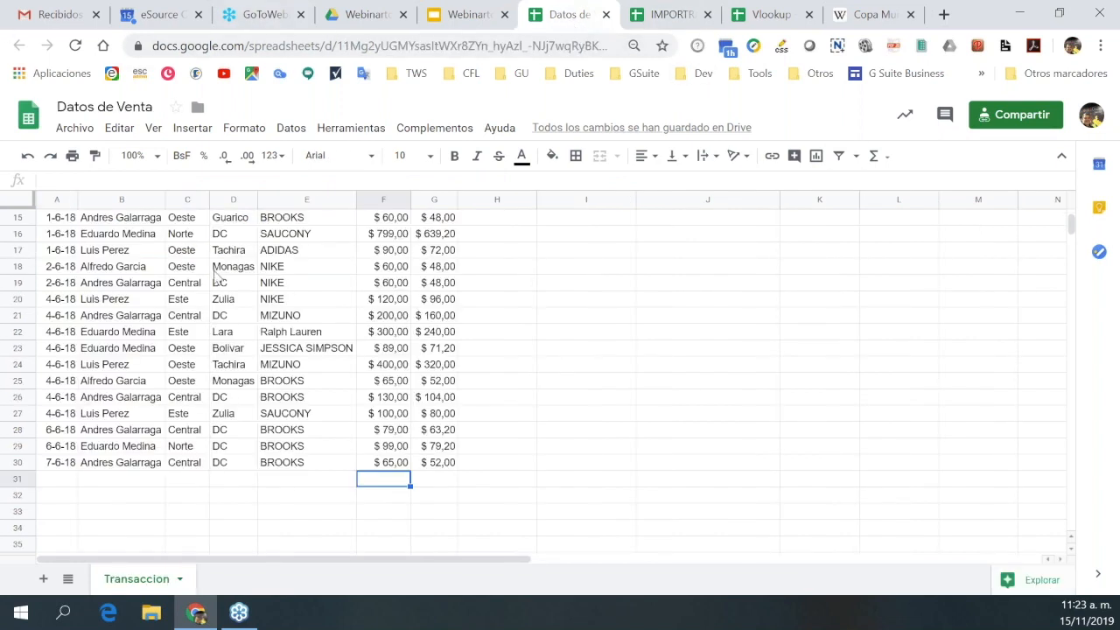
scroll(217, 276, up, 3)
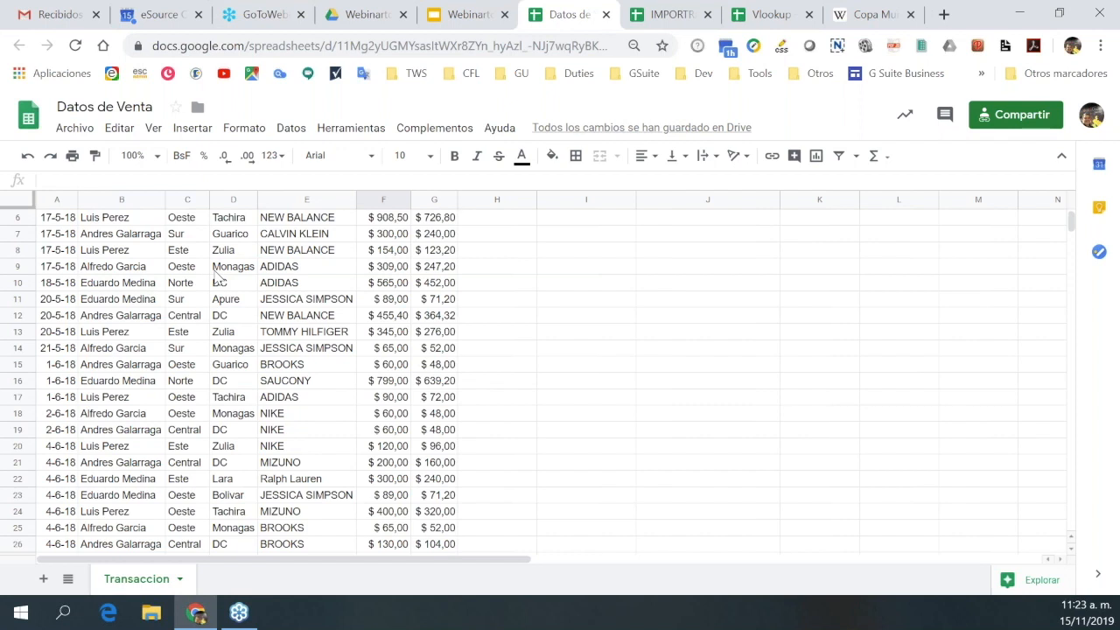
scroll(217, 276, up, 2)
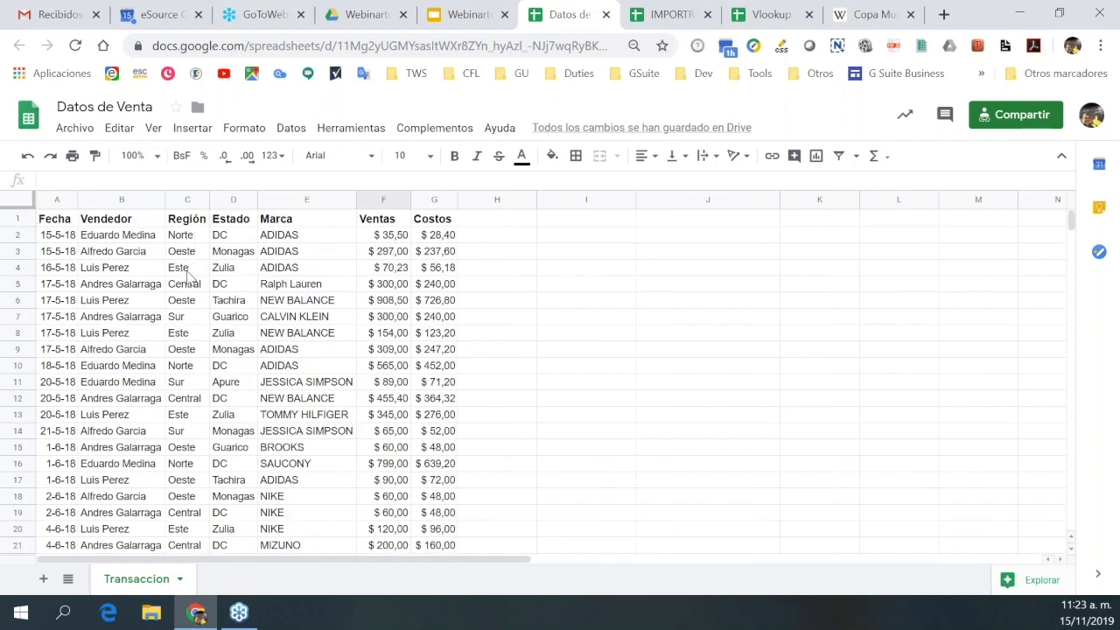
click(674, 24)
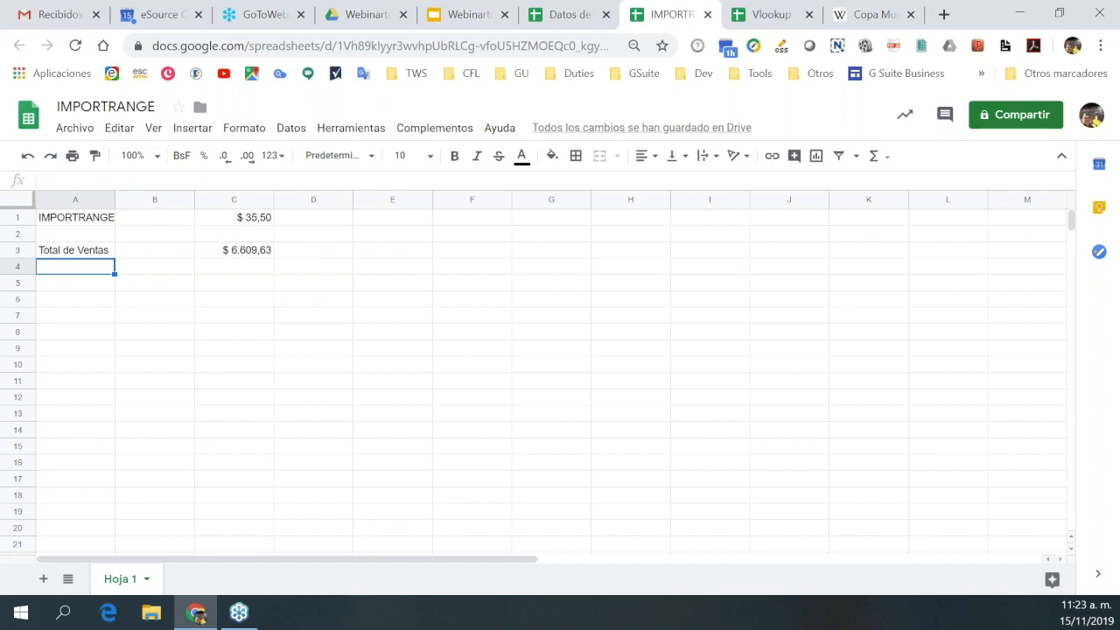
Enter the label 'Ventas del Este' in A4.
text(Vent)
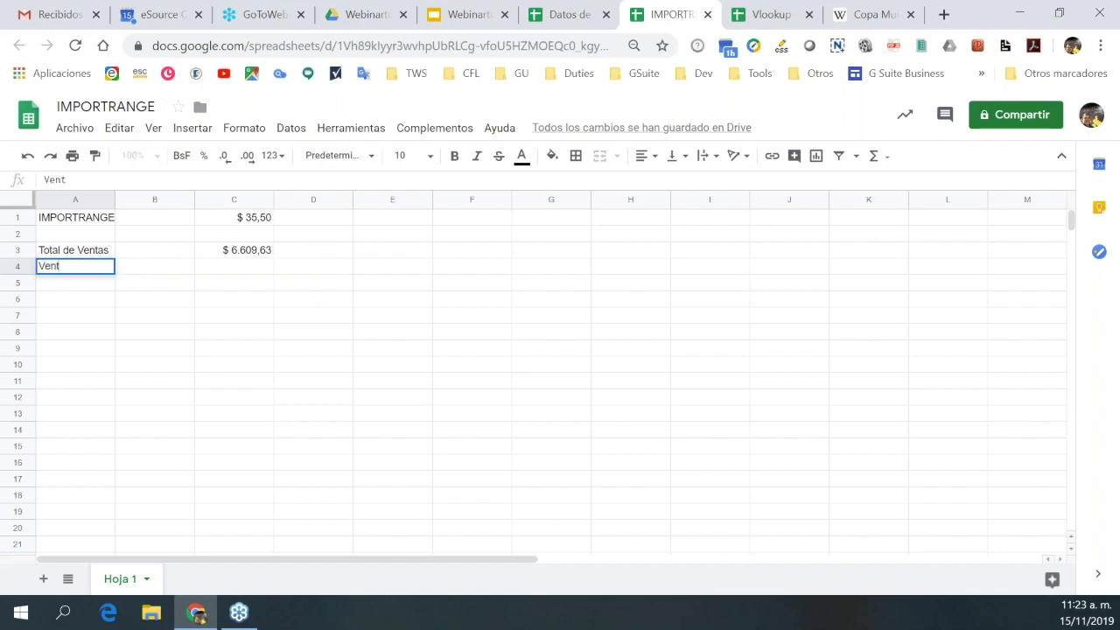
text(as del Este)
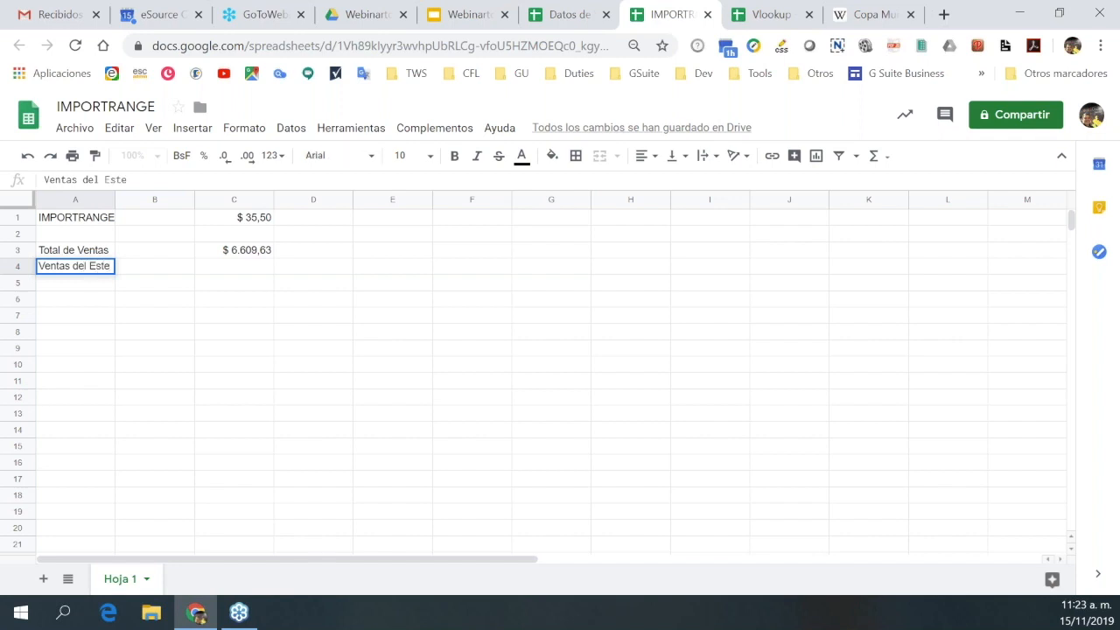
click(249, 269)
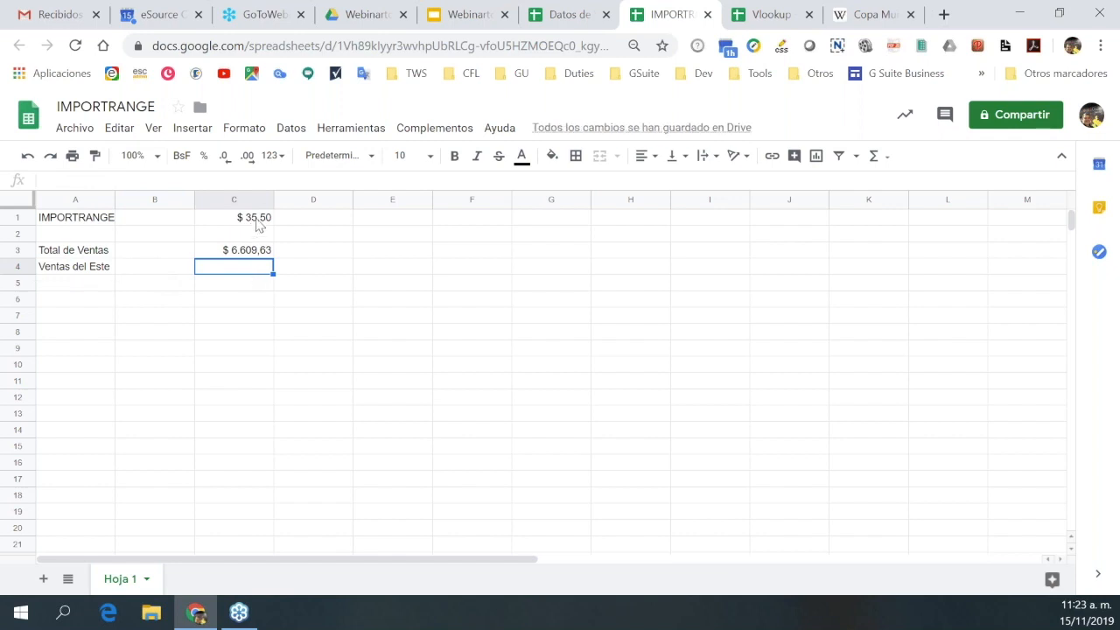
click(258, 226)
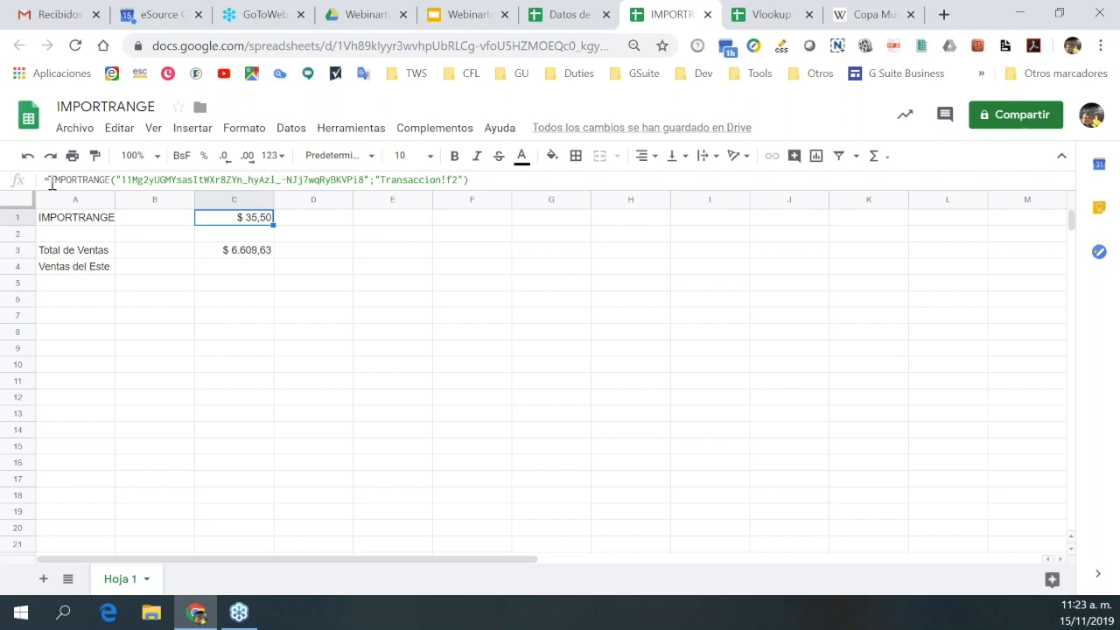
Edit C1's IMPORTRANGE formula, inserting references to C3, E5, D9 and F5.
drag(51, 180, 462, 180)
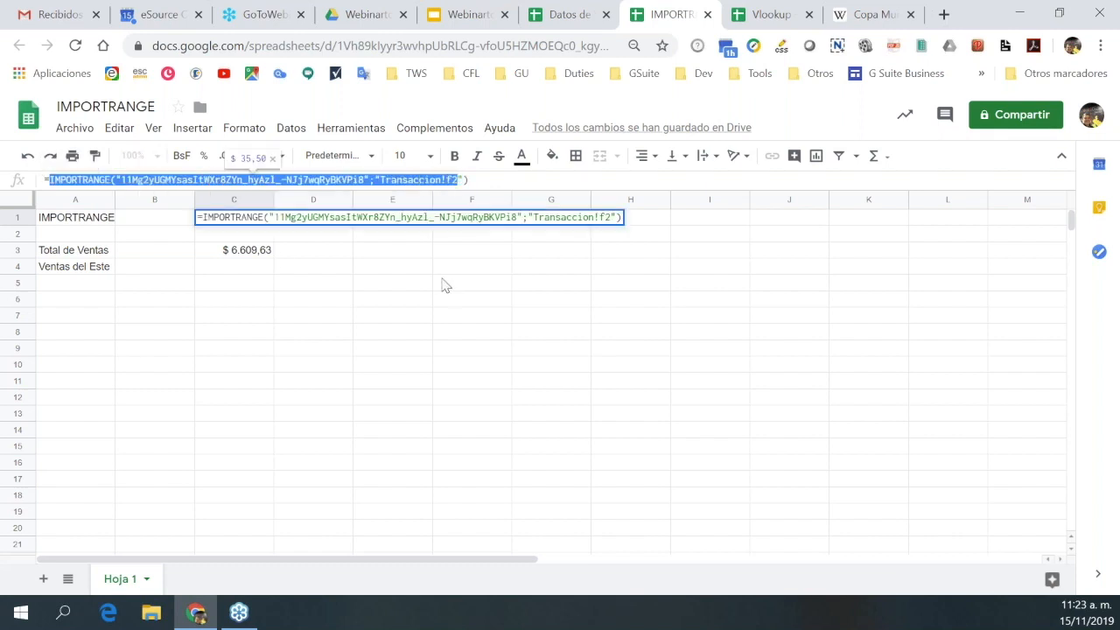
click(255, 254)
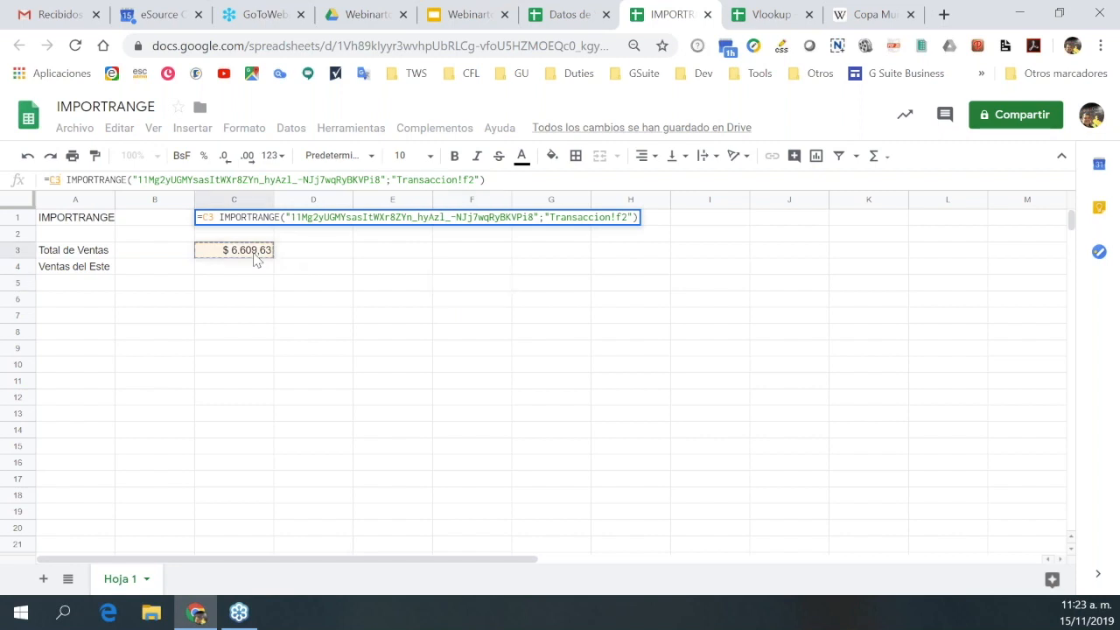
click(361, 284)
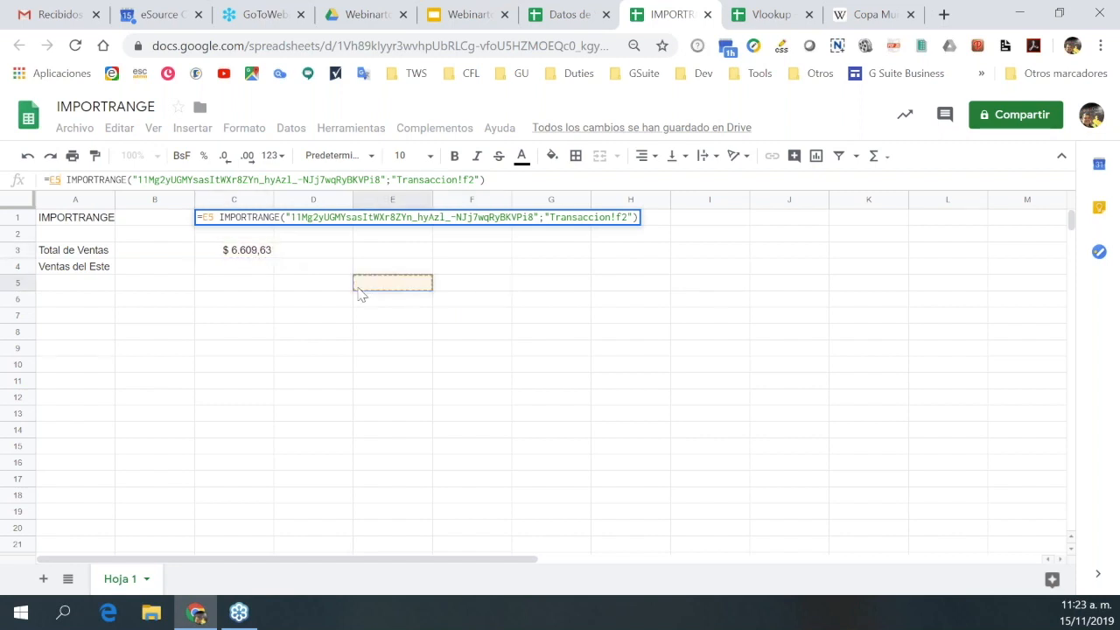
click(316, 352)
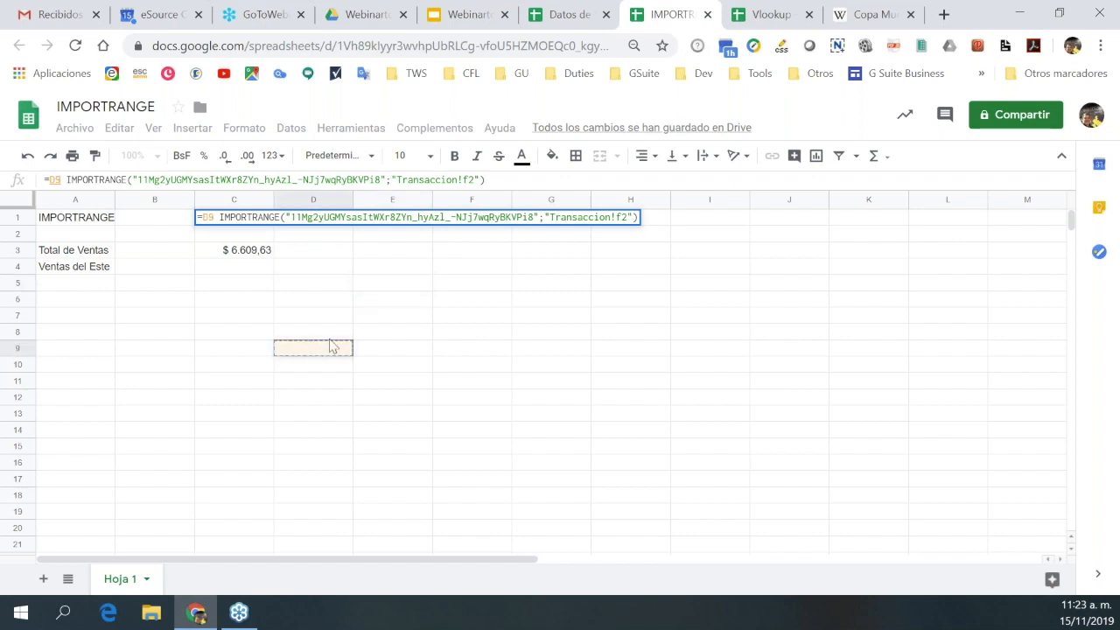
click(460, 287)
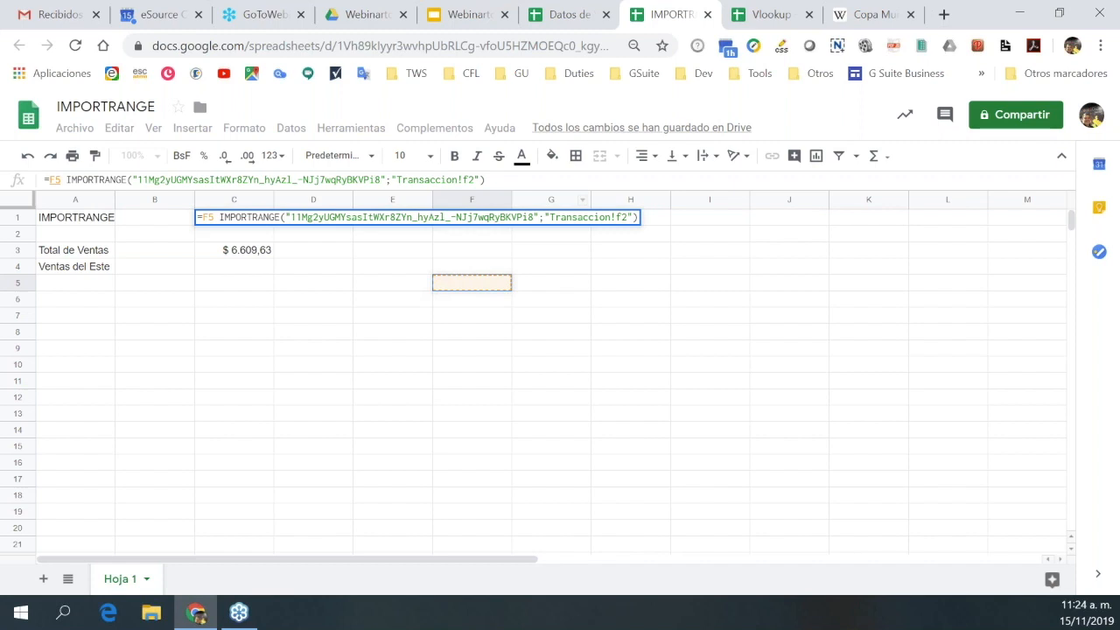
click(492, 180)
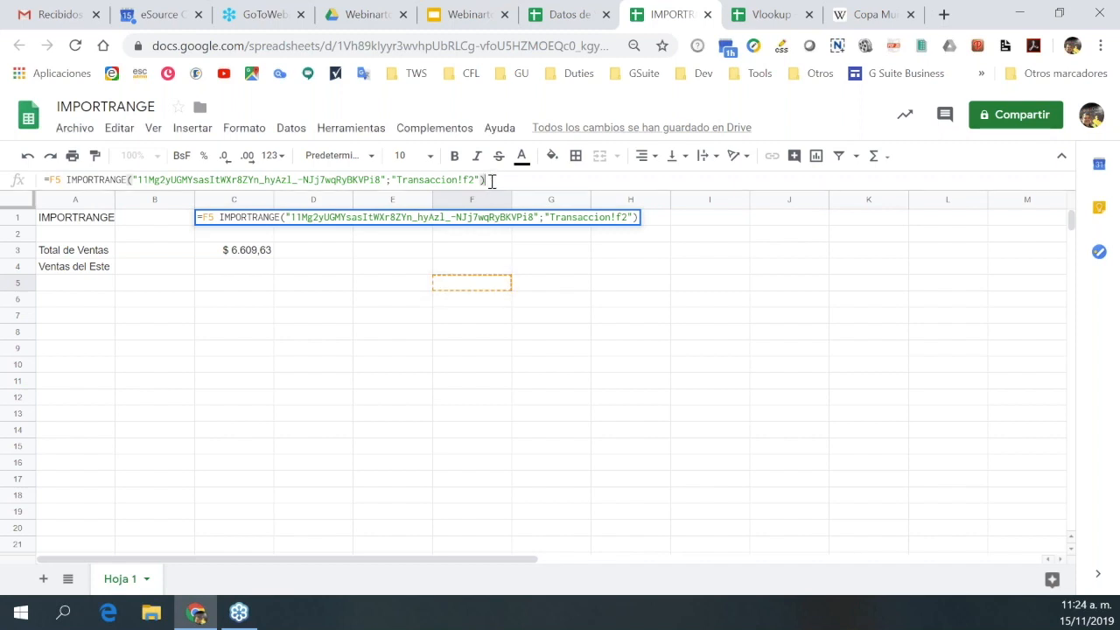
click(529, 398)
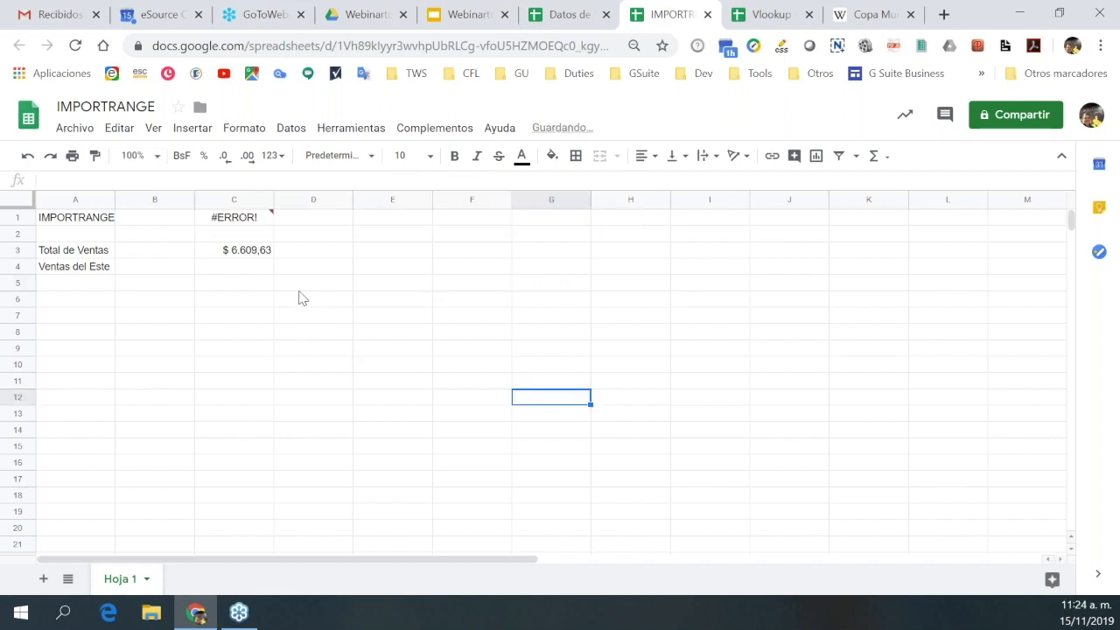
Undo the broken C1 edit so it shows $ 35,50 again.
click(292, 304)
click(209, 221)
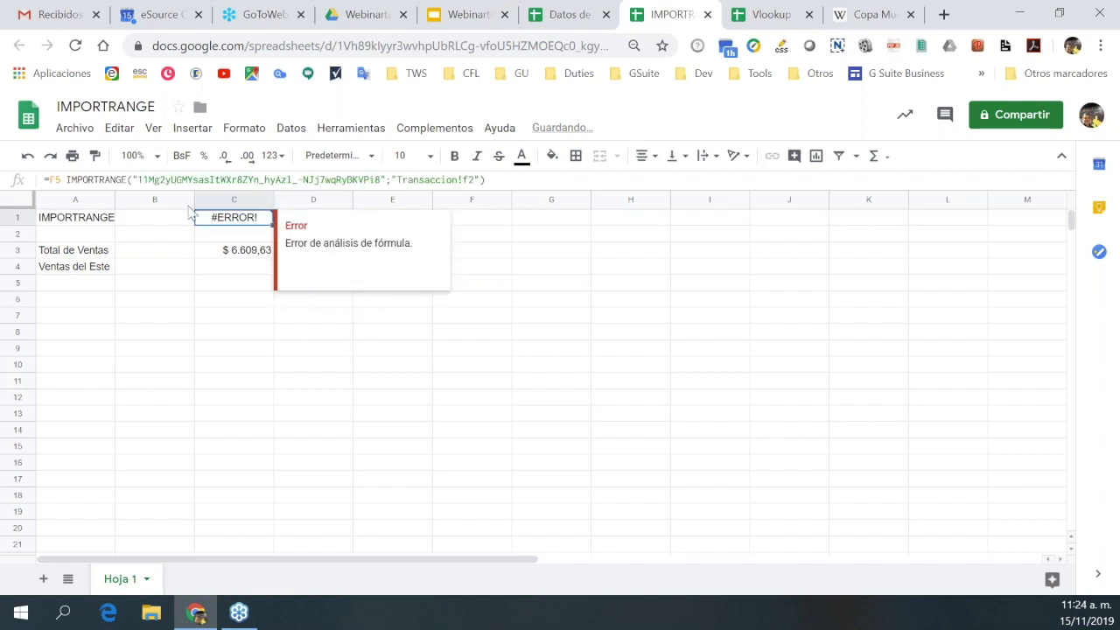
click(28, 157)
click(173, 305)
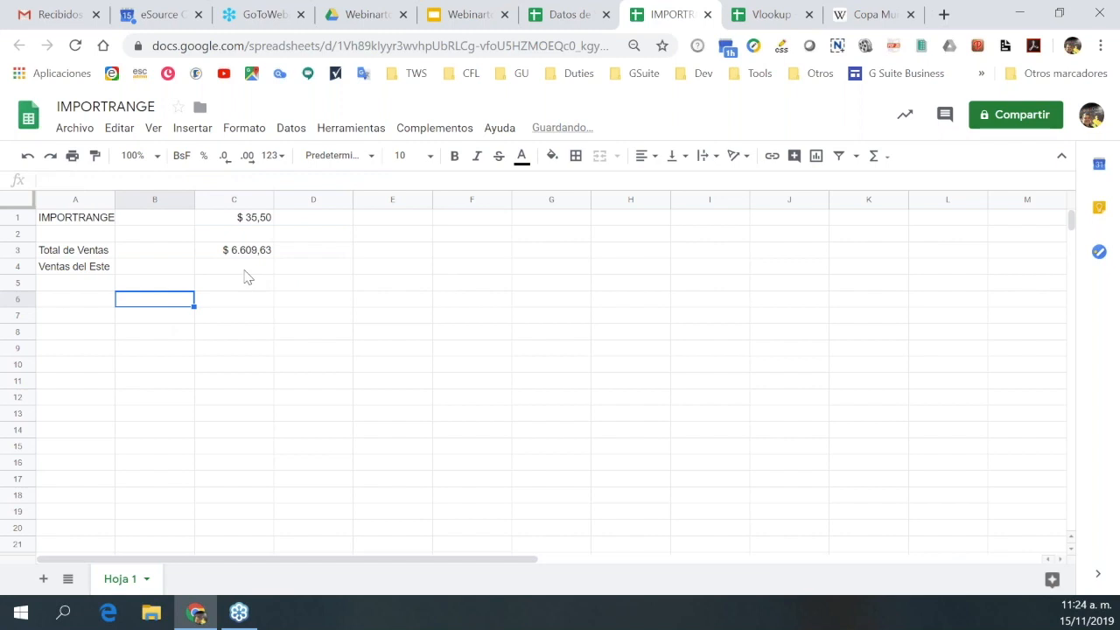
click(245, 254)
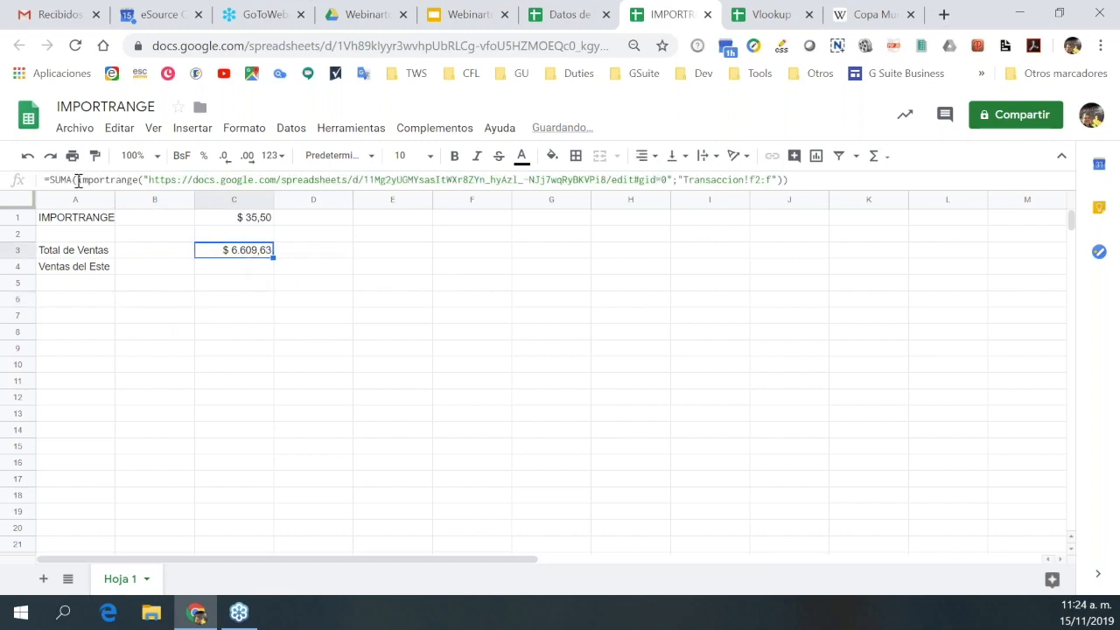
Edit the C3 total with stray G9 and C7 references, then undo it.
drag(77, 180, 786, 179)
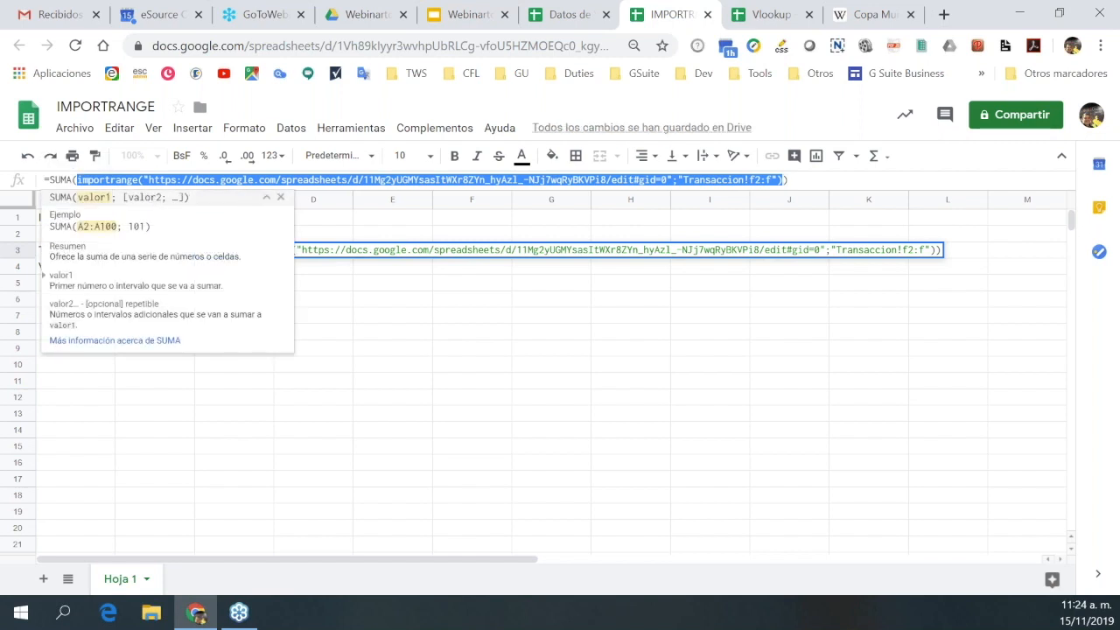
click(528, 352)
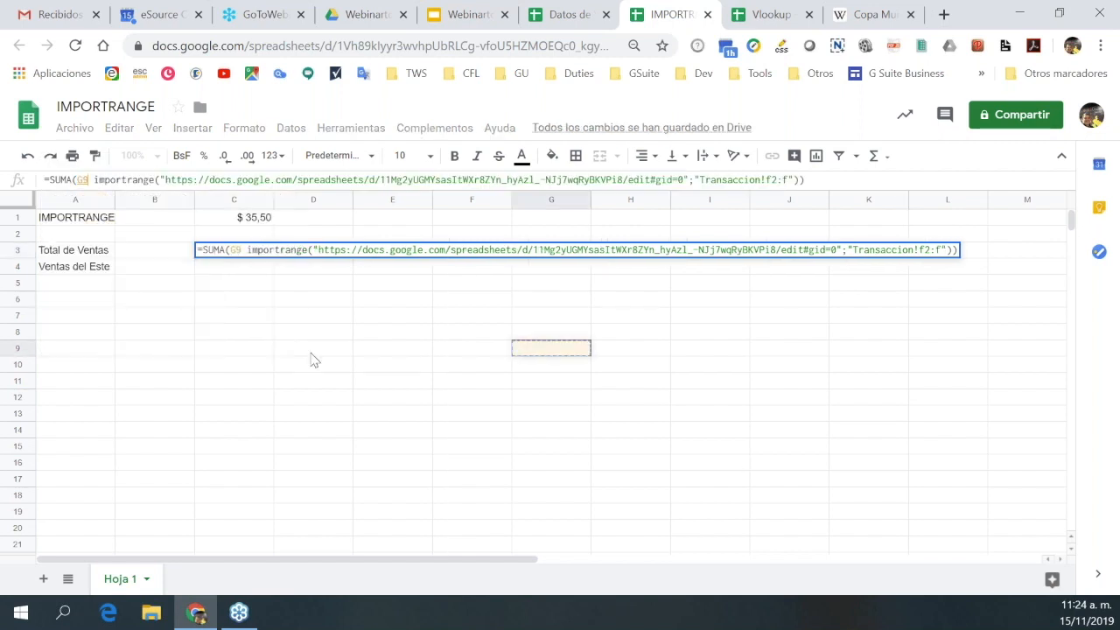
click(267, 320)
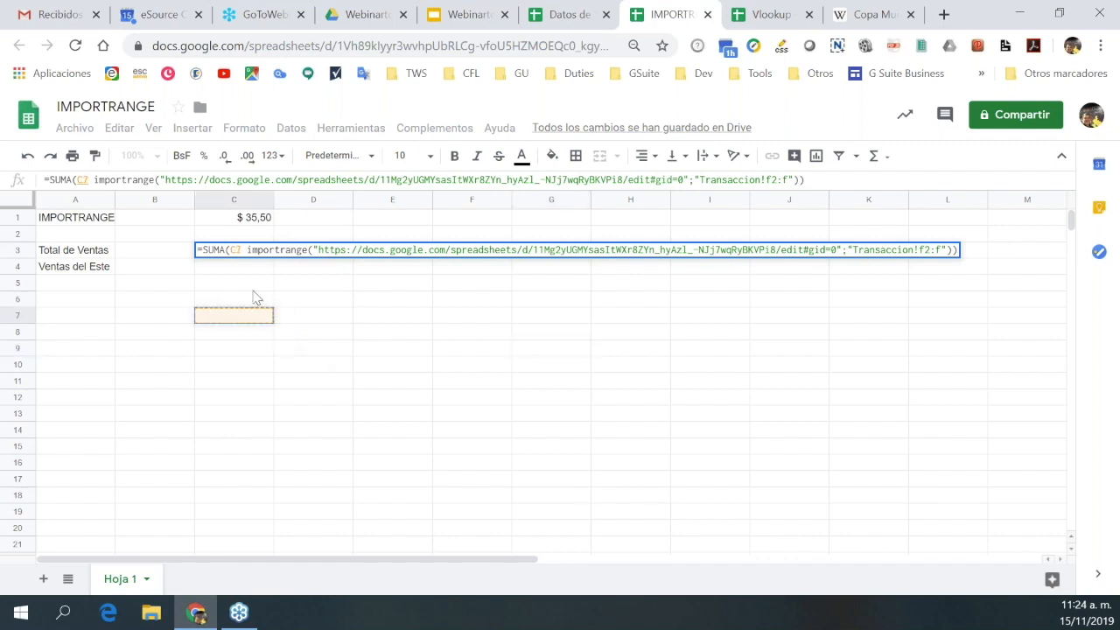
click(807, 180)
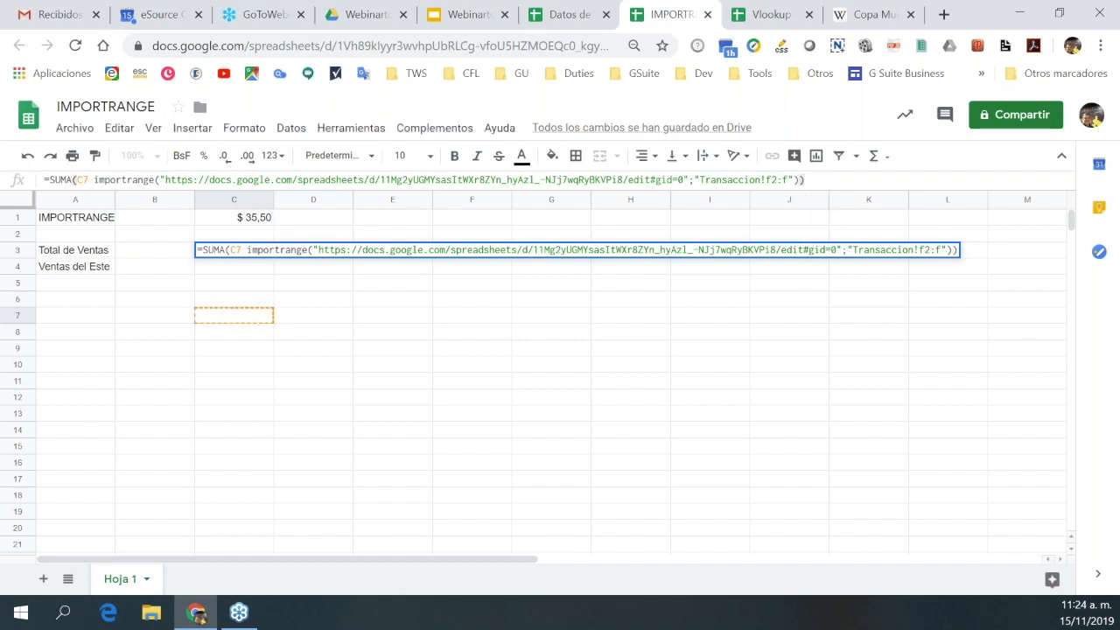
click(847, 224)
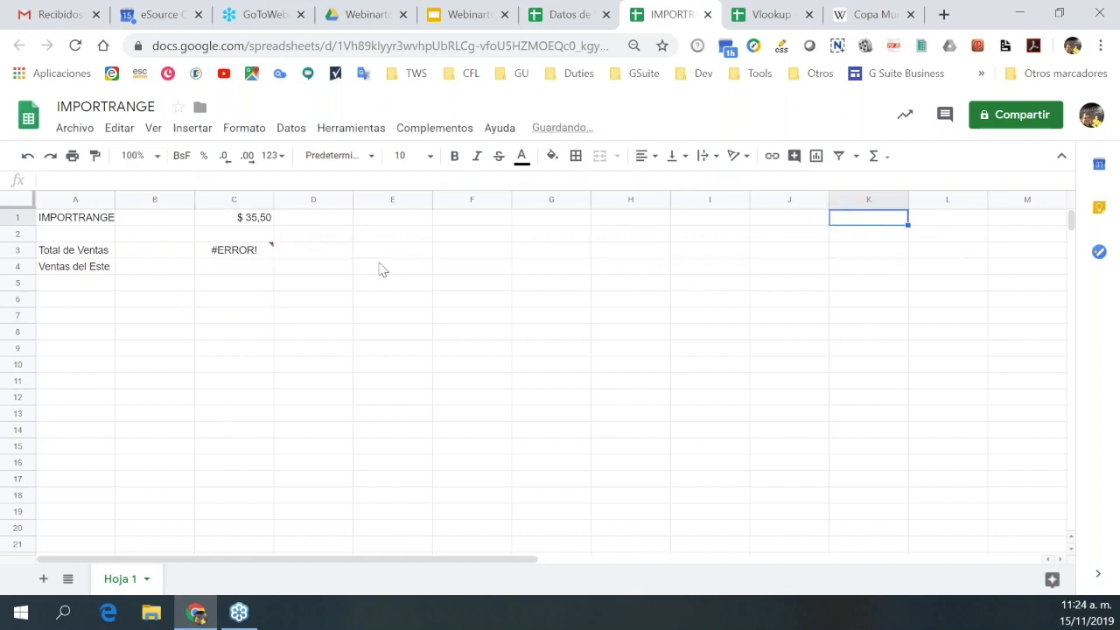
click(260, 251)
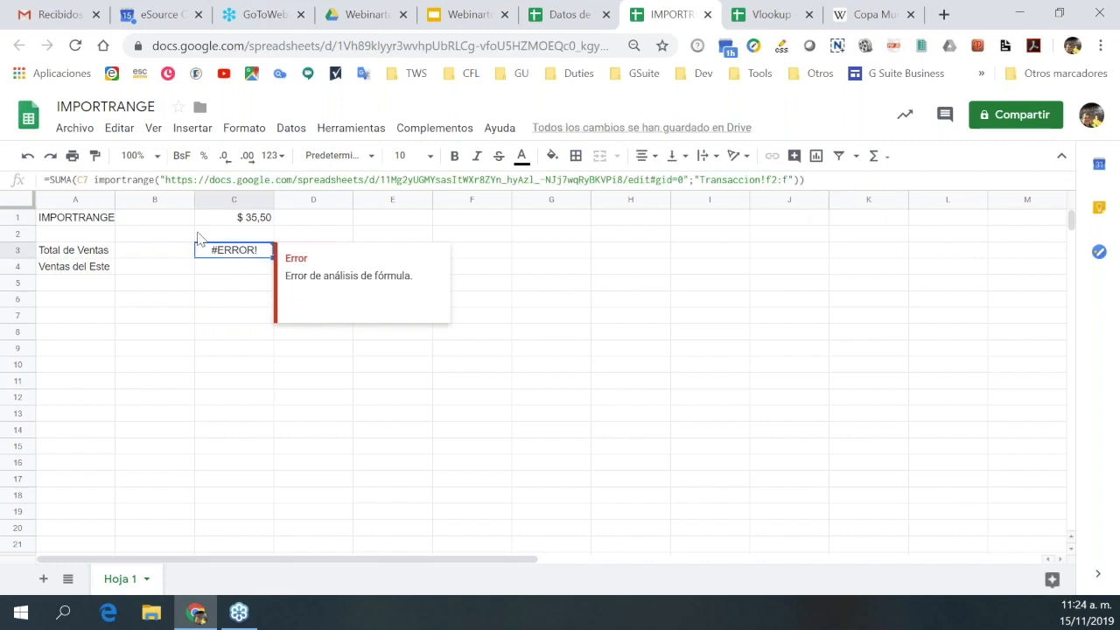
click(28, 158)
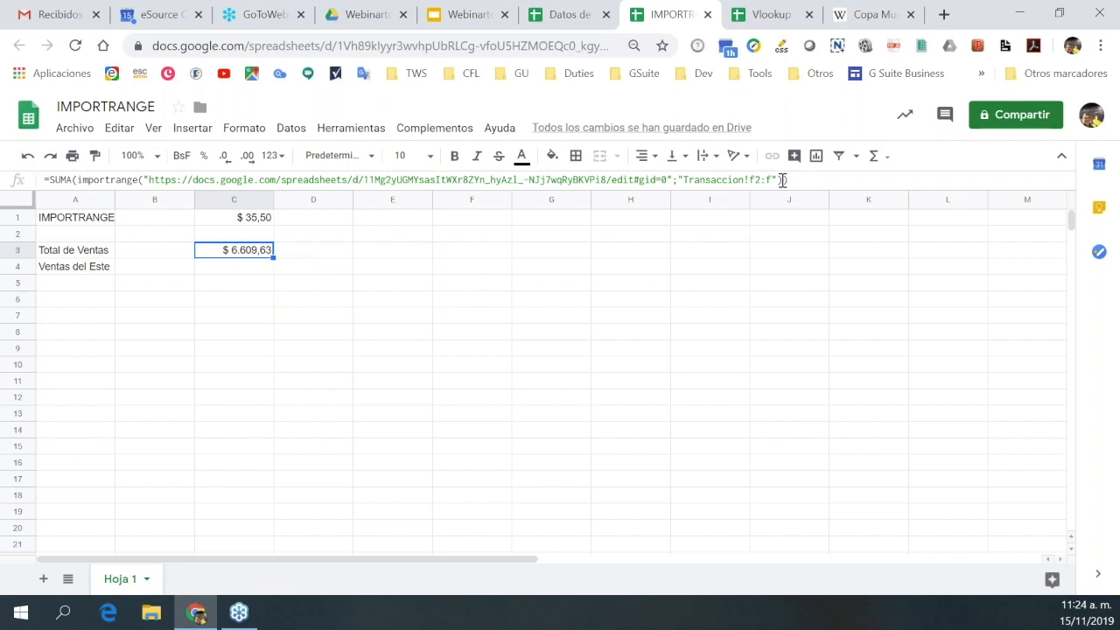
Inspect the importrange part of C3's formula without changes, then select C4.
click(782, 180)
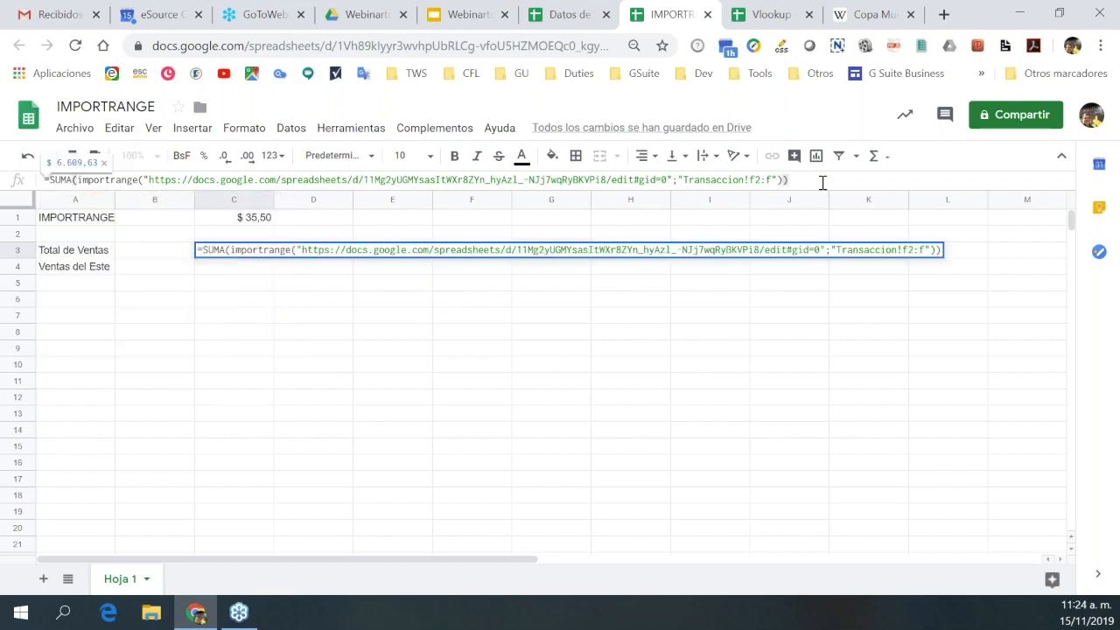
click(792, 331)
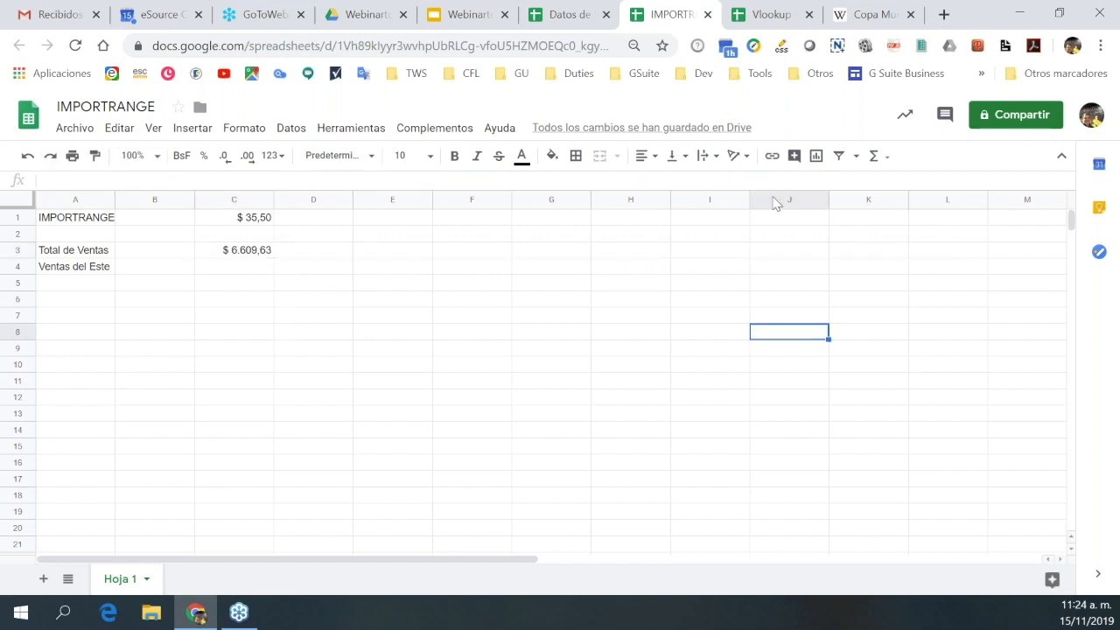
click(251, 255)
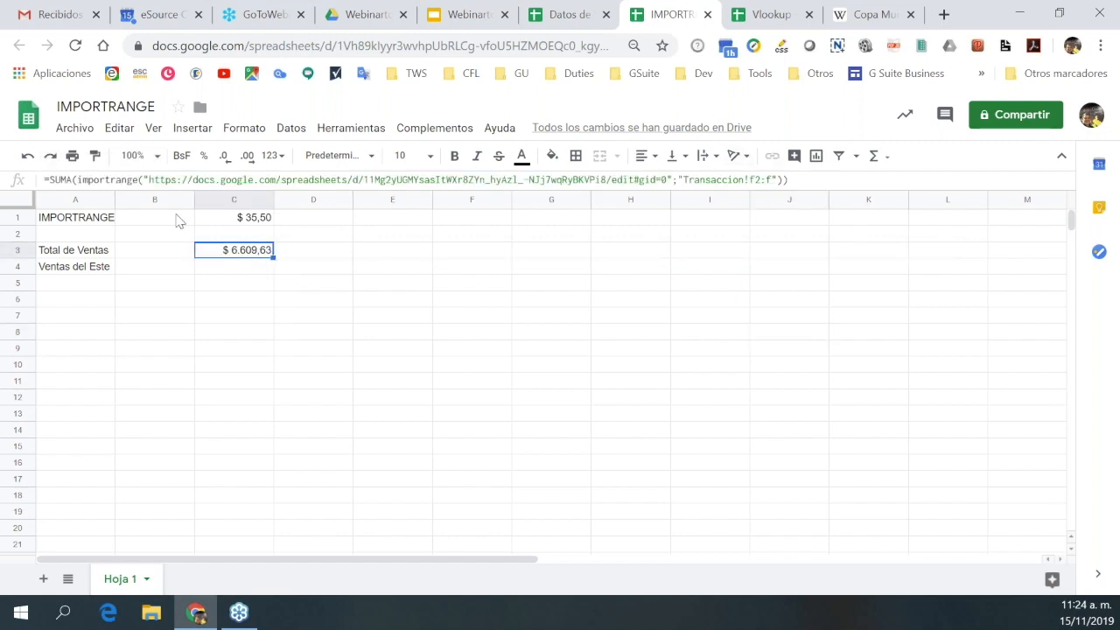
click(107, 180)
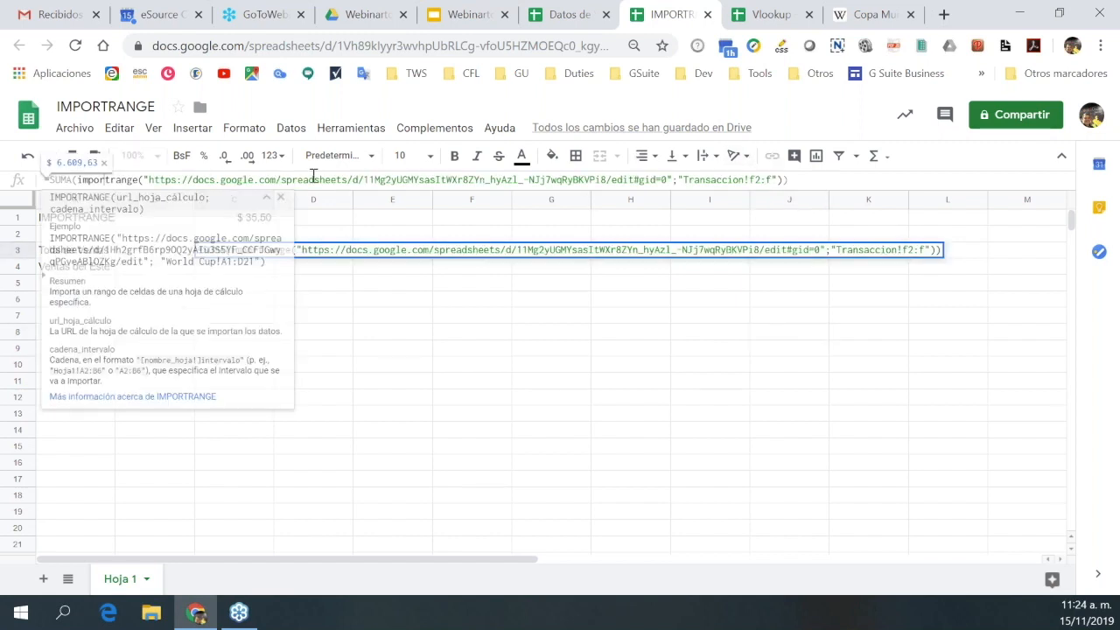
drag(783, 180, 77, 184)
key(ctrl+c)
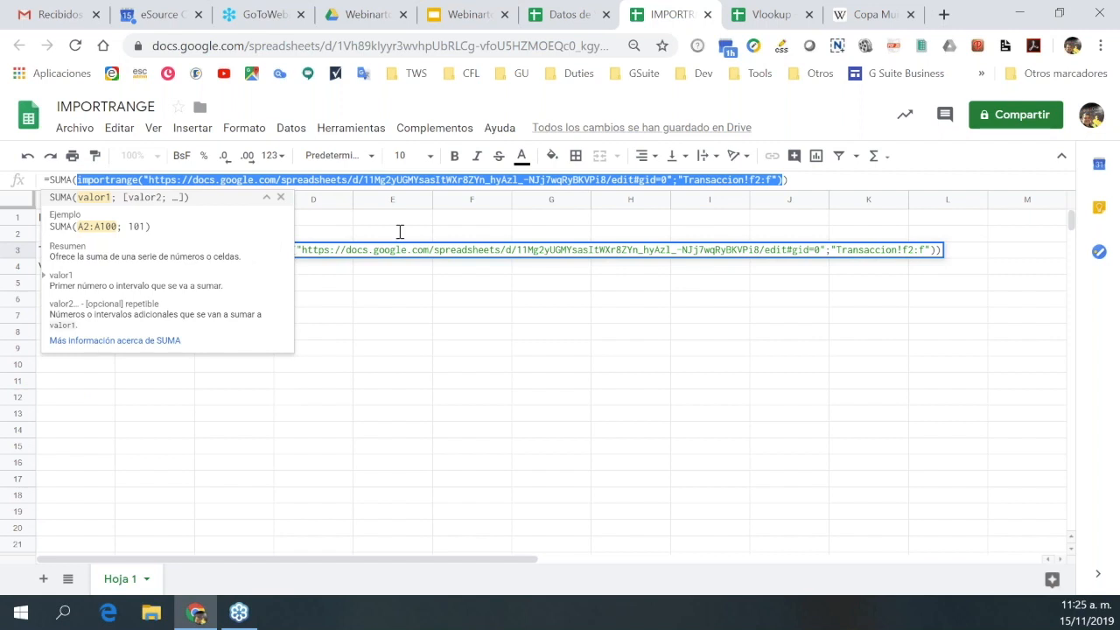
key(Escape)
click(243, 273)
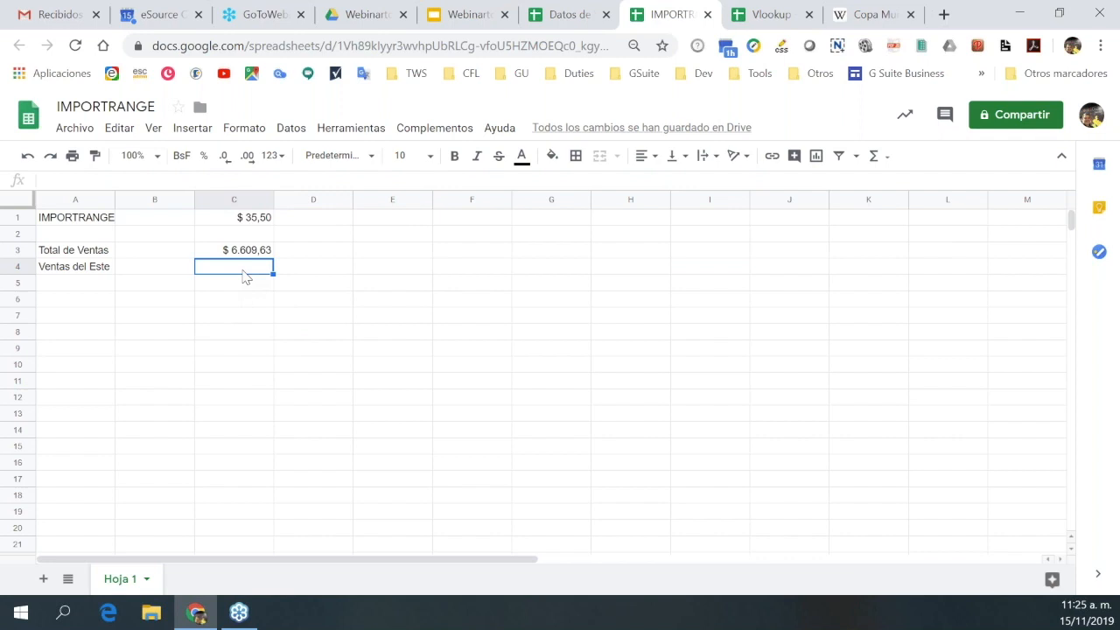
Start =sumaproducto( in C4 after glancing at the Datos de Venta tab.
text(=)
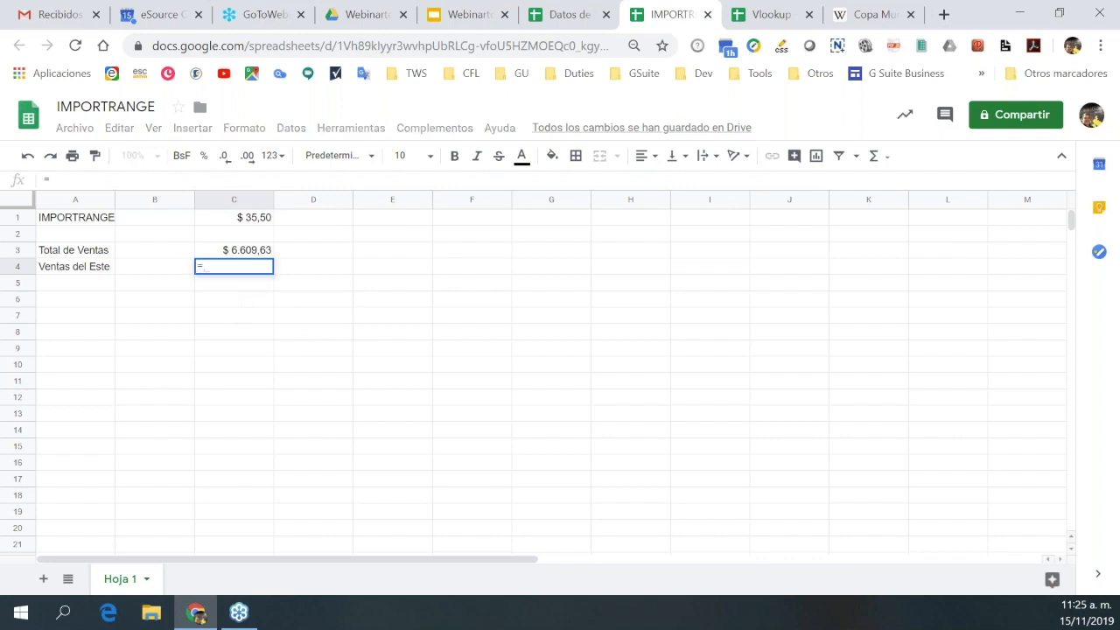
text(suma)
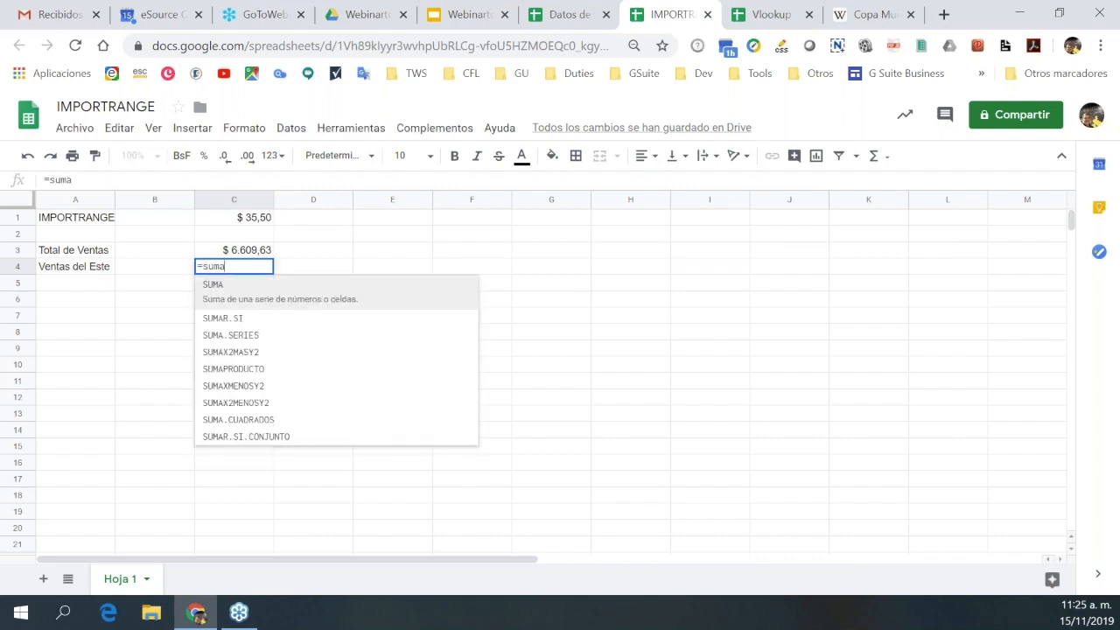
text(producto)
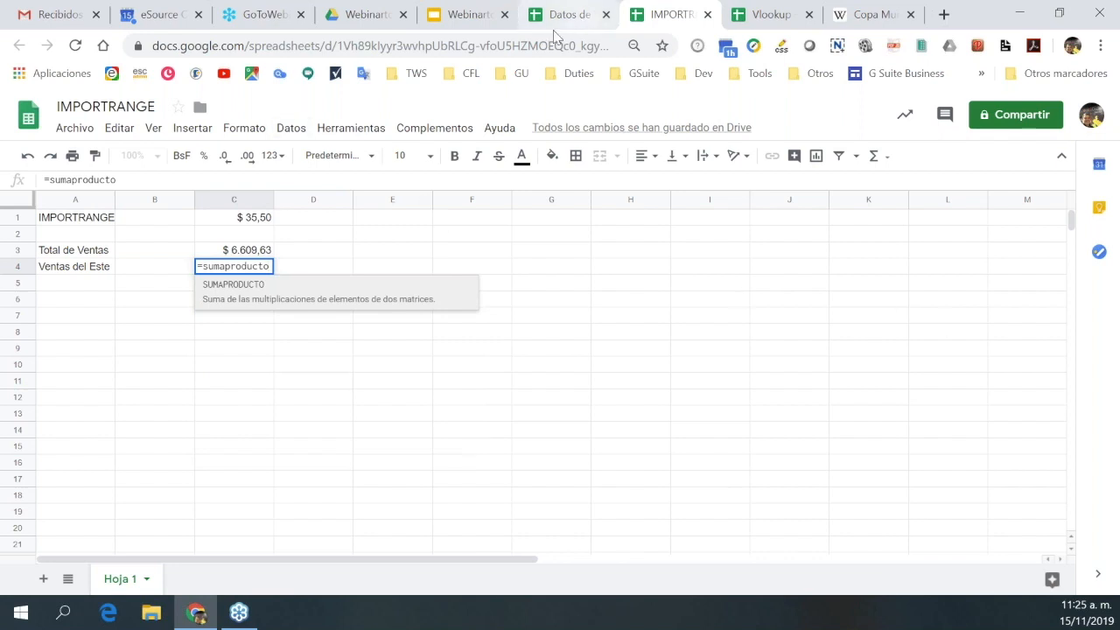
key(ctrl+shift+Tab)
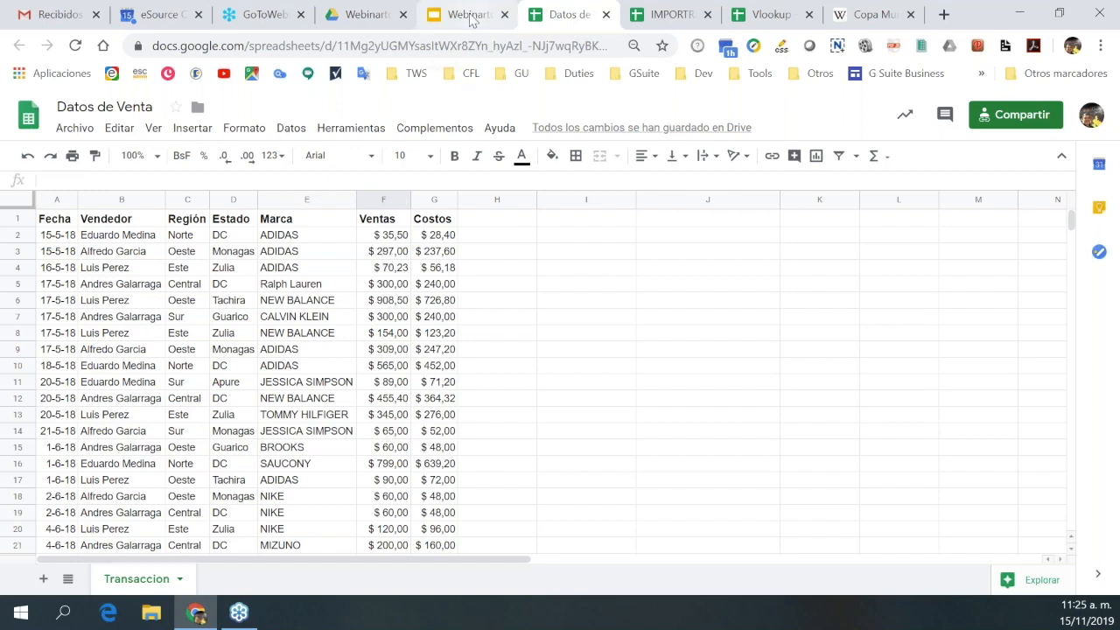
key(ctrl+Page_Up)
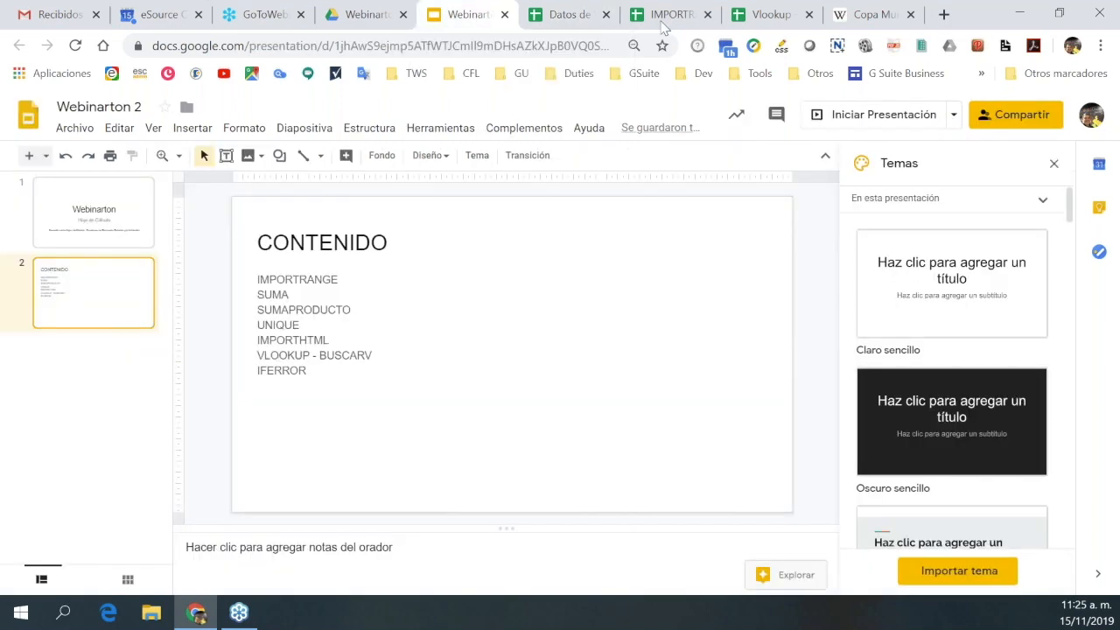
click(662, 26)
text(()
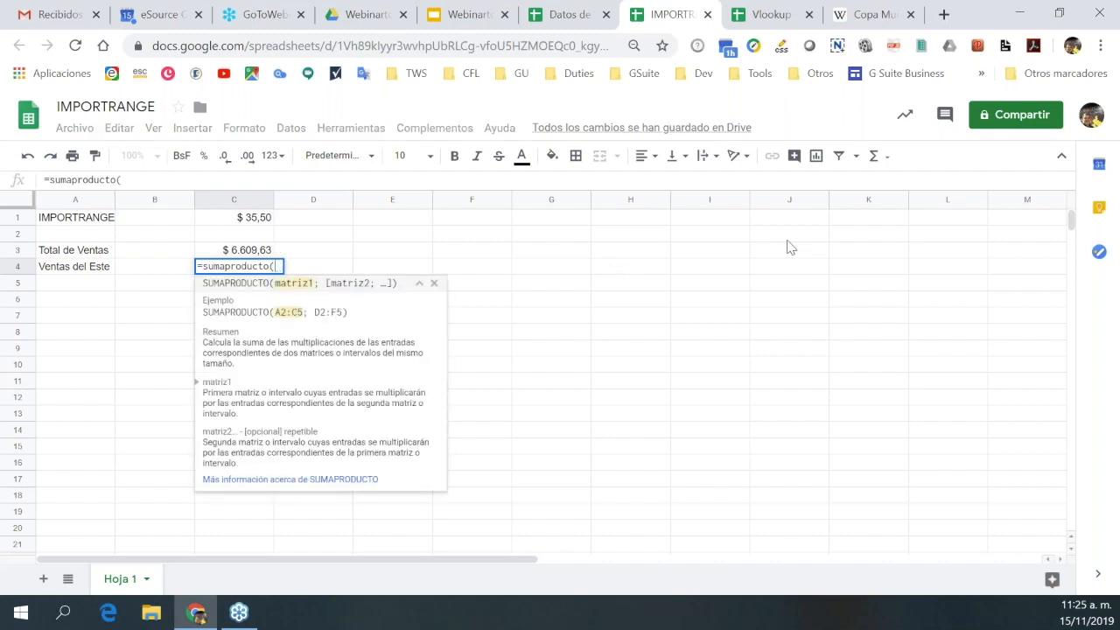
In C4, paste two IMPORTRANGE ranges, changing the second to Transaccion!c2:c, followed by ="".
key(ctrl+v)
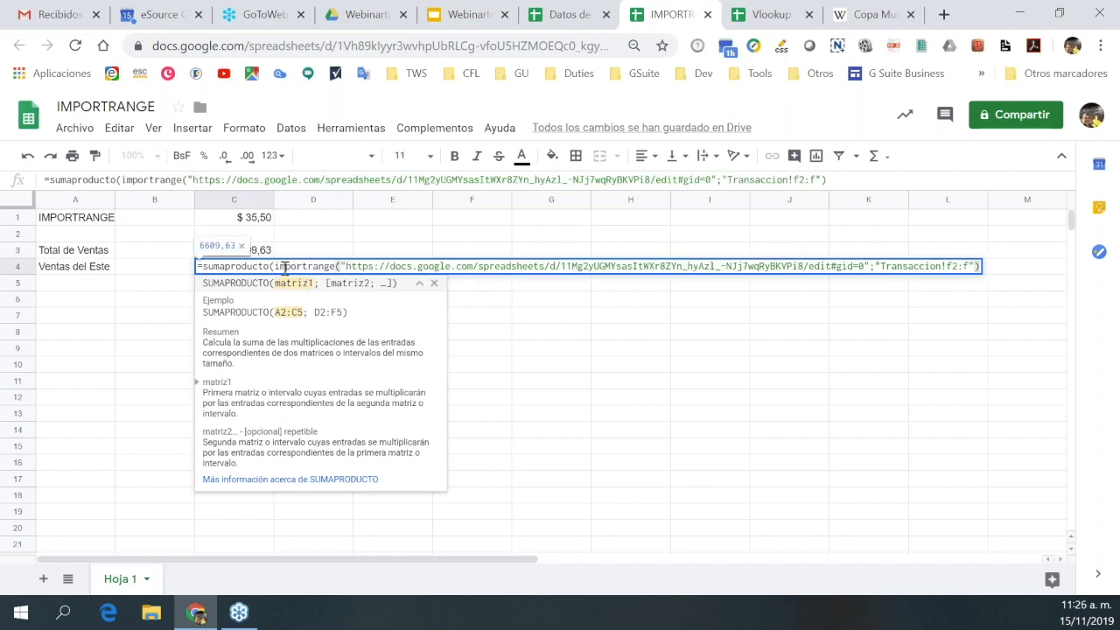
click(833, 180)
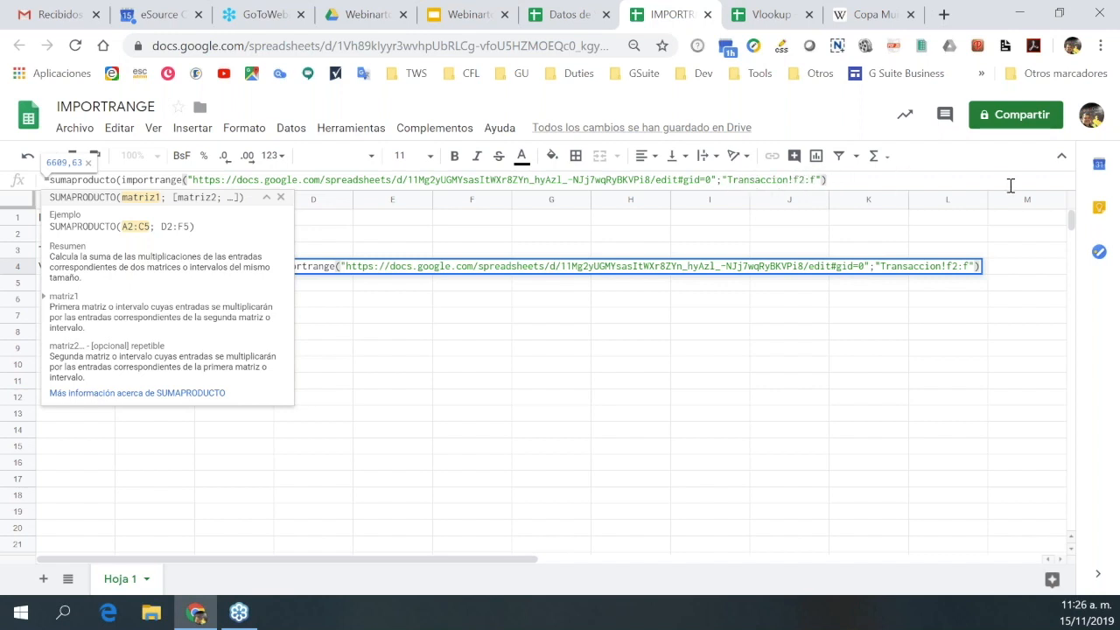
text(;)
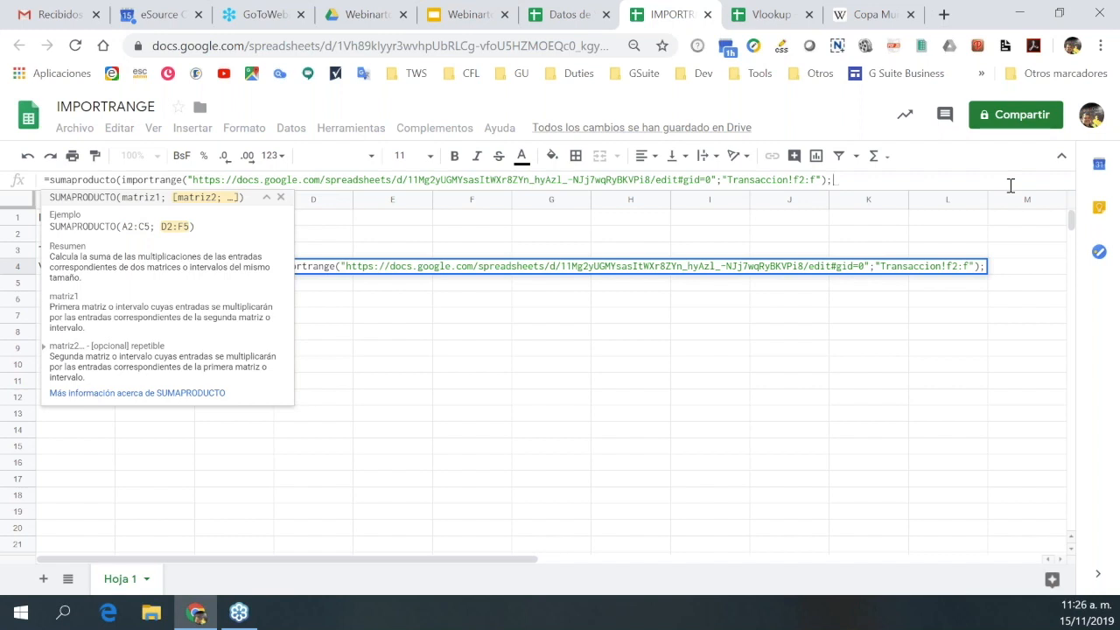
key(ctrl+v)
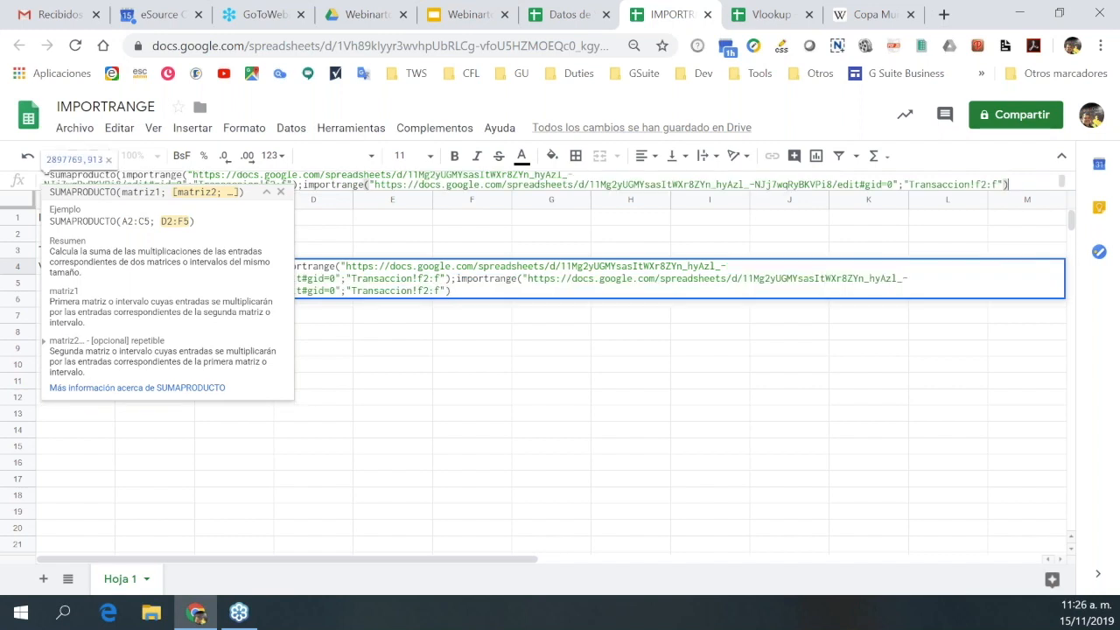
click(1000, 185)
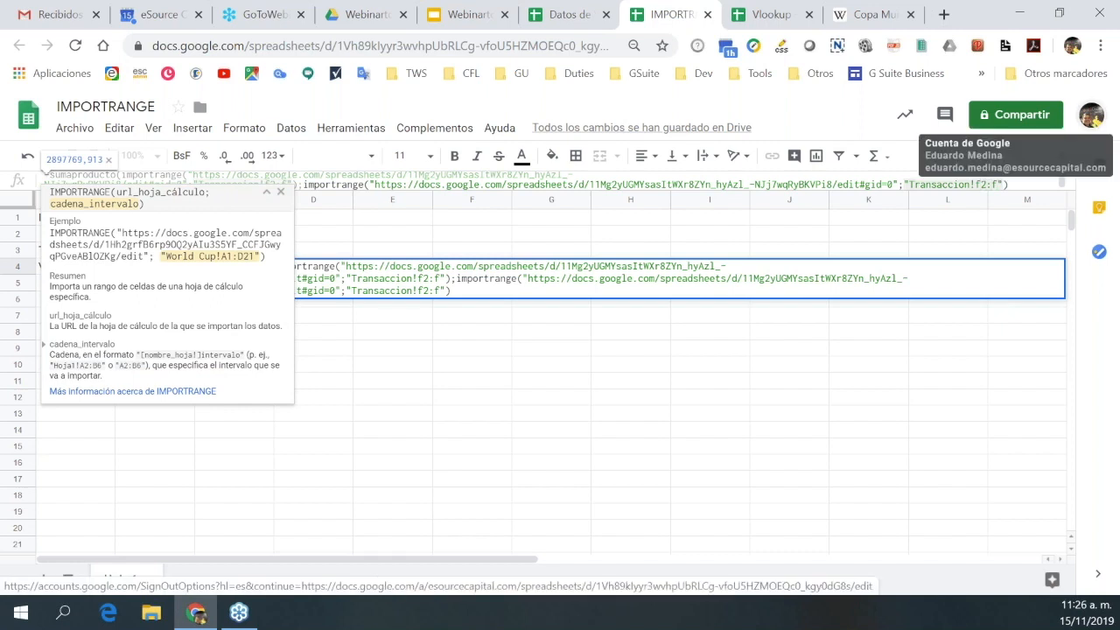
key(BackSpace)
text(c)
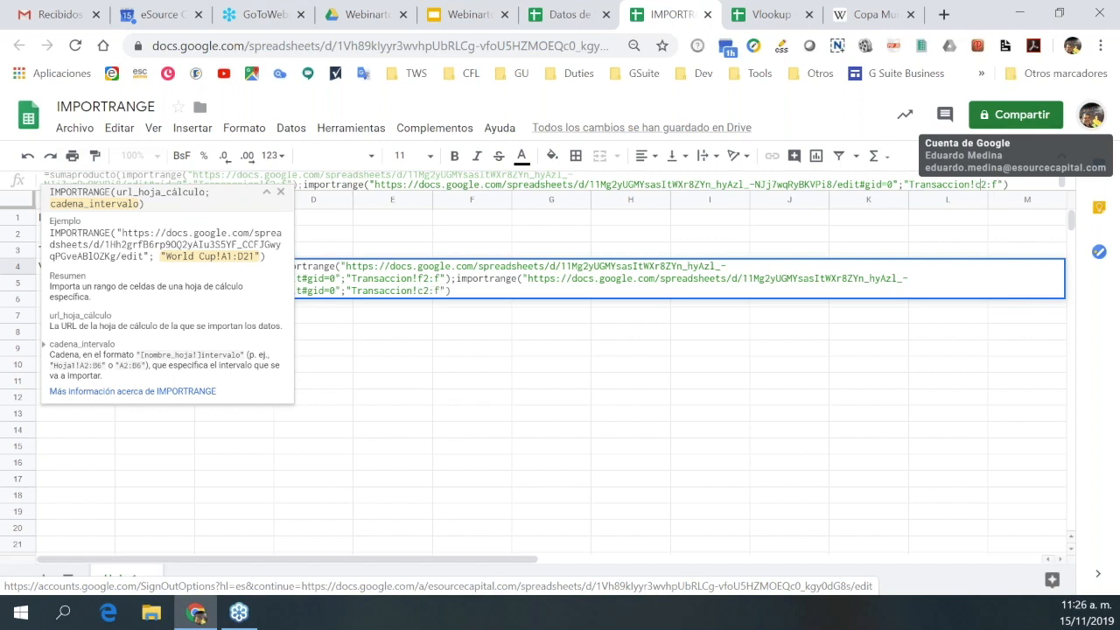
key(BackSpace)
text(c)
key(Right)
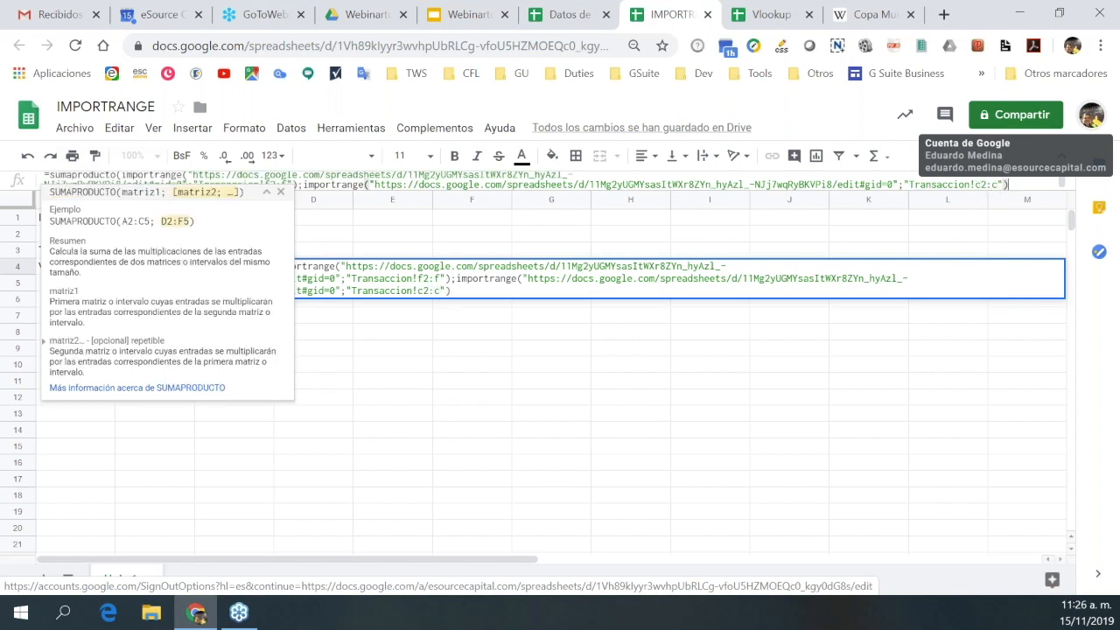
text(="")
Finish the criterion as "Este" and commit the SUMAPRODUCTO formula, giving 1089,23 in C4.
click(566, 16)
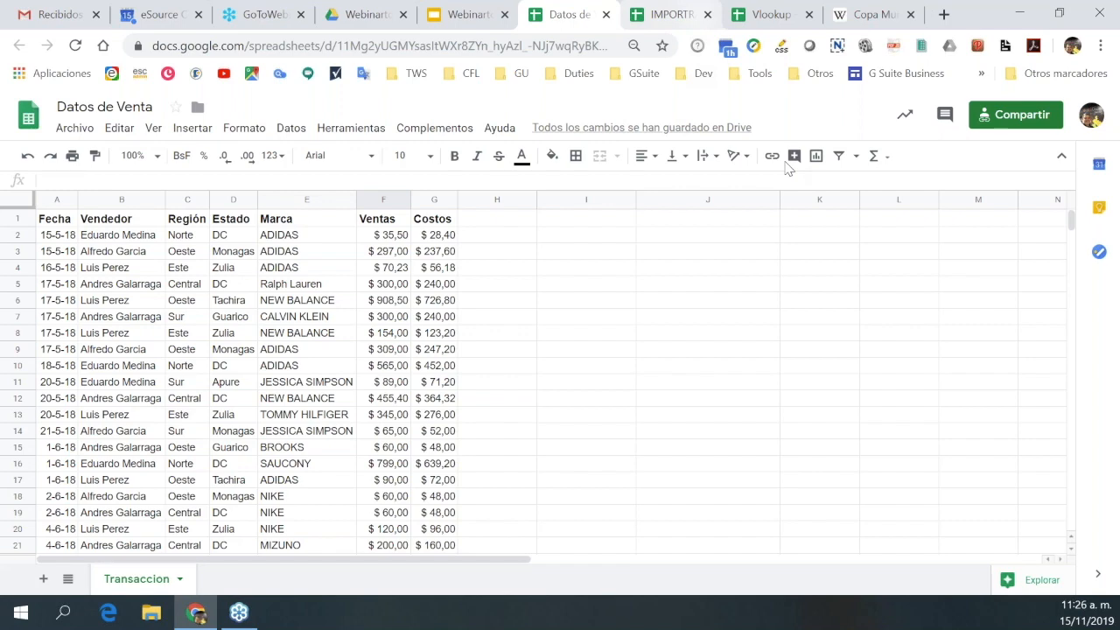
key(ctrl+Tab)
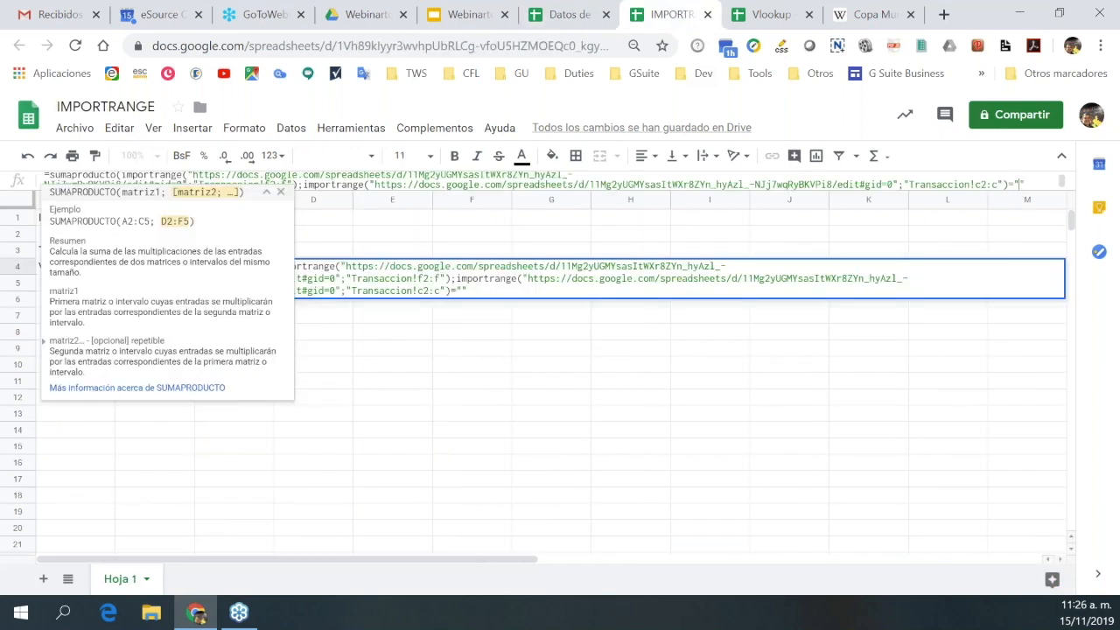
text(Este"))
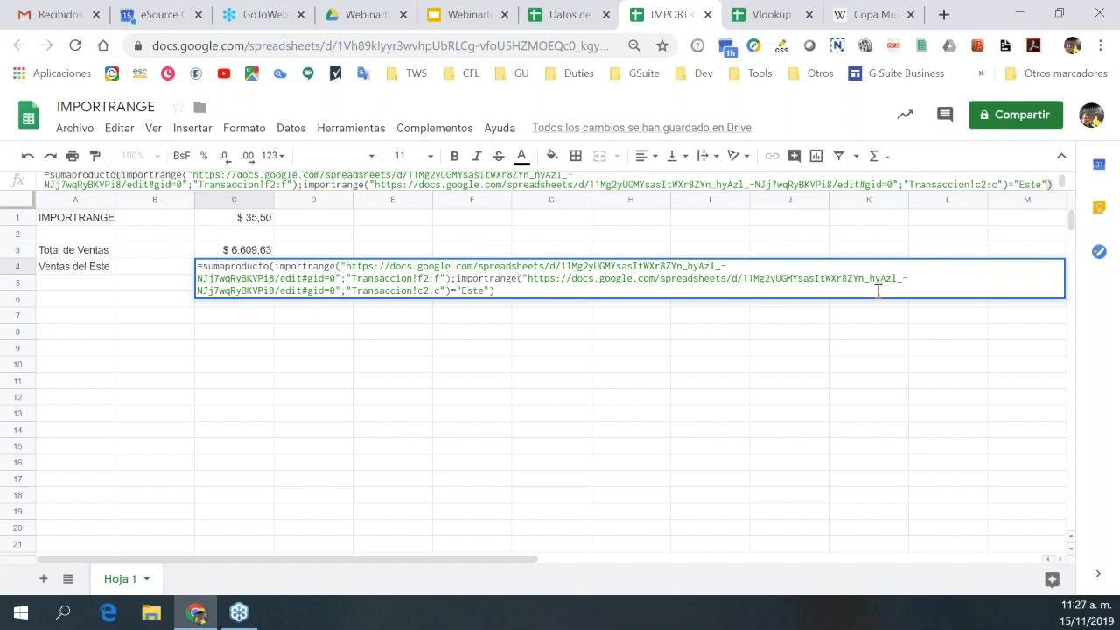
click(501, 291)
key(Return)
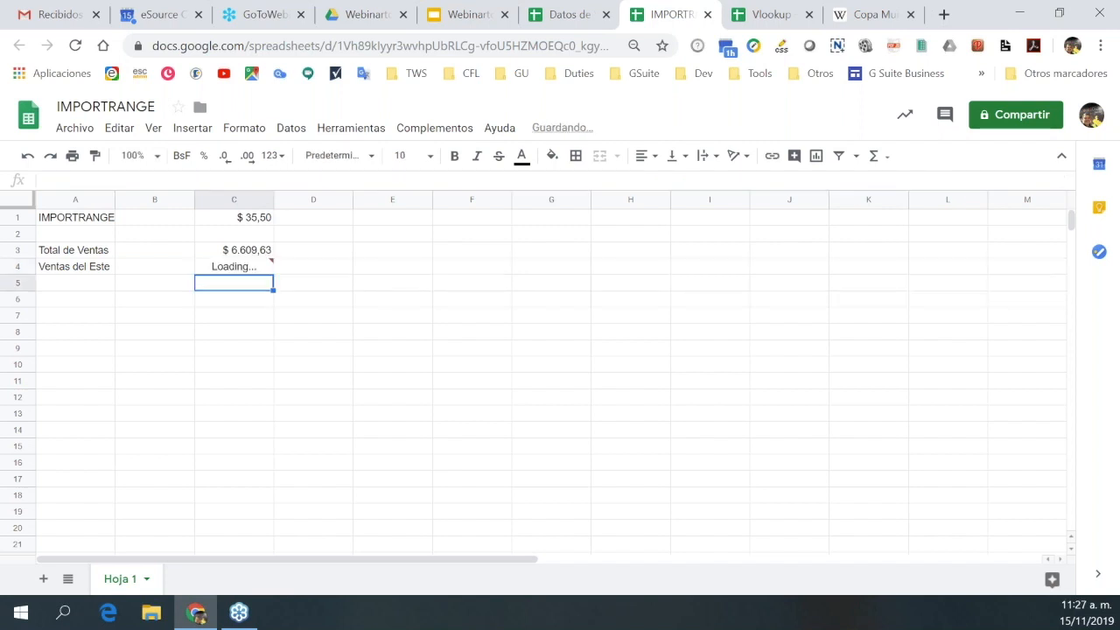
click(261, 270)
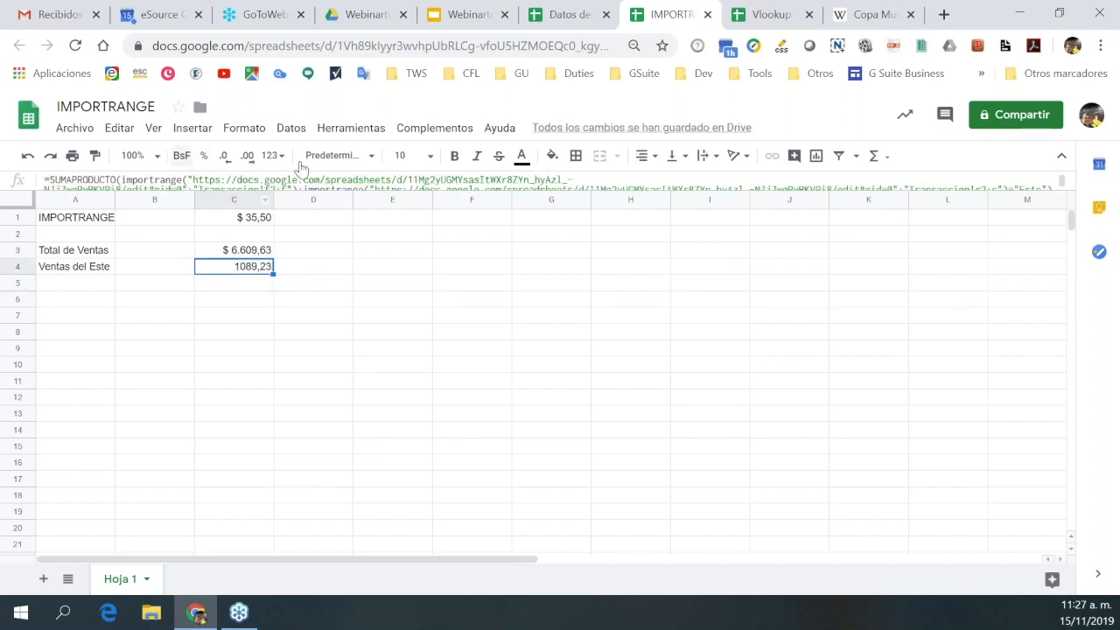
Copy Total de Ventas' currency format onto Ventas del Este, showing $ 1.089,23.
click(251, 252)
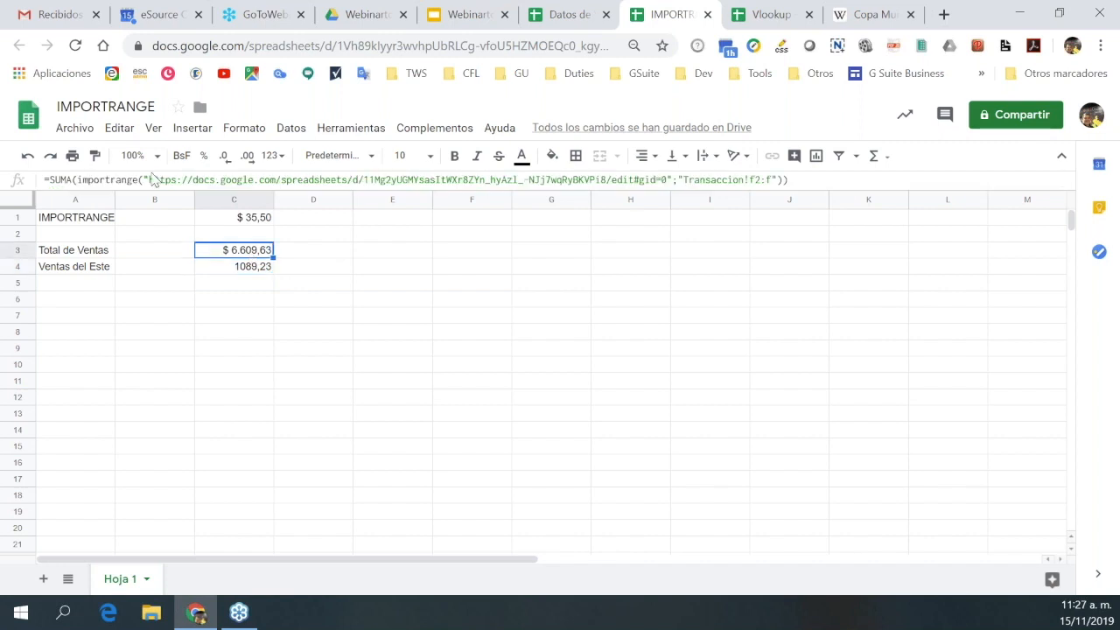
click(95, 157)
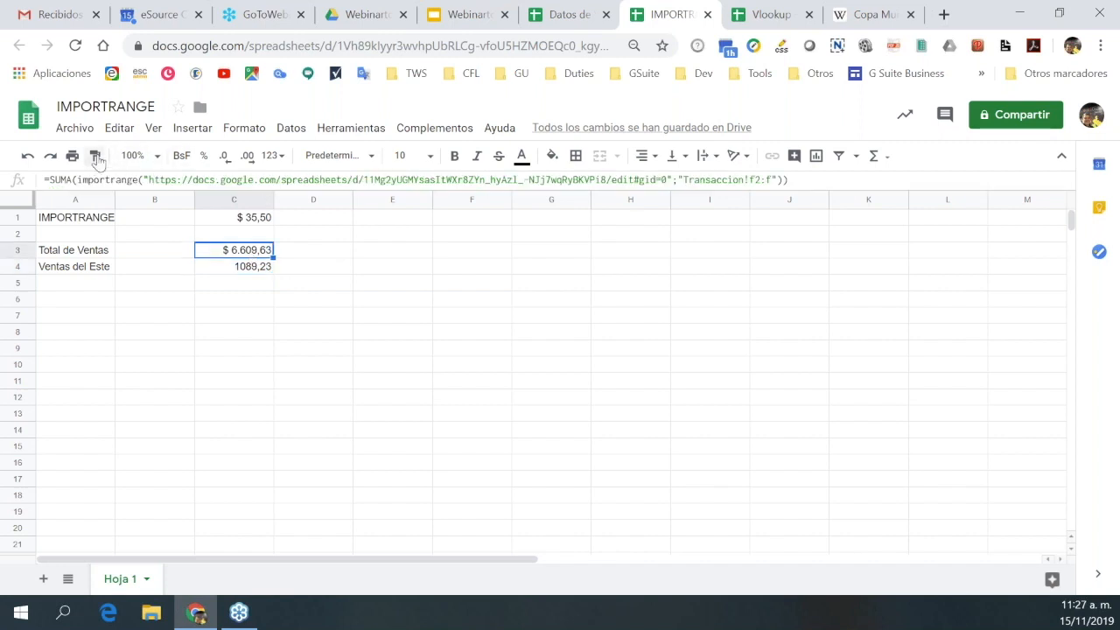
click(224, 271)
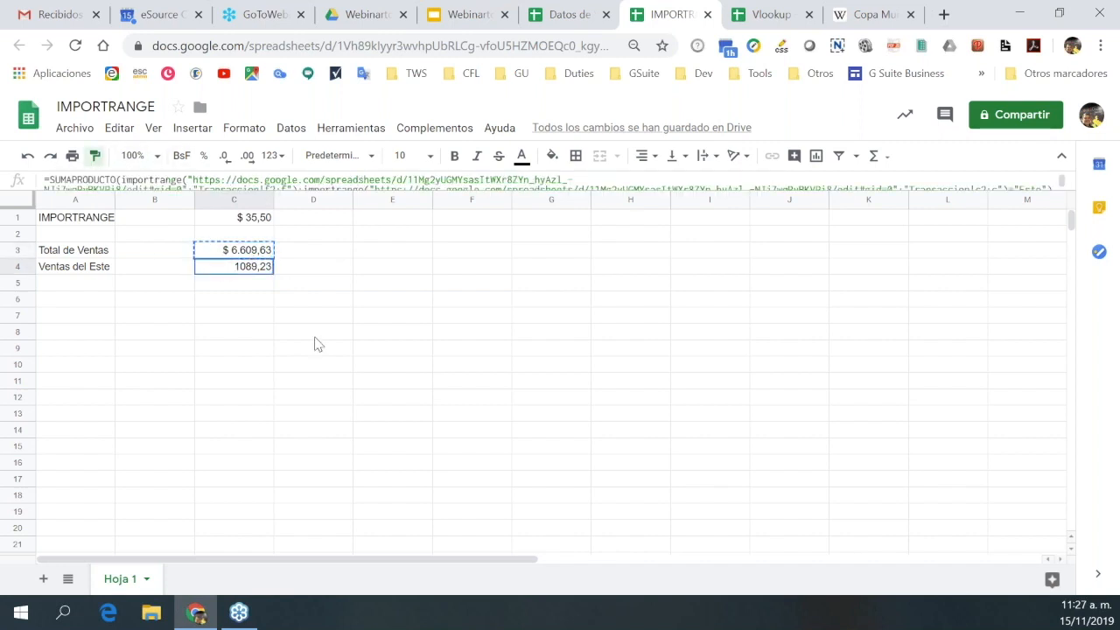
click(94, 156)
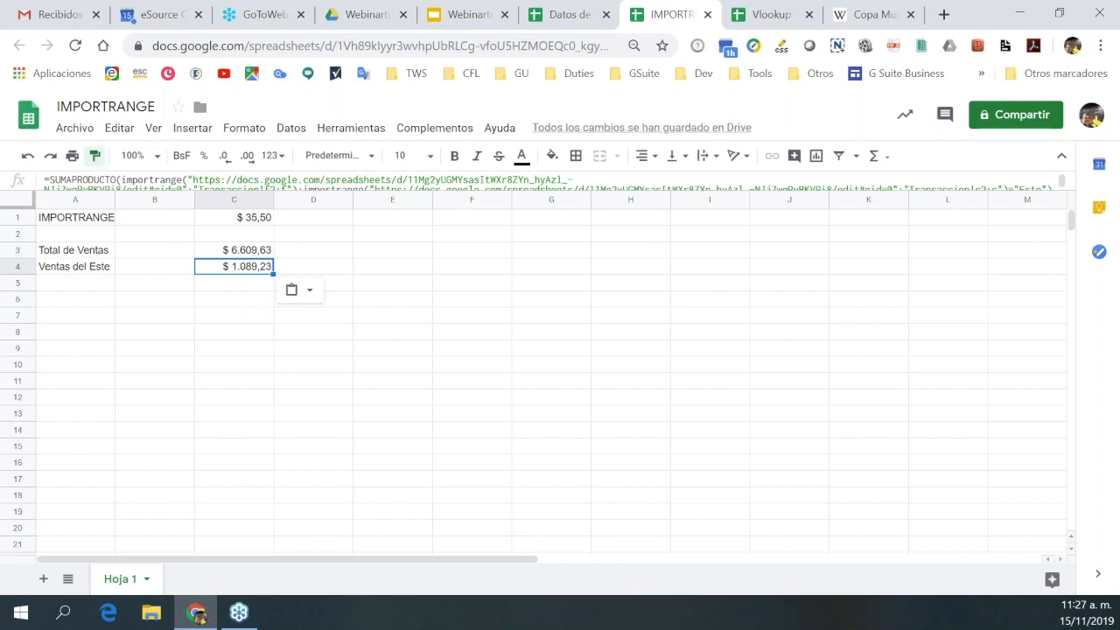
click(372, 295)
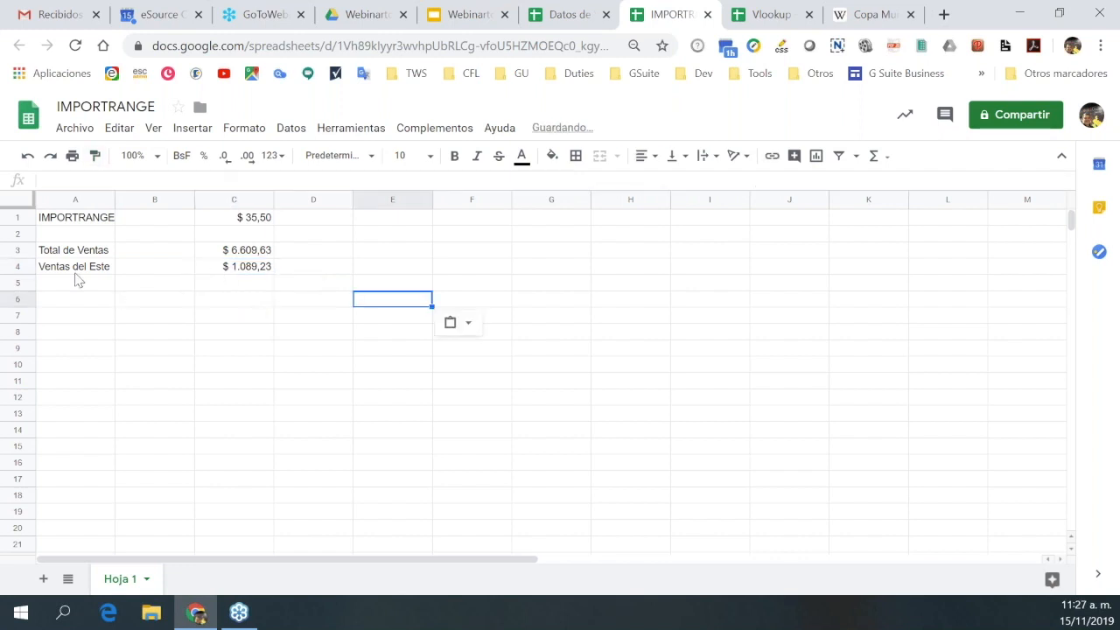
Expand the formula bar to review C4's full formula and compare with the sales data.
click(257, 272)
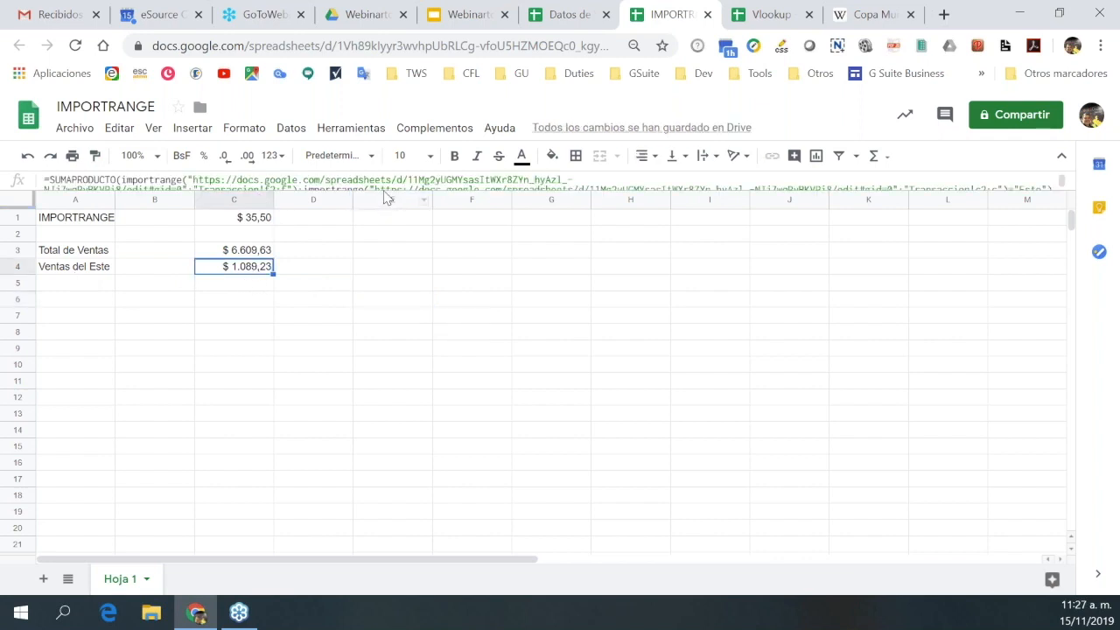
drag(383, 191, 384, 210)
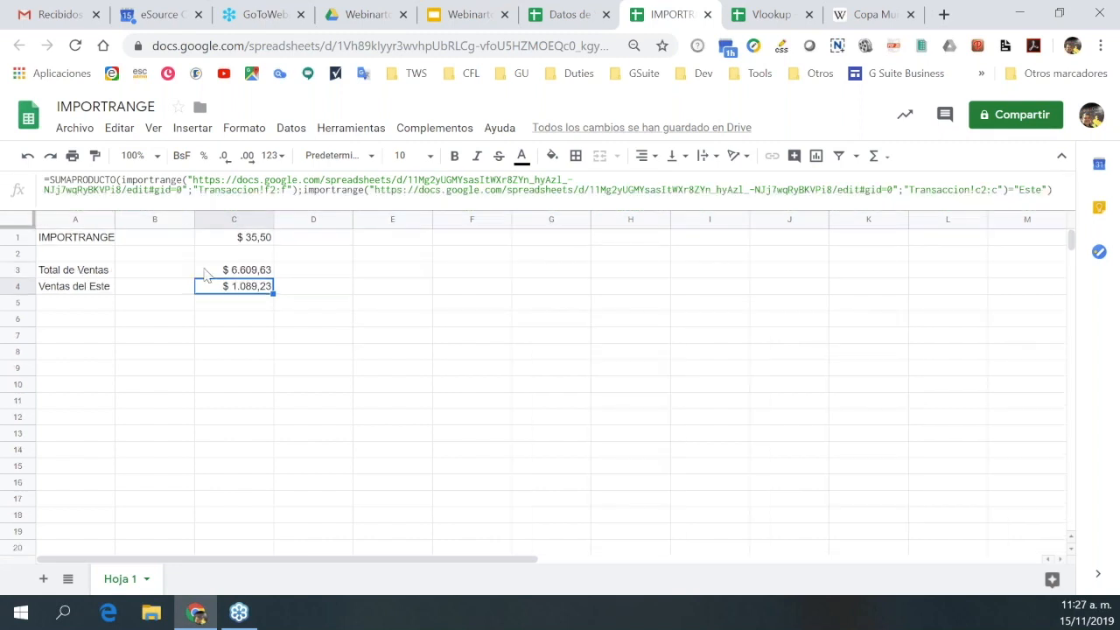
click(569, 19)
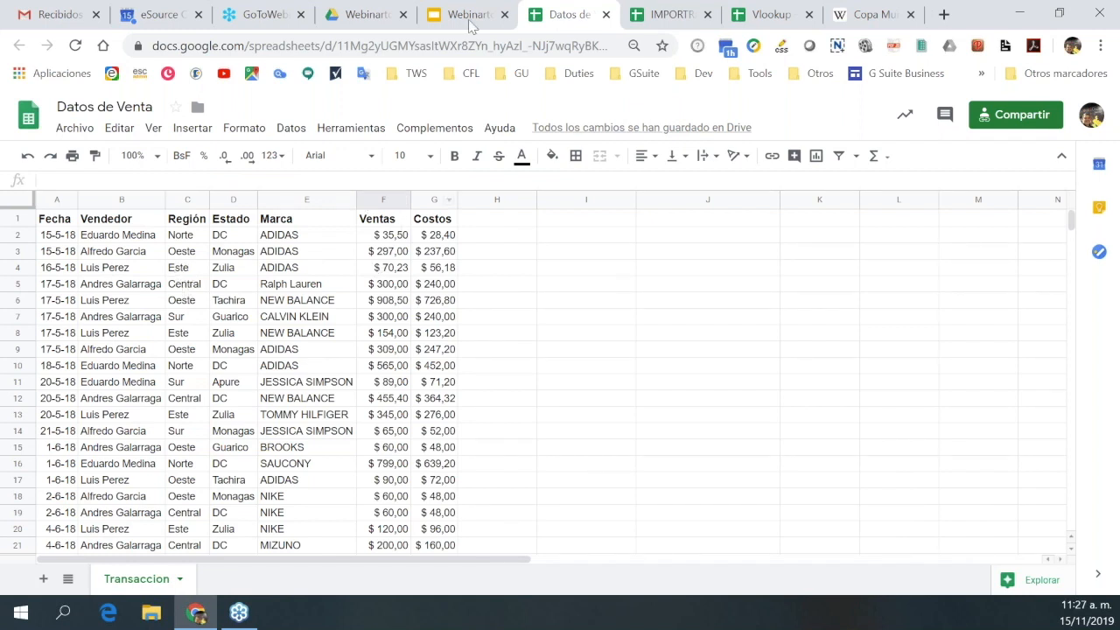
click(689, 18)
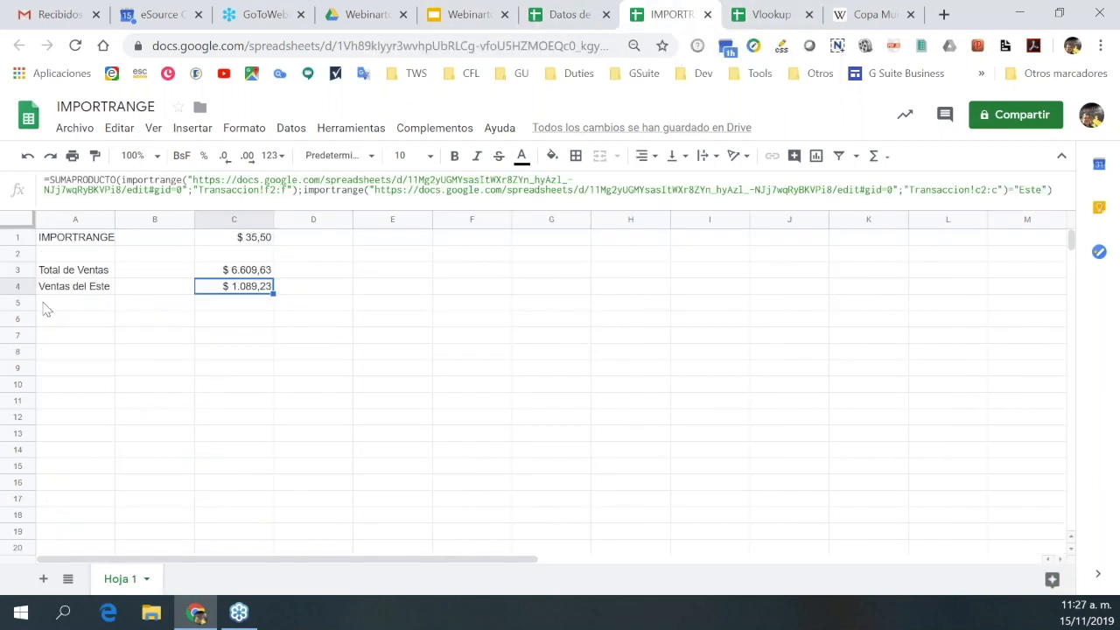
Enter the heading 'Ventas por Regiones' in A6 and 'Este' beneath it.
click(43, 322)
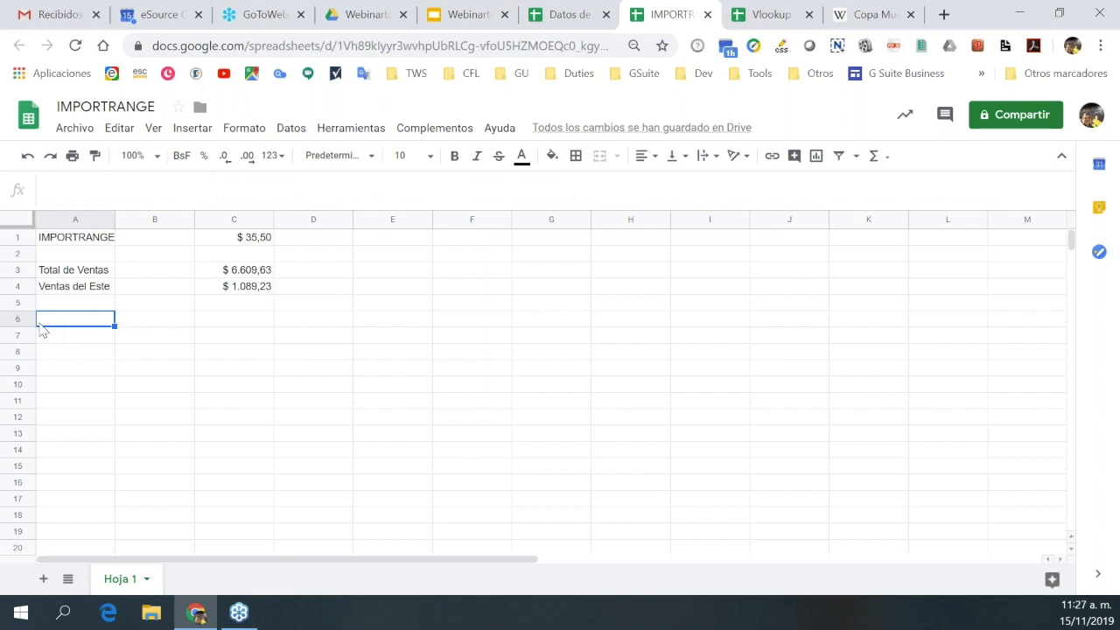
text(Ventas p)
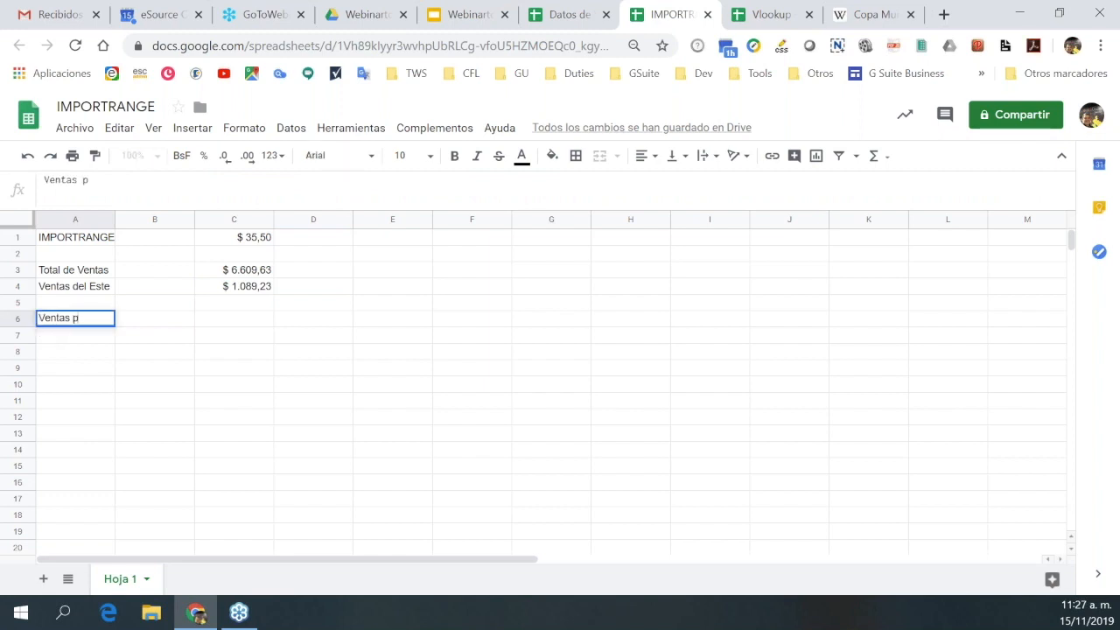
text(or Regiones)
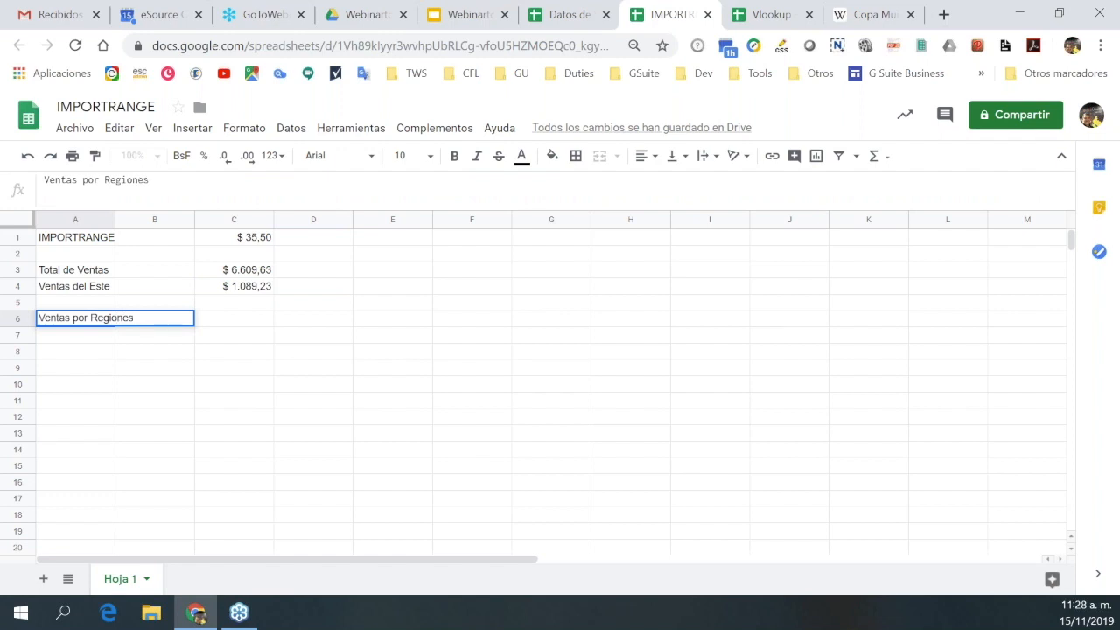
key(Return)
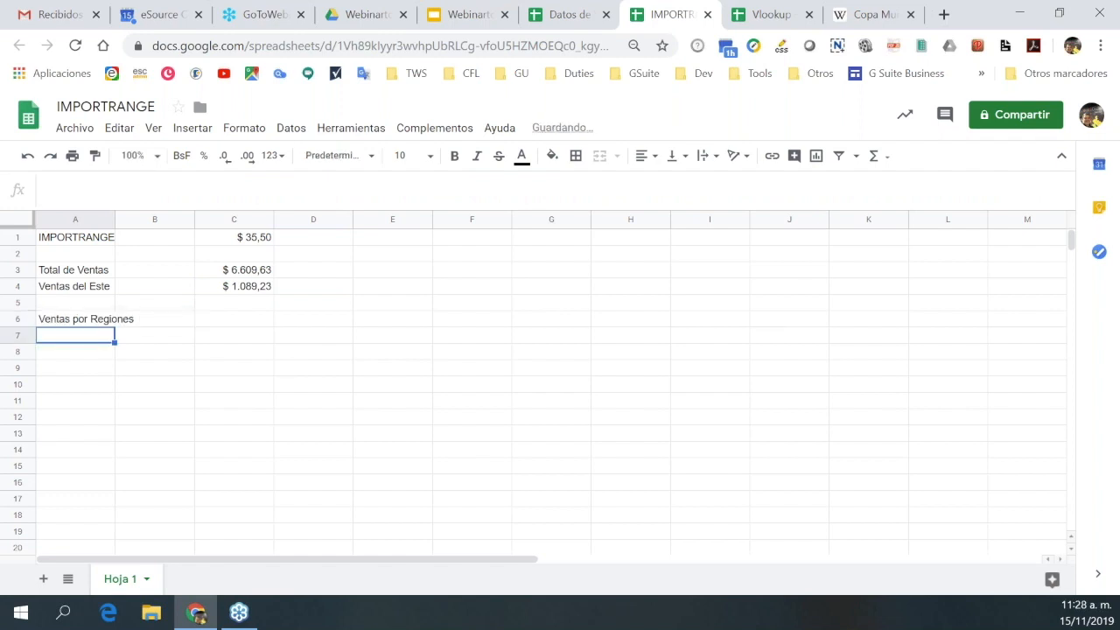
text(Este)
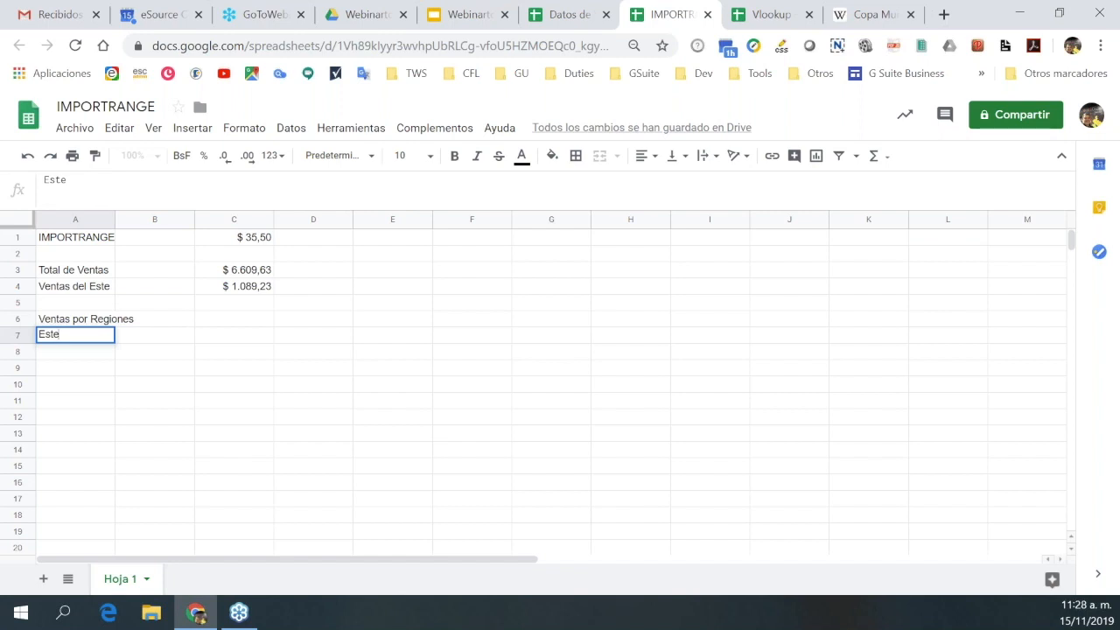
key(Return)
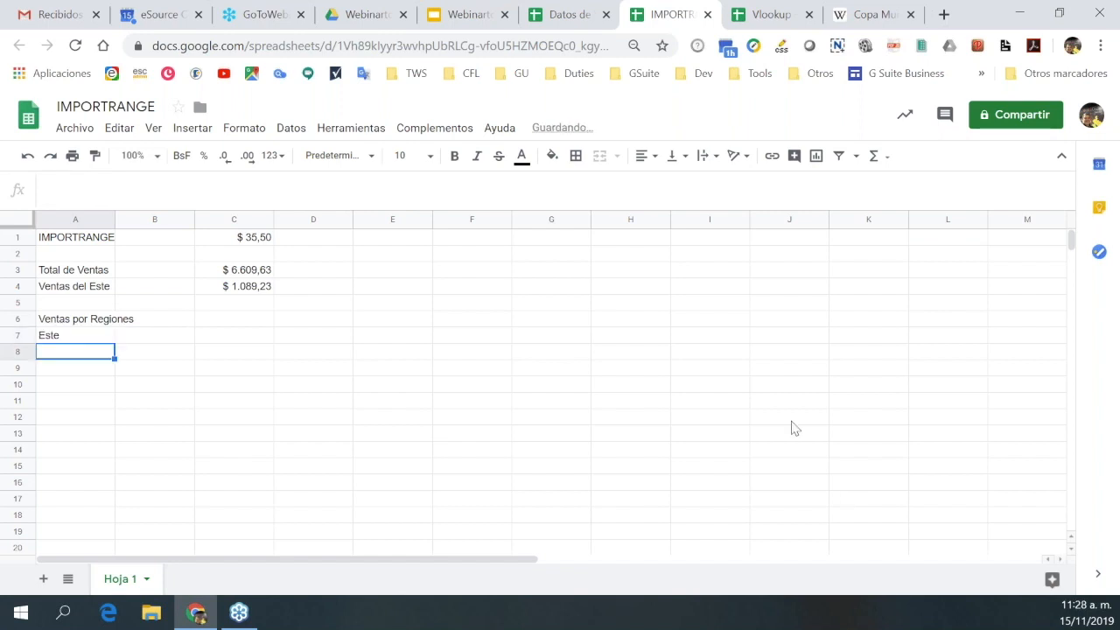
Add the regions Oeste, Norte, Sur and Central below Este.
click(575, 18)
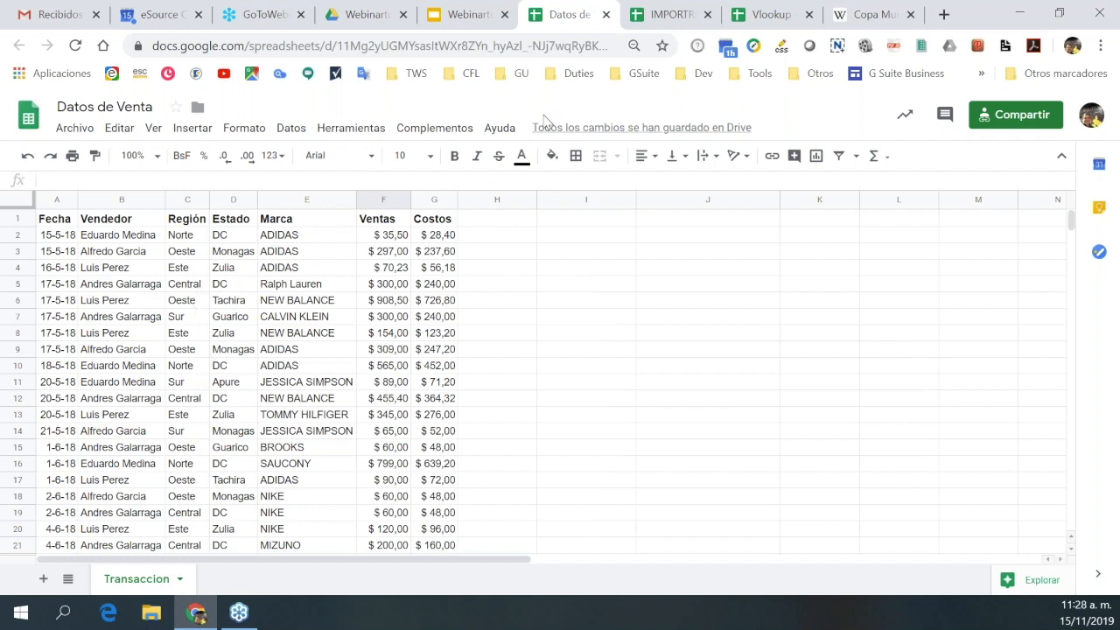
click(678, 19)
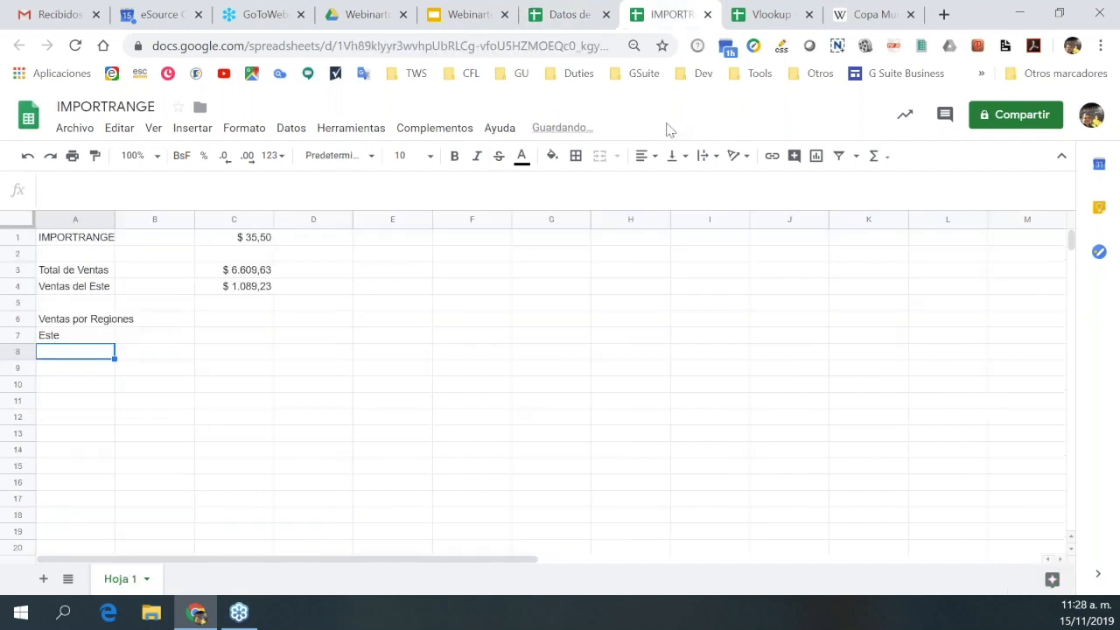
text(Oeste)
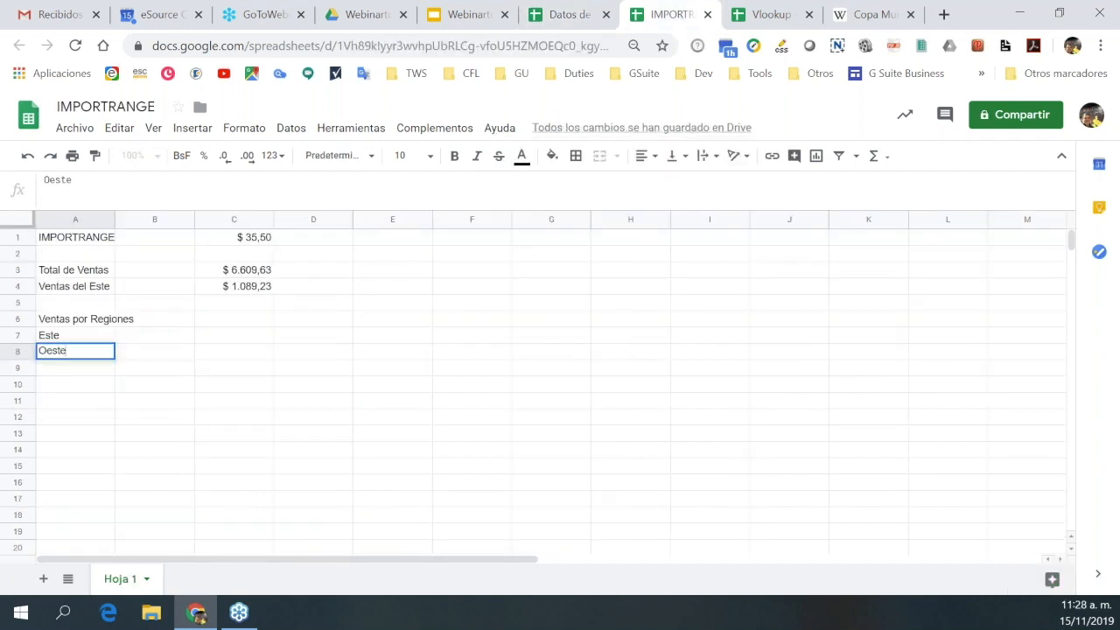
click(68, 370)
text(Nor)
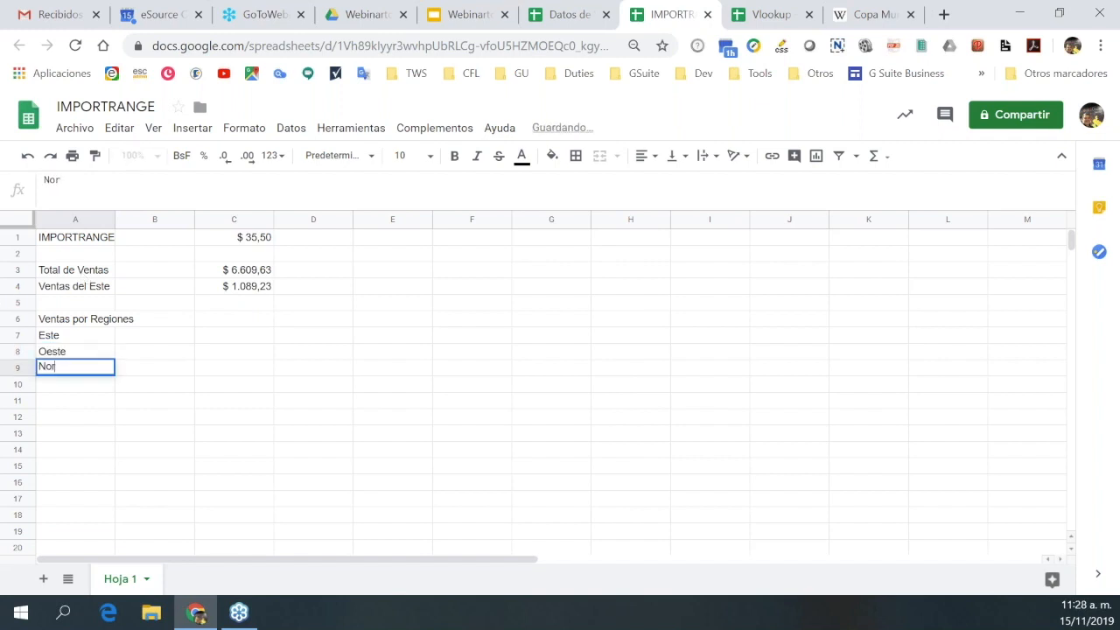
text(te)
key(Return)
text(Sur)
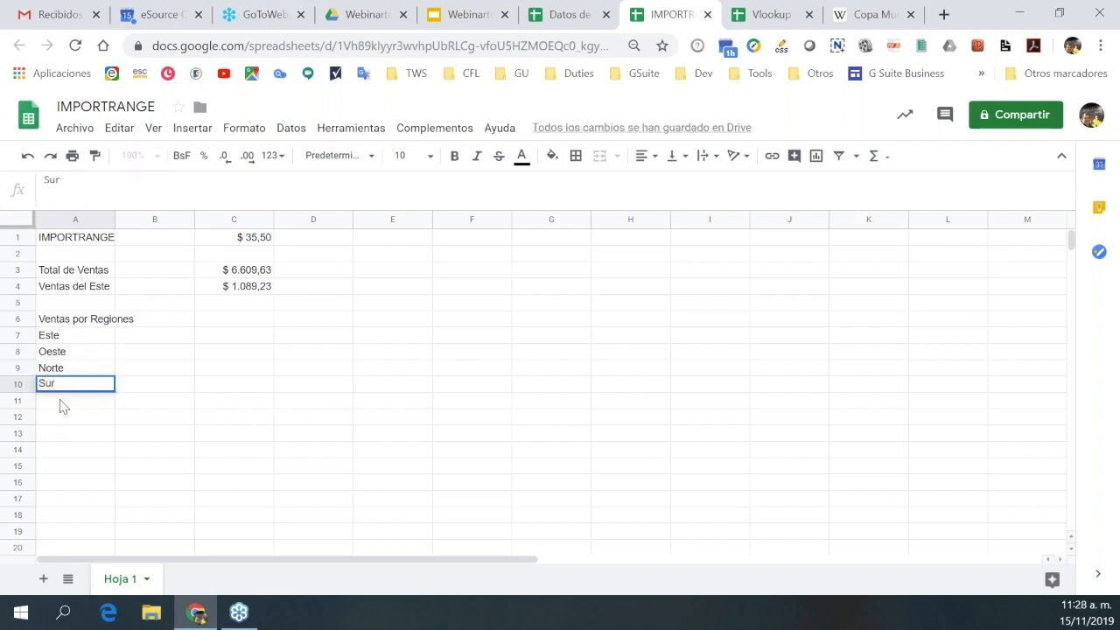
key(Return)
text(Central)
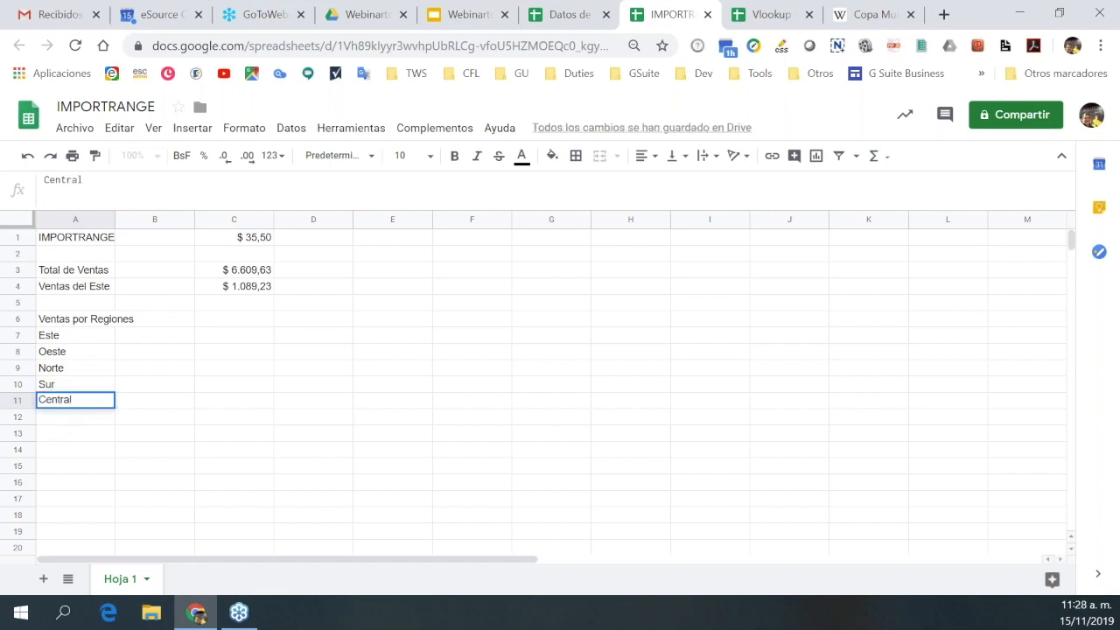
key(Return)
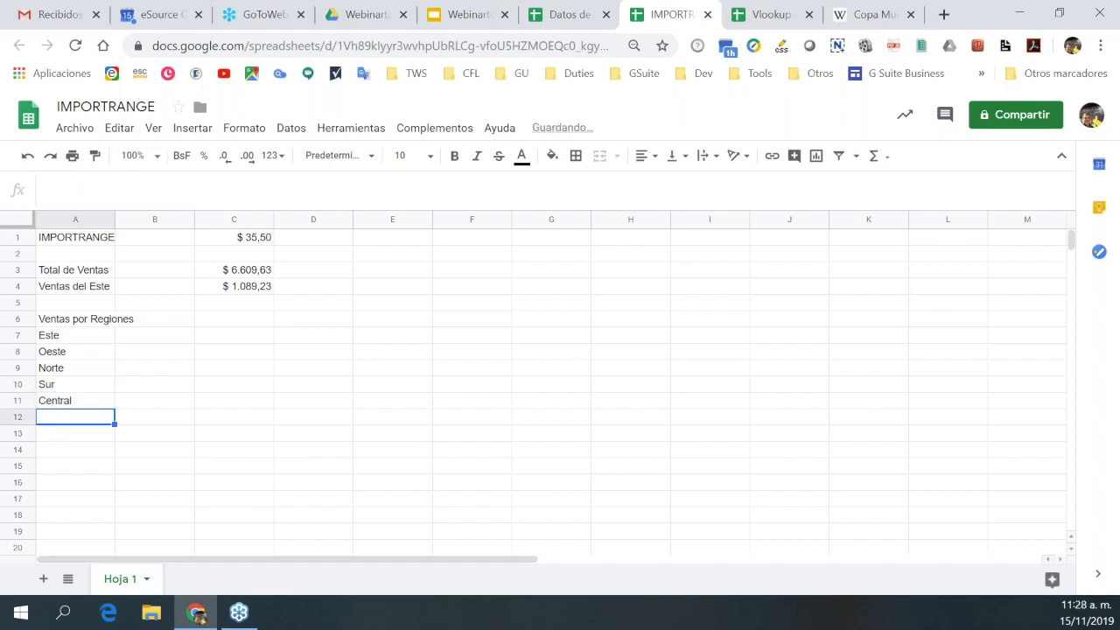
Copy C4's formula into C7, replacing the fixed "Este" criterion with a reference to A7.
click(251, 293)
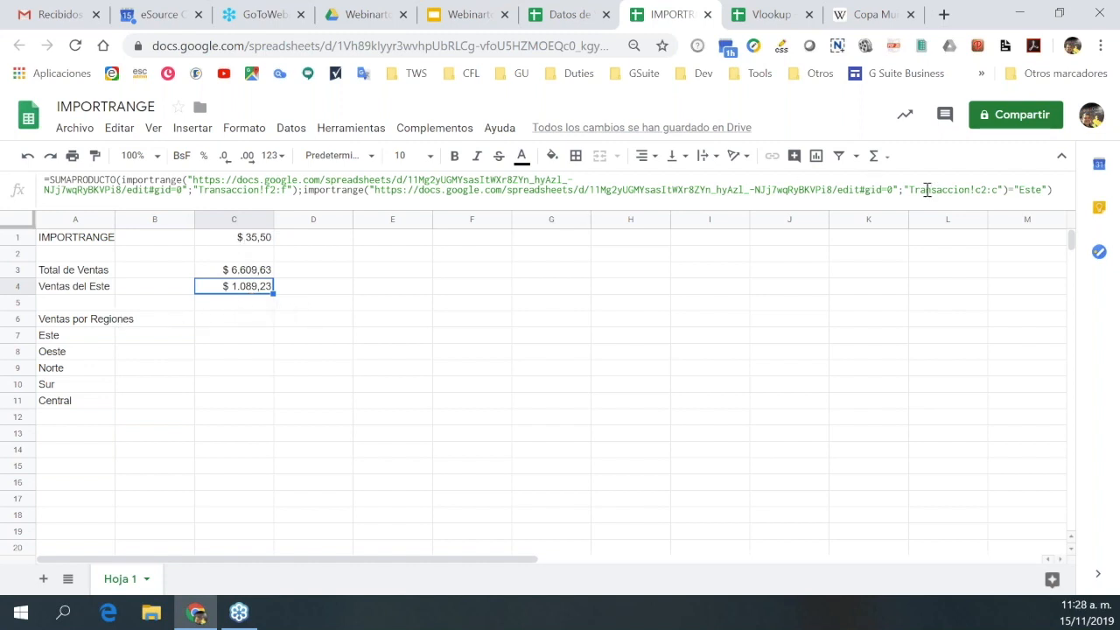
drag(1056, 190, 44, 186)
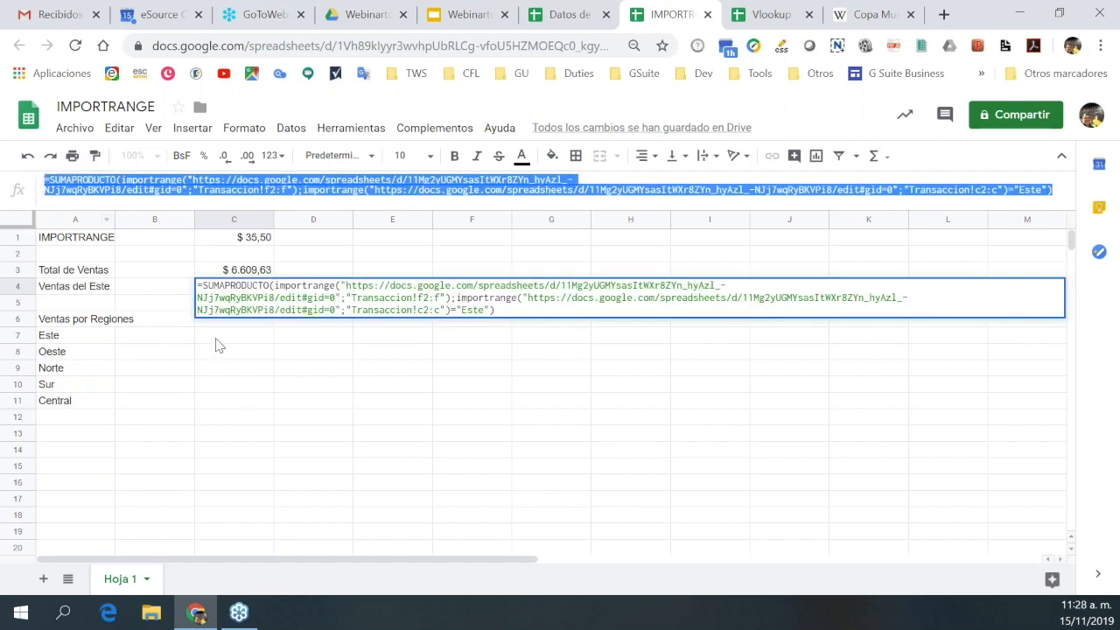
click(216, 340)
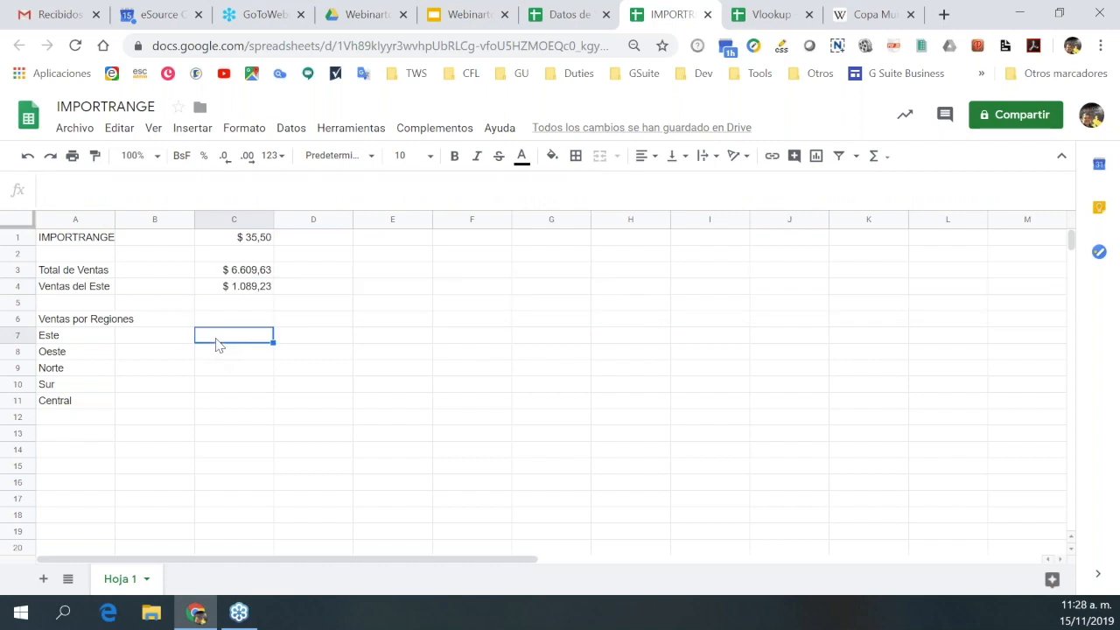
key(ctrl+v)
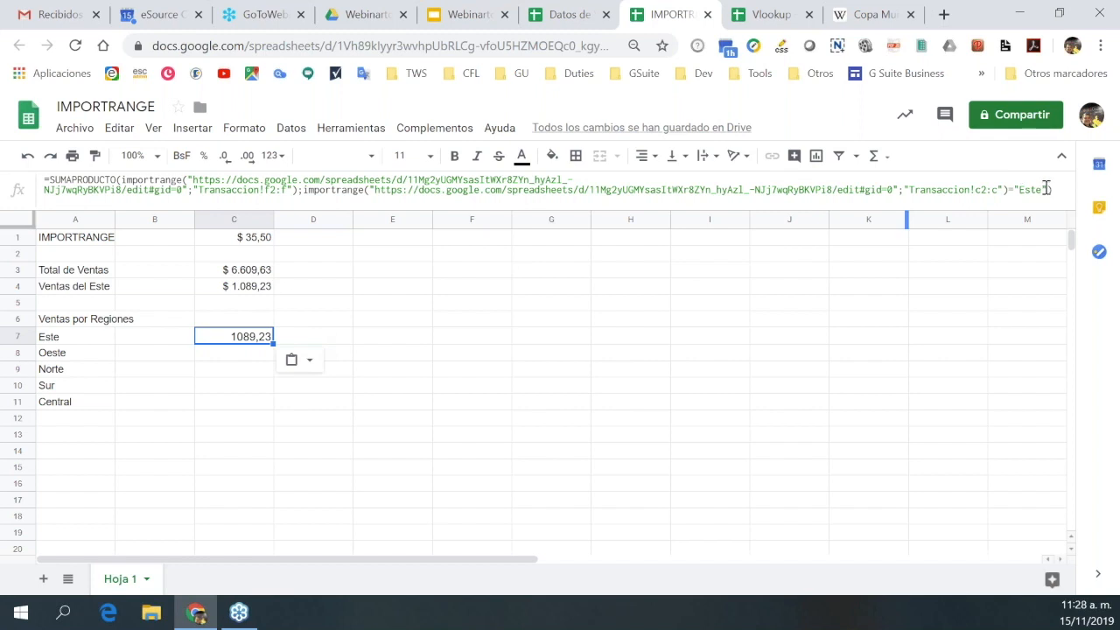
key(F2)
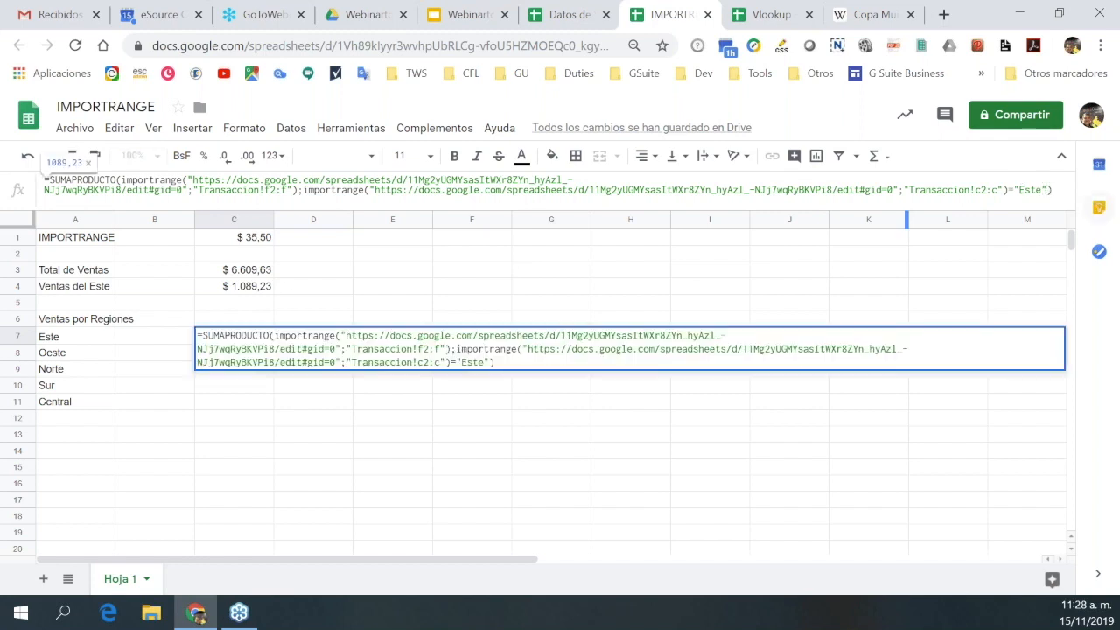
key(BackSpace)
key(BackSpace)
key(BackSpace)
key(BackSpace)
key(BackSpace)
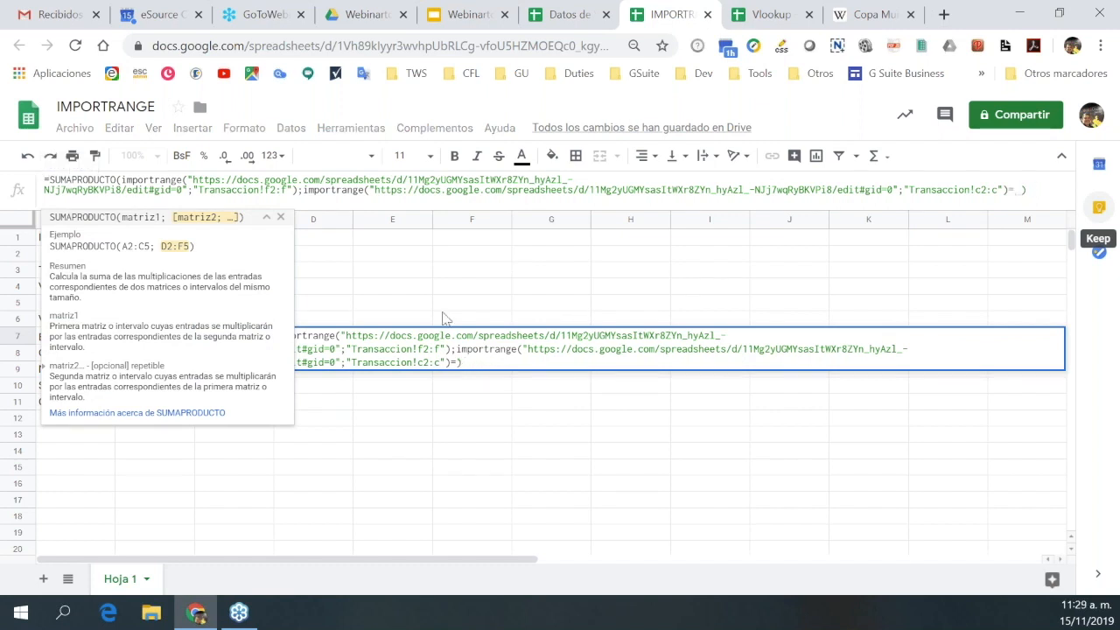
click(281, 218)
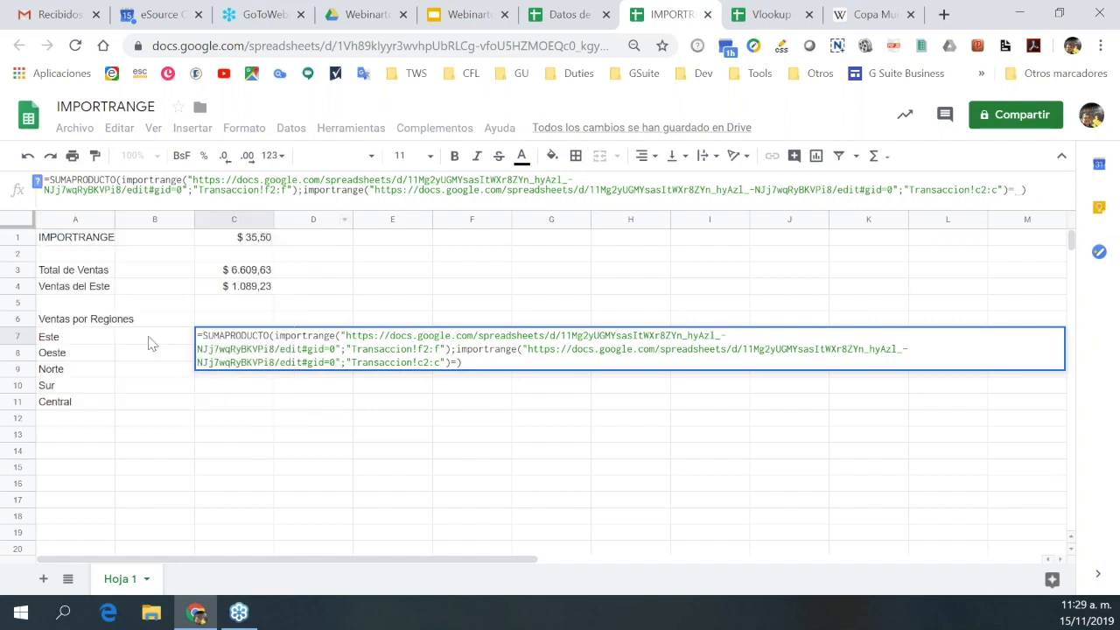
click(68, 342)
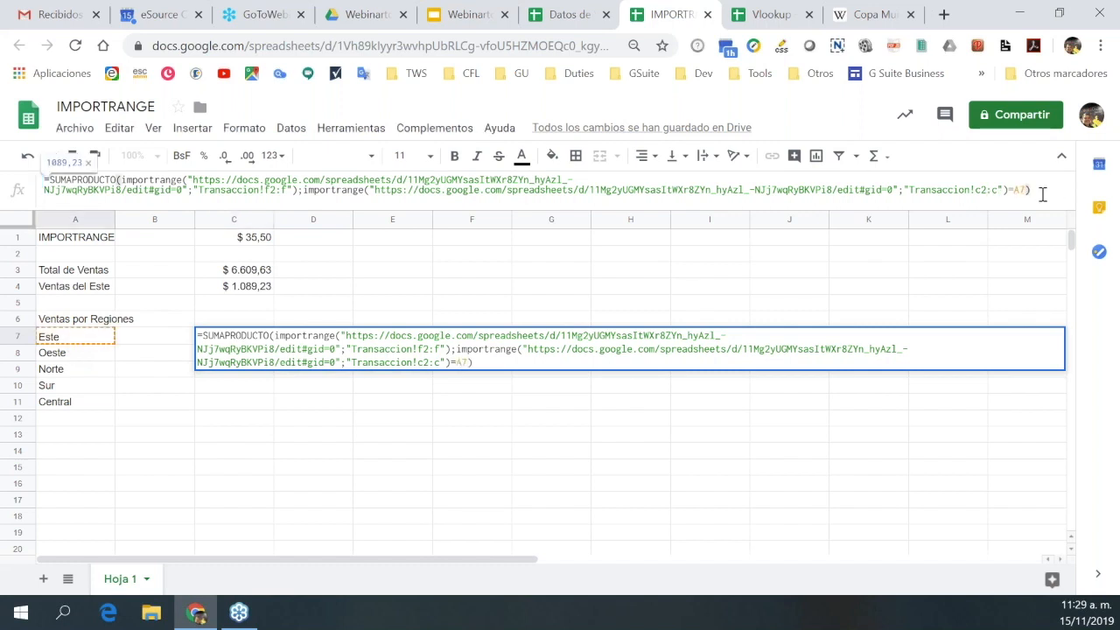
key(Return)
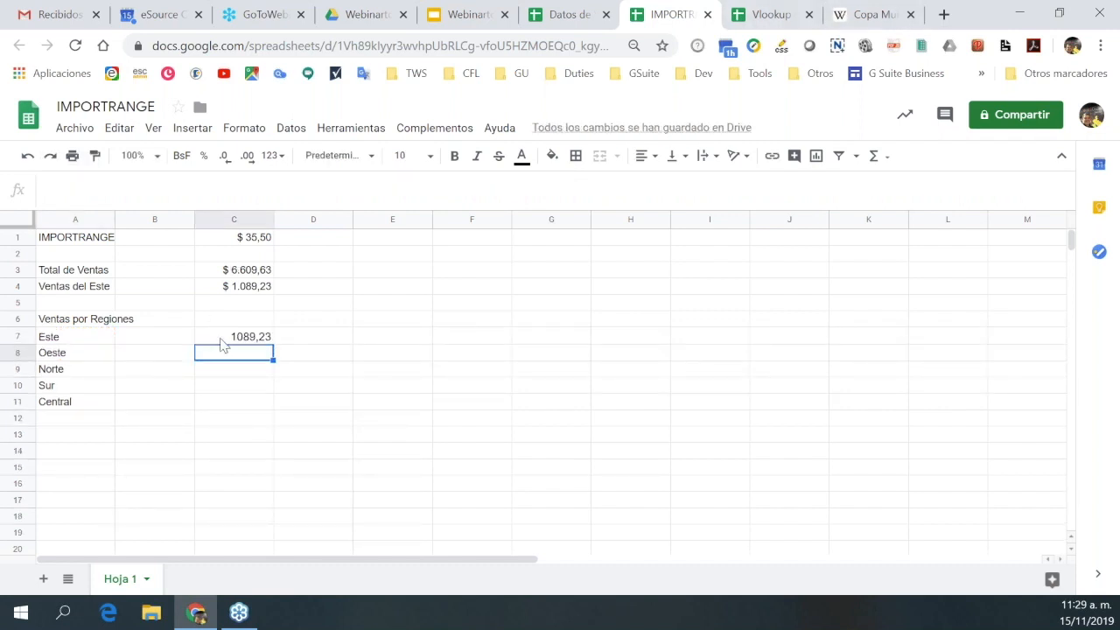
click(223, 342)
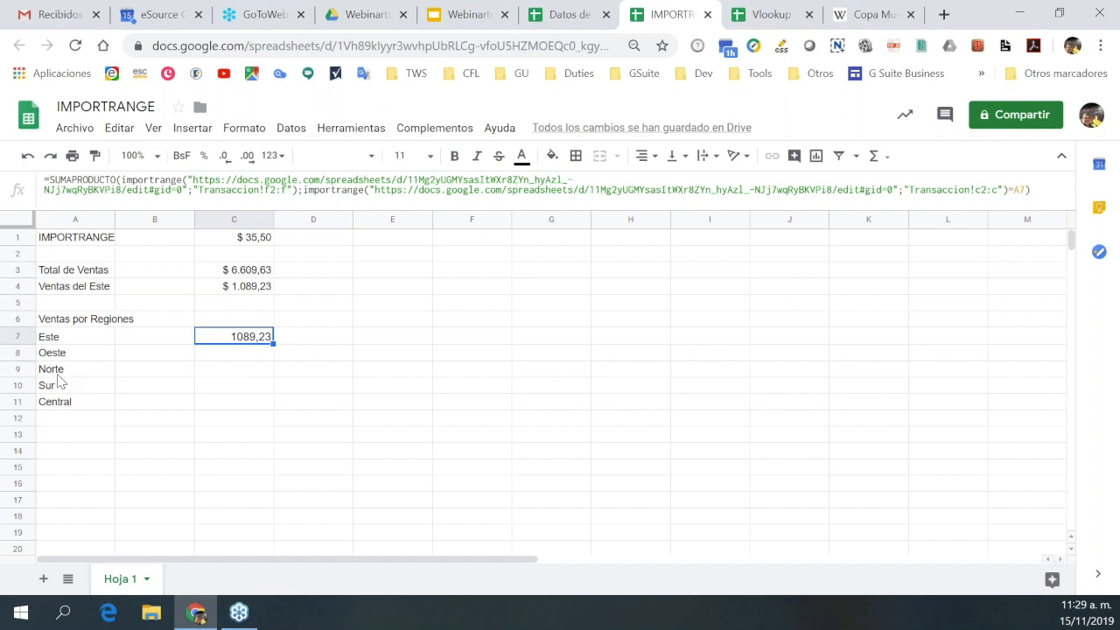
Fill C7's formula down to C11: Oeste 2278,5, Norte 1498,5, Sur 454, Central 1289,4.
drag(273, 343, 270, 403)
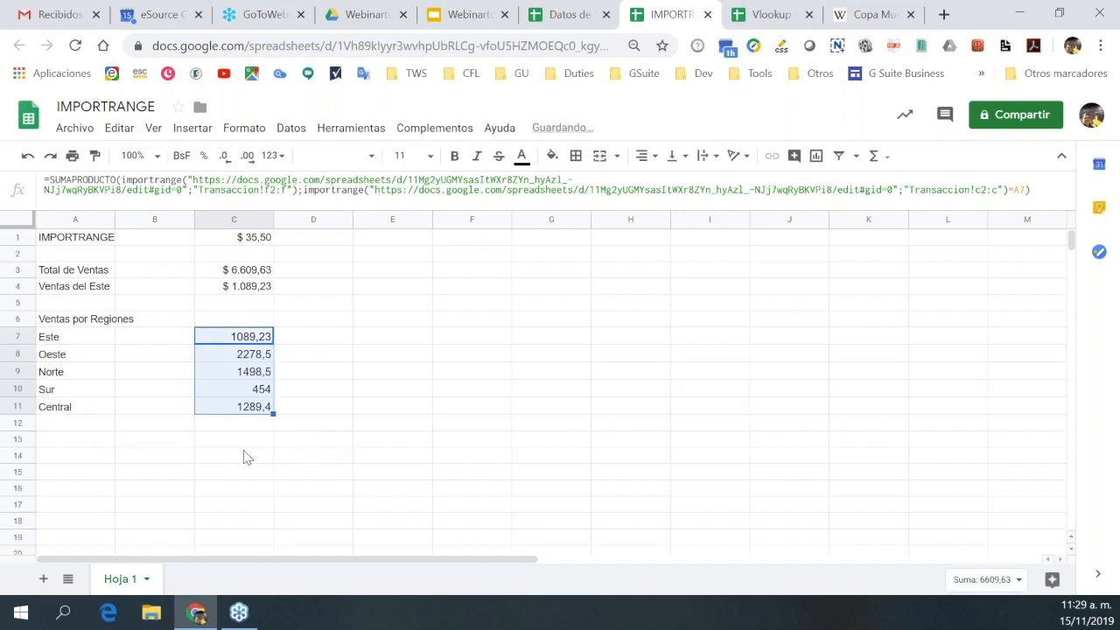
click(246, 457)
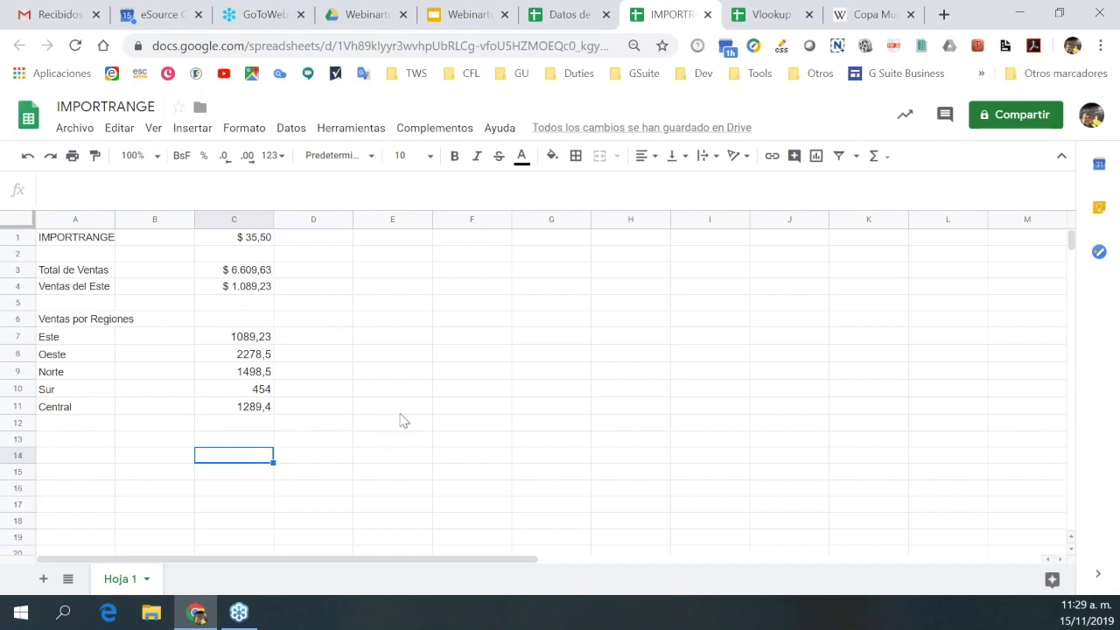
click(243, 425)
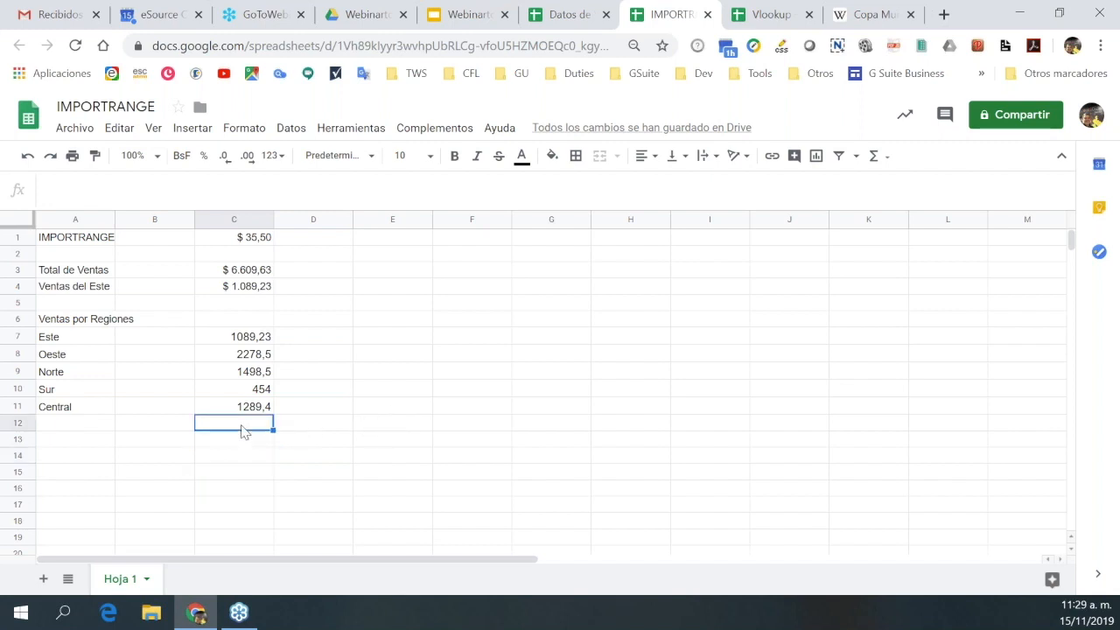
Put =SUMA(C7:C11) in C12 to total the regional sales.
click(875, 158)
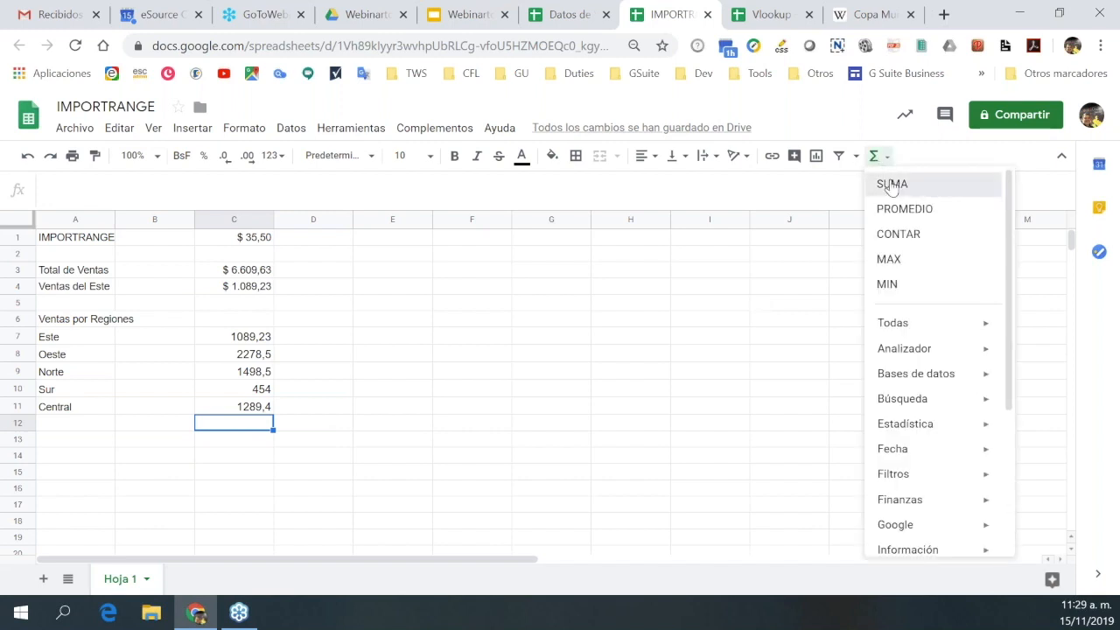
click(892, 184)
drag(244, 337, 256, 414)
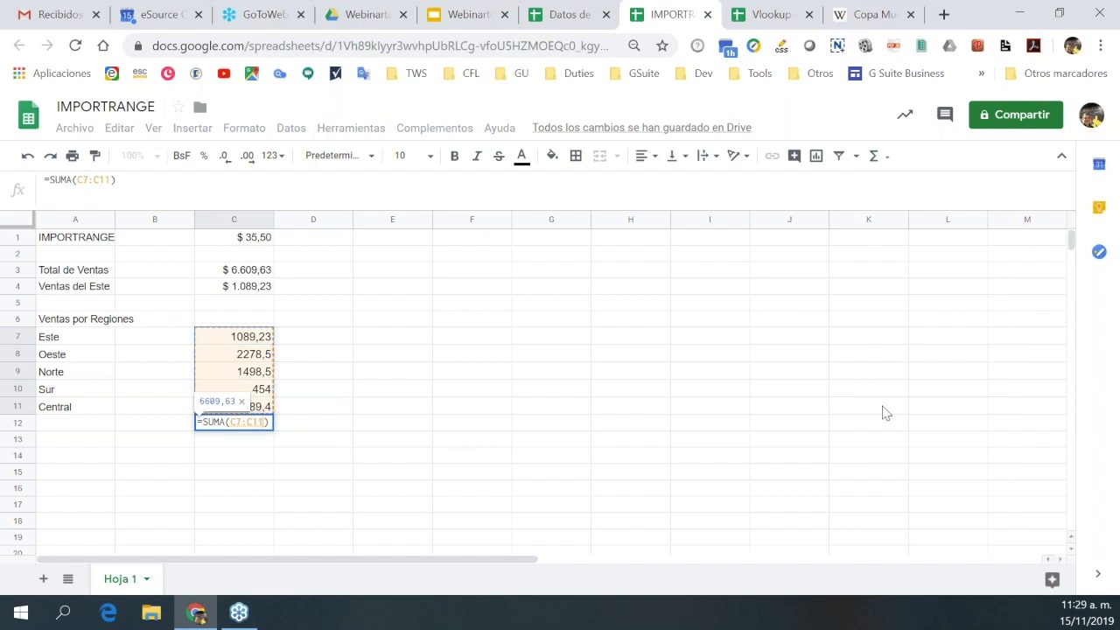
key(Return)
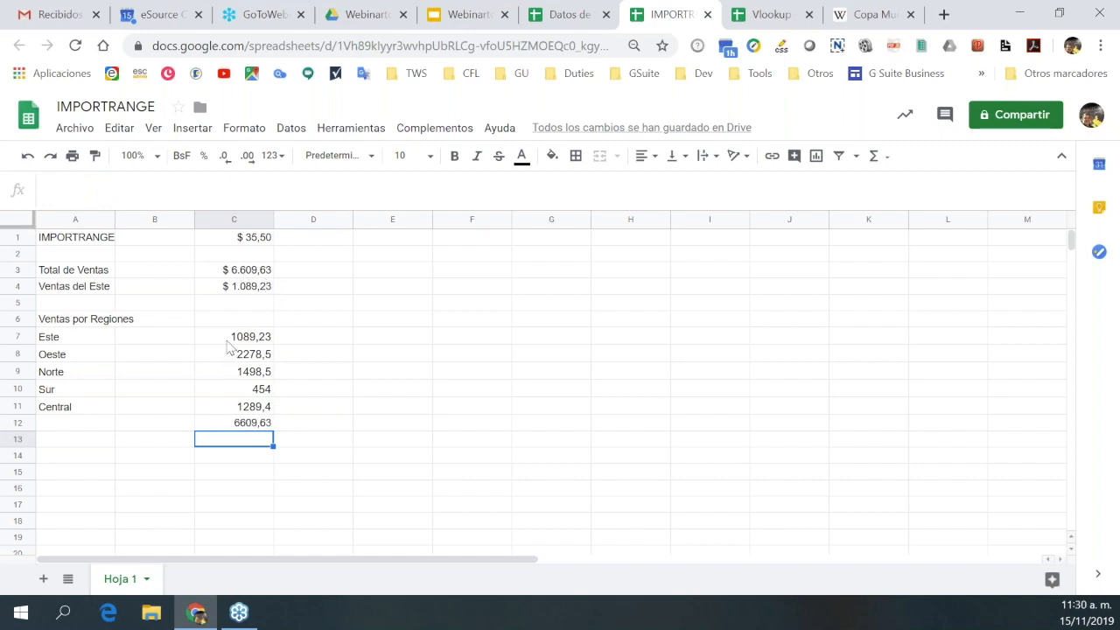
Paint C4's currency format onto C7:C12, showing the total as $ 6.609,63.
click(244, 294)
click(95, 156)
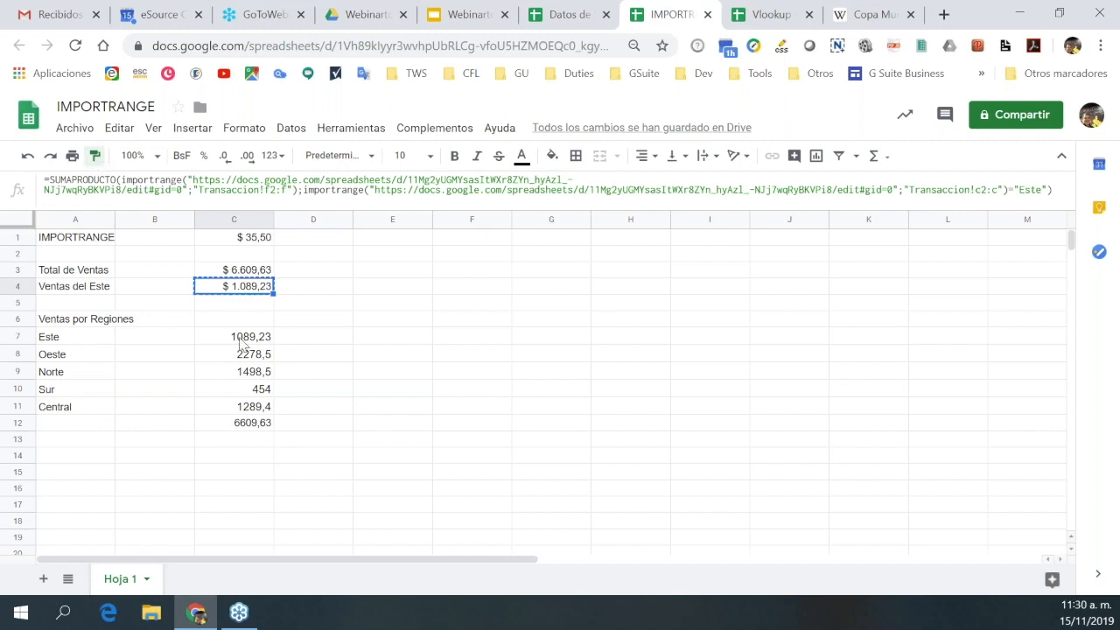
drag(244, 337, 245, 437)
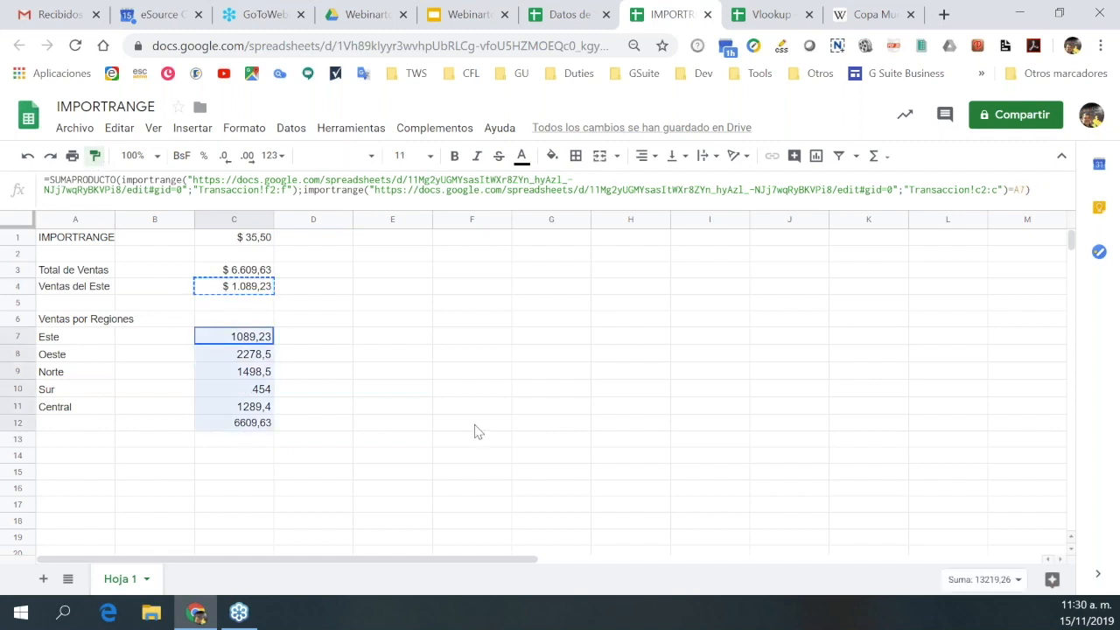
click(405, 420)
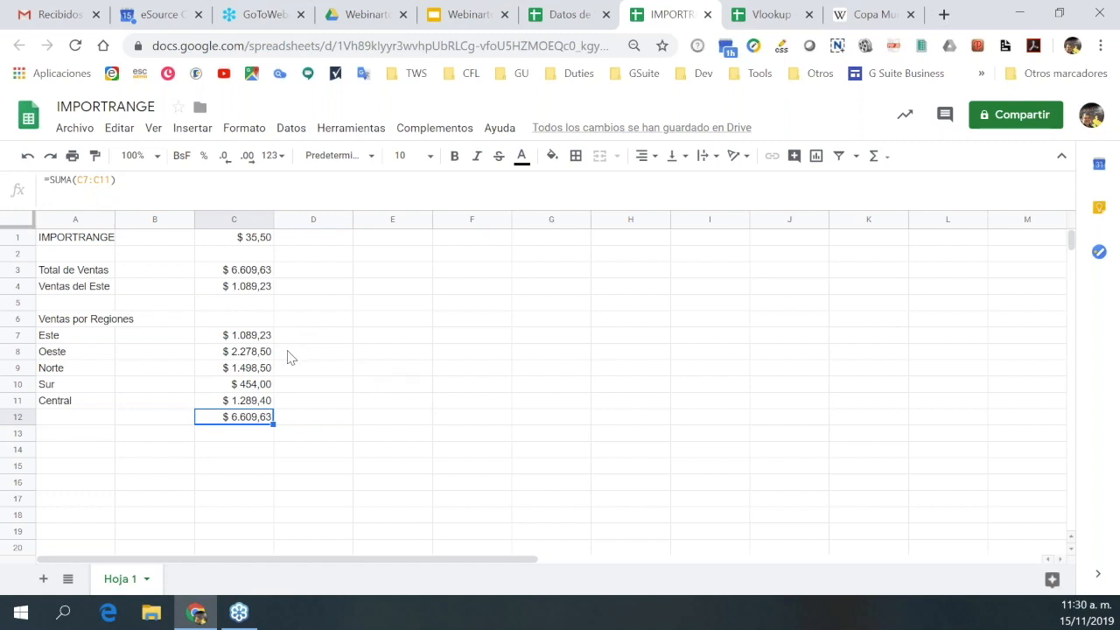
Widen column A and move to the region names Este through Central in A7:A11.
click(74, 245)
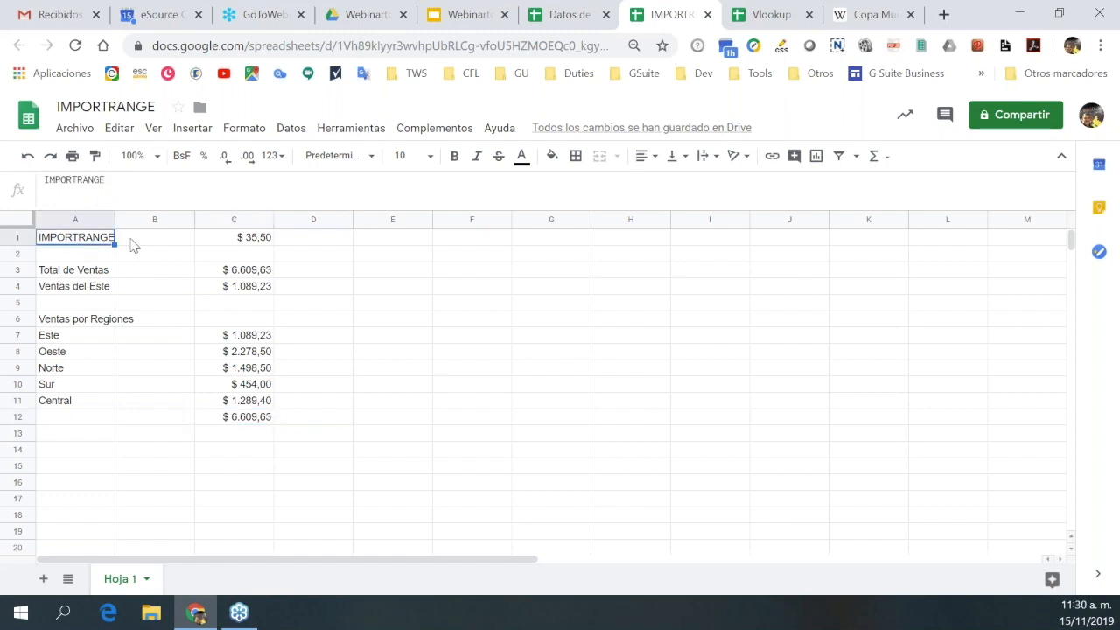
drag(114, 219, 181, 230)
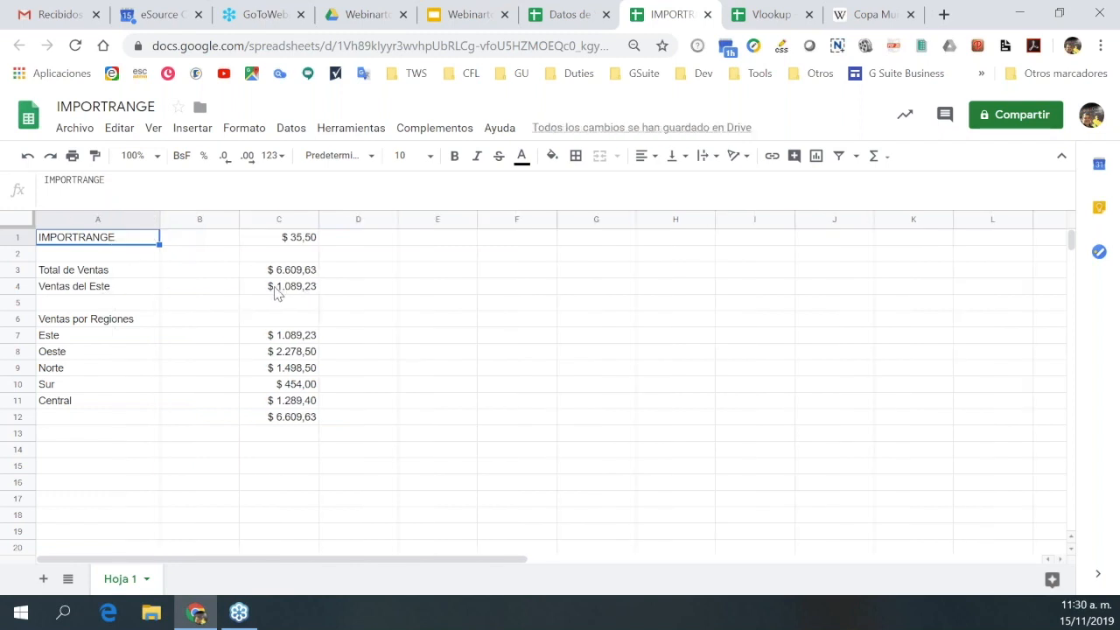
click(93, 341)
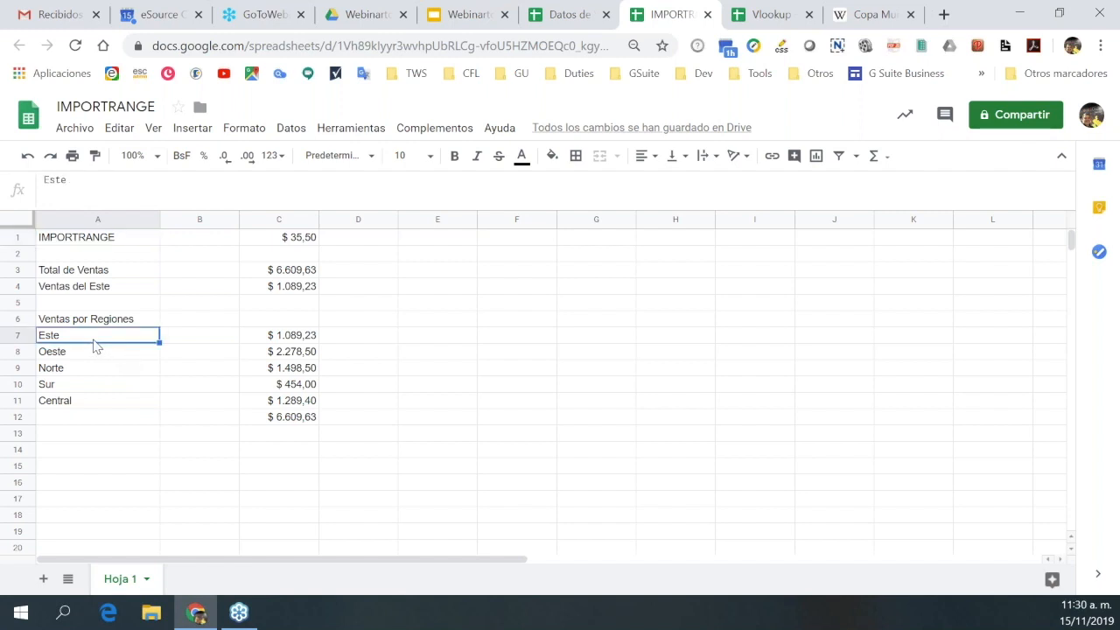
key(Down)
key(Down)
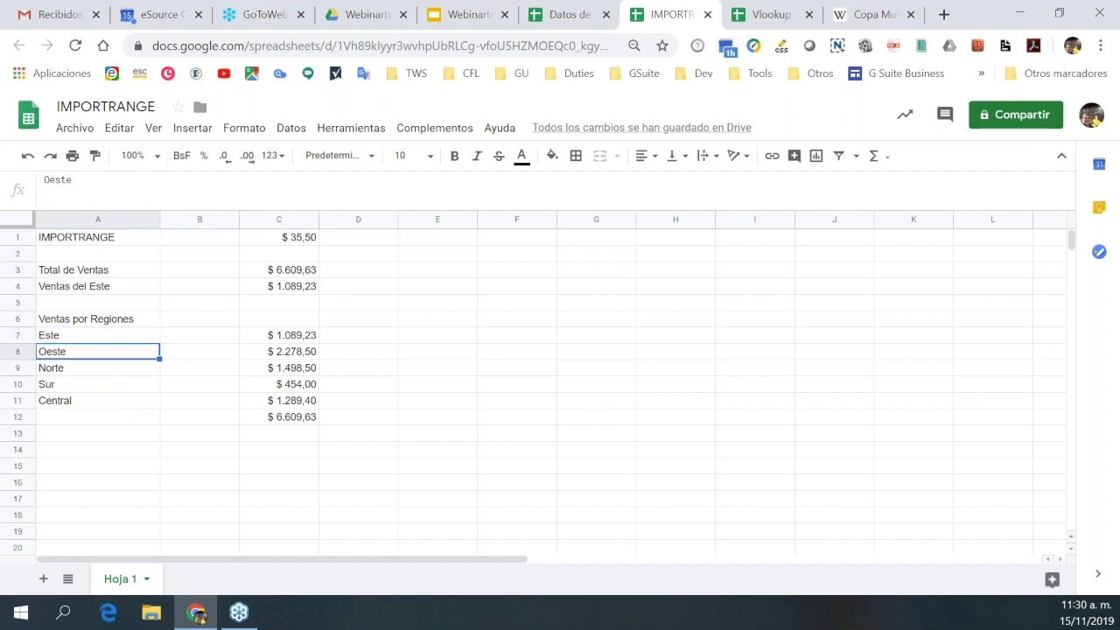
key(Down)
key(Down)
key(Up)
key(Up)
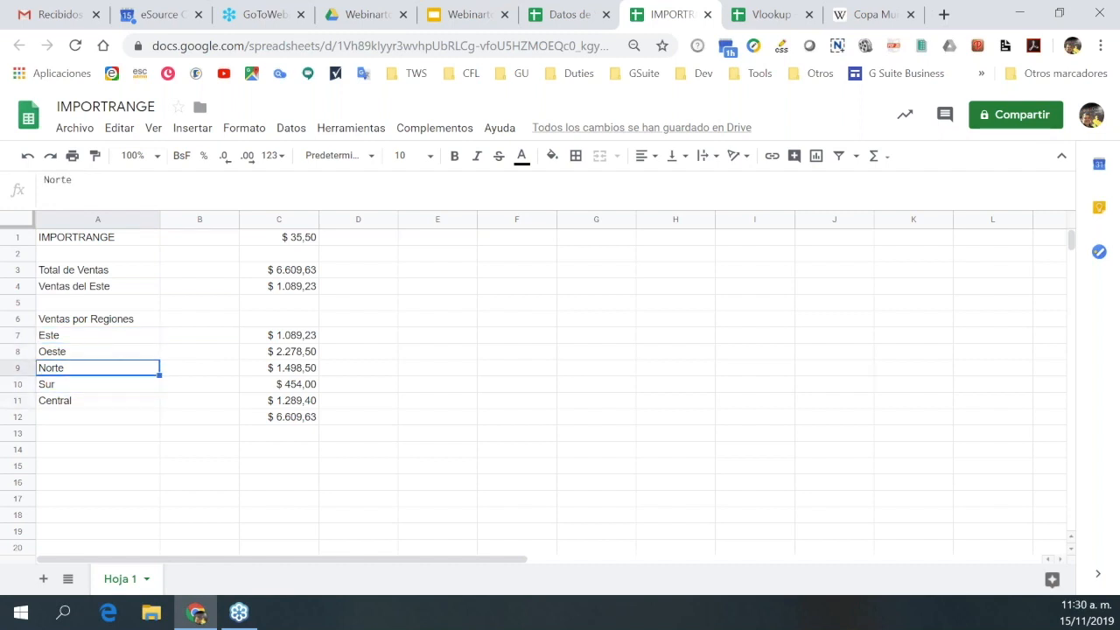
key(Up)
key(Up)
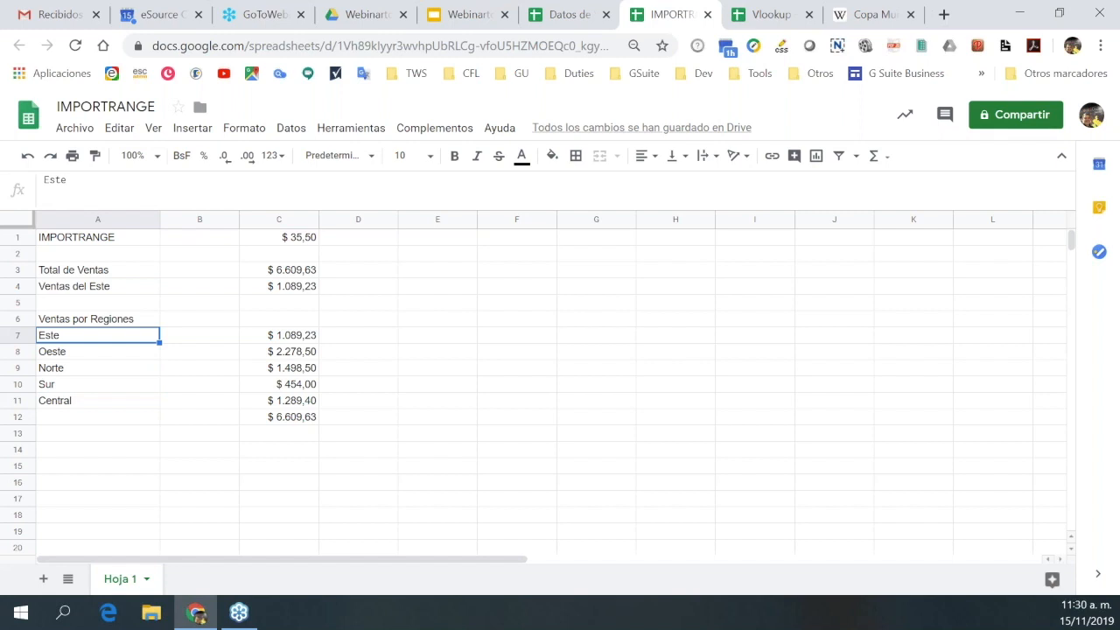
Delete the region names in A7:A11 so every regional sales figure shows $ 0,00.
key(Delete)
key(Down)
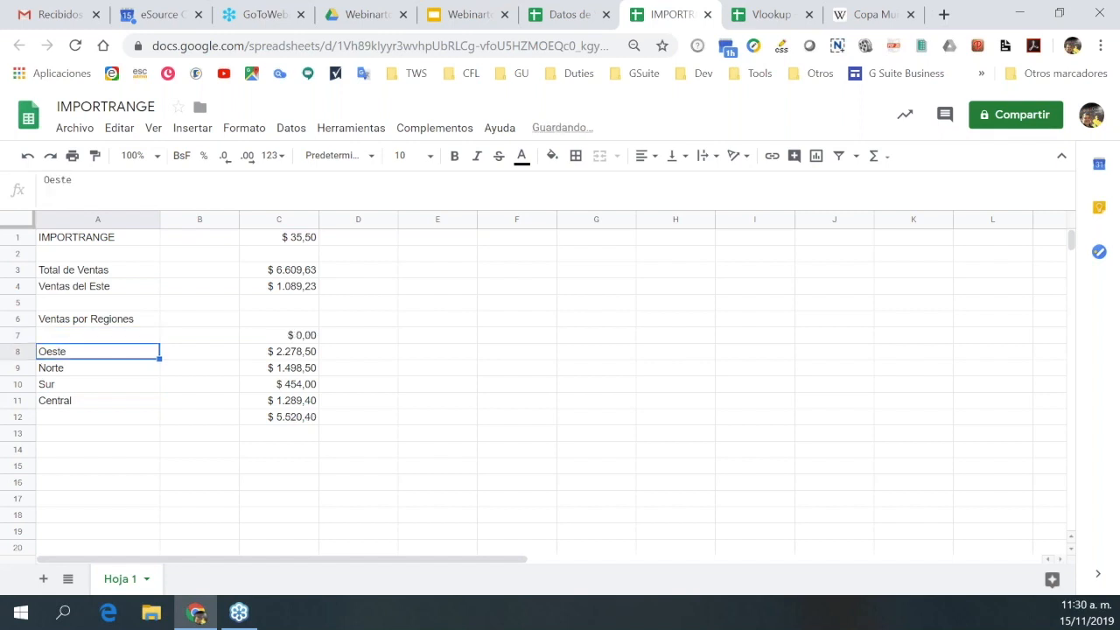
key(Delete)
key(Down)
key(Delete)
key(Down)
key(Delete)
key(Down)
key(Delete)
key(Down)
key(Up)
key(Up)
key(Up)
key(Up)
key(Up)
key(Up)
click(97, 335)
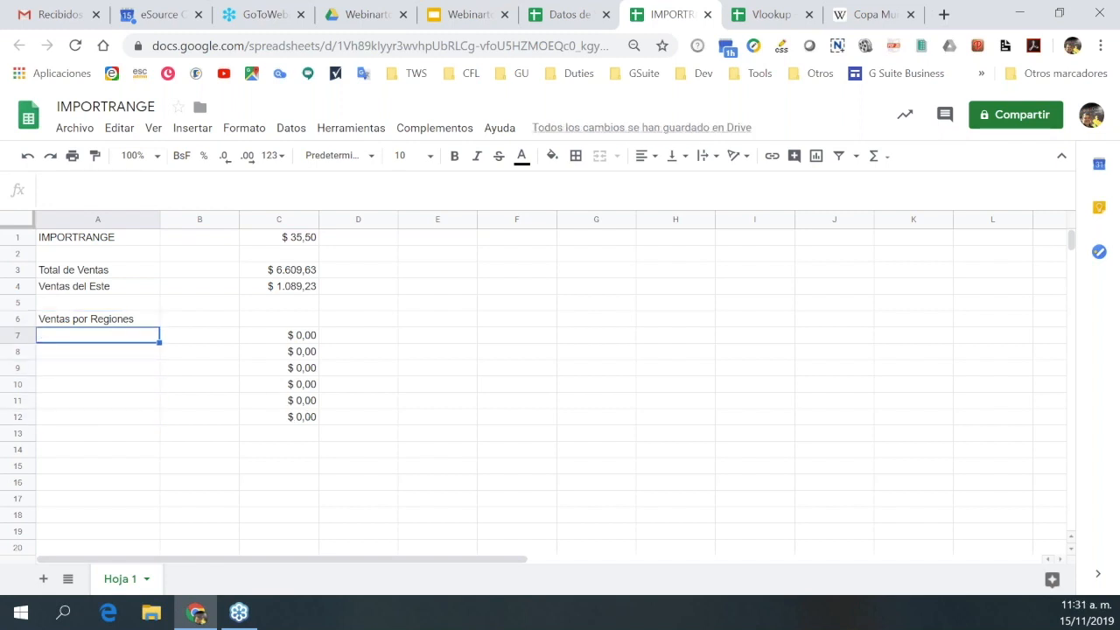
Start =UNIQUE(importrance( in A7 with the Datos de Venta spreadsheet URL pasted in.
text(=)
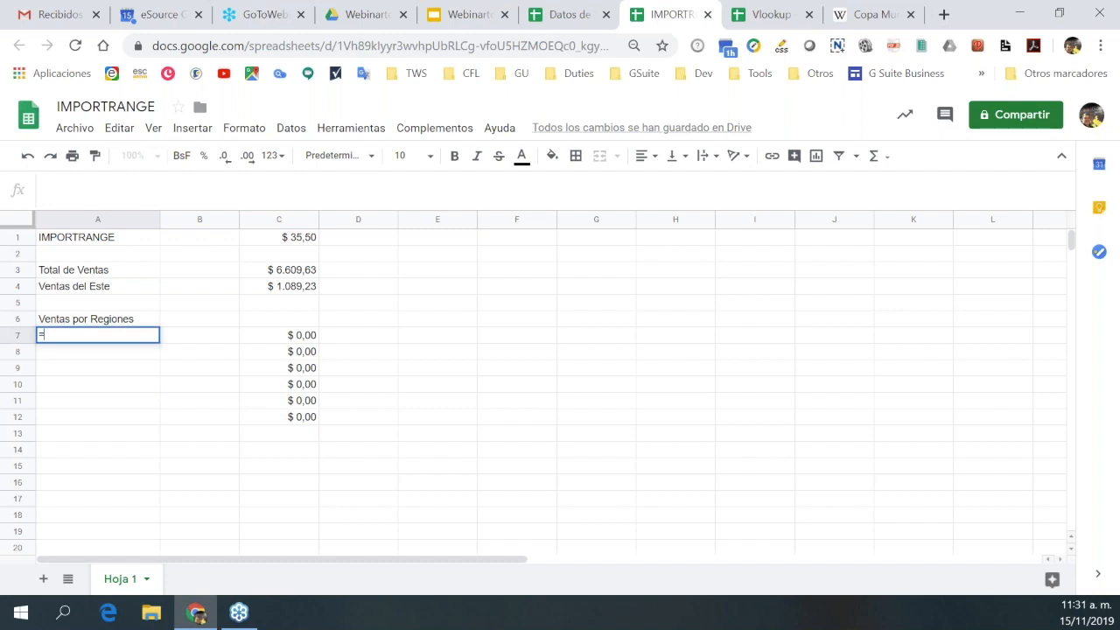
text(uni)
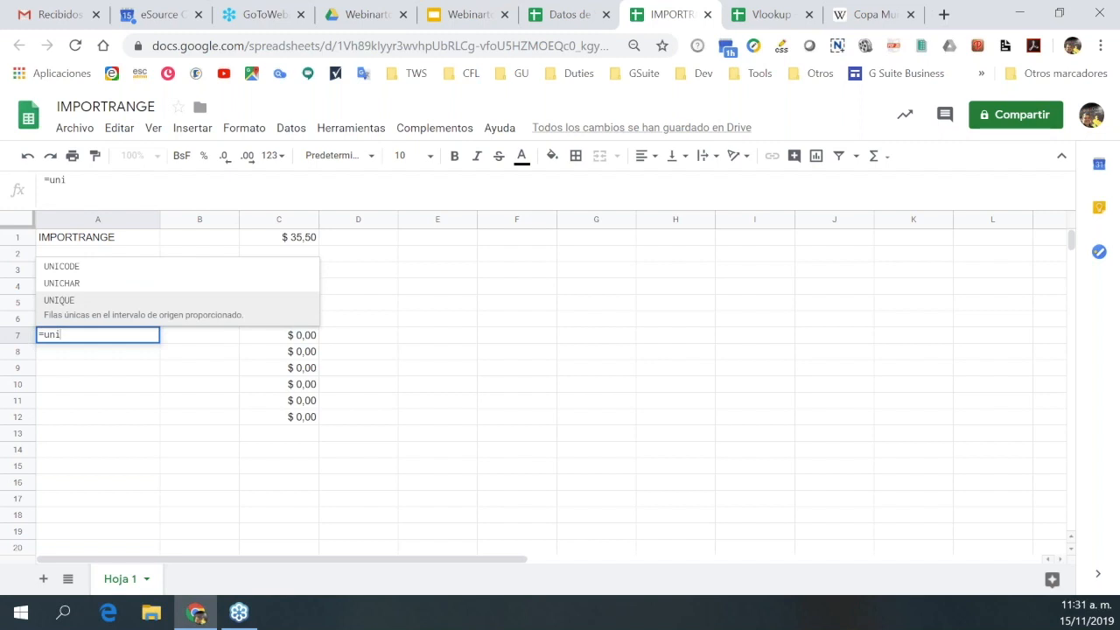
click(65, 311)
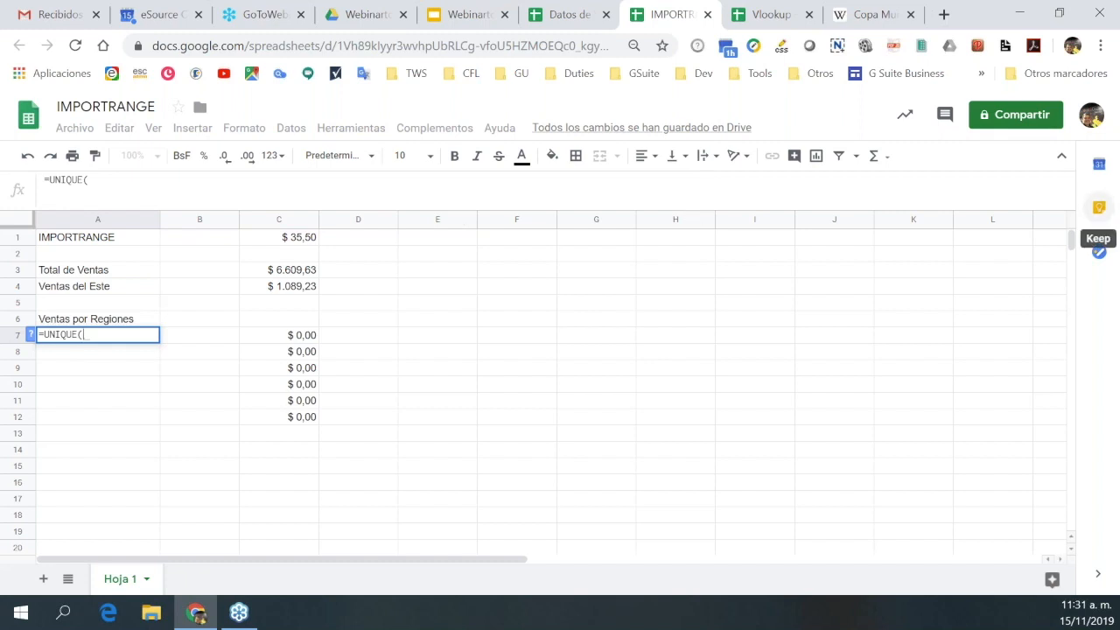
text(import)
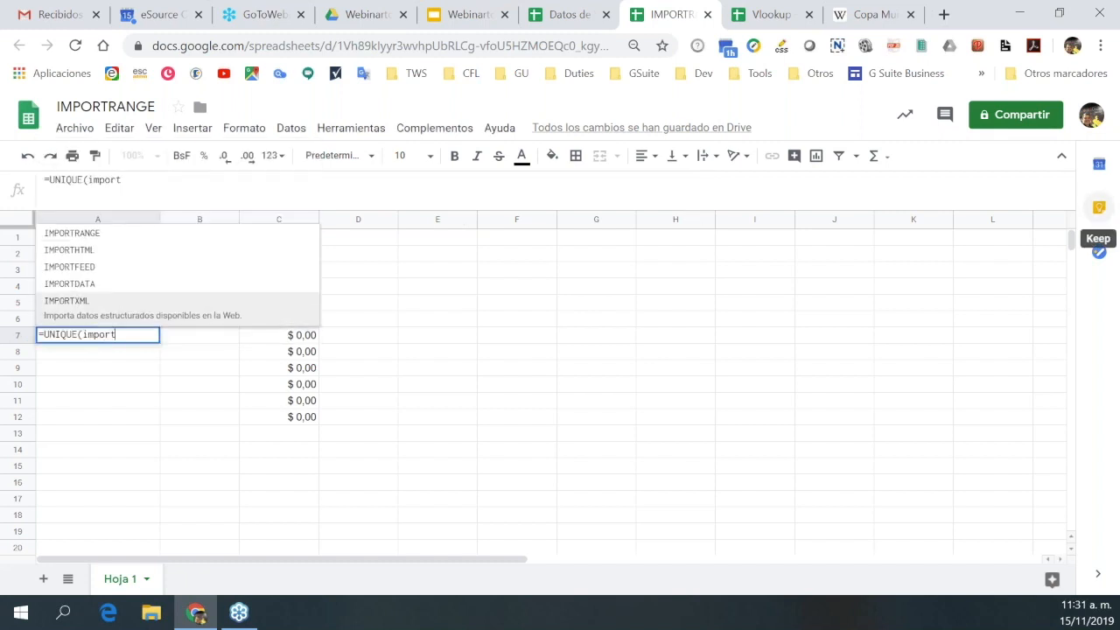
text(rance)
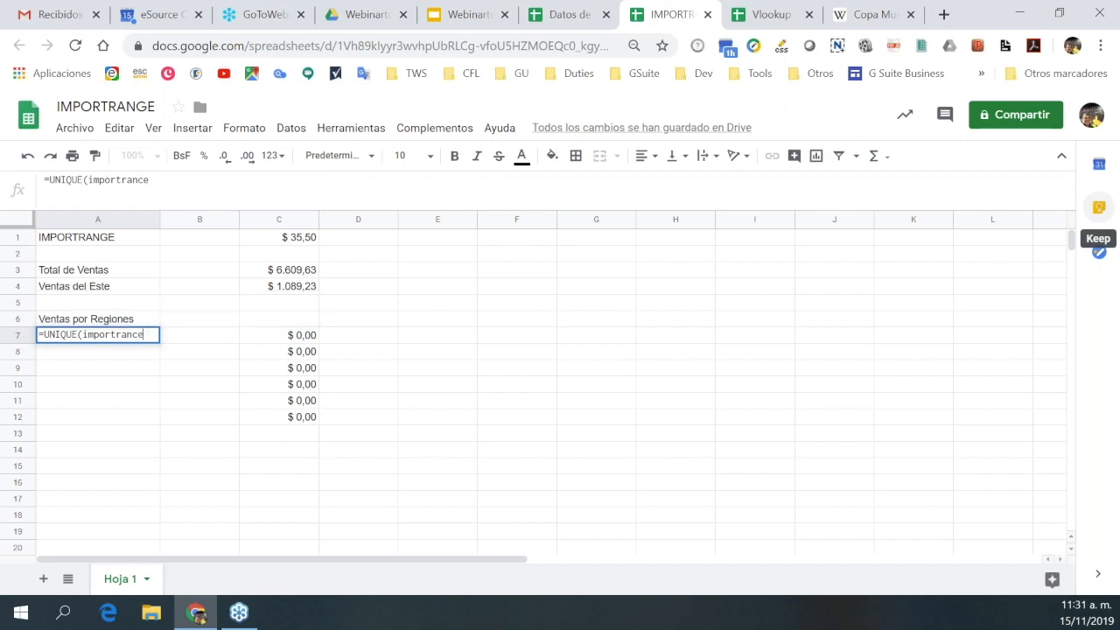
text(()
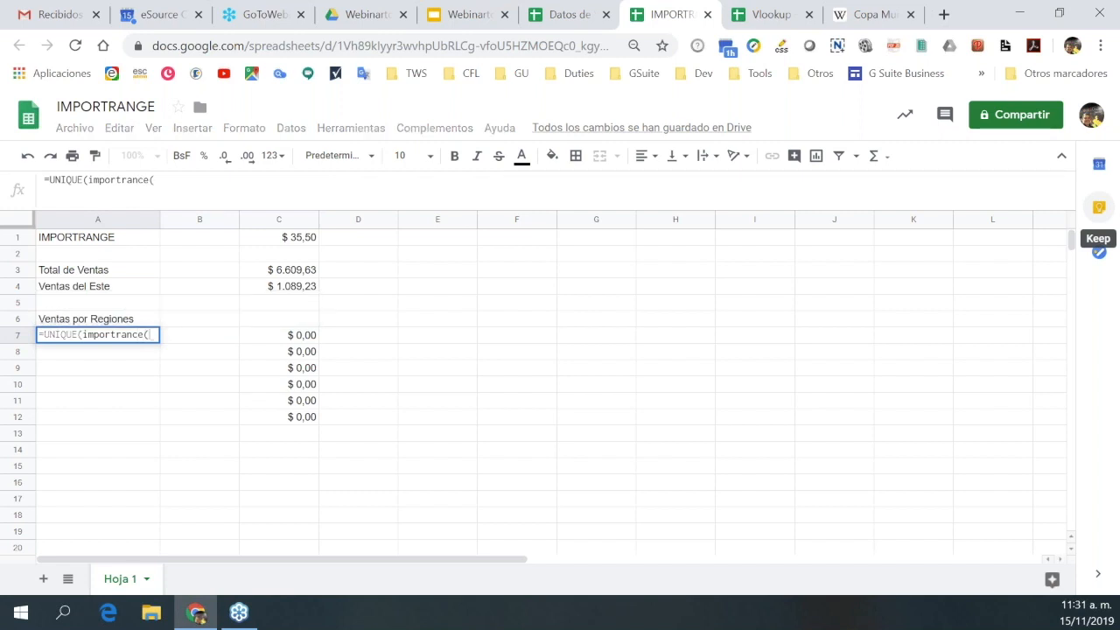
text("")
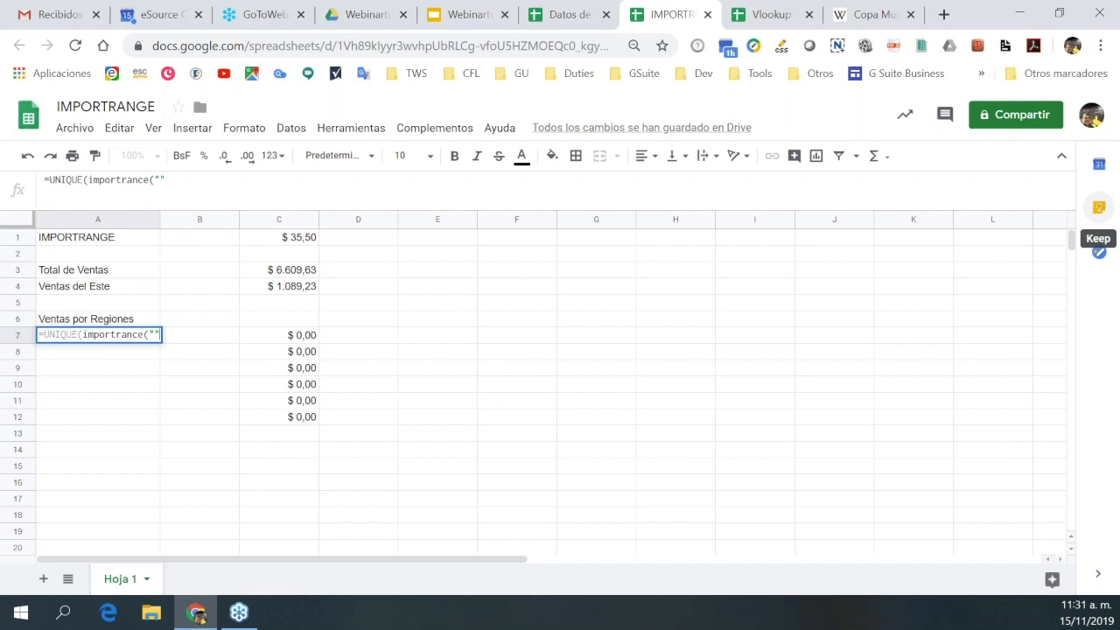
click(565, 29)
click(256, 46)
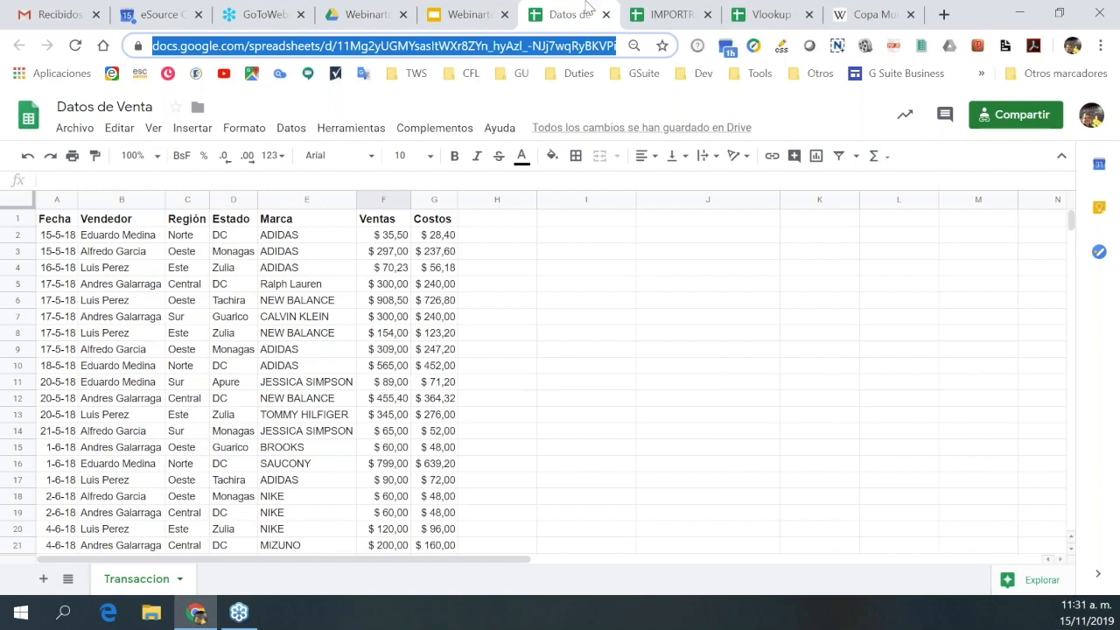
click(679, 15)
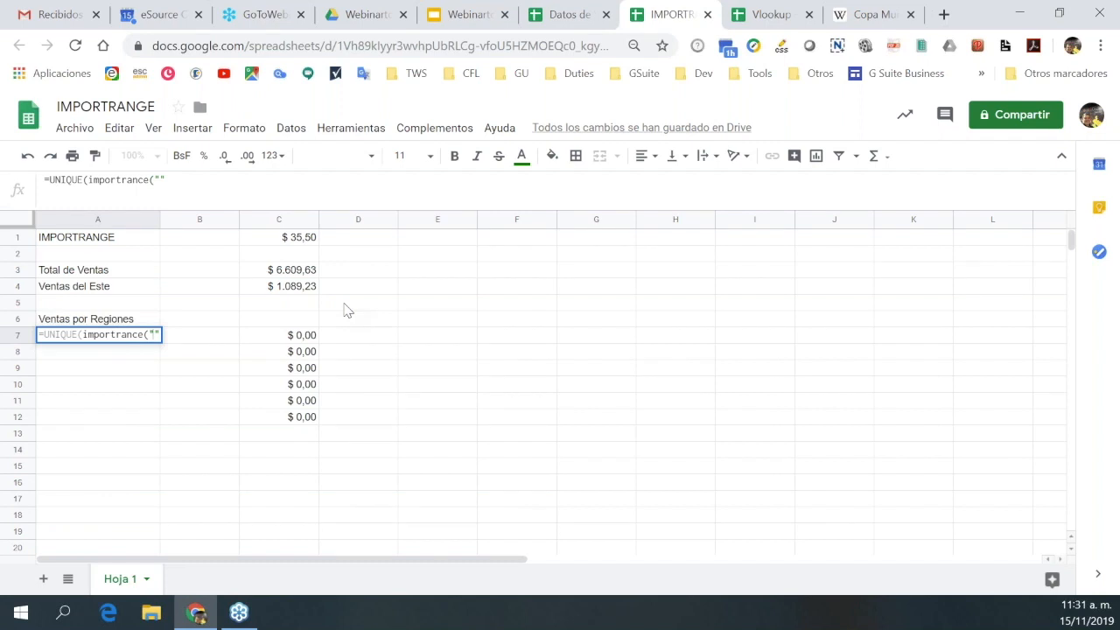
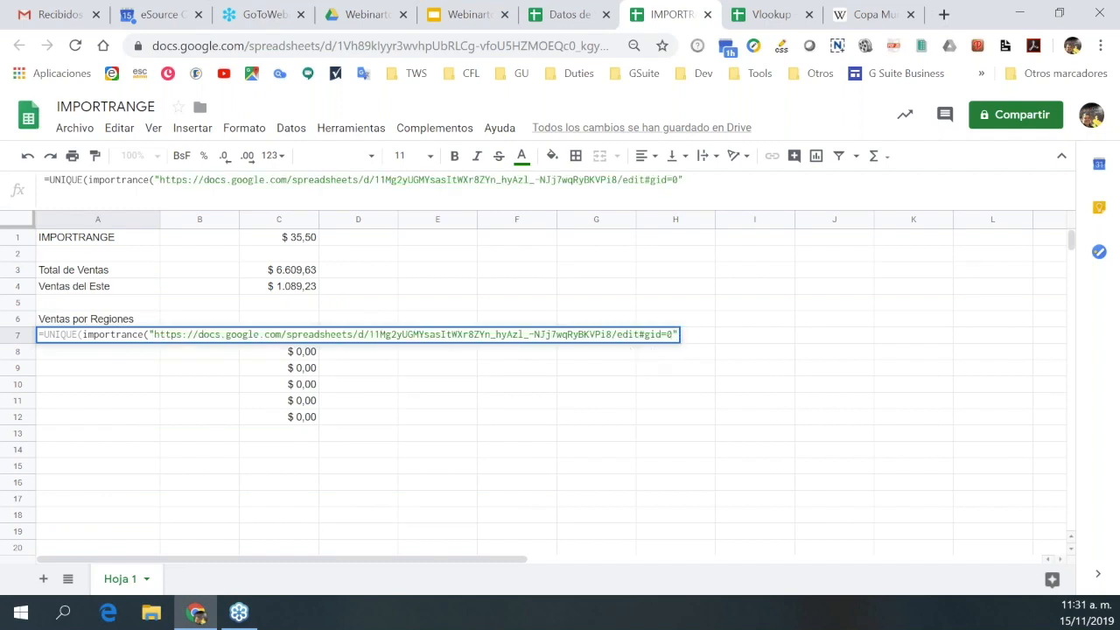
Add the range "Transaccion!c2:c" and enter the formula, which returns #¿NOMBRE?
text(;)
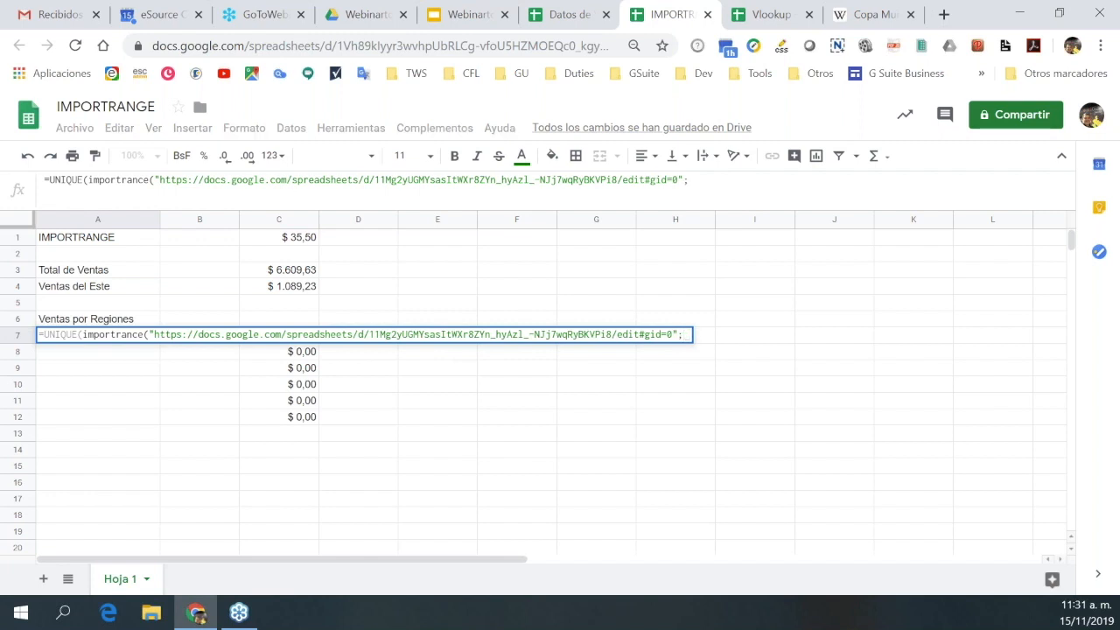
text("")
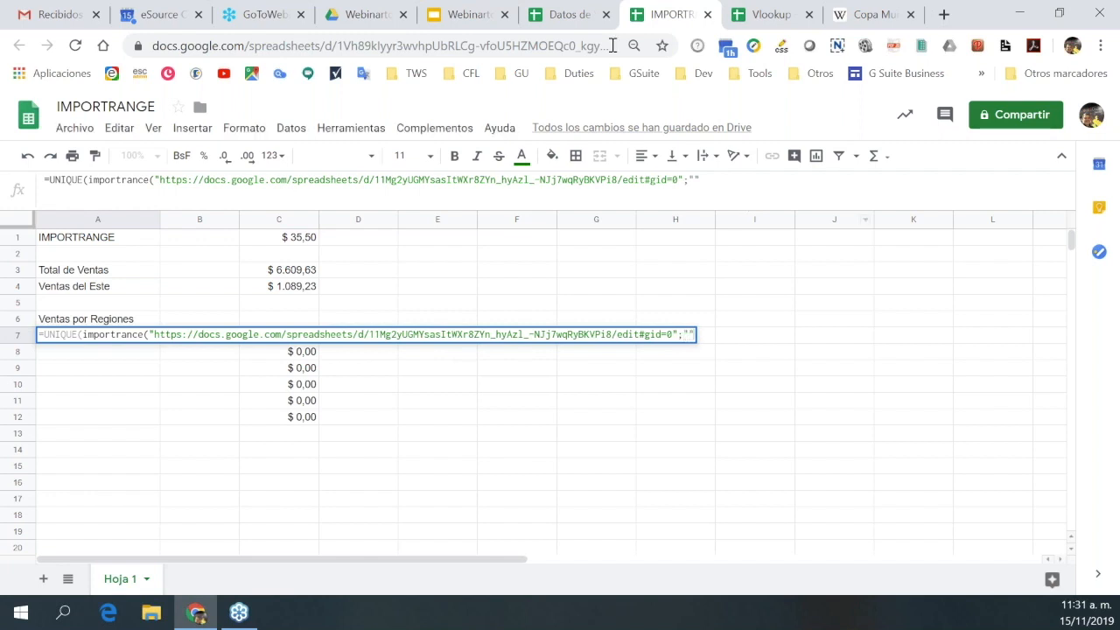
click(570, 15)
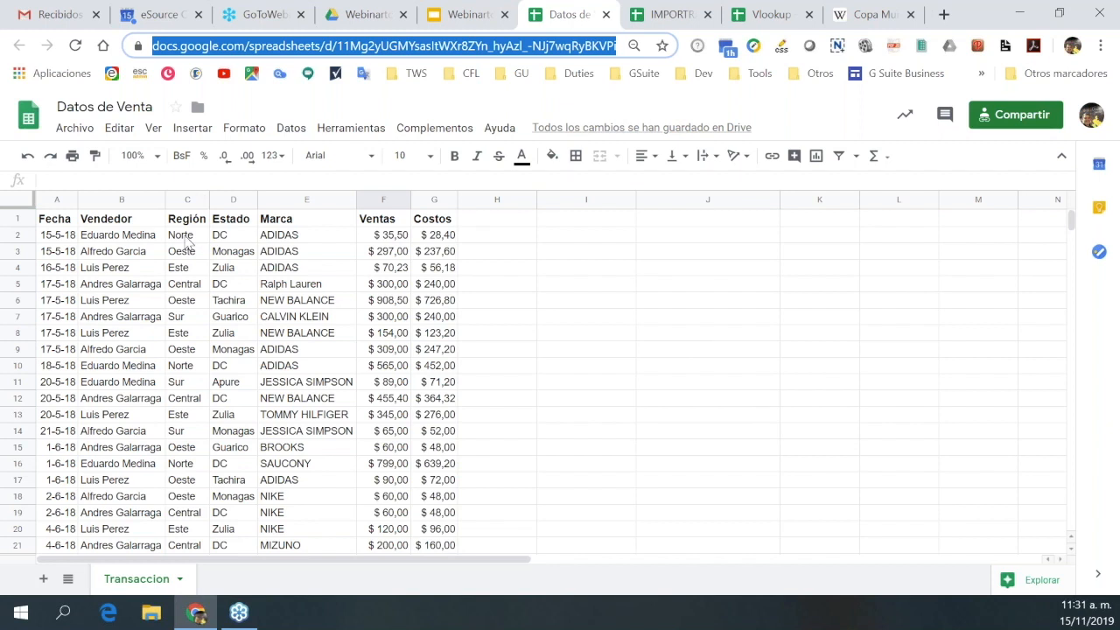
scroll(185, 243, down, 3)
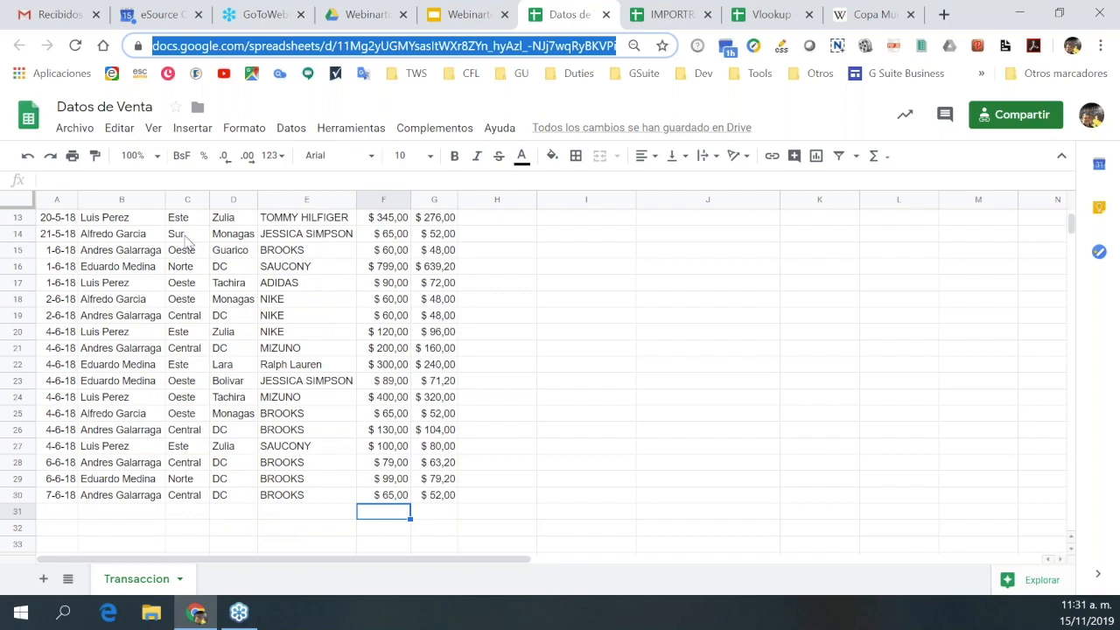
click(665, 15)
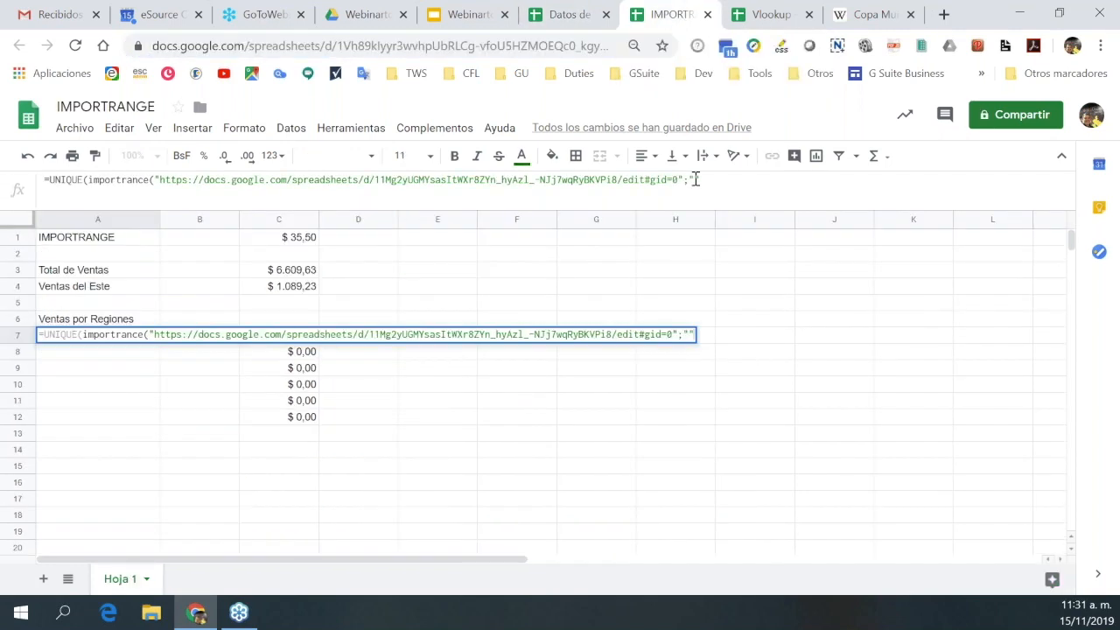
text(Transacc)
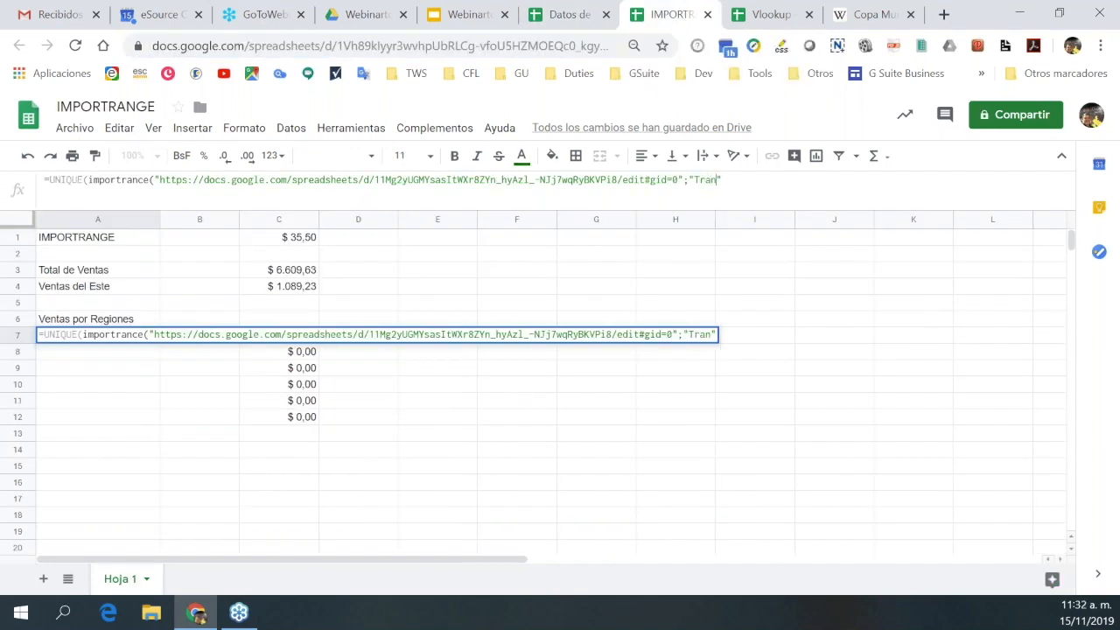
text(ion)
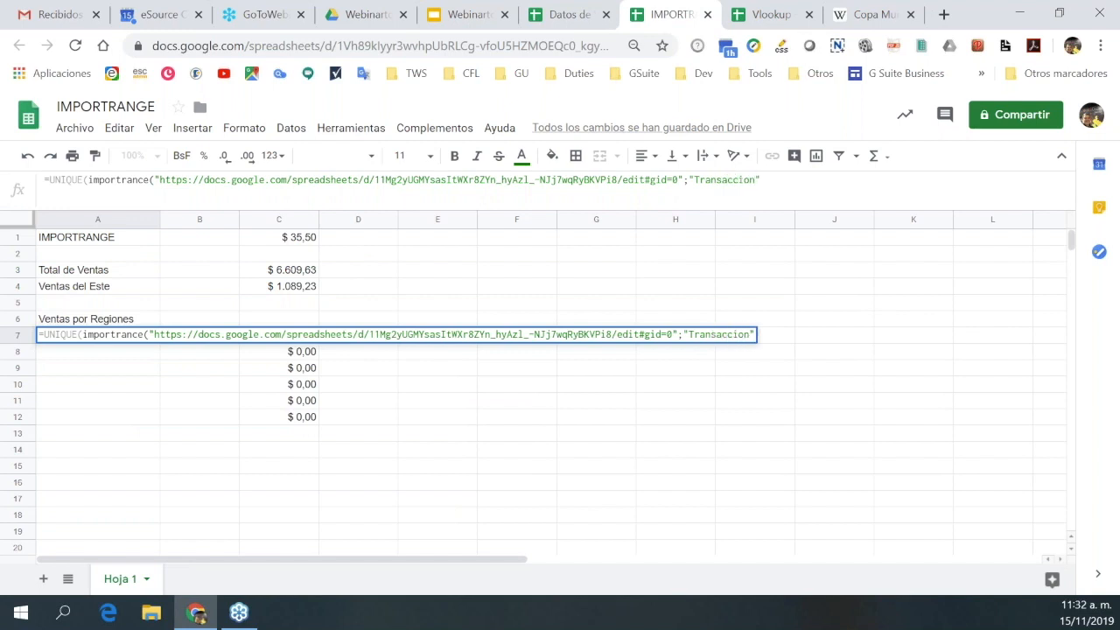
text(!c2:c)
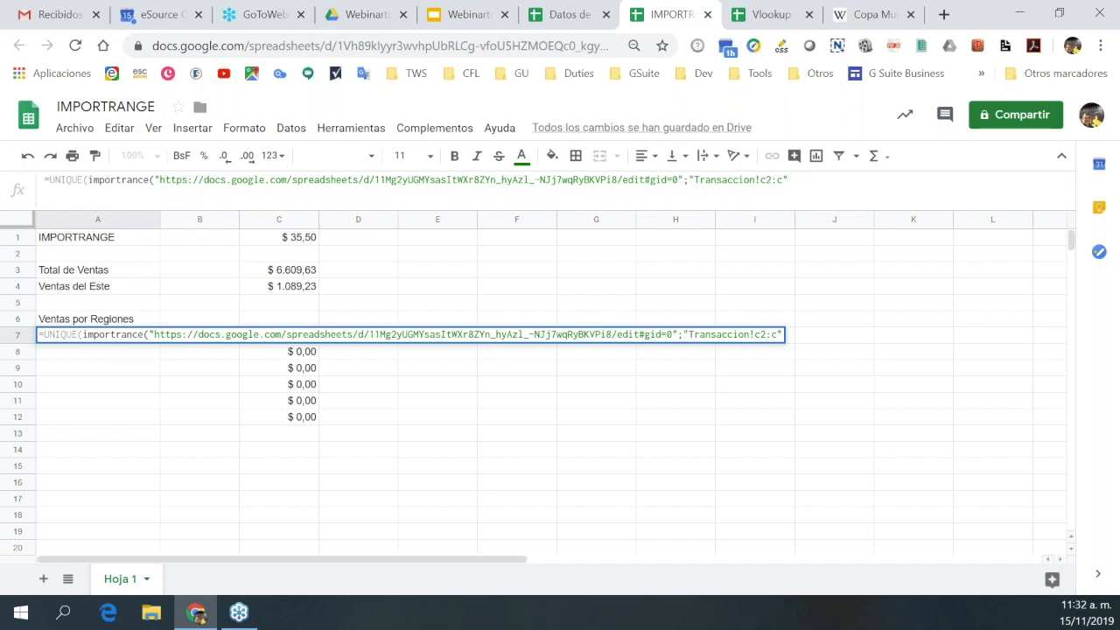
key(Return)
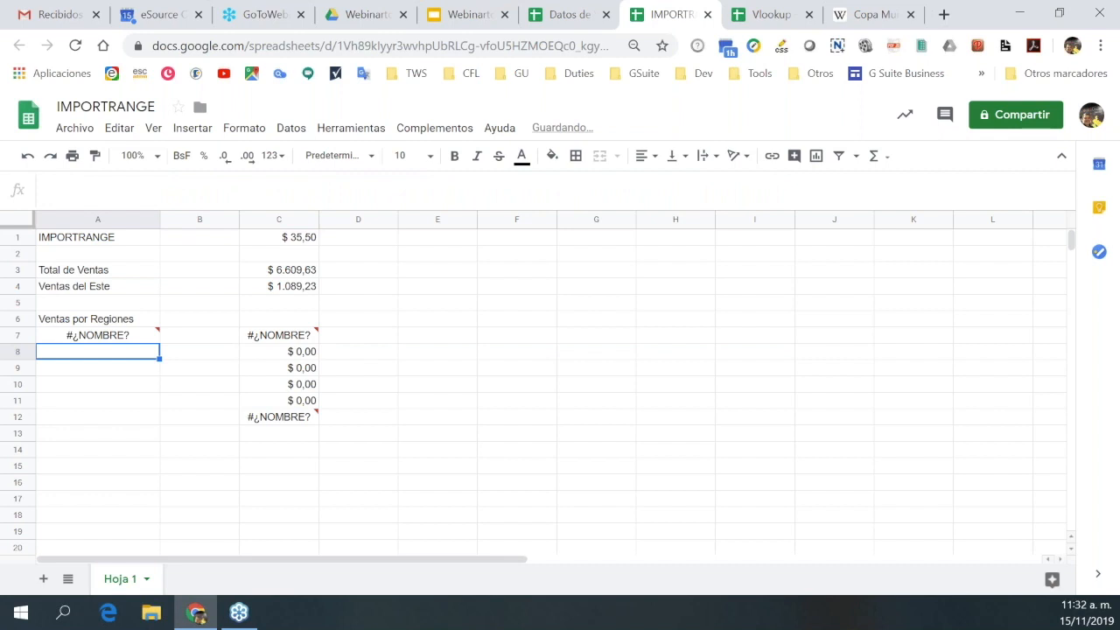
Correct importrance to IMPORTRANGE in A7 so Norte, Oeste, Este, Central and Sur load with sales.
click(97, 335)
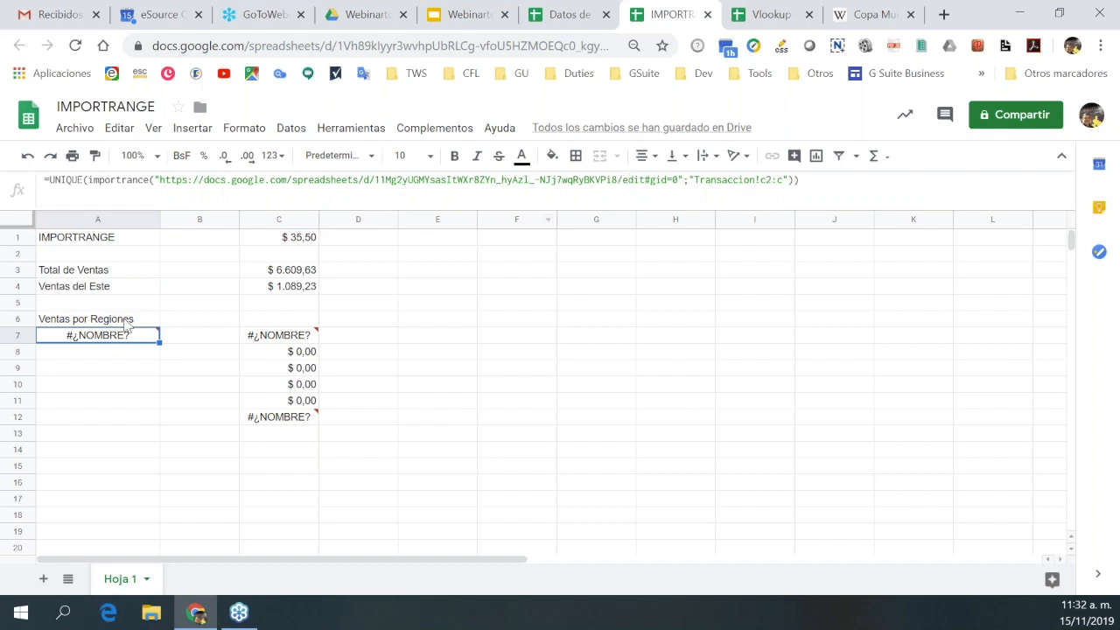
mouse_move(118, 342)
key(Return)
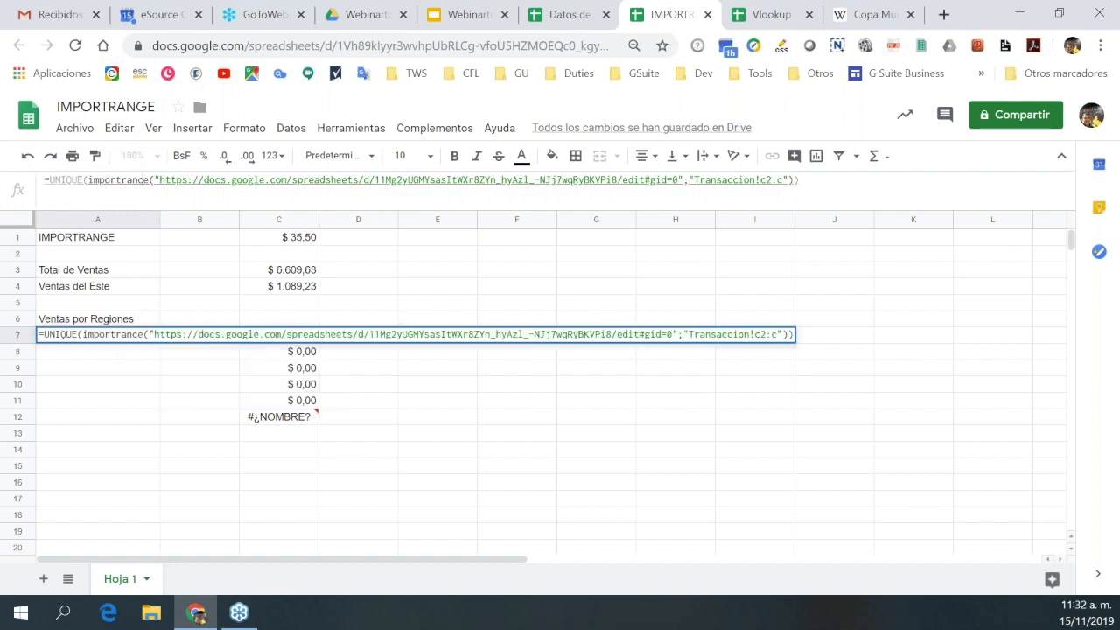
click(145, 179)
text(\)
key(BackSpace)
key(BackSpace)
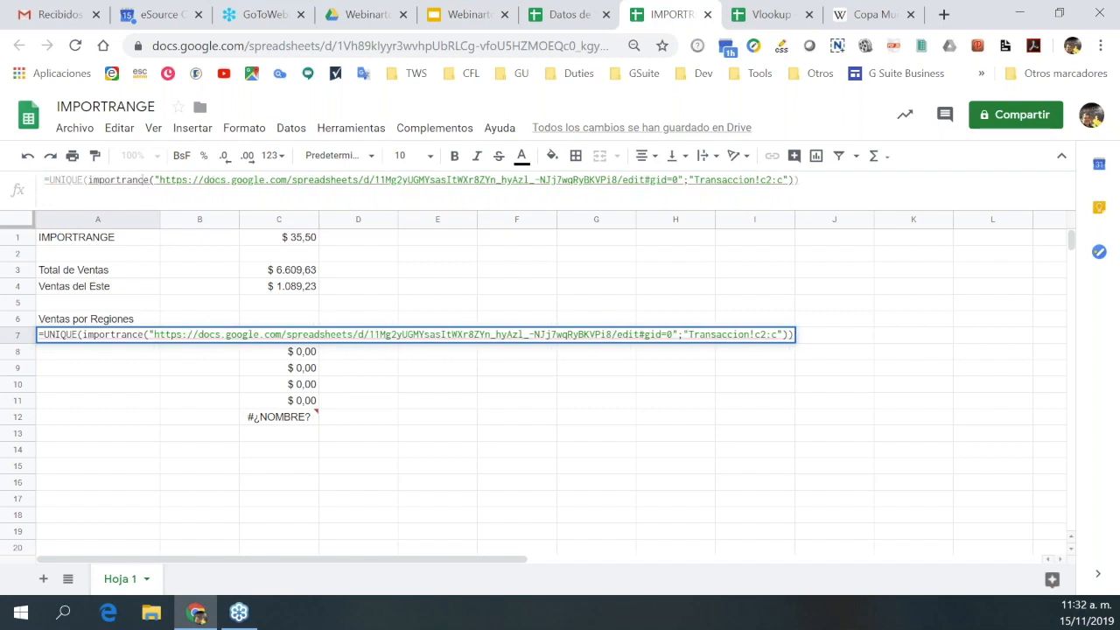
text(g)
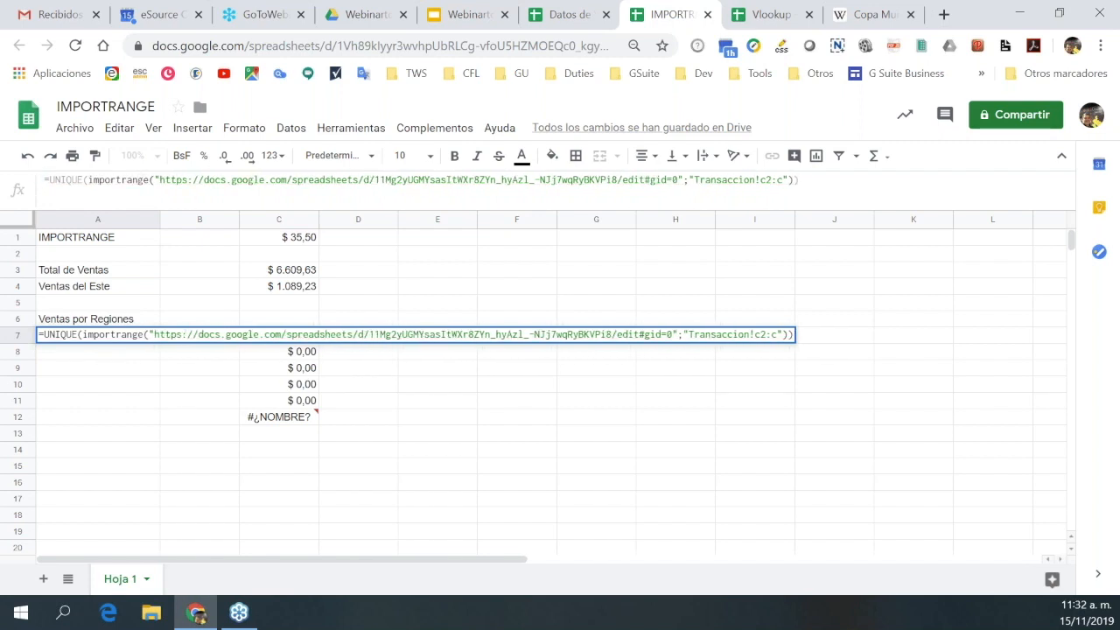
click(153, 179)
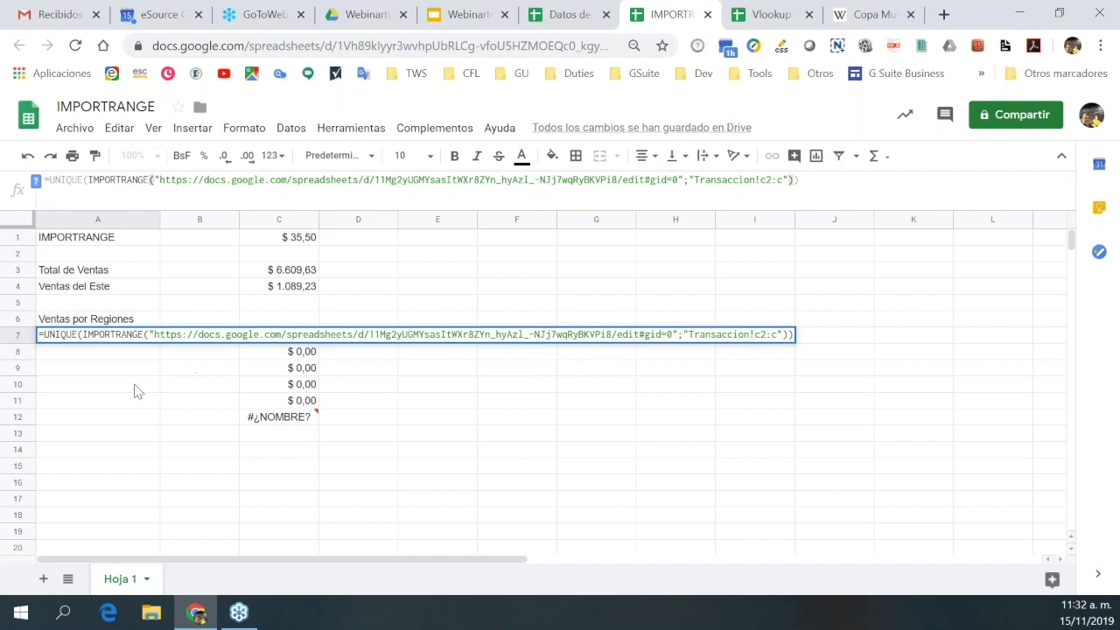
click(891, 179)
key(Return)
key(Up)
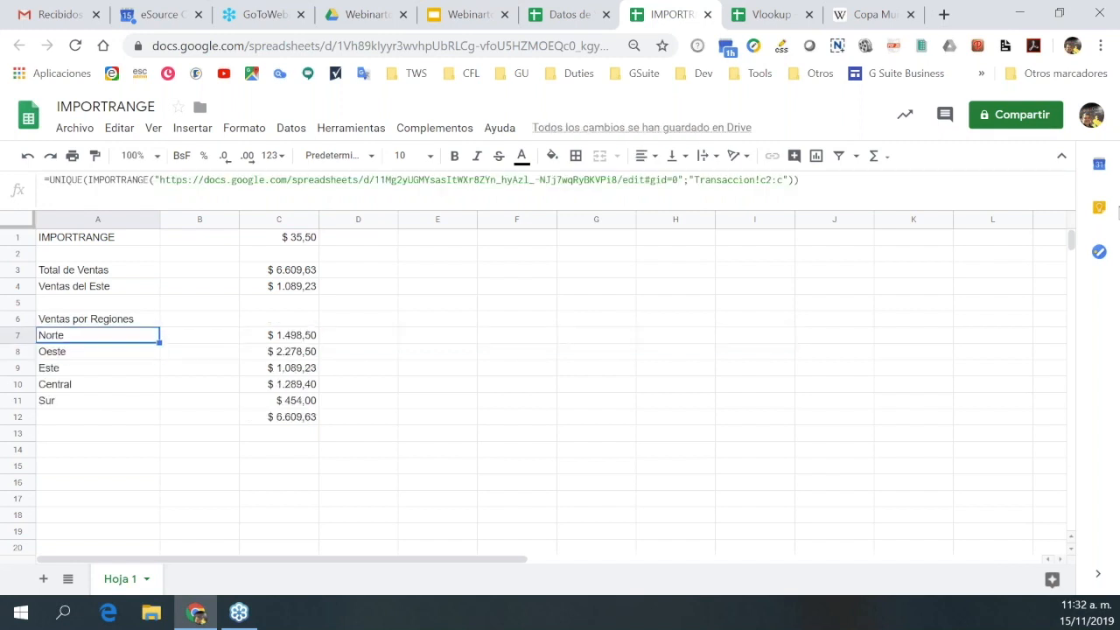
Check row 7's results and C7's SUMAPRODUCTO formula against the Datos de Venta sheet.
key(Right)
key(Right)
key(Left)
key(Left)
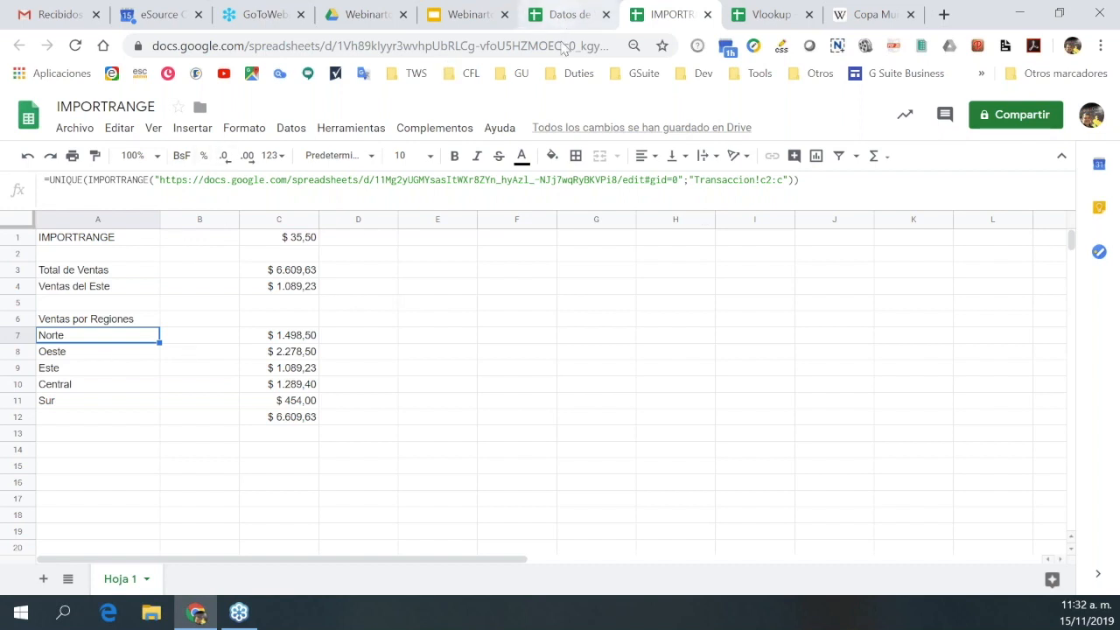
click(569, 14)
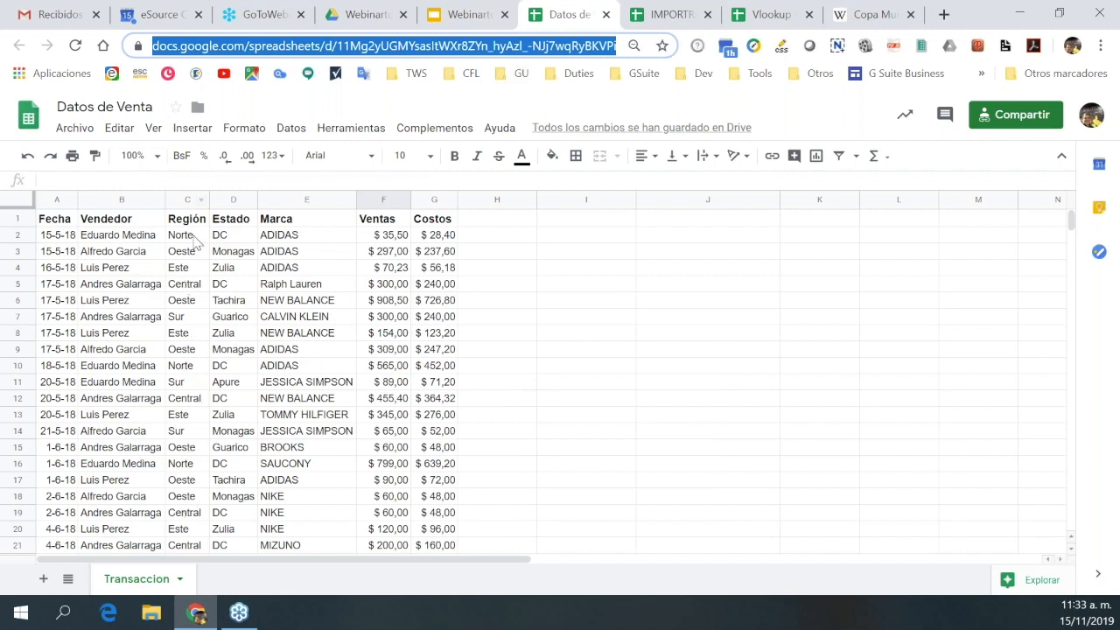
click(672, 14)
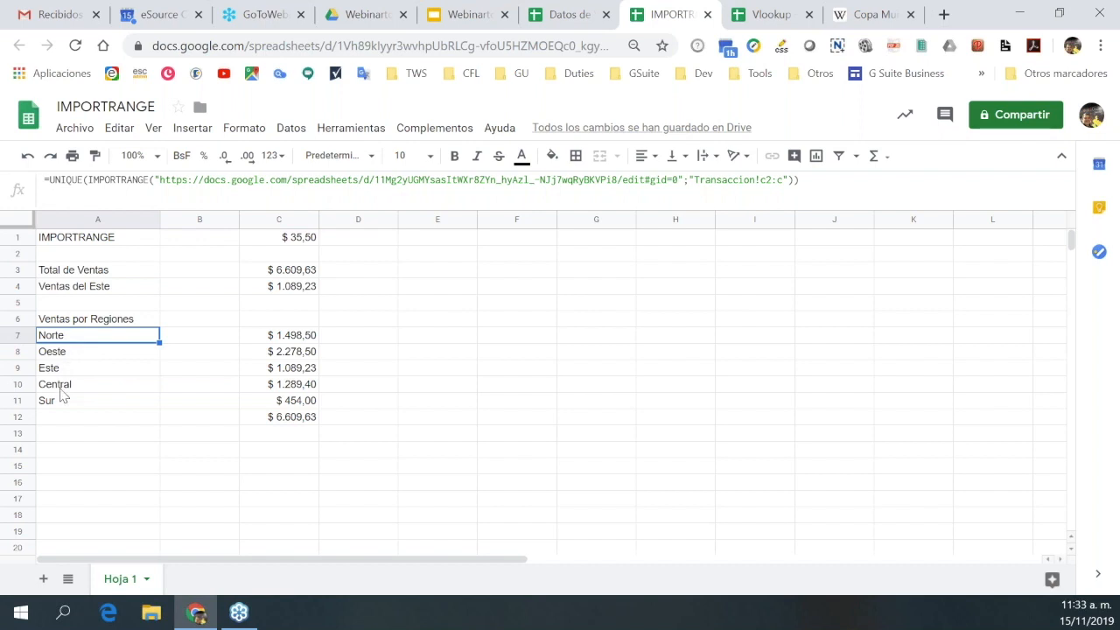
click(297, 338)
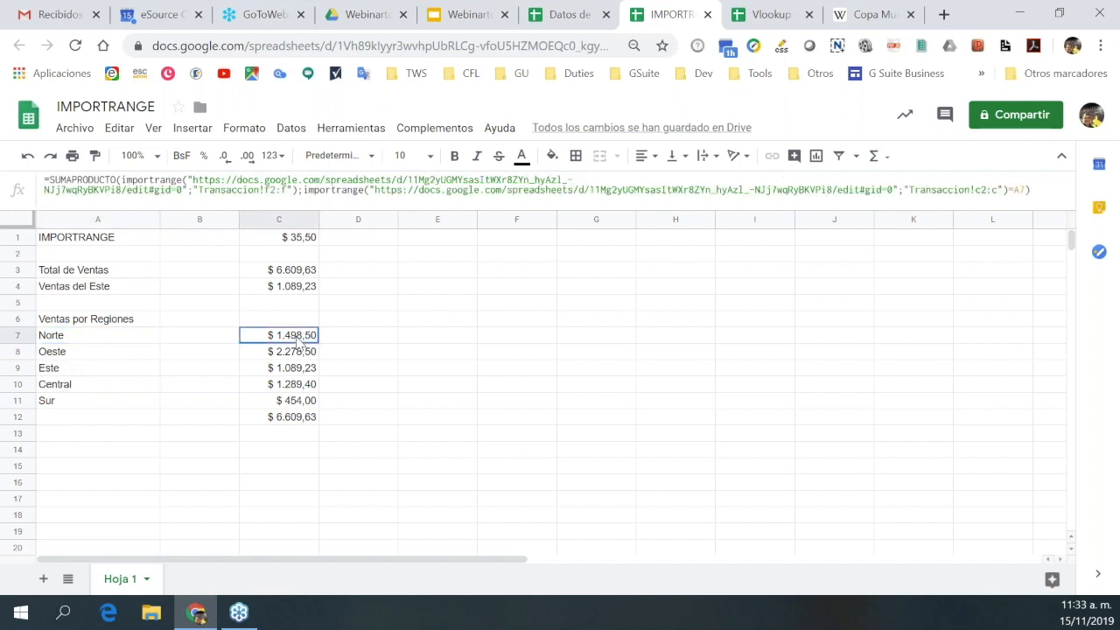
Copy A7's UNIQUE(IMPORTRANGE) formula text and start editing cell A14.
click(68, 340)
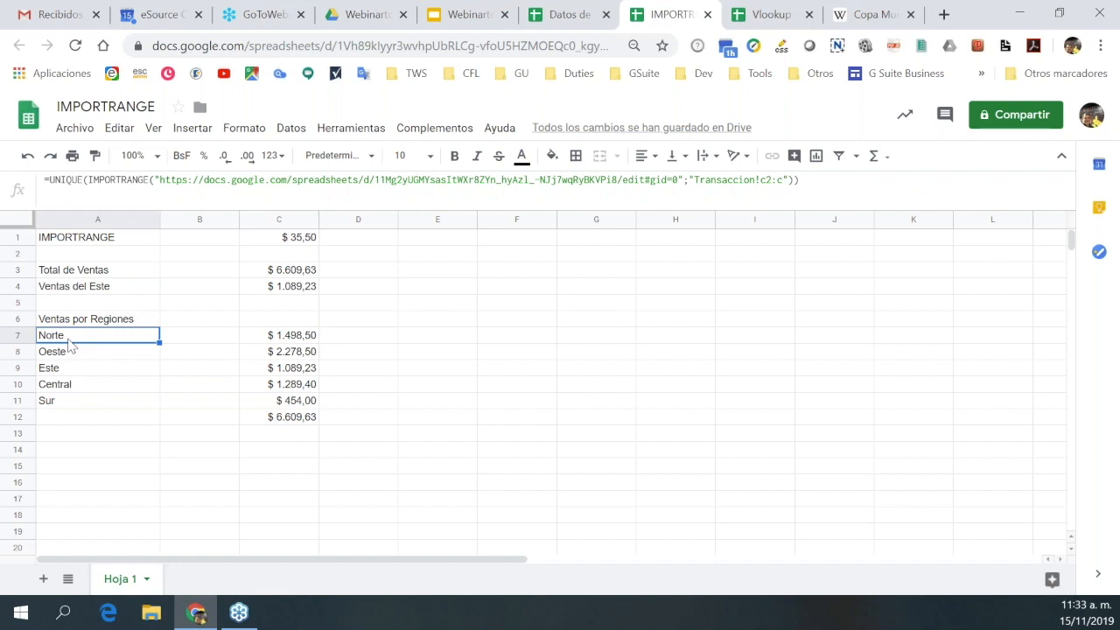
key(ctrl+c)
click(68, 471)
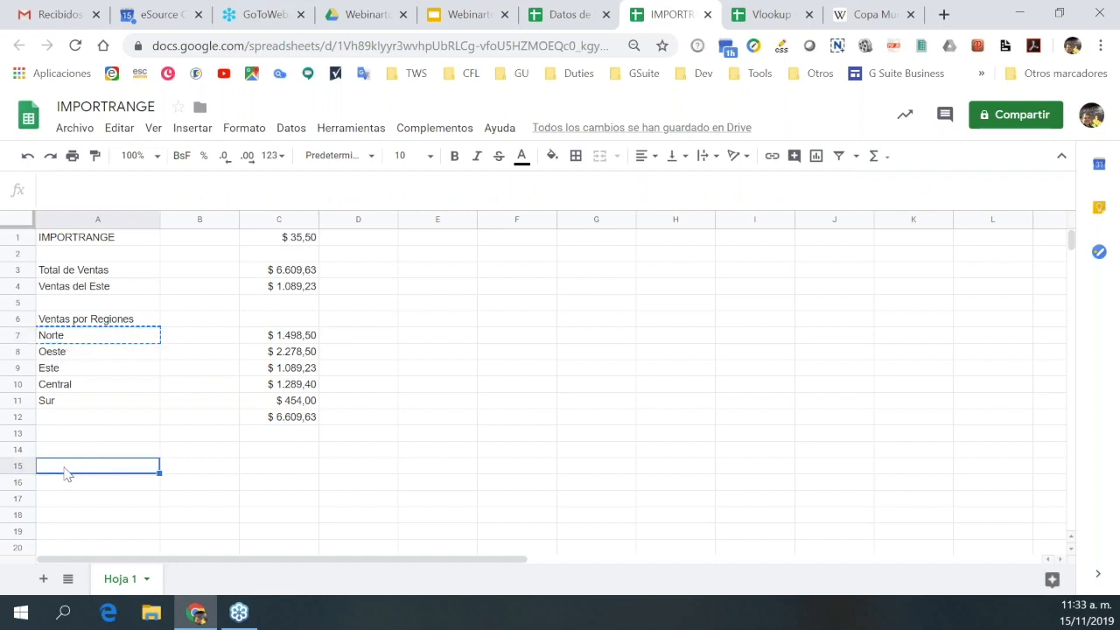
click(70, 341)
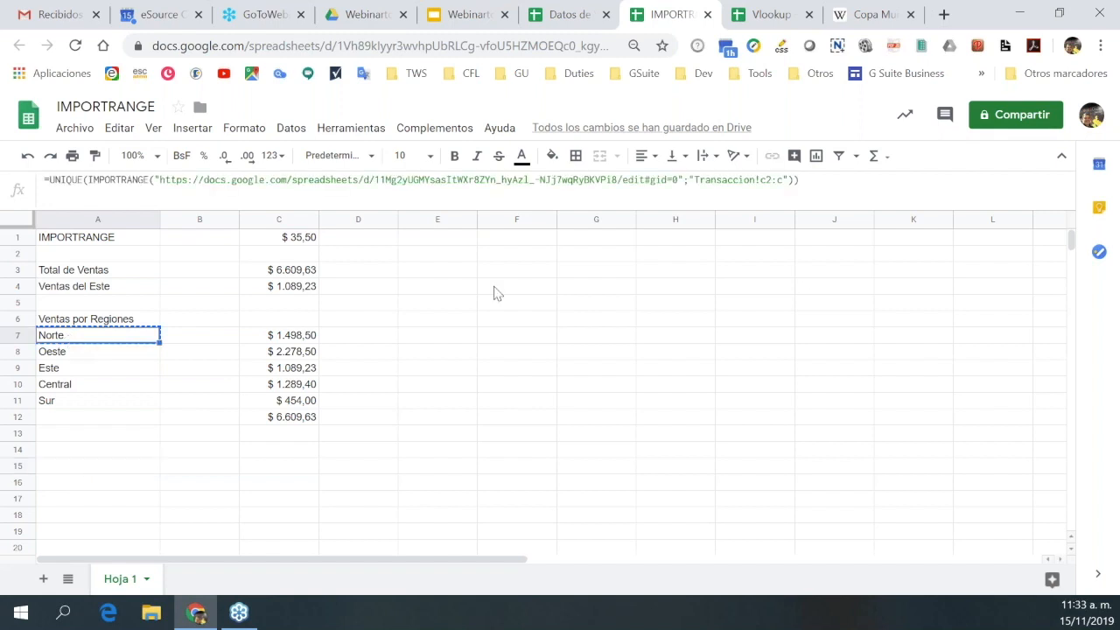
drag(798, 180, 5, 189)
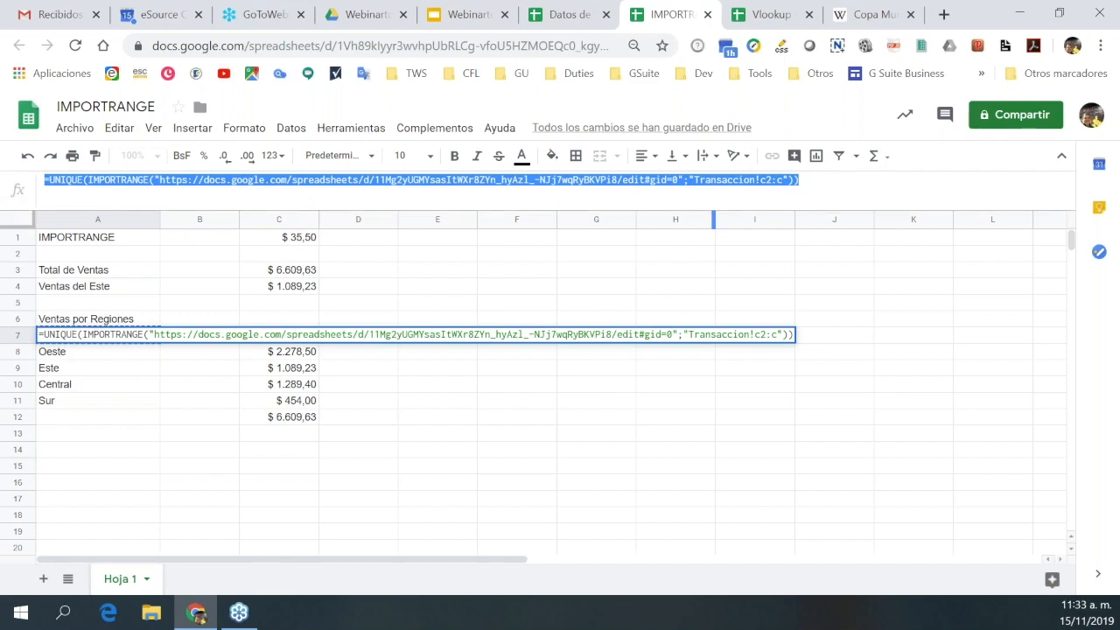
click(573, 19)
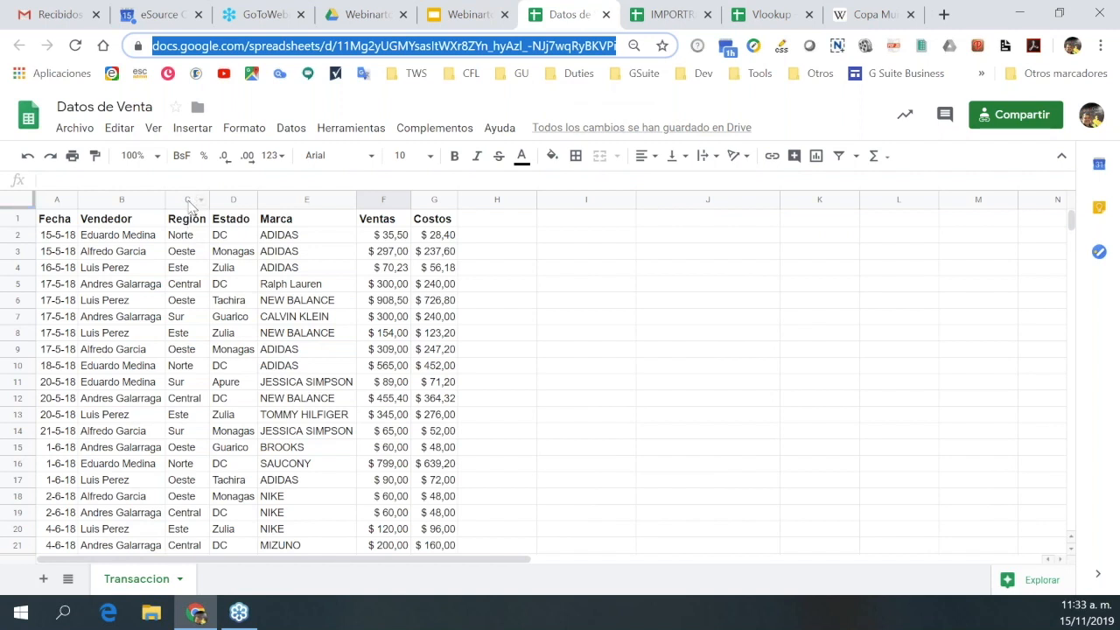
click(674, 16)
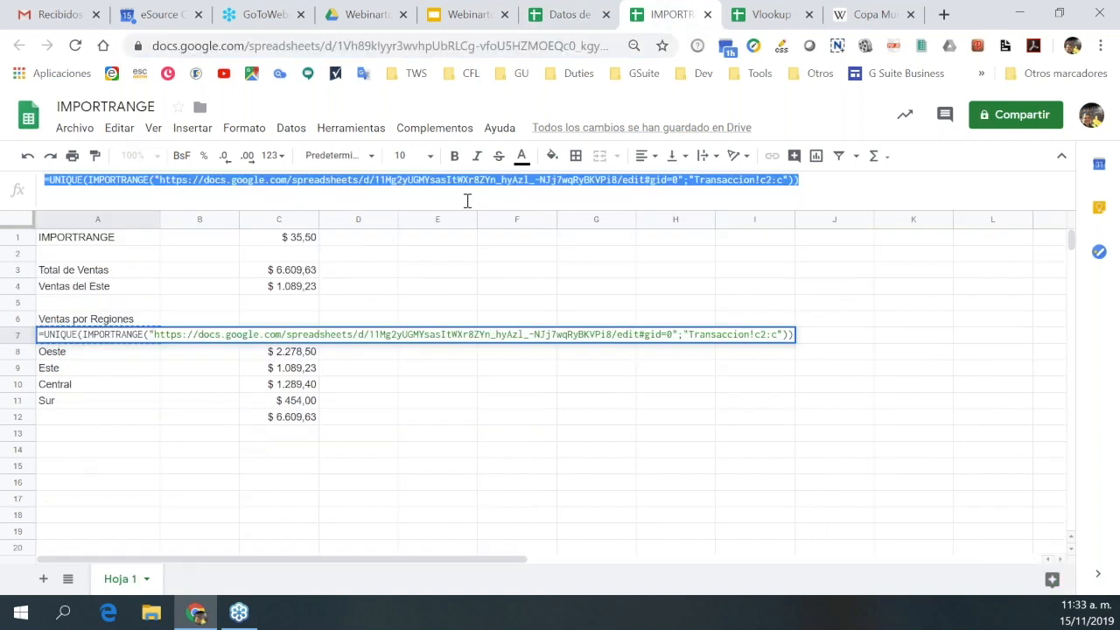
click(64, 453)
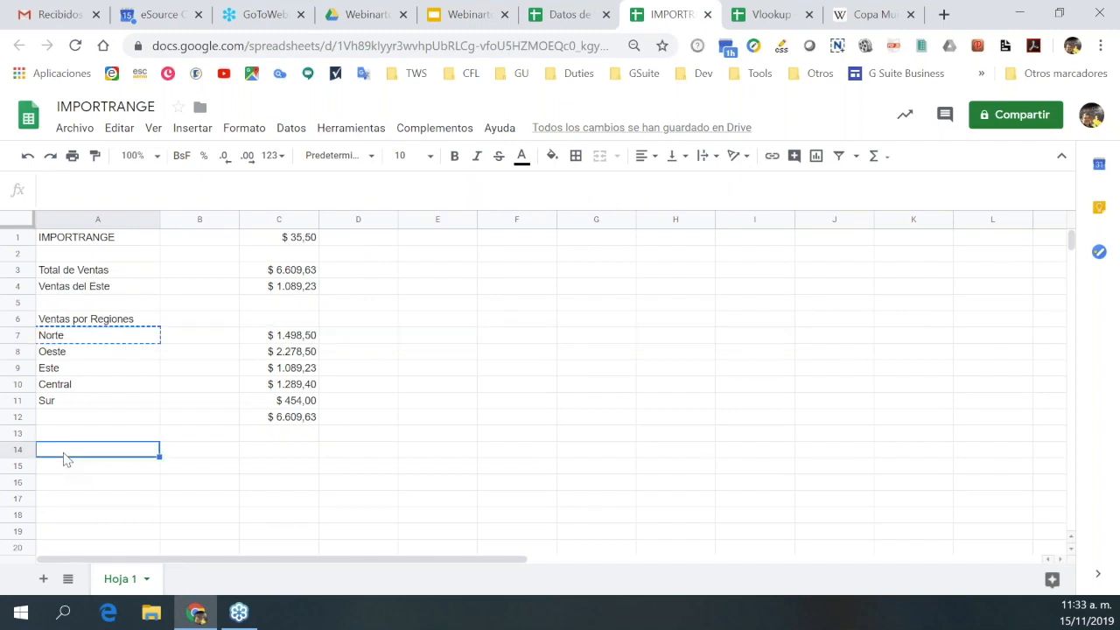
click(128, 191)
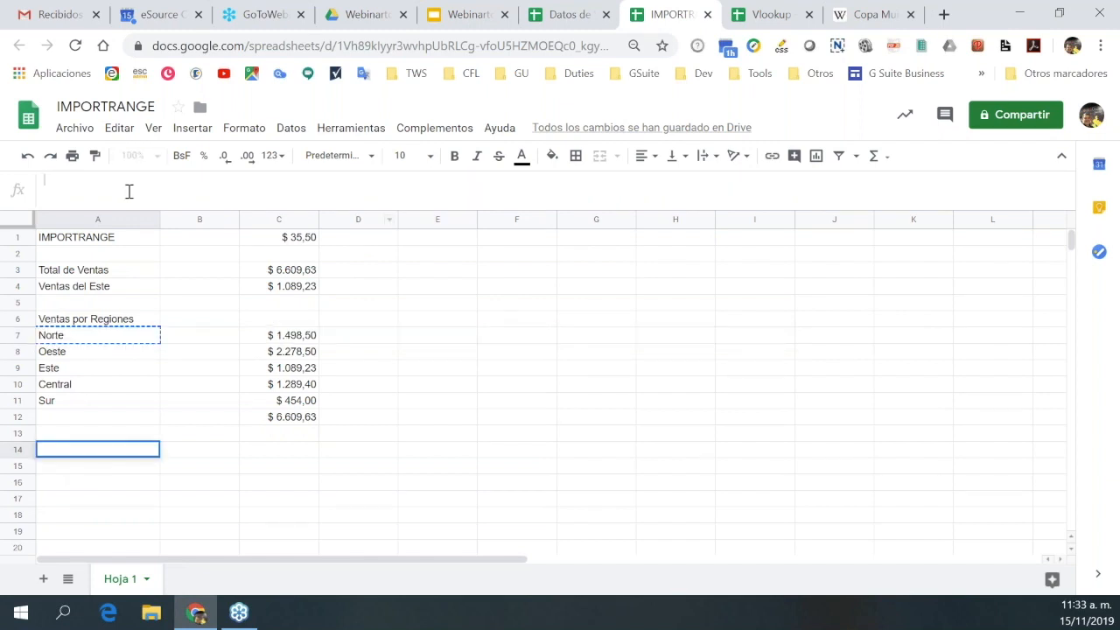
Paste the formula into A14 with range Transaccion!b2:b to list the unique sellers.
key(ctrl+v)
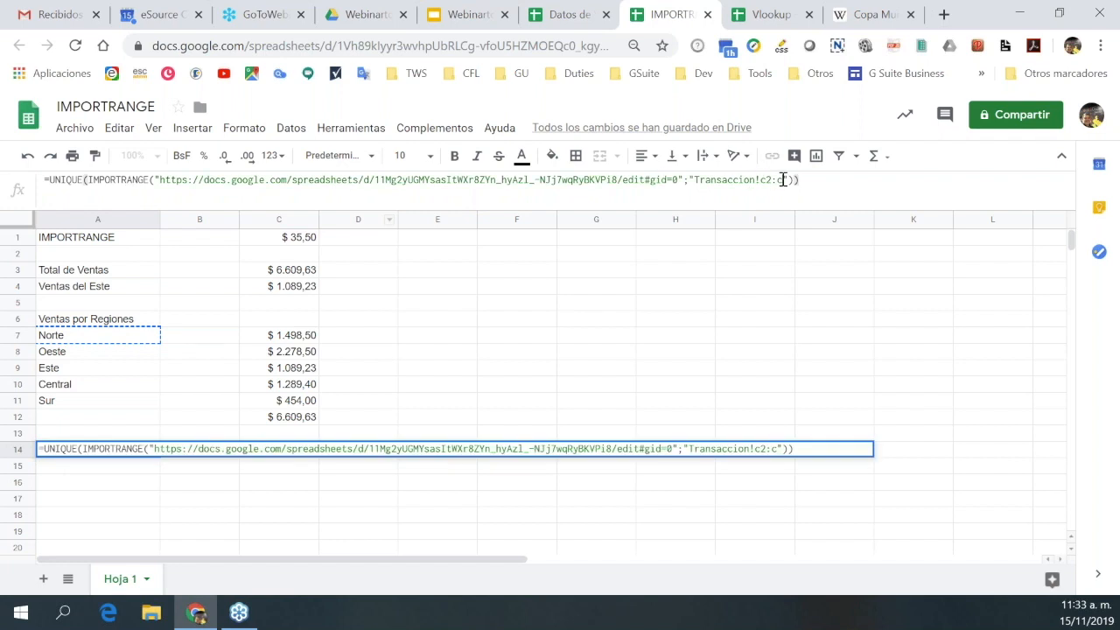
key(Left)
key(Left)
key(Left)
key(BackSpace)
text(b)
key(Left)
key(BackSpace)
text(b)
key(Right)
key(Right)
key(Right)
key(Return)
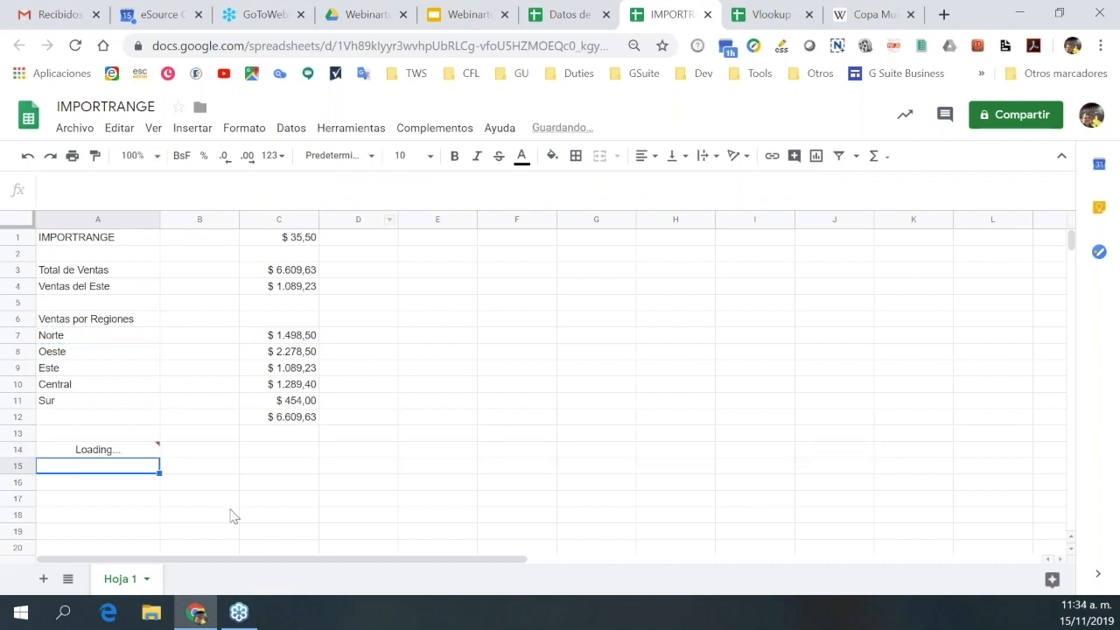
Review the seller list and add a new blank sheet, Hoja 2.
scroll(249, 489, down, 1)
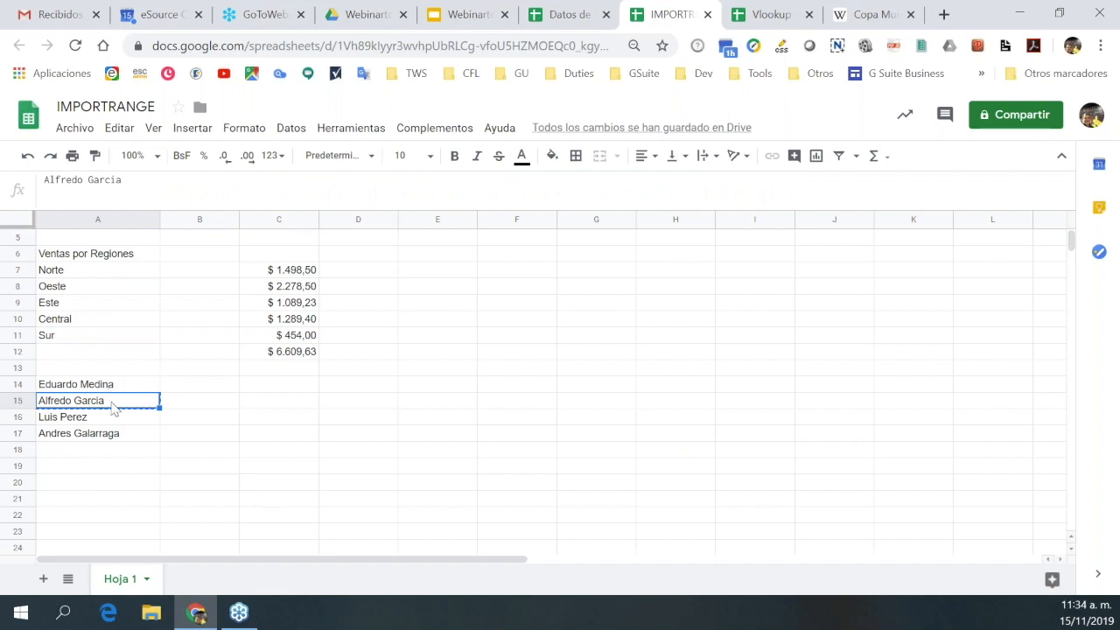
key(Up)
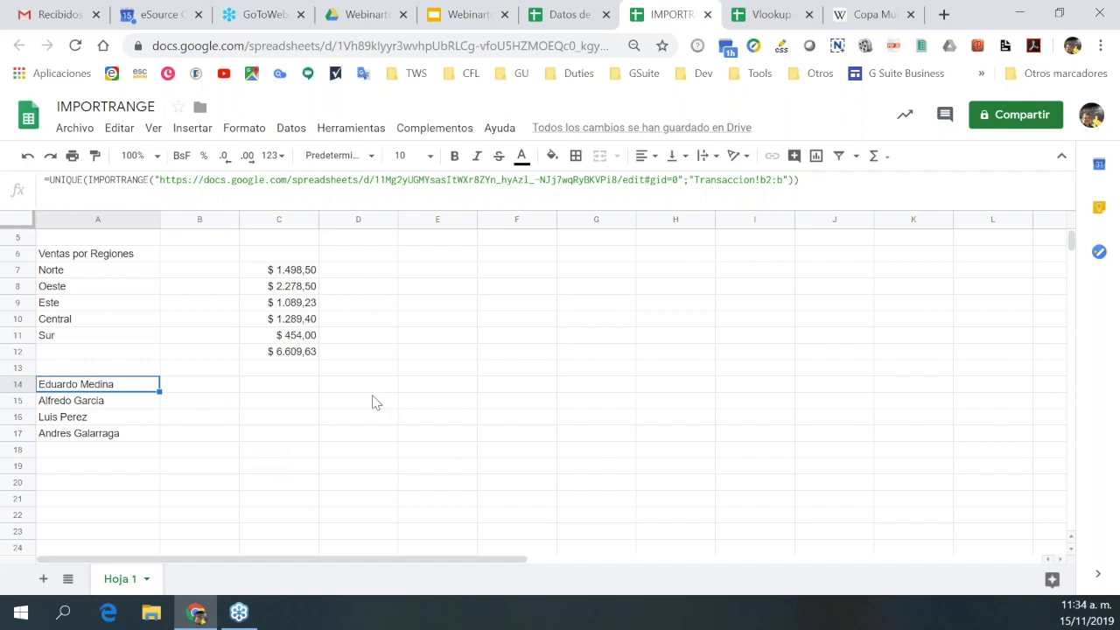
scroll(795, 360, up, 1)
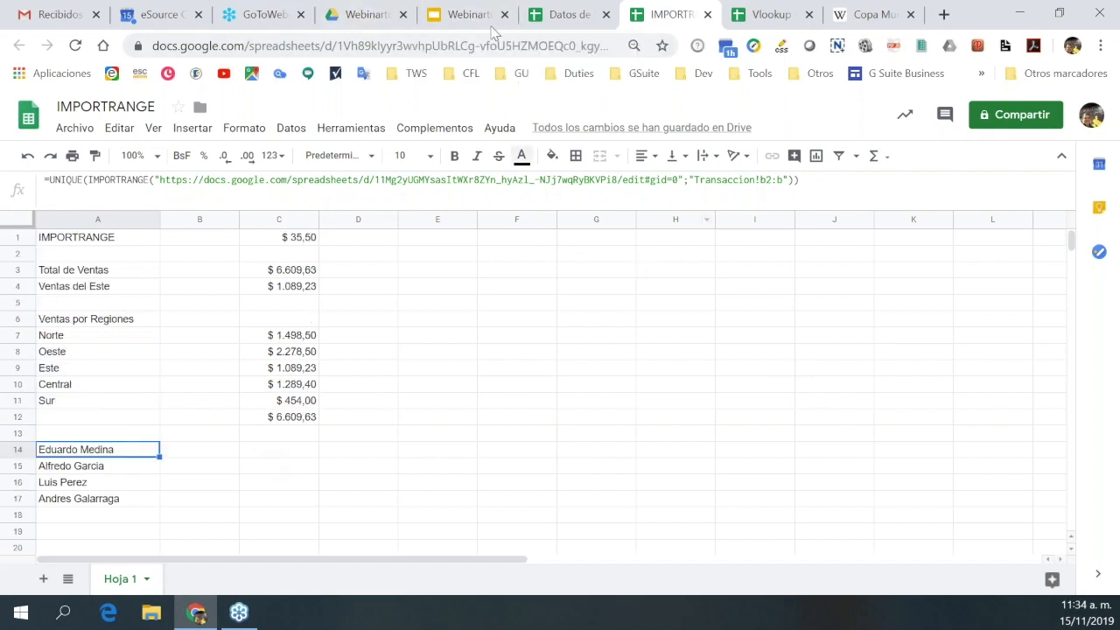
click(42, 579)
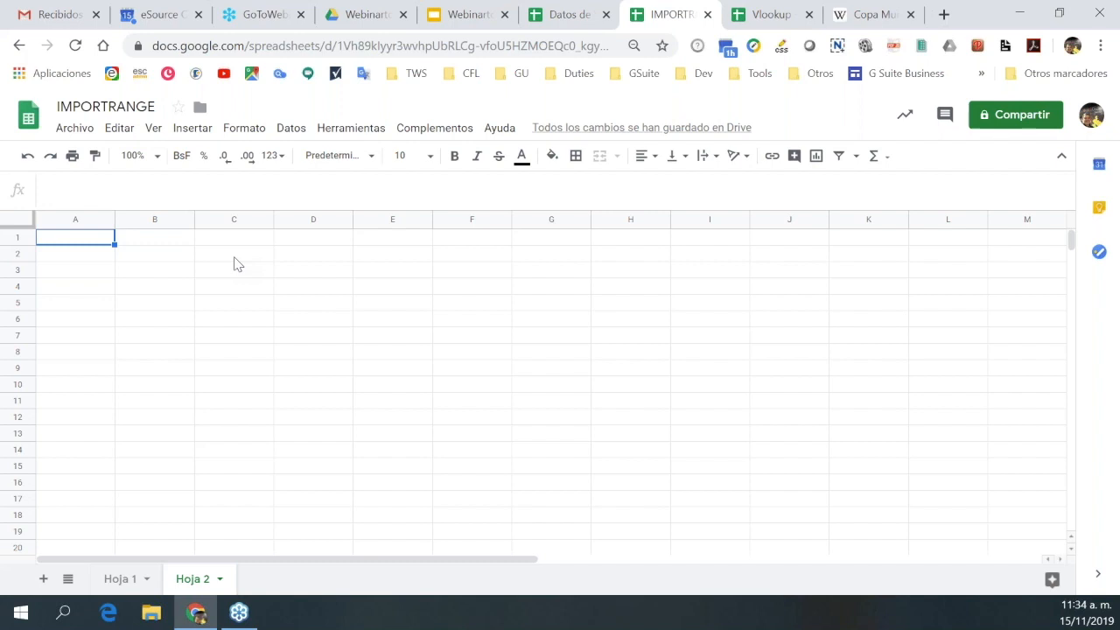
Scroll the Copa Mundial de Fútbol article down to the Palmarés table of 24 top-four teams.
click(874, 17)
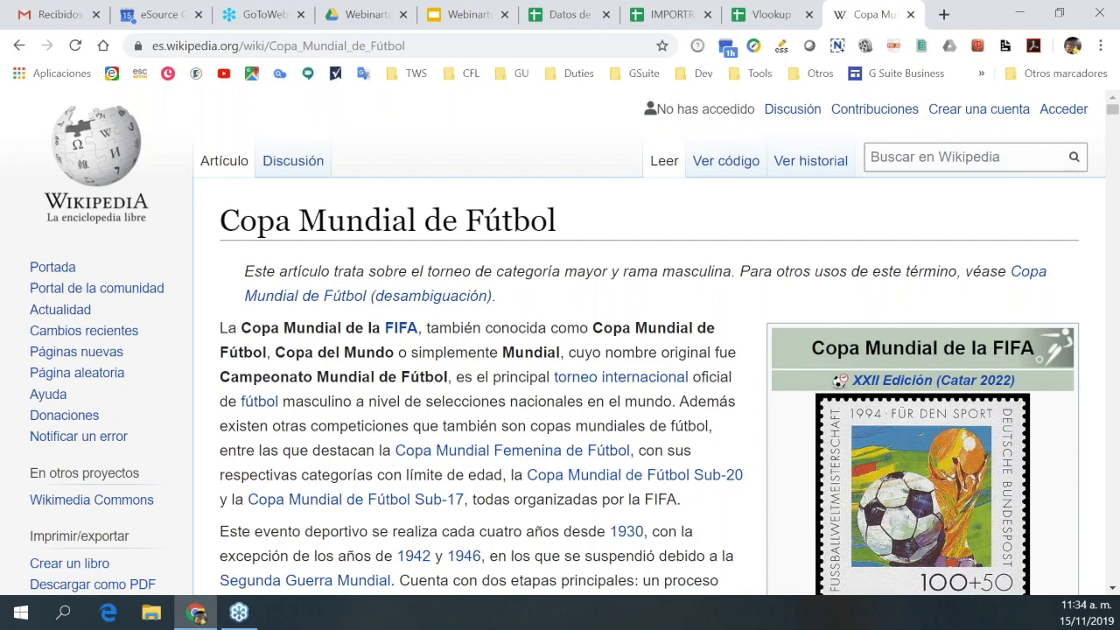
scroll(559, 350, down, 1)
scroll(571, 398, up, 1)
scroll(549, 347, down, 1)
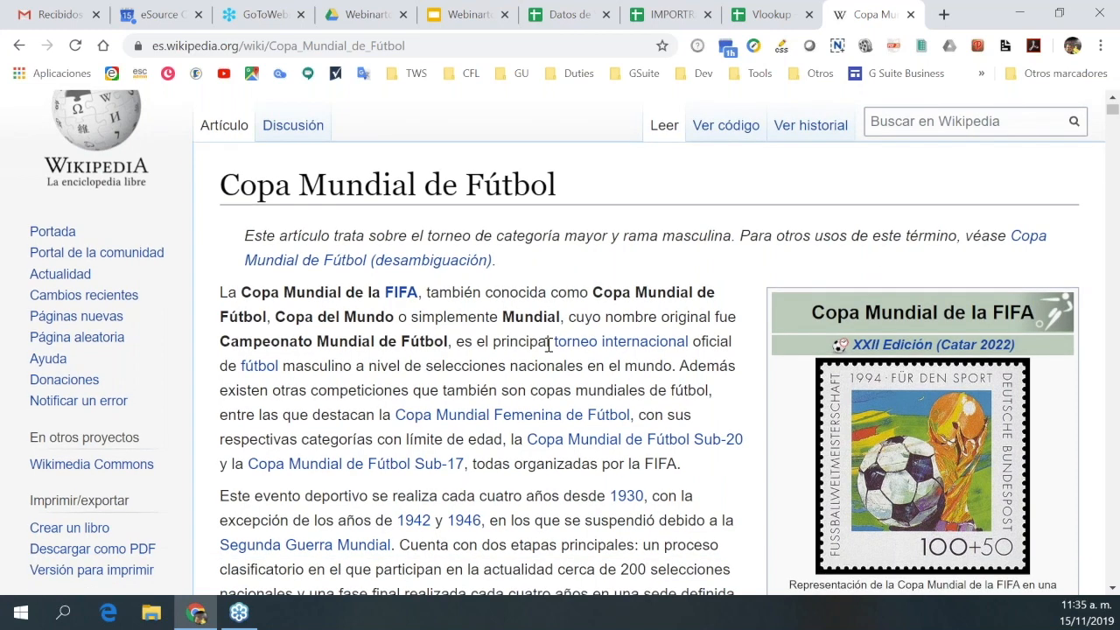
scroll(549, 344, down, 3)
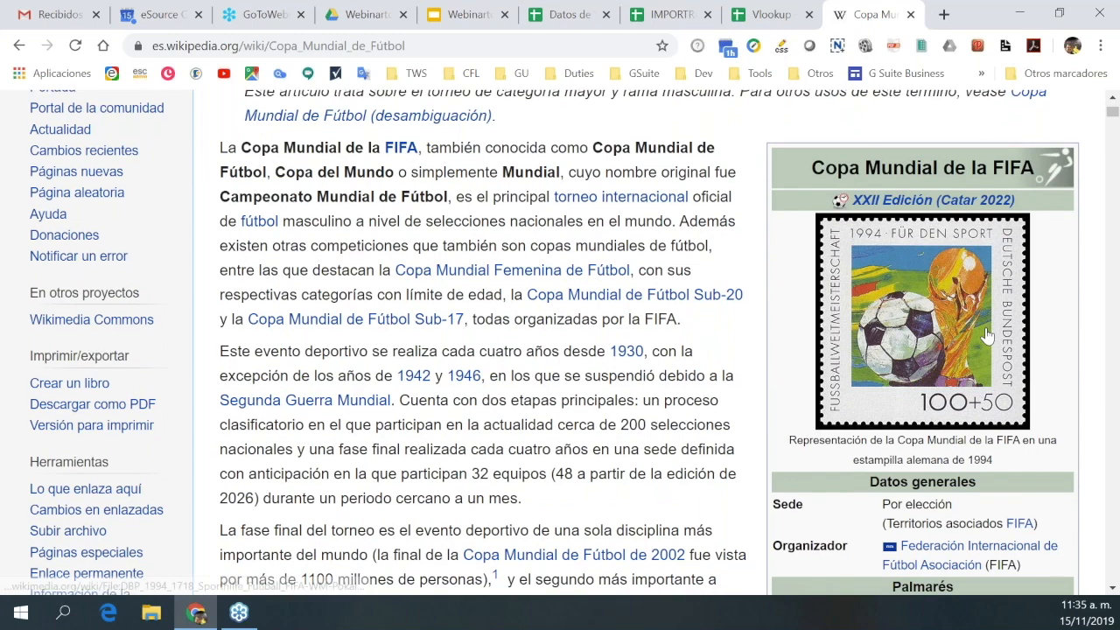
scroll(984, 335, down, 15)
scroll(437, 354, up, 2)
scroll(437, 350, up, 3)
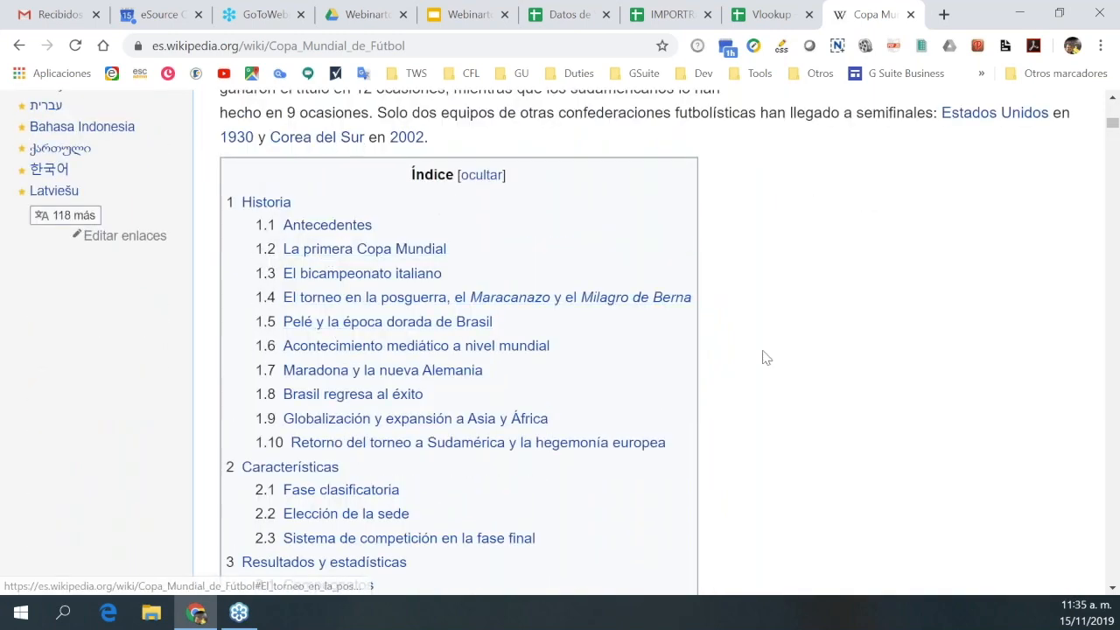
scroll(762, 357, down, 6)
scroll(765, 357, down, 5)
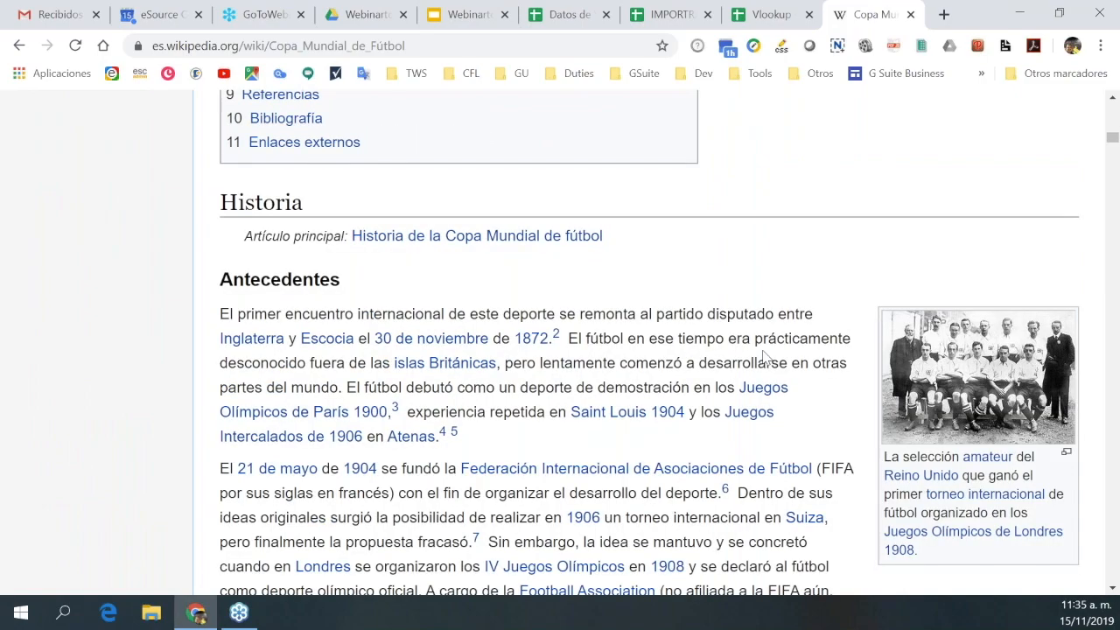
scroll(764, 357, down, 10)
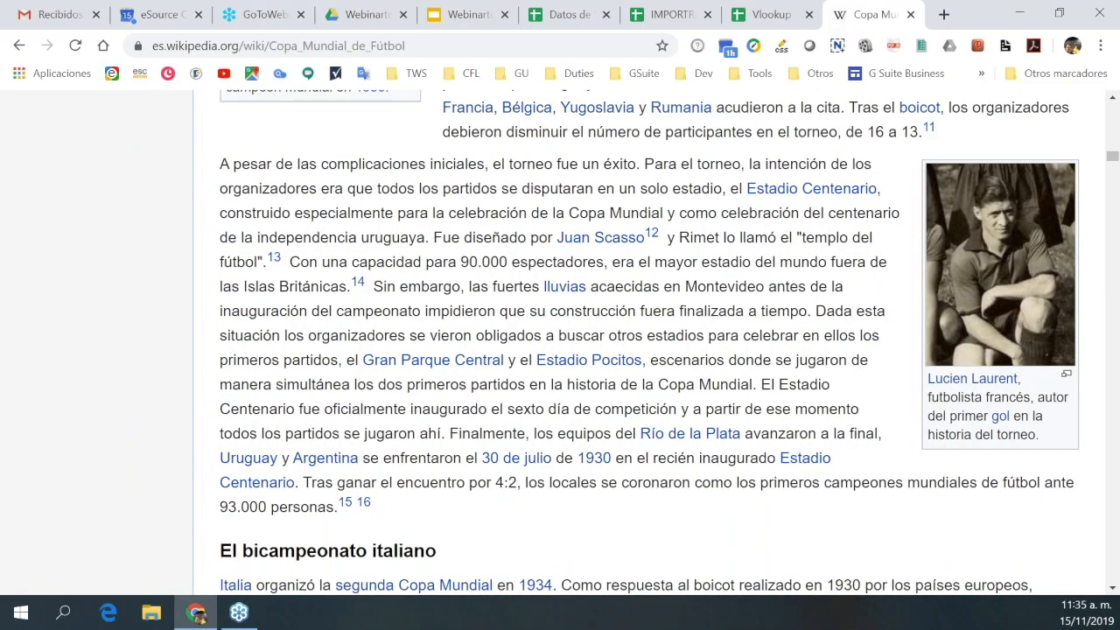
scroll(648, 341, down, 7)
scroll(635, 341, down, 6)
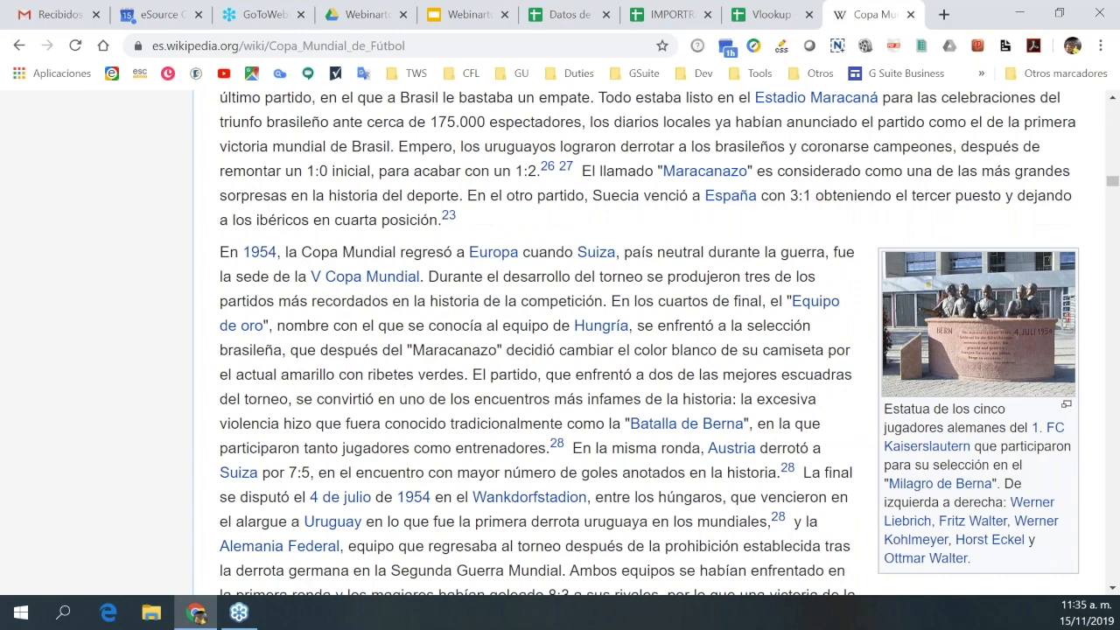
scroll(647, 342, down, 7)
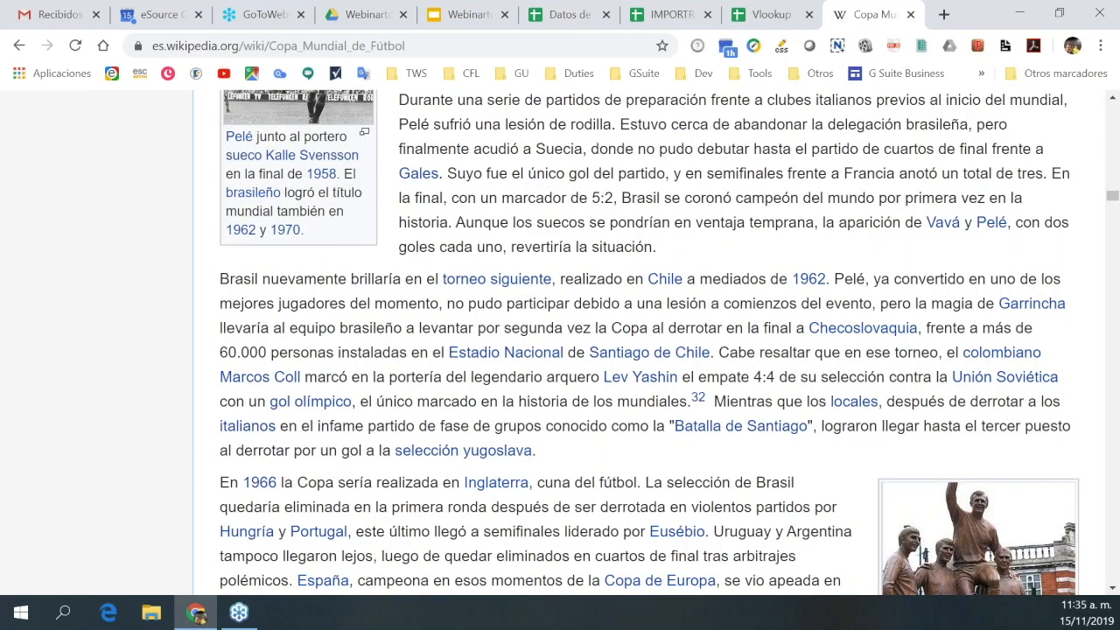
scroll(647, 341, down, 7)
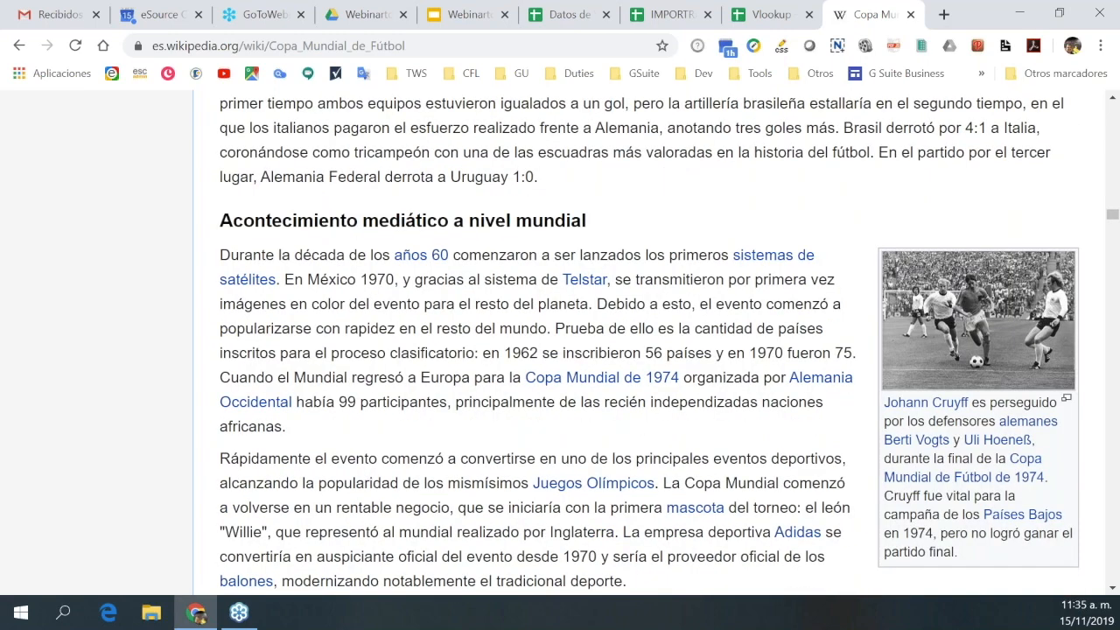
scroll(636, 338, down, 7)
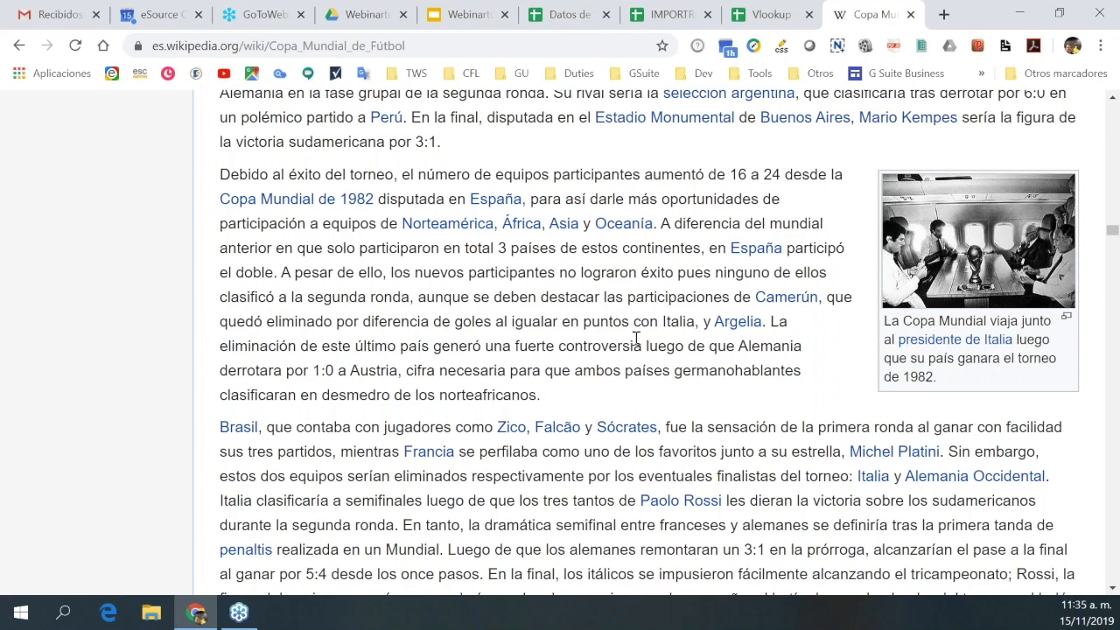
scroll(636, 338, down, 7)
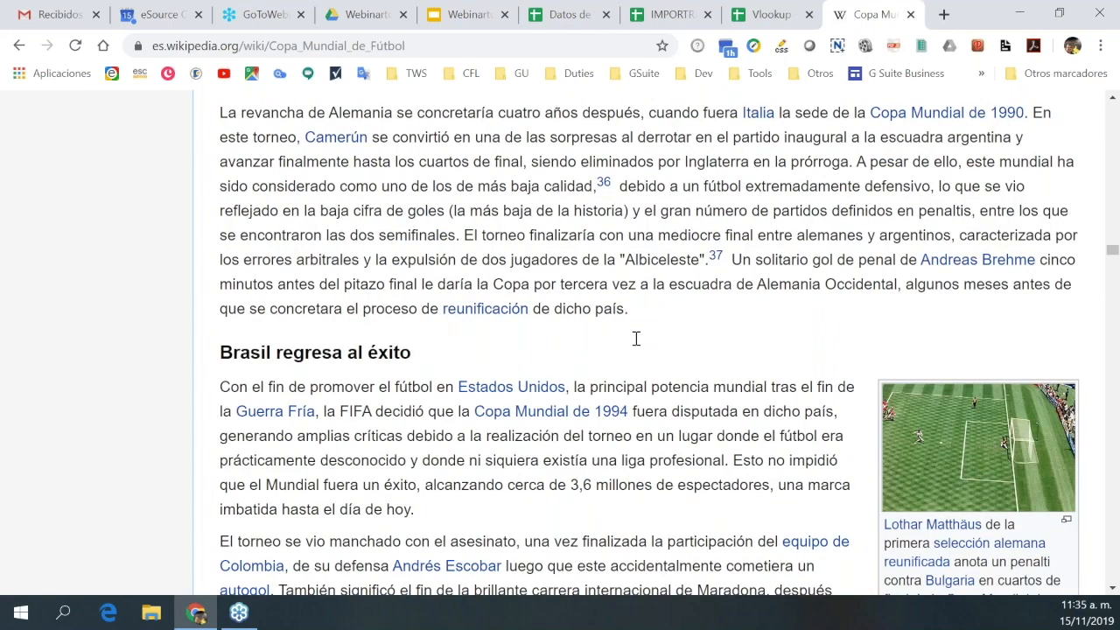
scroll(637, 339, down, 15)
scroll(636, 339, down, 10)
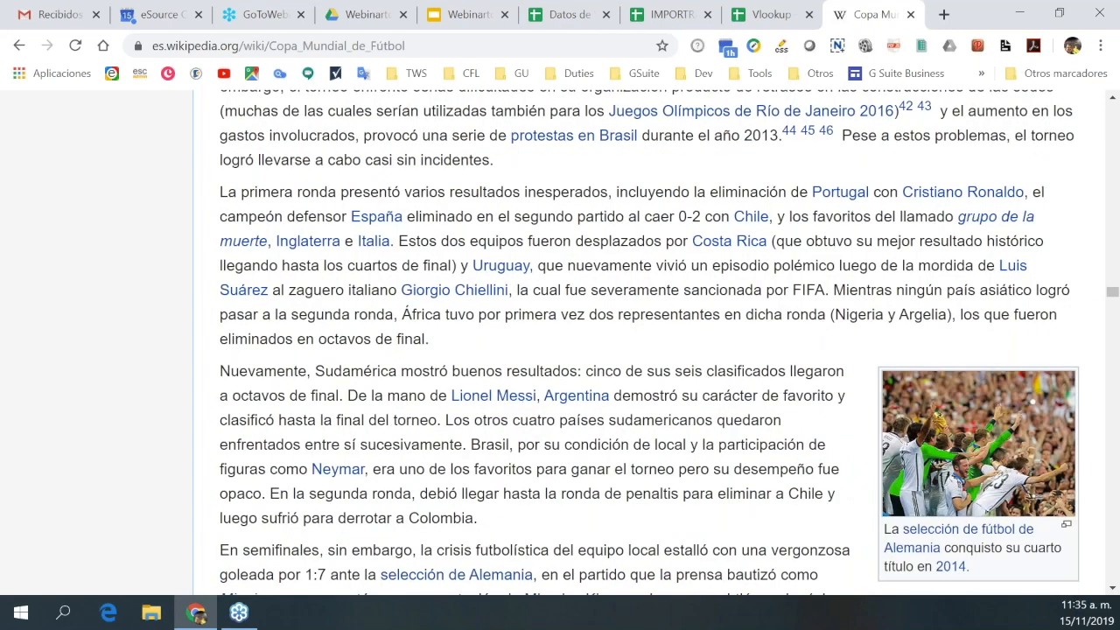
scroll(636, 338, down, 15)
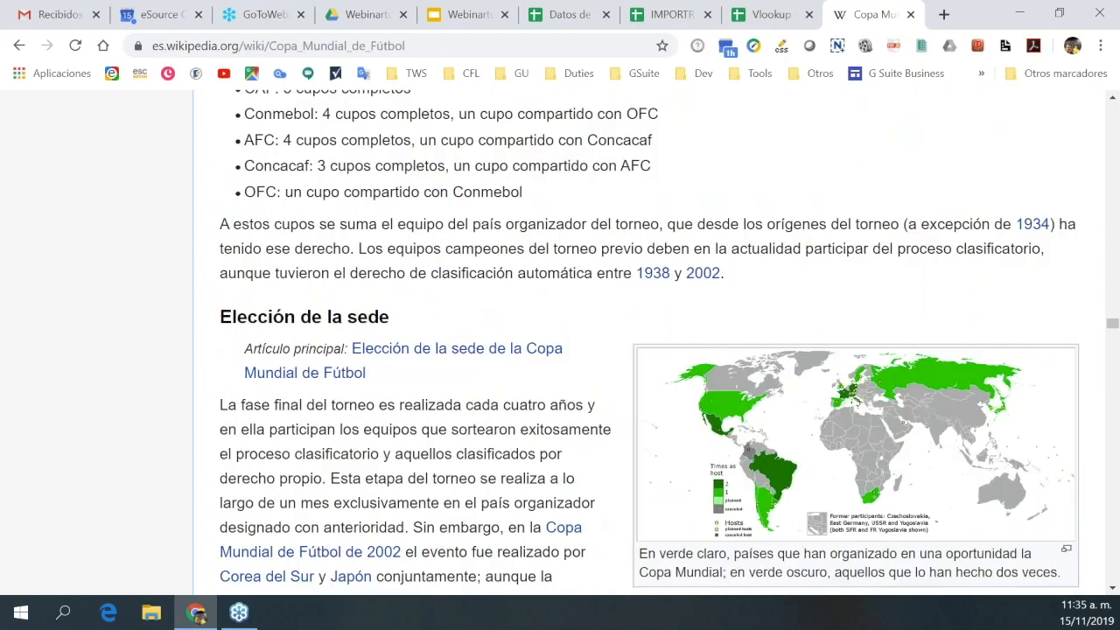
scroll(636, 341, down, 3)
scroll(636, 342, down, 6)
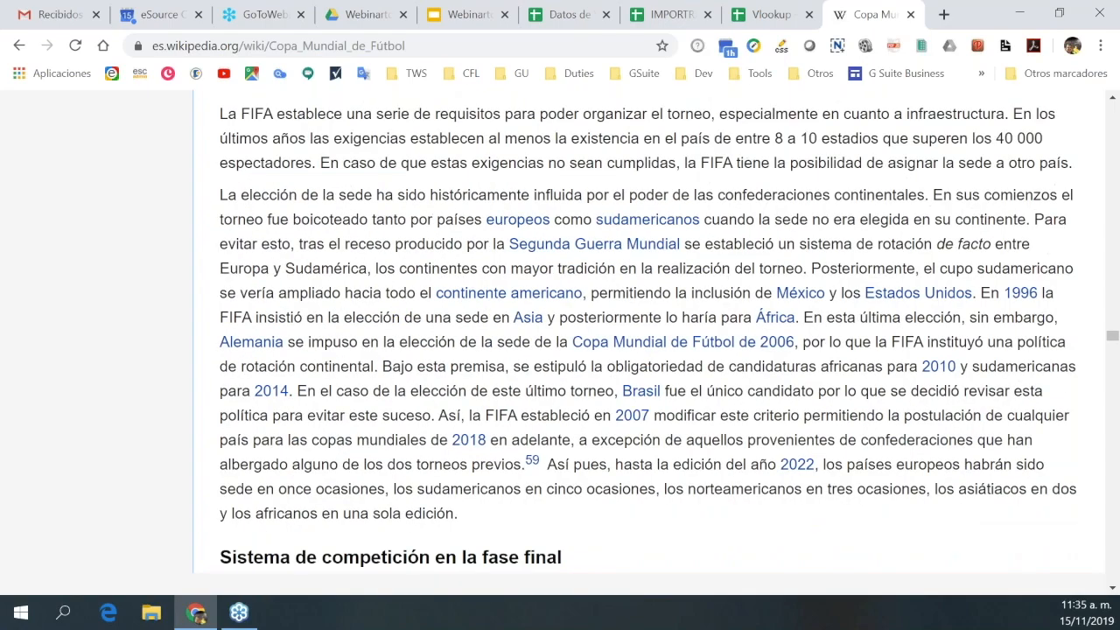
scroll(649, 342, down, 15)
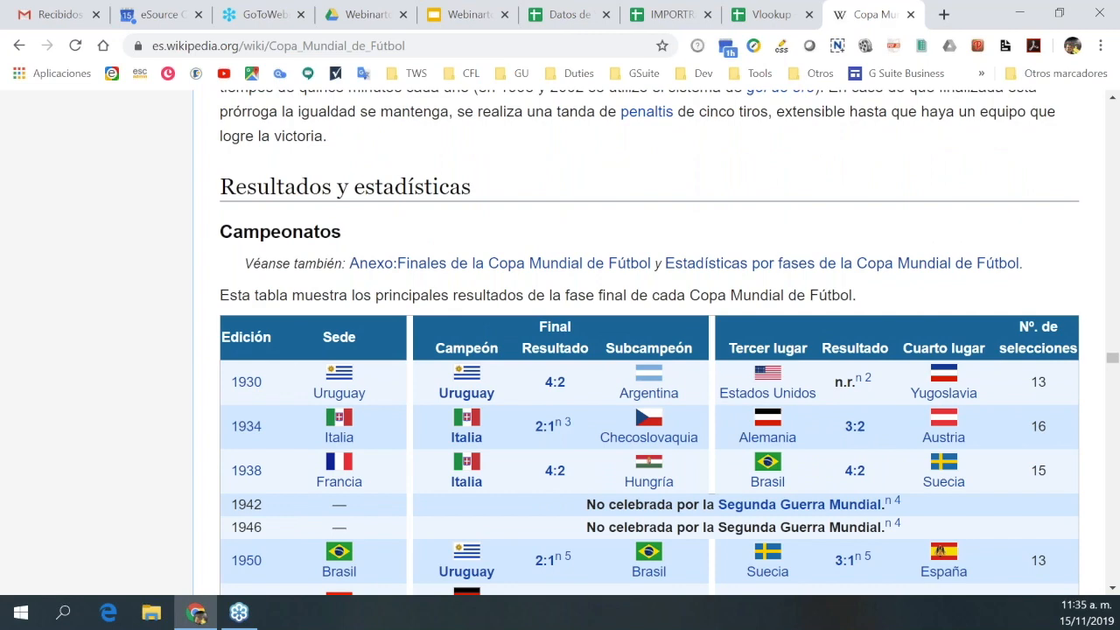
scroll(582, 388, down, 1)
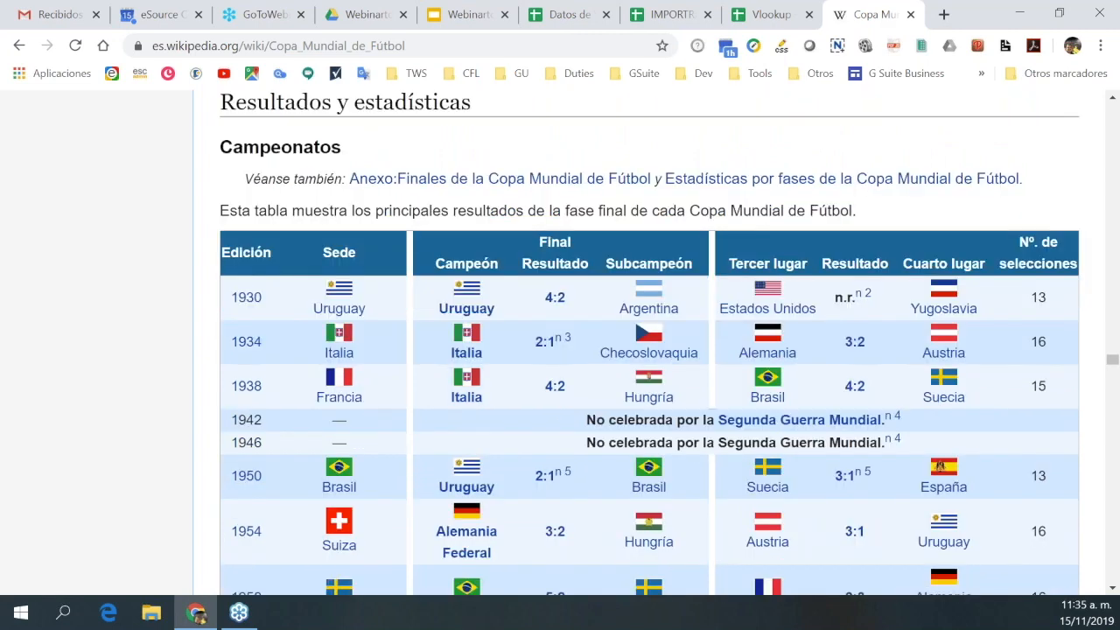
scroll(649, 341, down, 9)
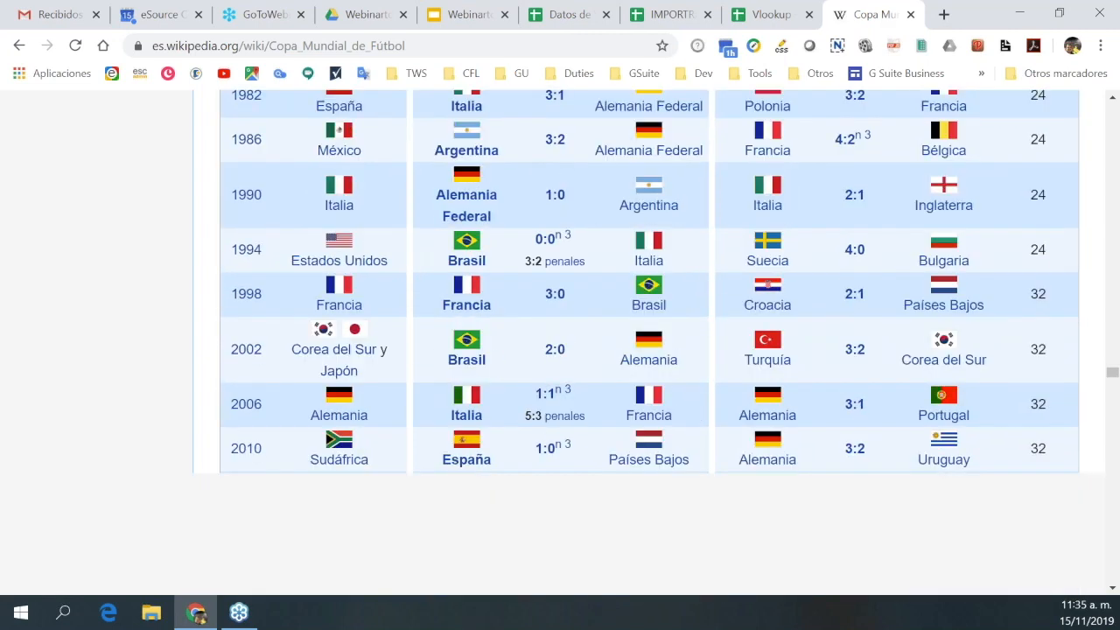
scroll(649, 342, down, 15)
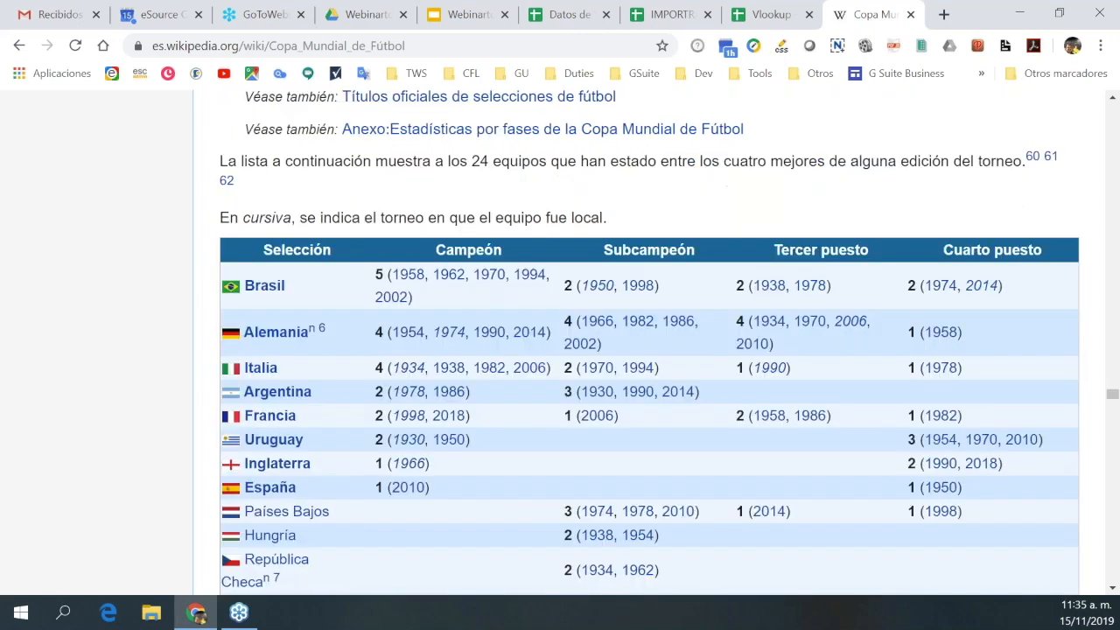
scroll(484, 222, up, 2)
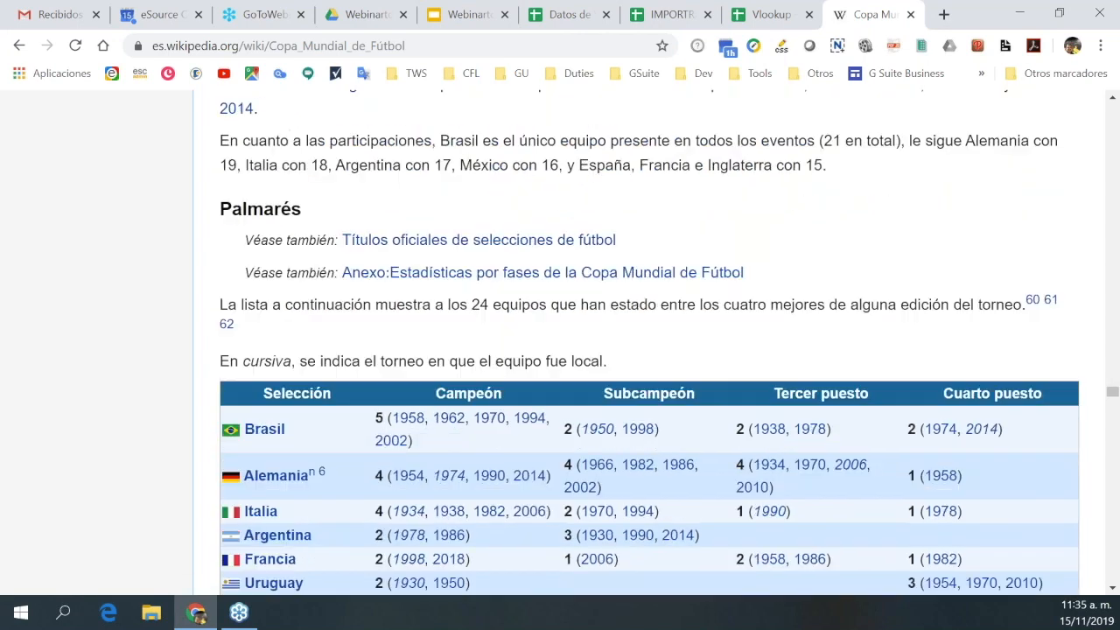
scroll(676, 423, up, 1)
scroll(675, 423, down, 2)
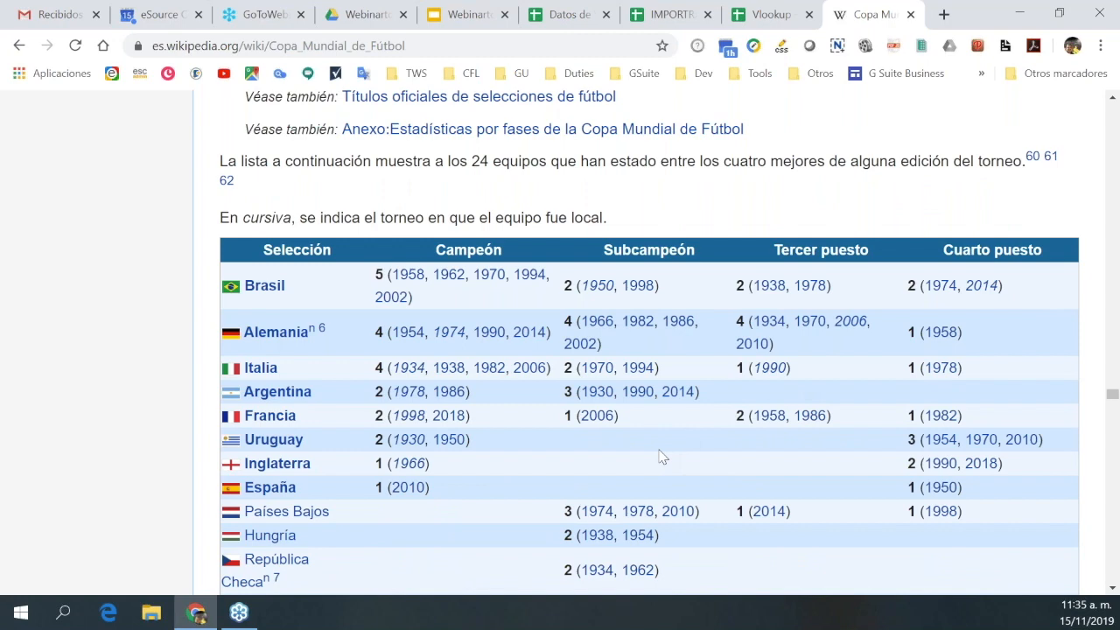
scroll(525, 411, down, 7)
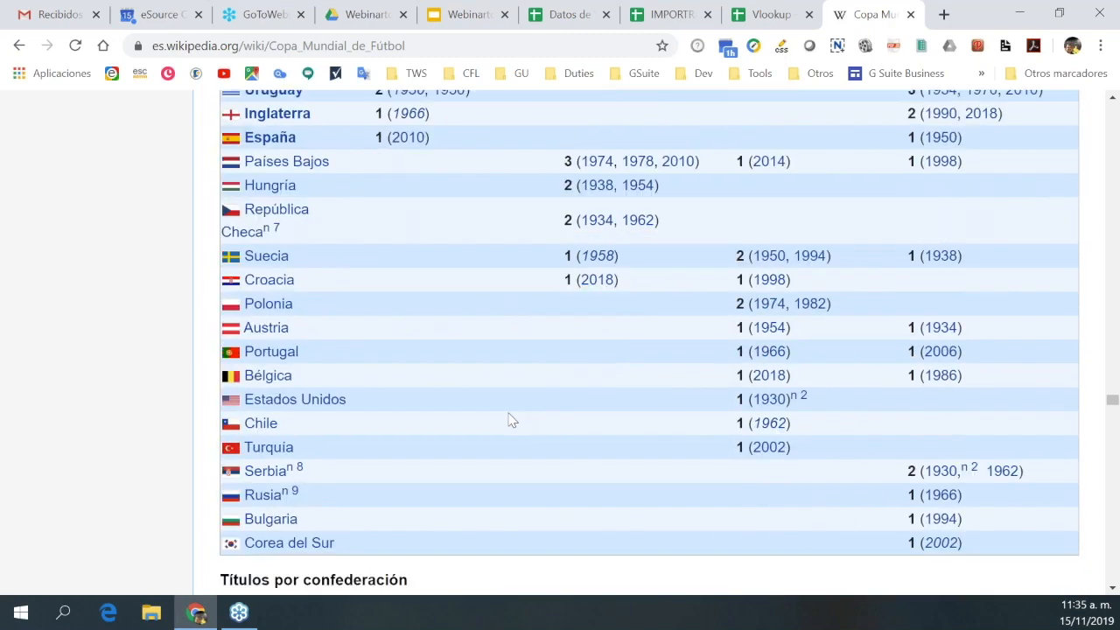
scroll(519, 417, up, 5)
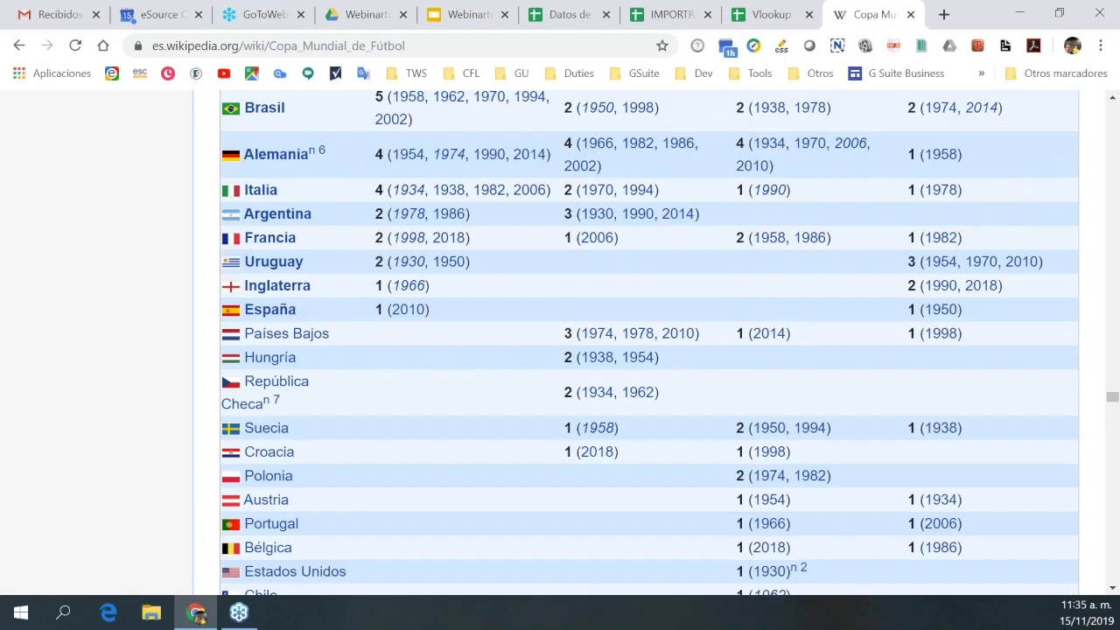
scroll(647, 342, up, 2)
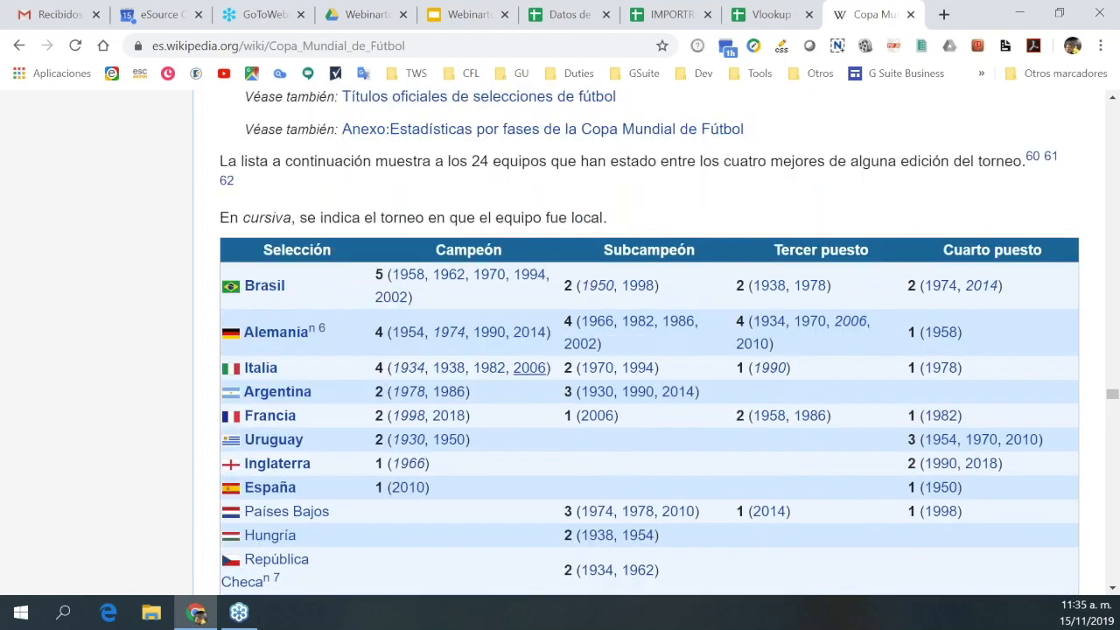
mouse_move(529, 367)
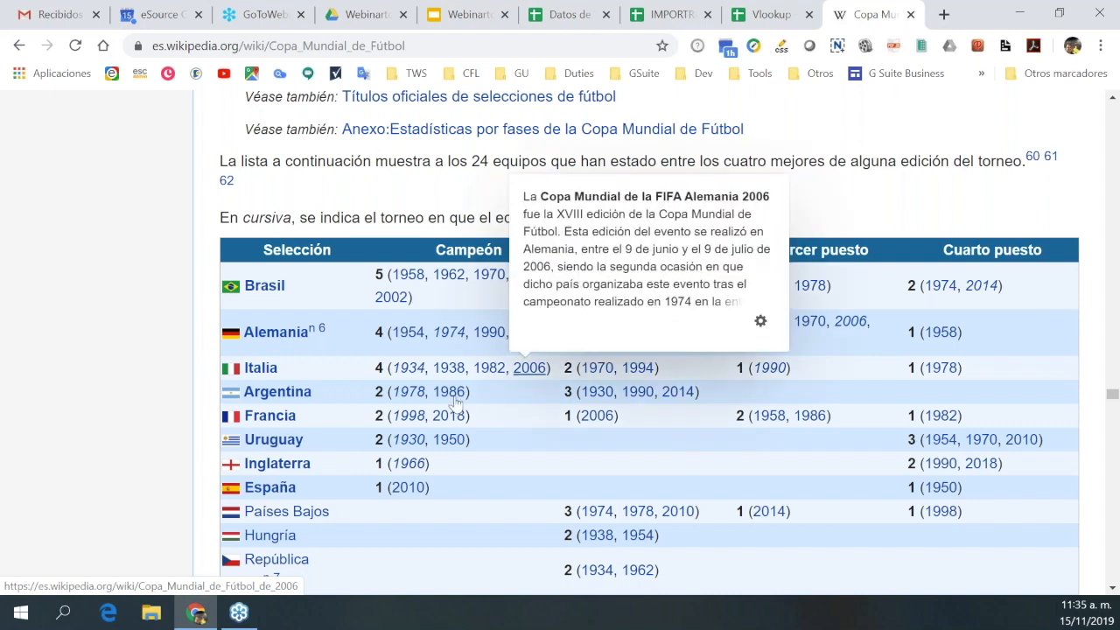
In Hoja 2 cell A1, begin the formula =importhtml( and view its function help.
click(772, 15)
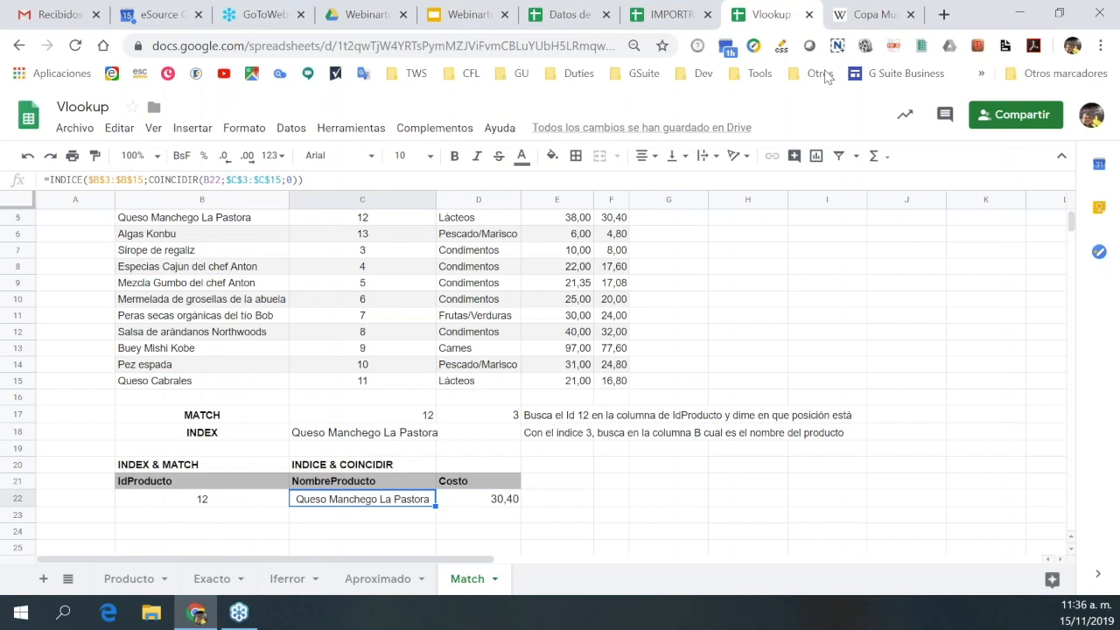
click(662, 16)
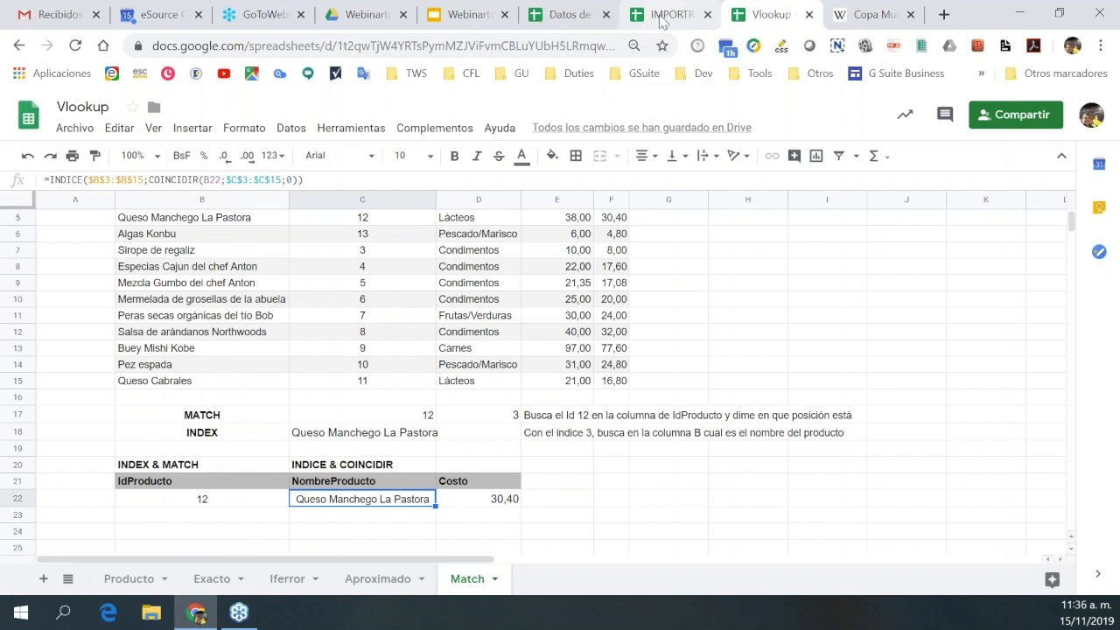
click(84, 241)
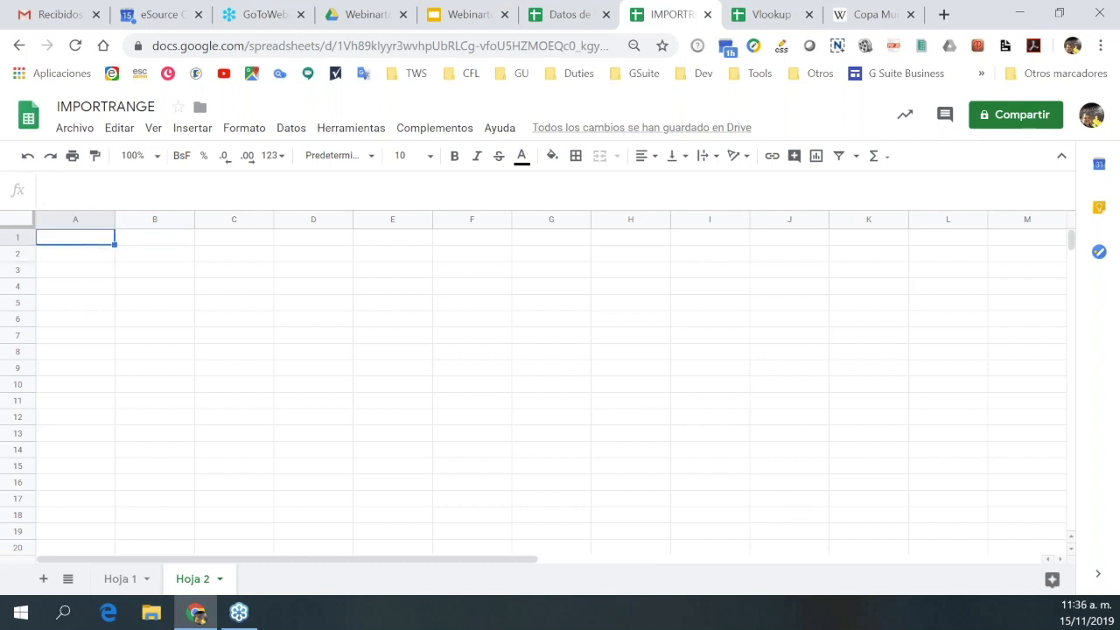
text(=)
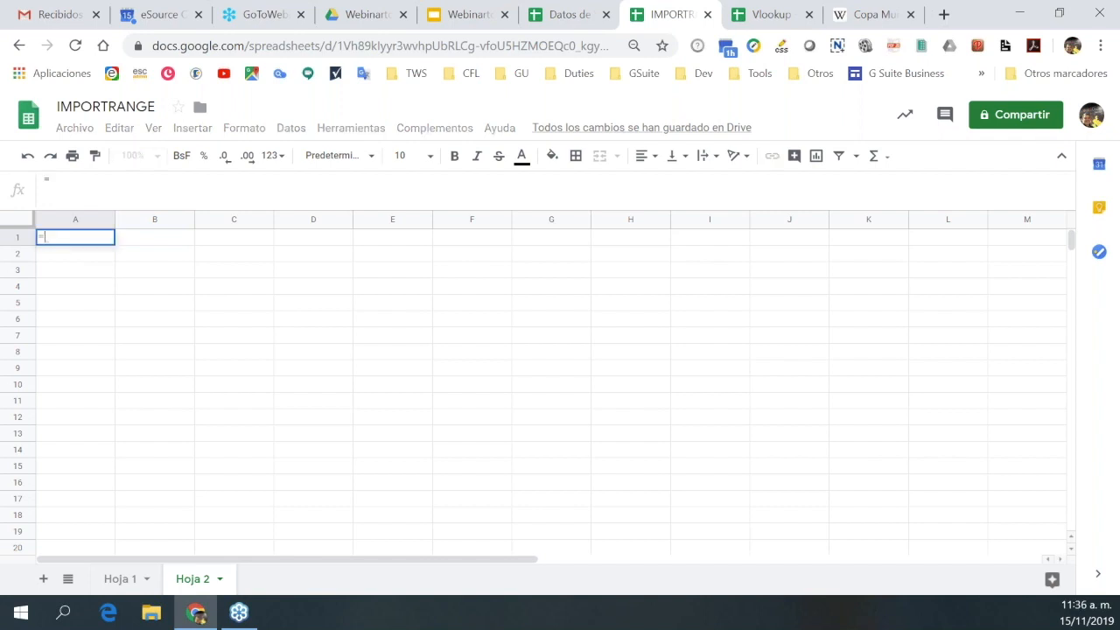
text(import)
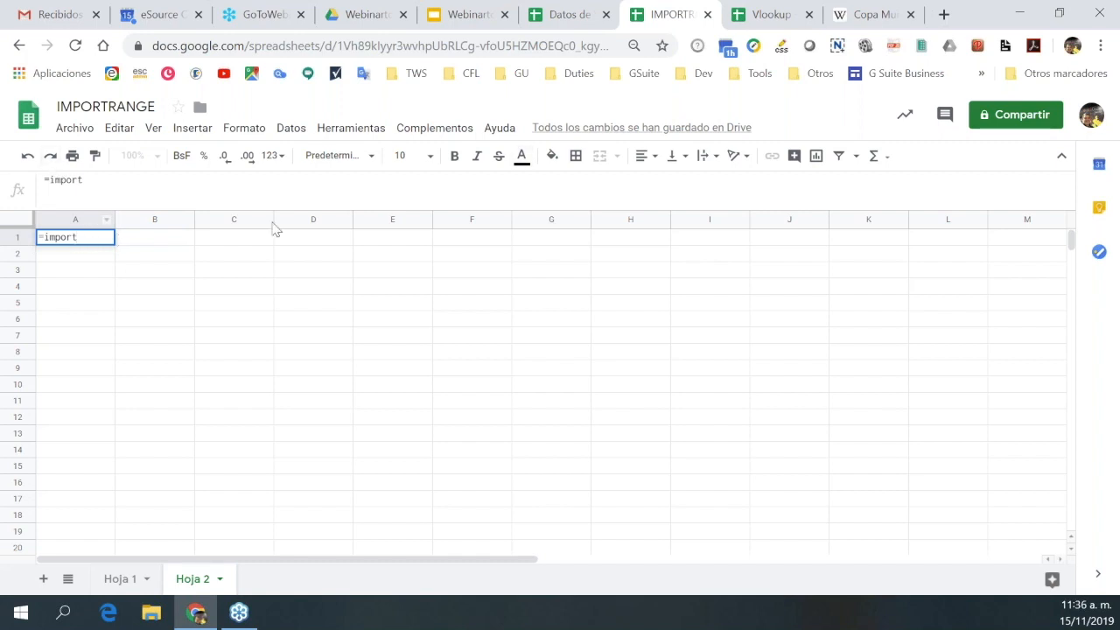
text(html()
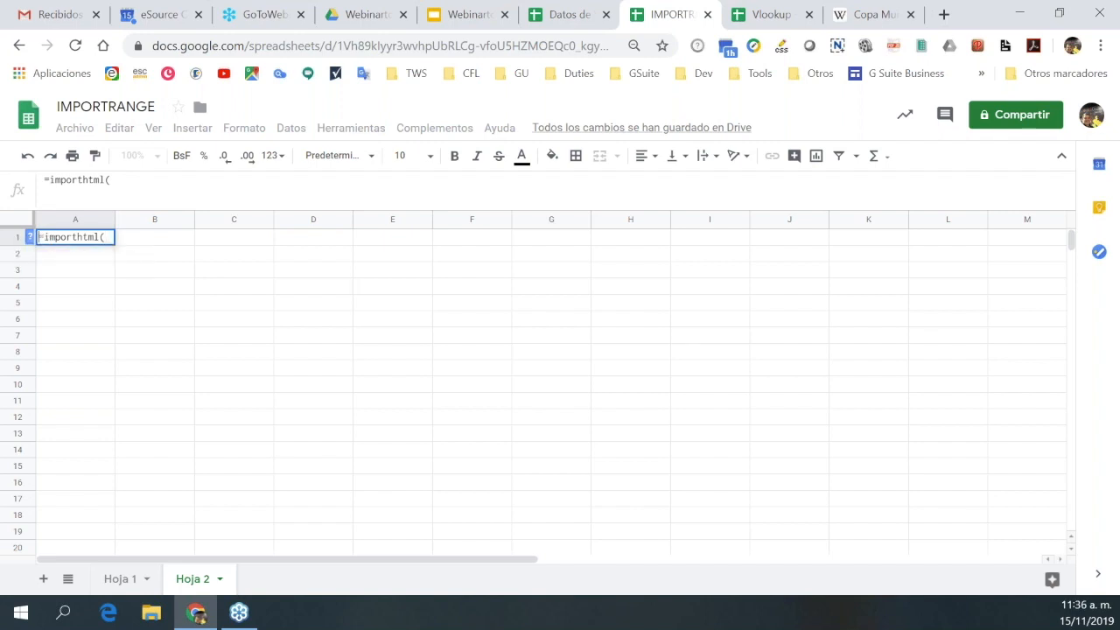
key(F1)
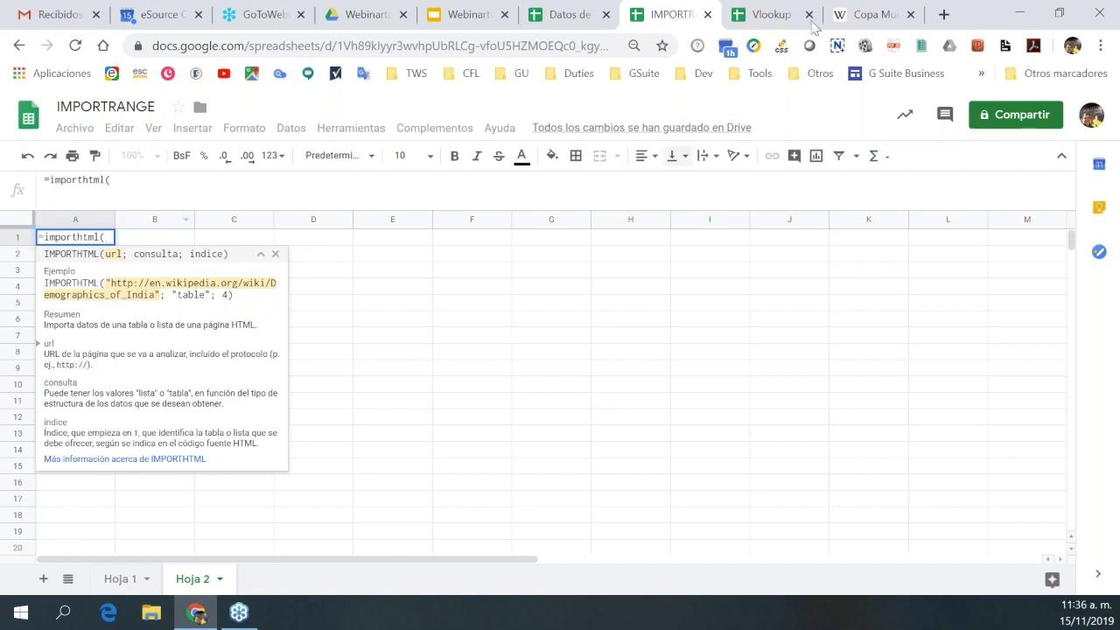
Complete A1 as =importhtml("<Copa Mundial article URL>";"table";3) to import table 3.
click(864, 17)
click(194, 47)
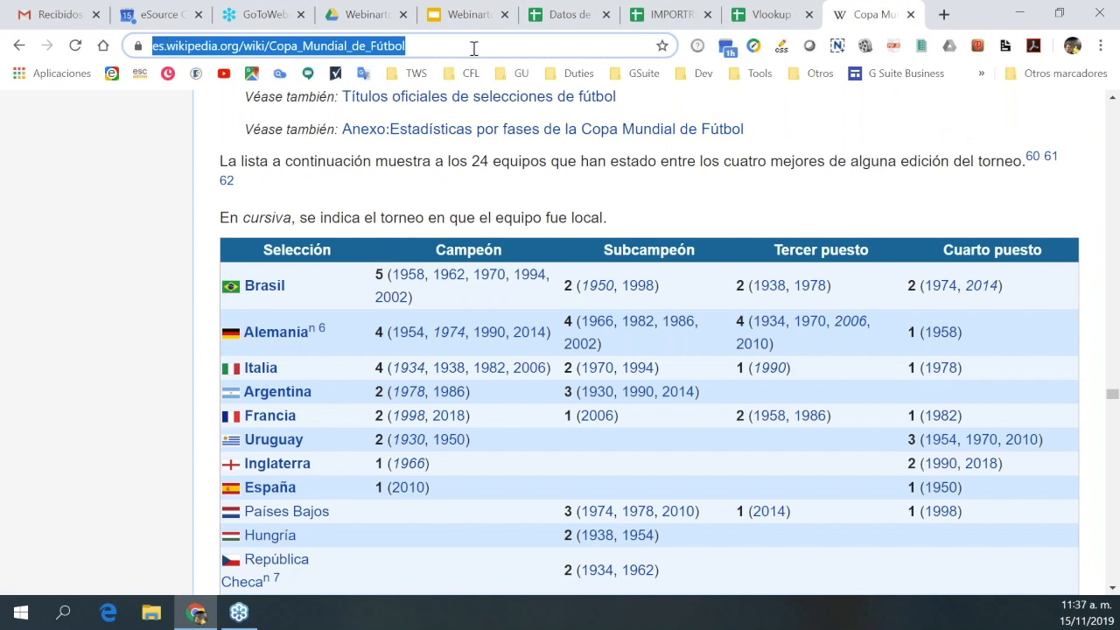
click(663, 21)
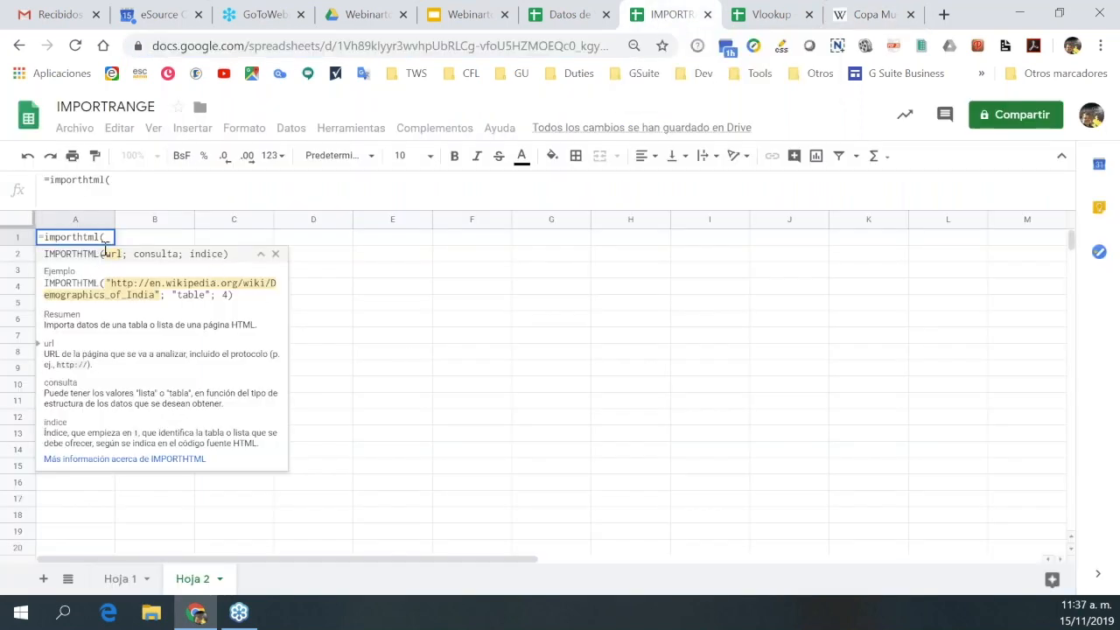
click(116, 180)
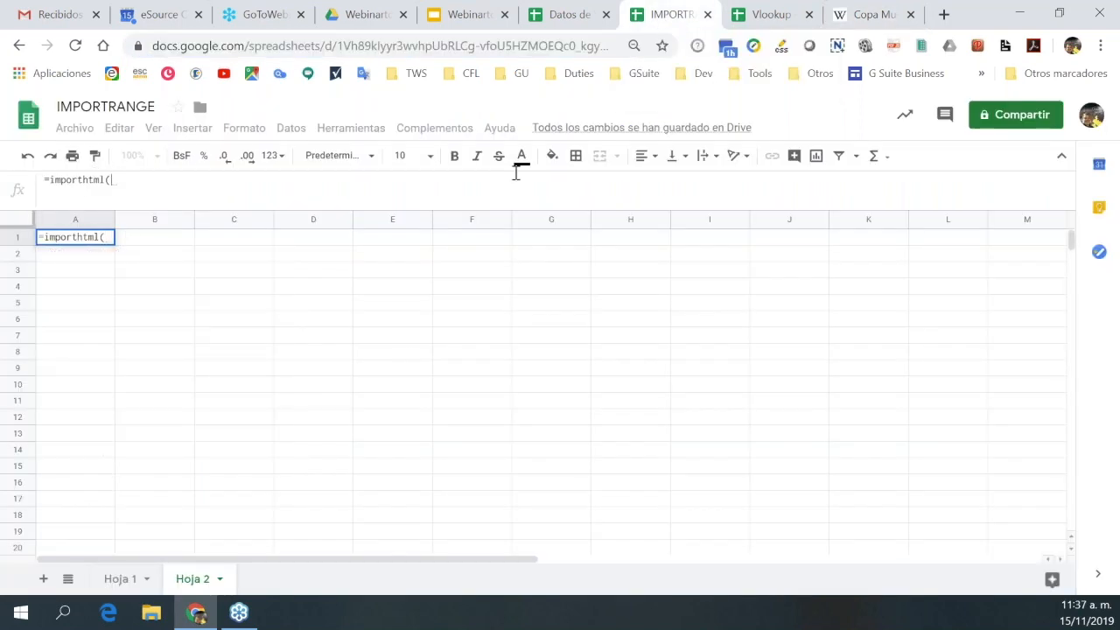
text("")
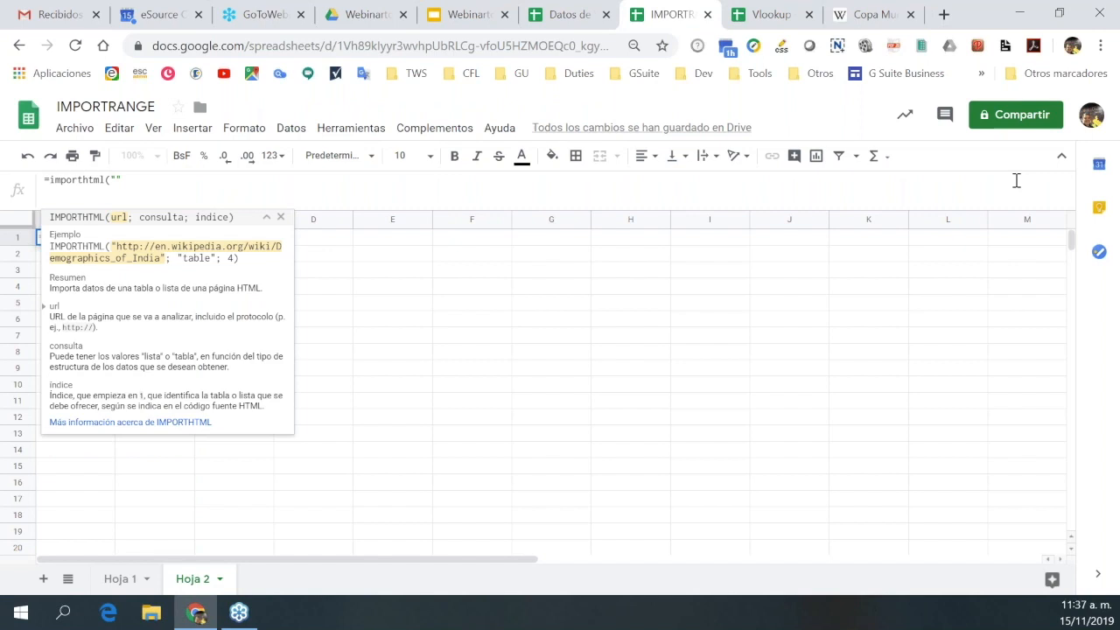
text(https://es.wikipedia.org/wiki/Copa_Mundial_de_F%C3%BAtbol)
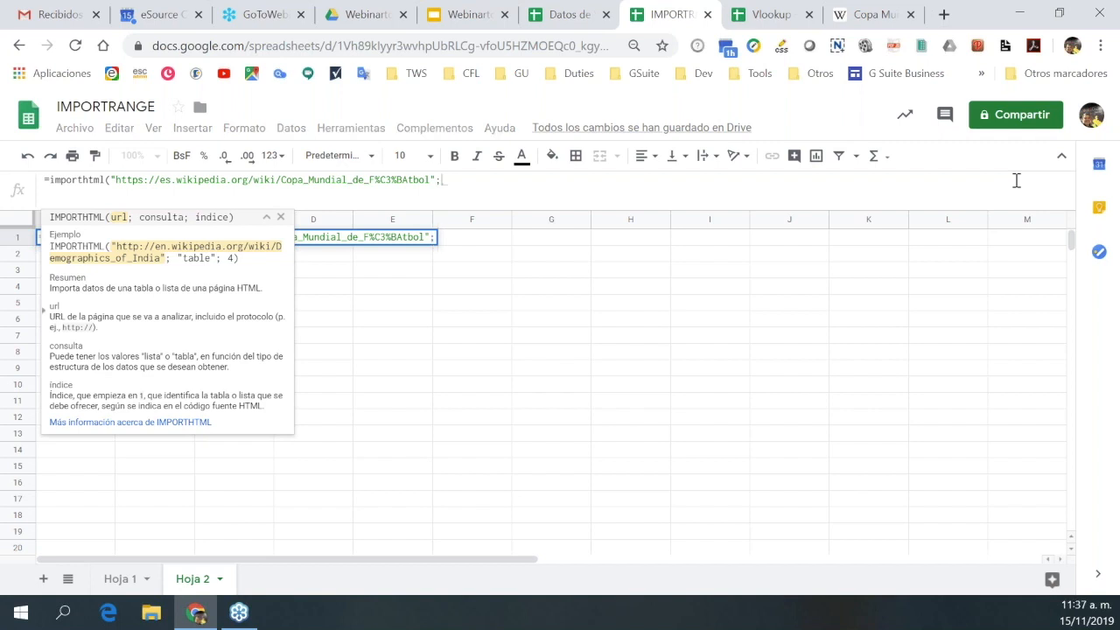
text(;)
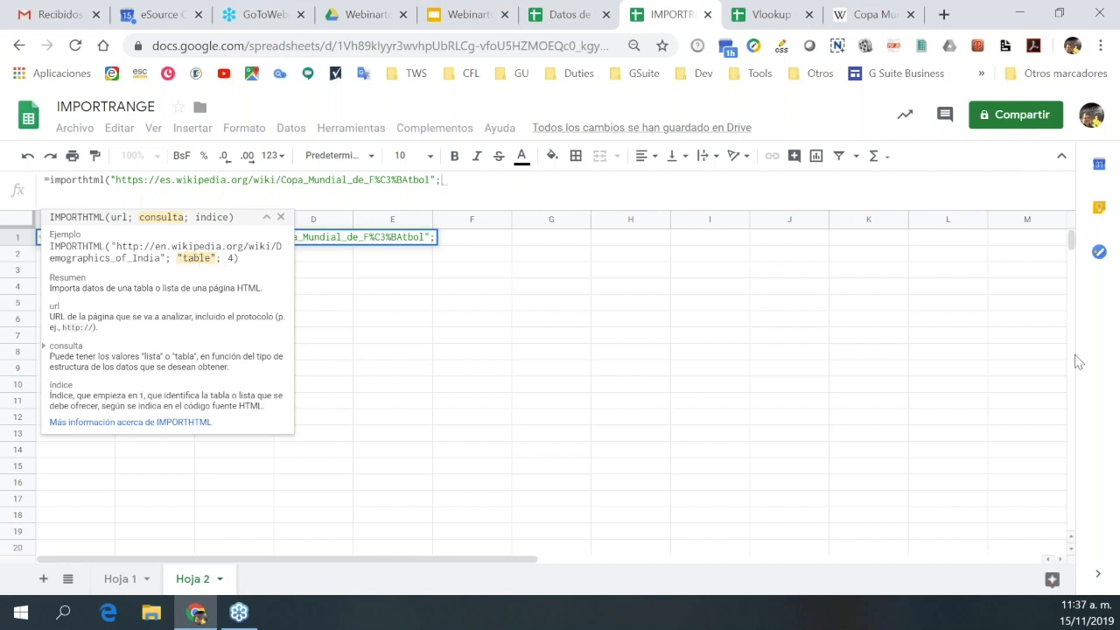
text("")
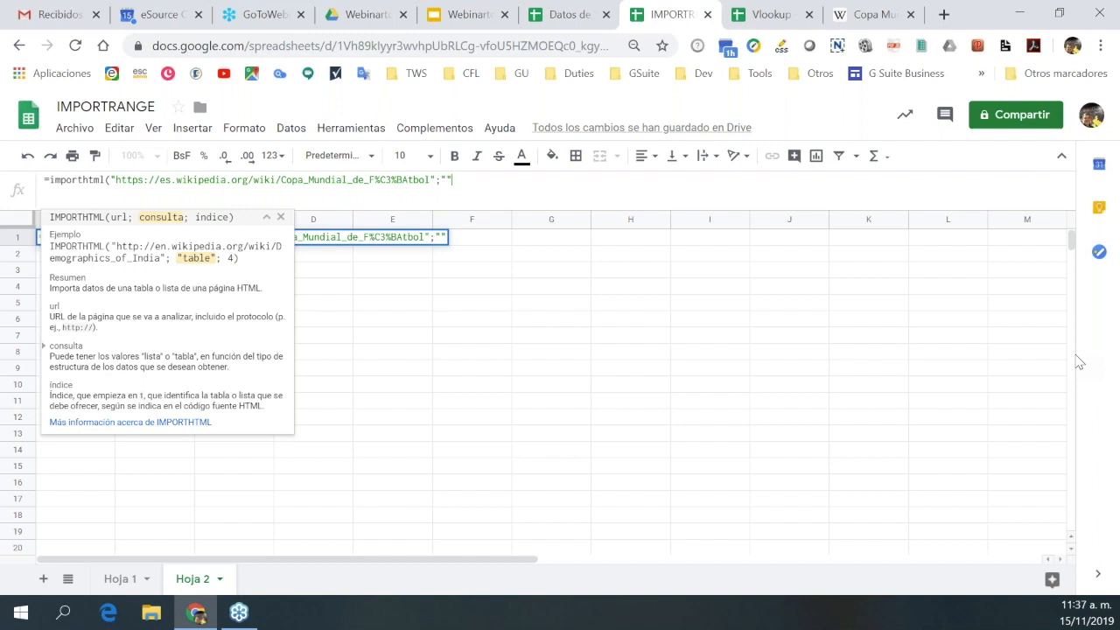
text(table")
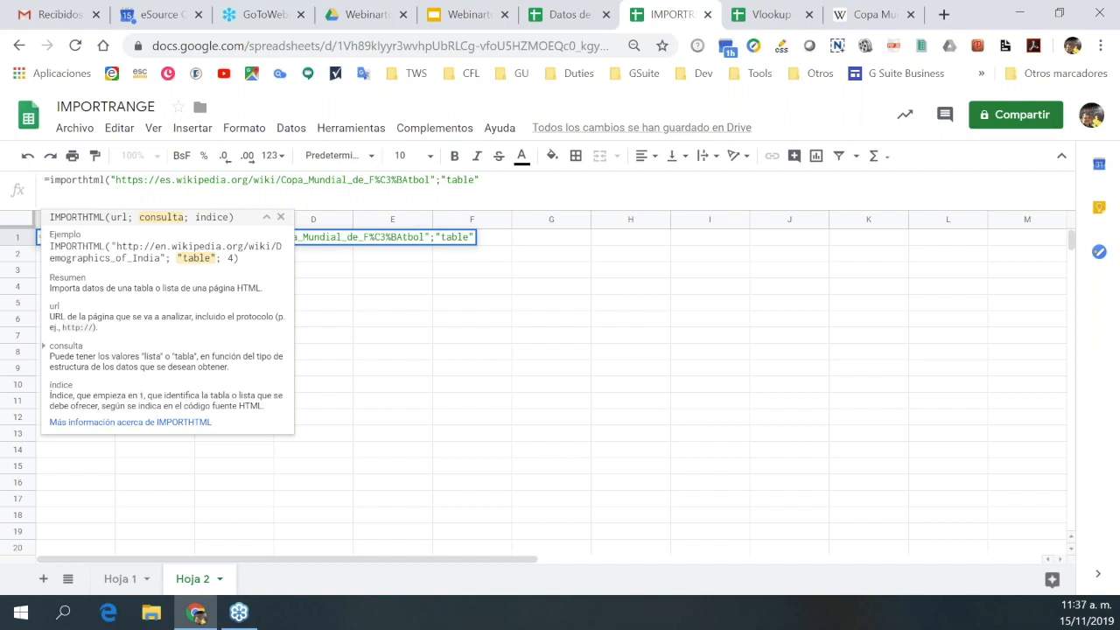
text(;)
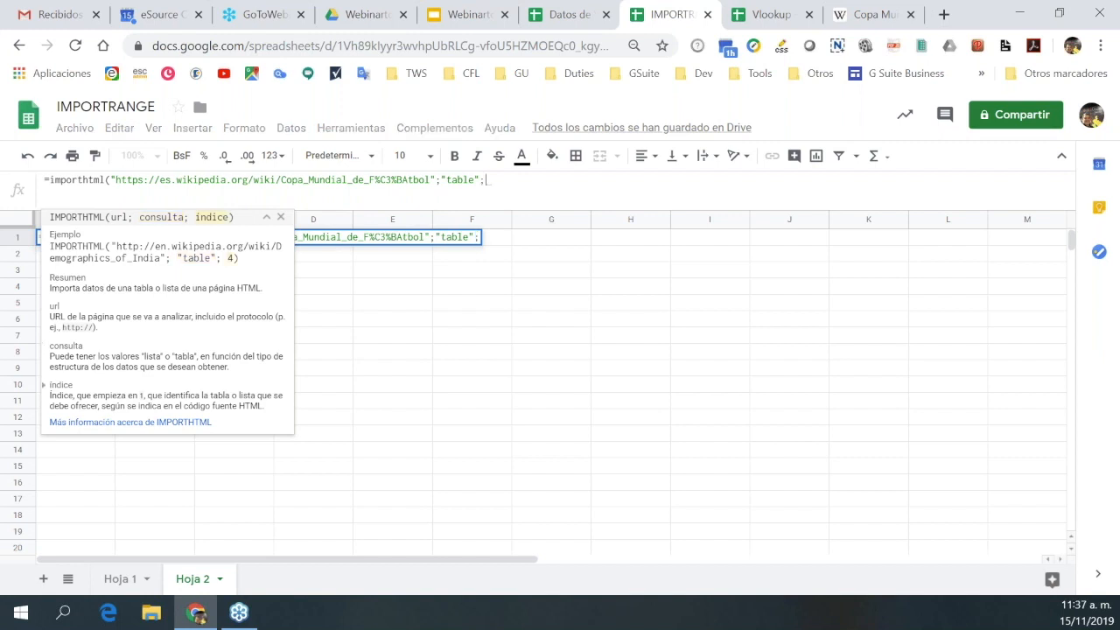
text(3)
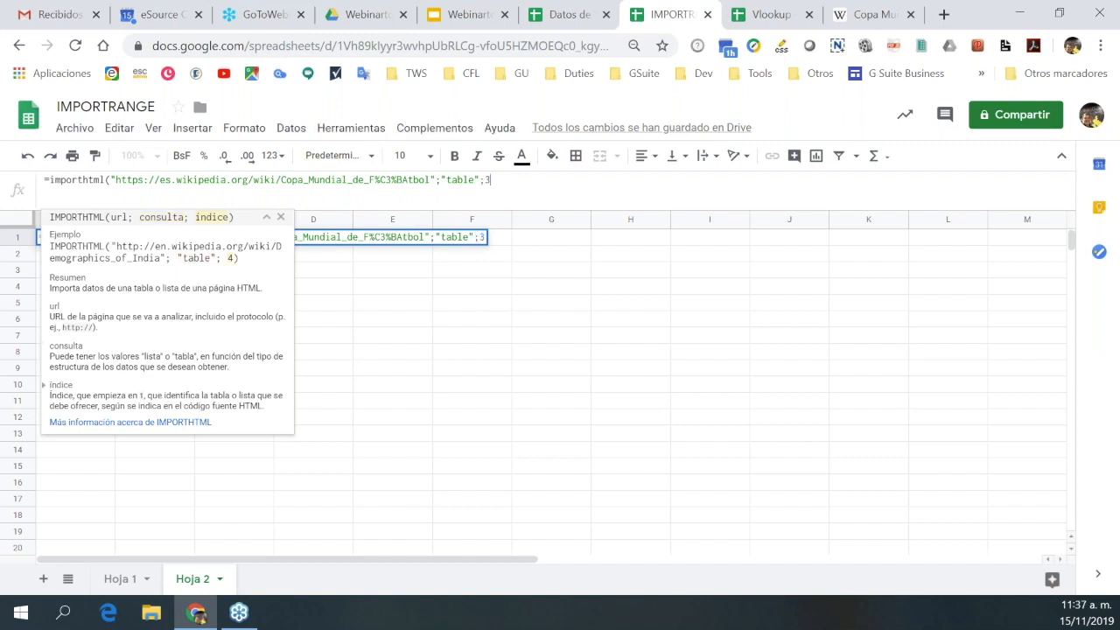
text())
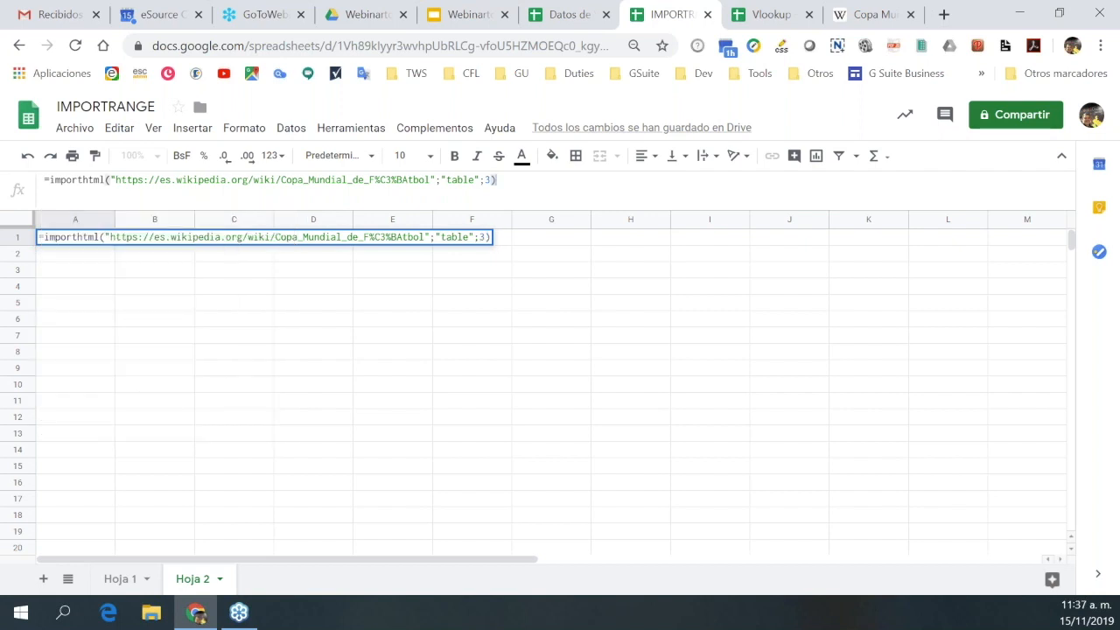
key(Return)
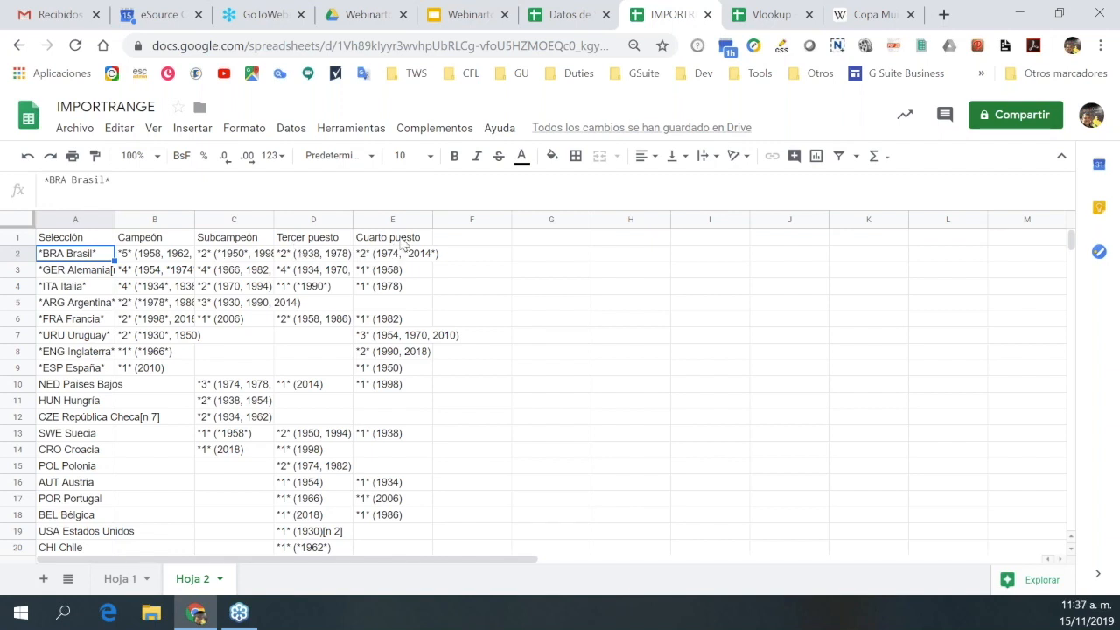
Scroll through the imported top-four table, Brasil through Chile, then select A1 to see its formula.
scroll(210, 344, down, 3)
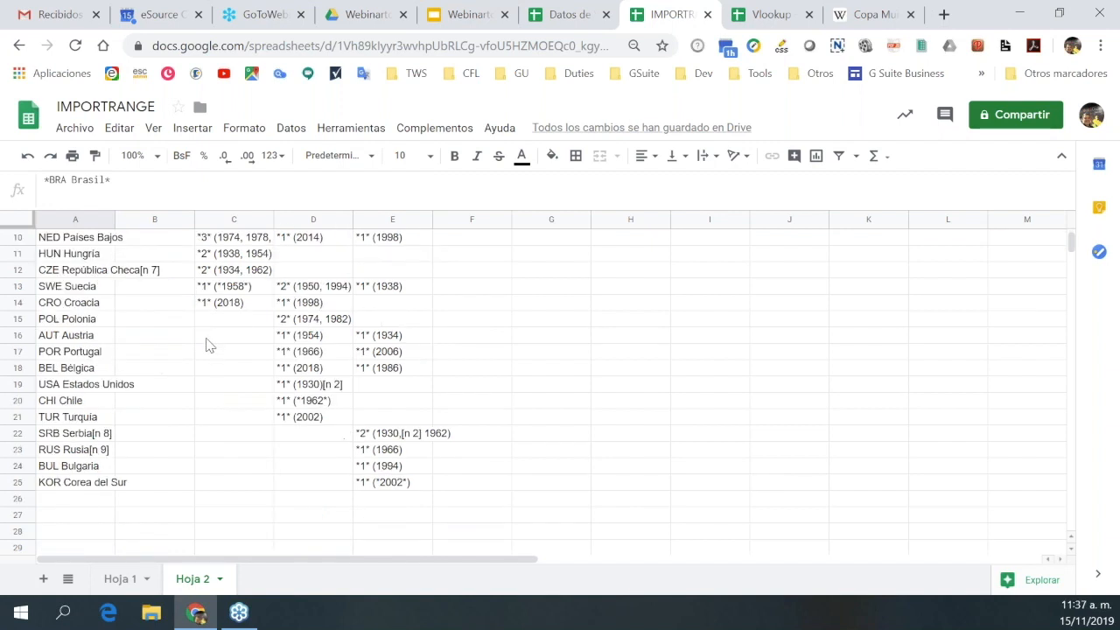
scroll(212, 354, down, 2)
scroll(116, 294, up, 5)
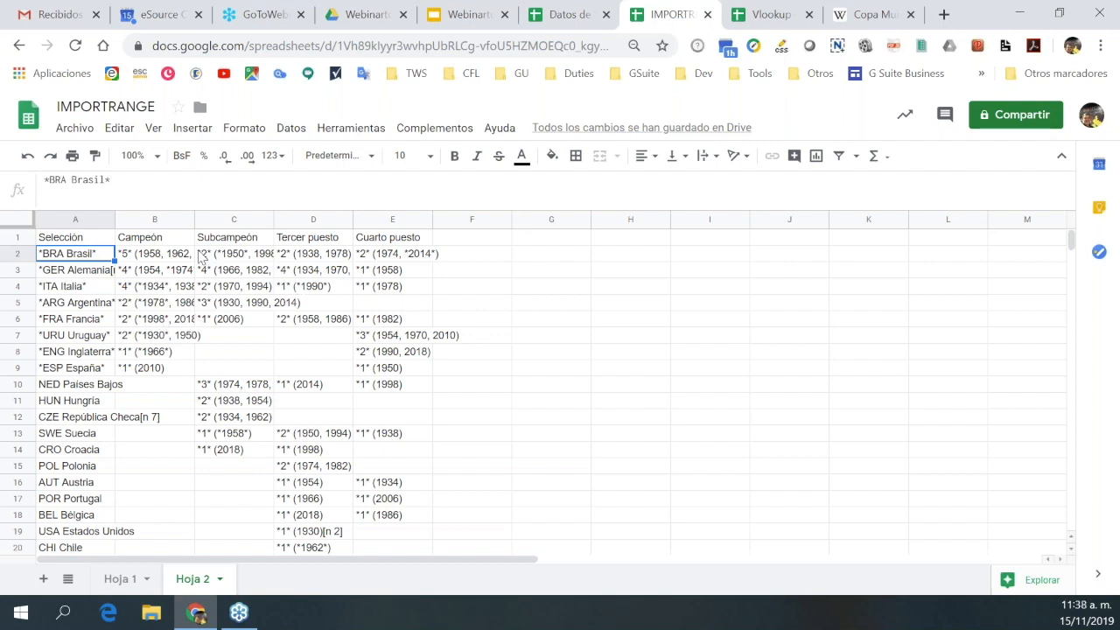
click(76, 241)
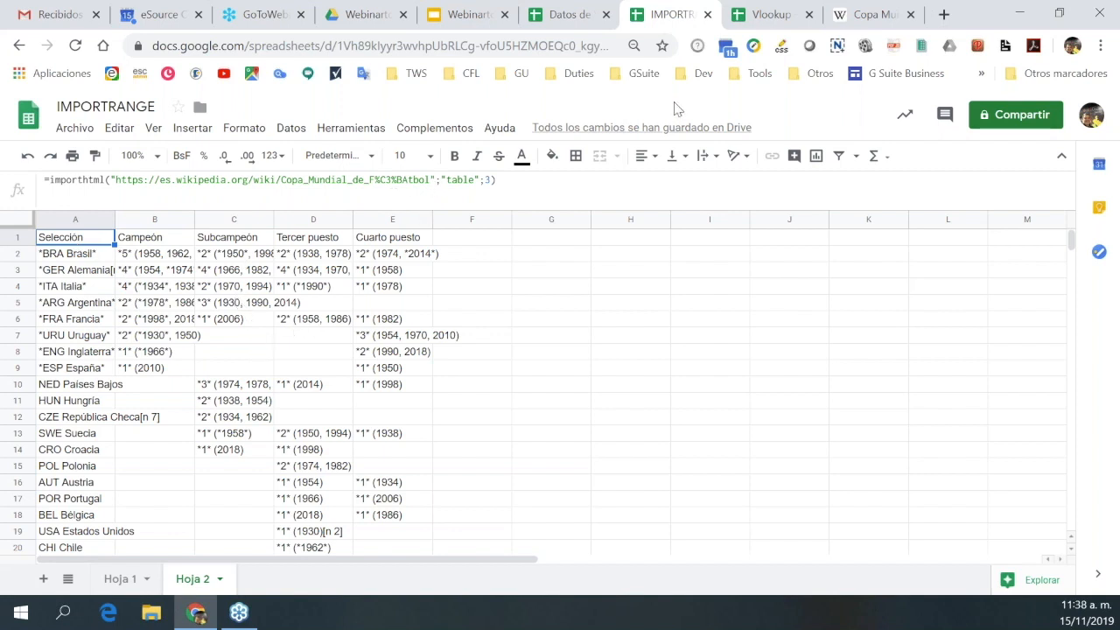
click(473, 179)
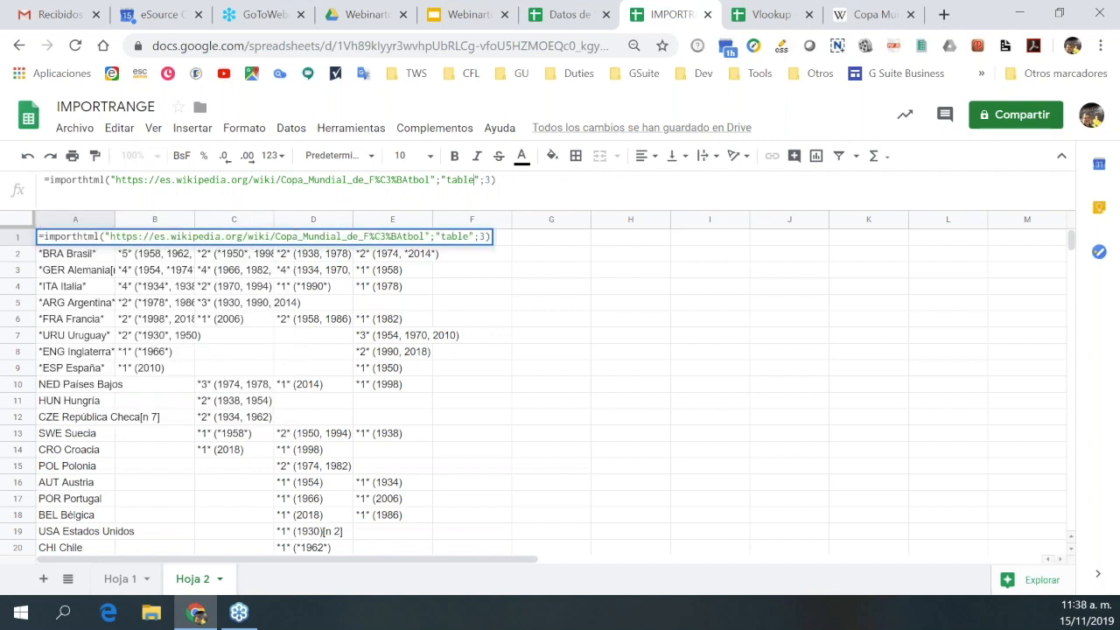
key(BackSpace)
key(BackSpace)
key(BackSpace)
key(BackSpace)
key(BackSpace)
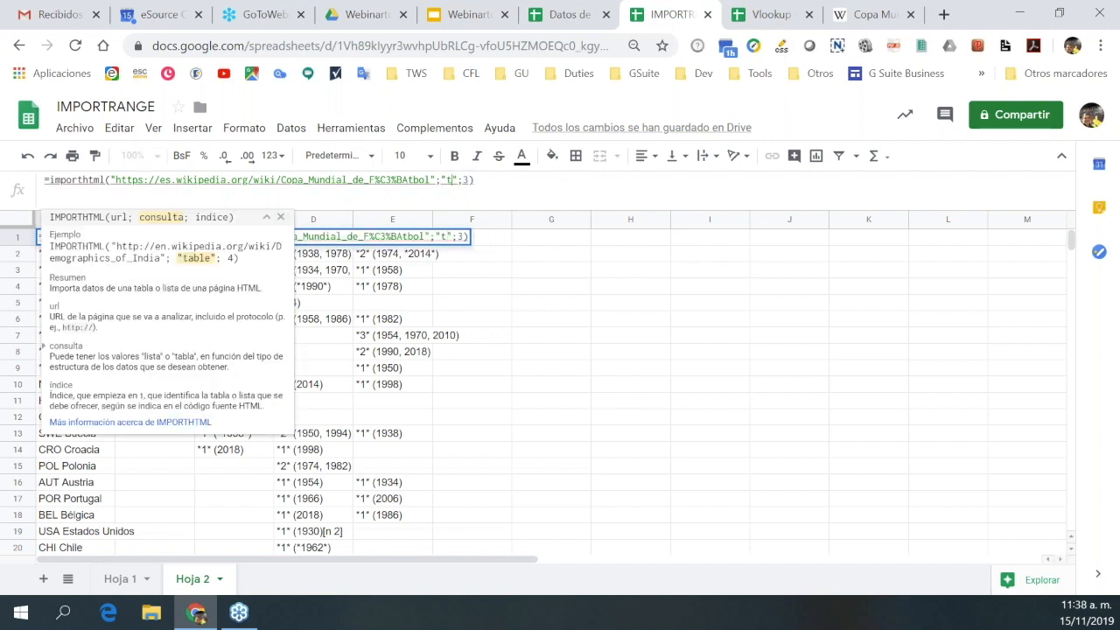
text(list)
click(484, 181)
key(BackSpace)
text(1)
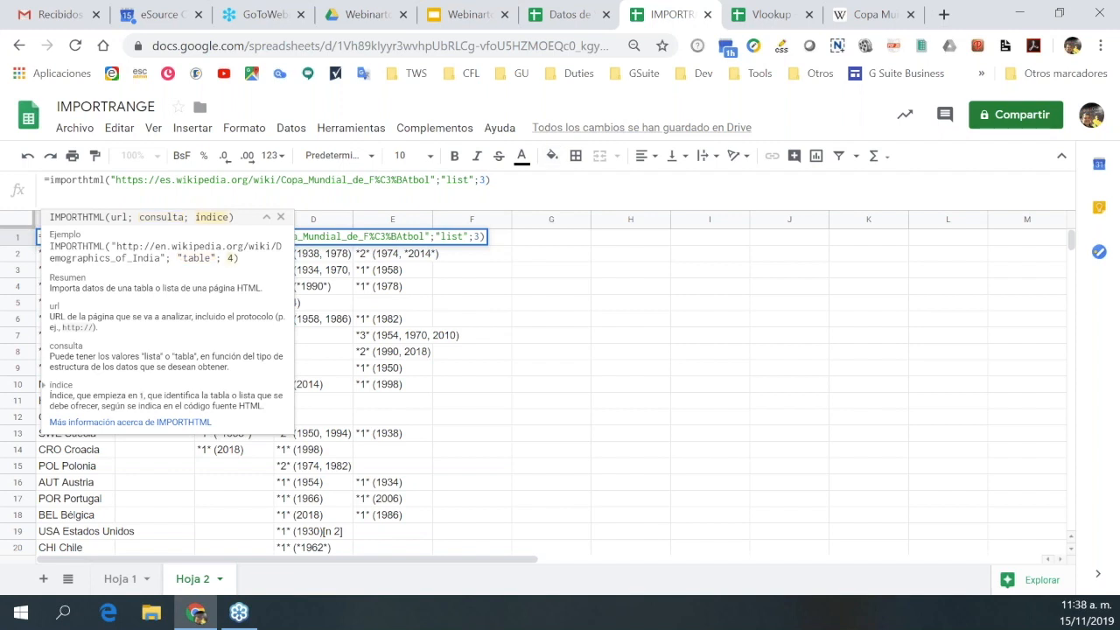
key(Right)
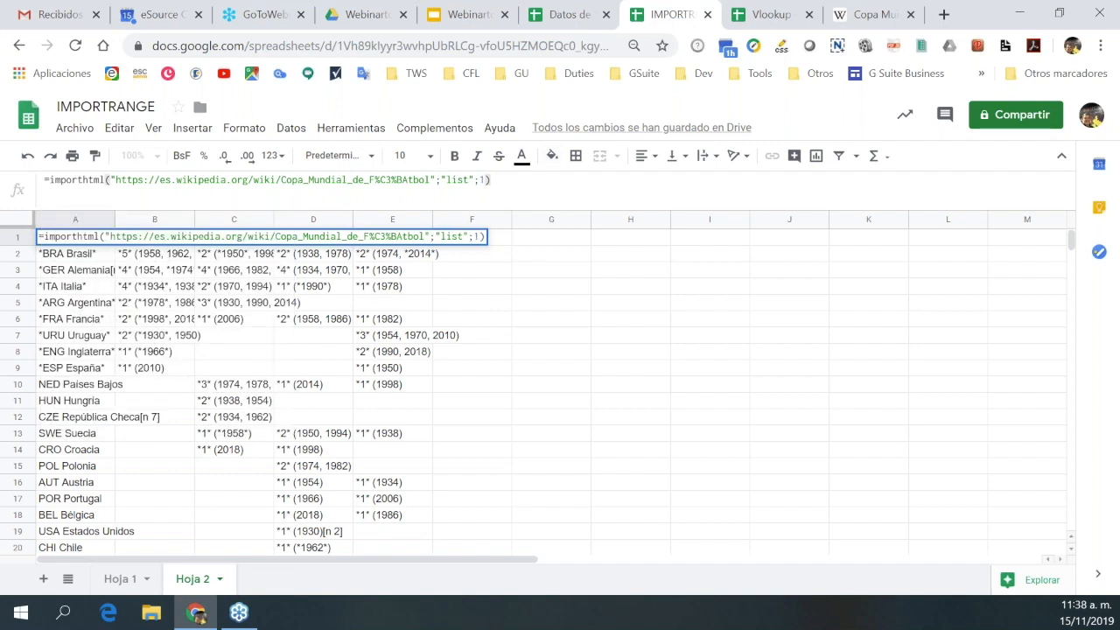
key(Return)
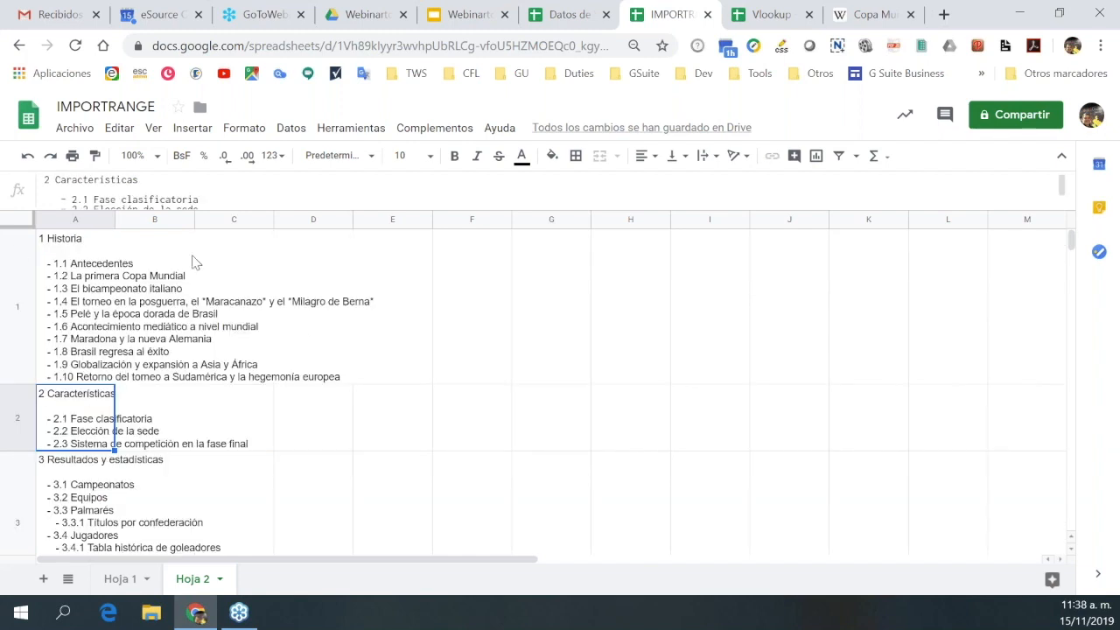
scroll(234, 343, down, 2)
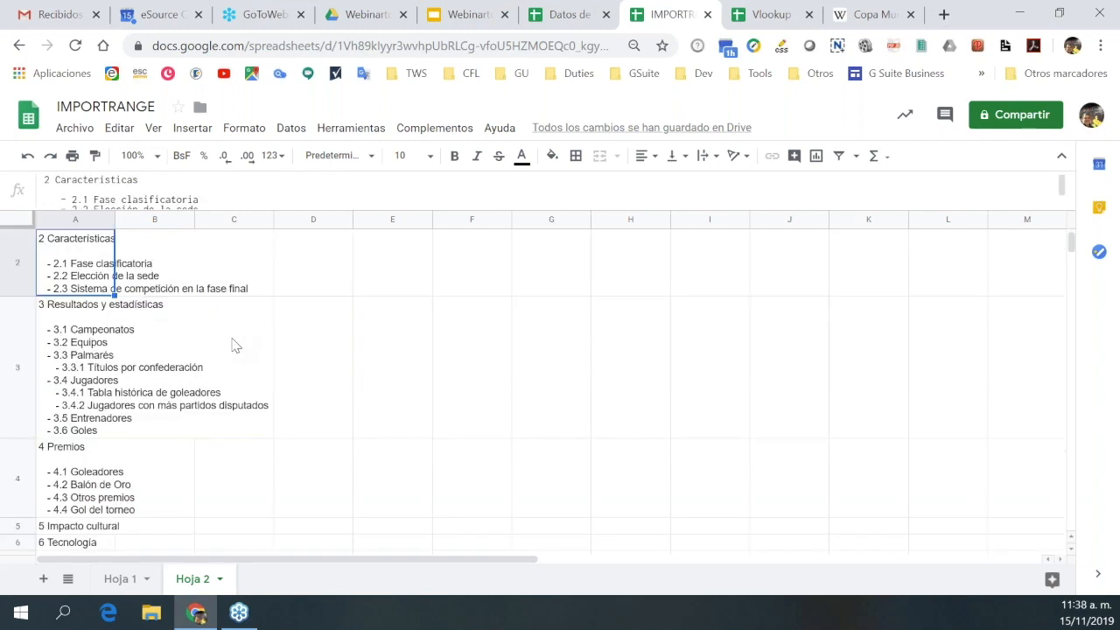
scroll(230, 347, down, 5)
scroll(230, 347, up, 7)
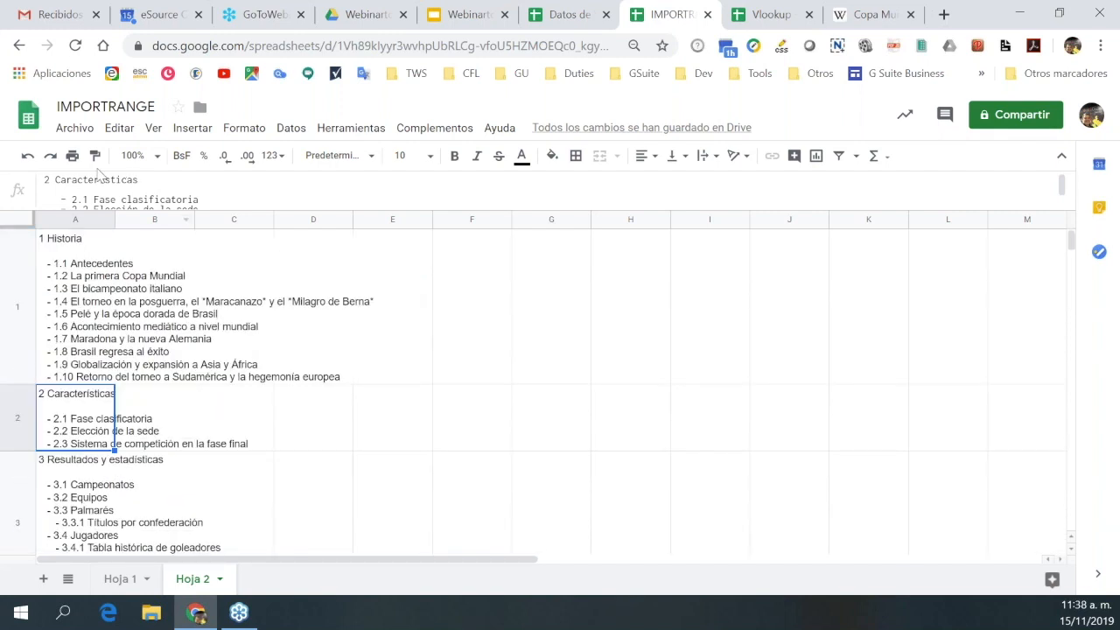
click(28, 159)
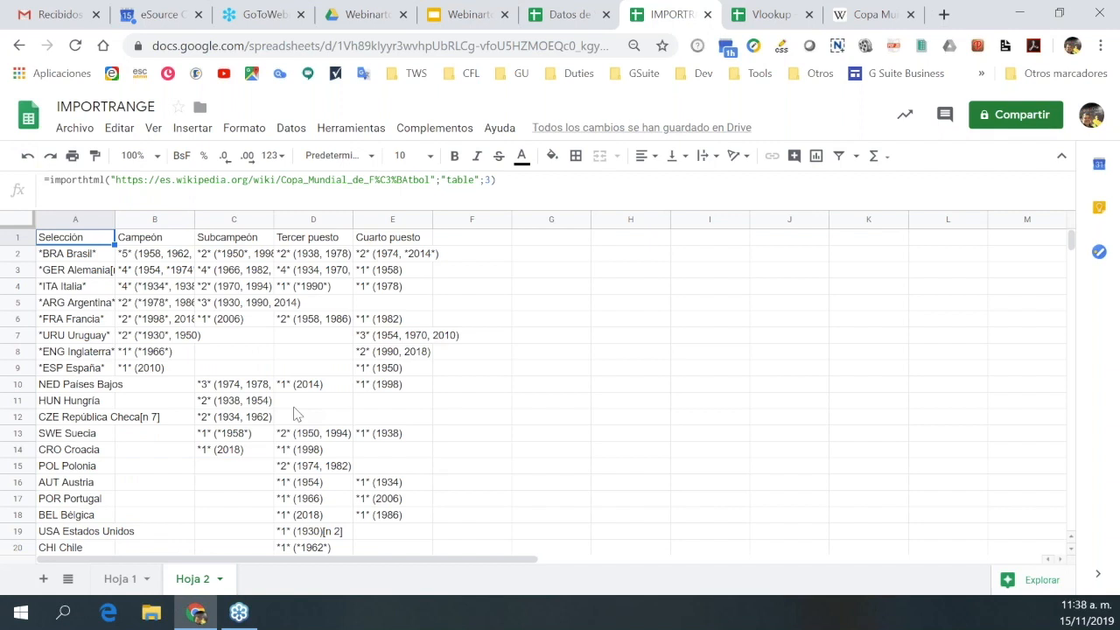
Try pasting and deleting in cell D2, undo the change, and return to A1.
key(Down)
key(Right)
key(Right)
key(Right)
key(Right)
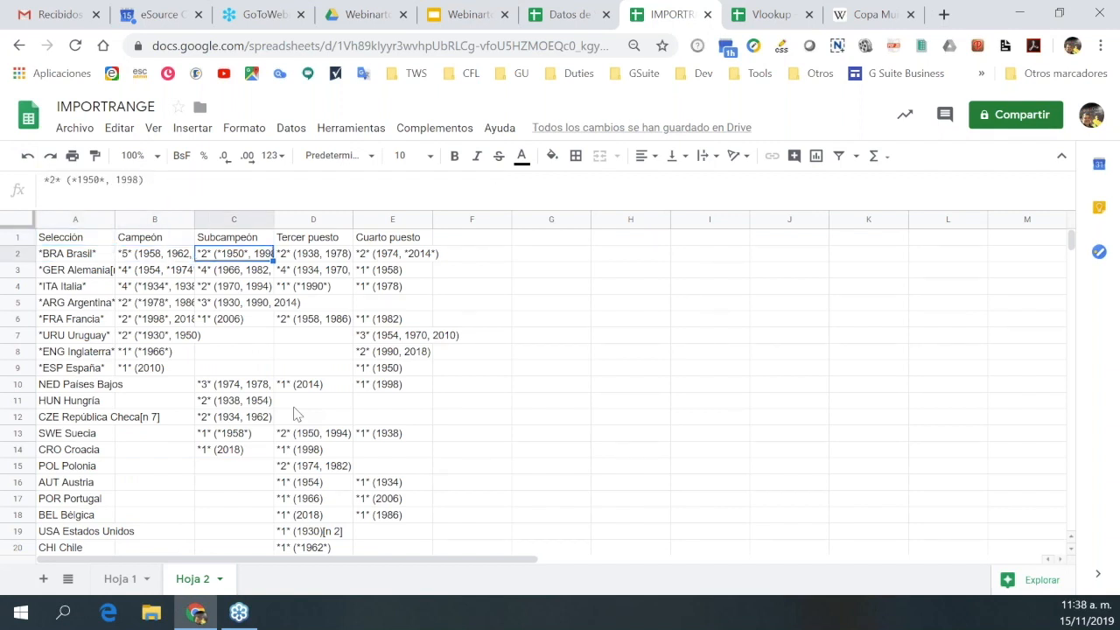
key(Left)
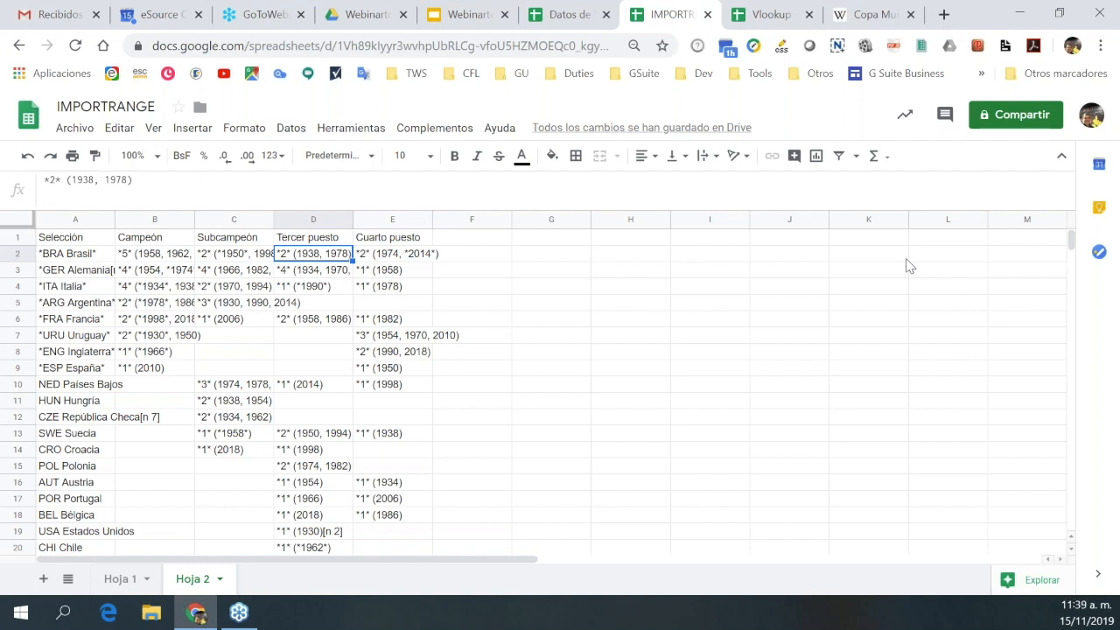
key(ctrl+v)
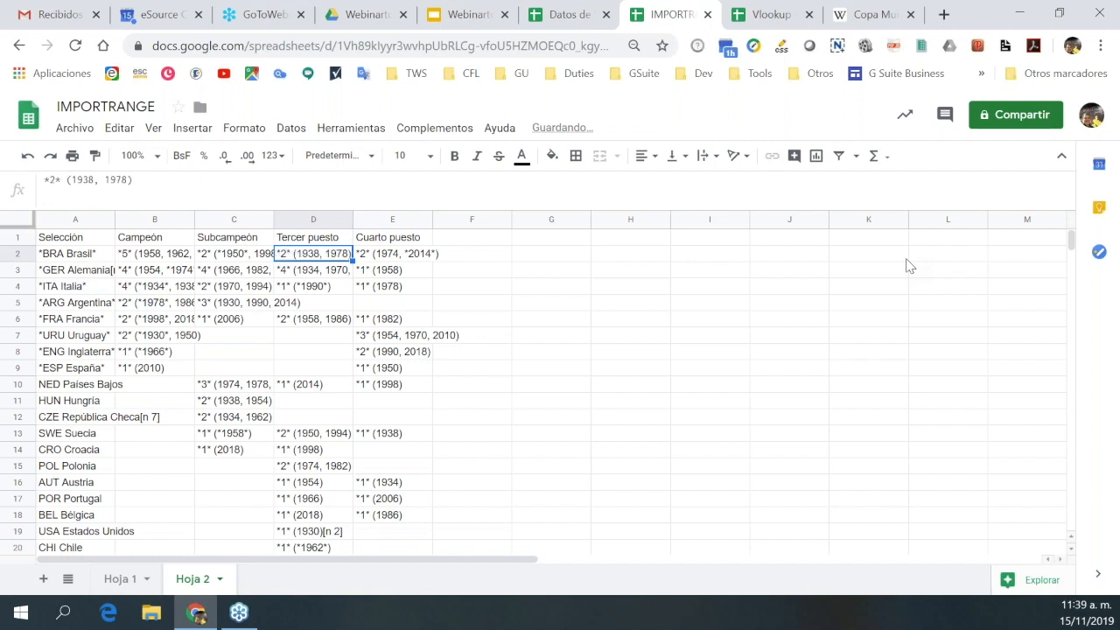
key(Delete)
key(ctrl+z)
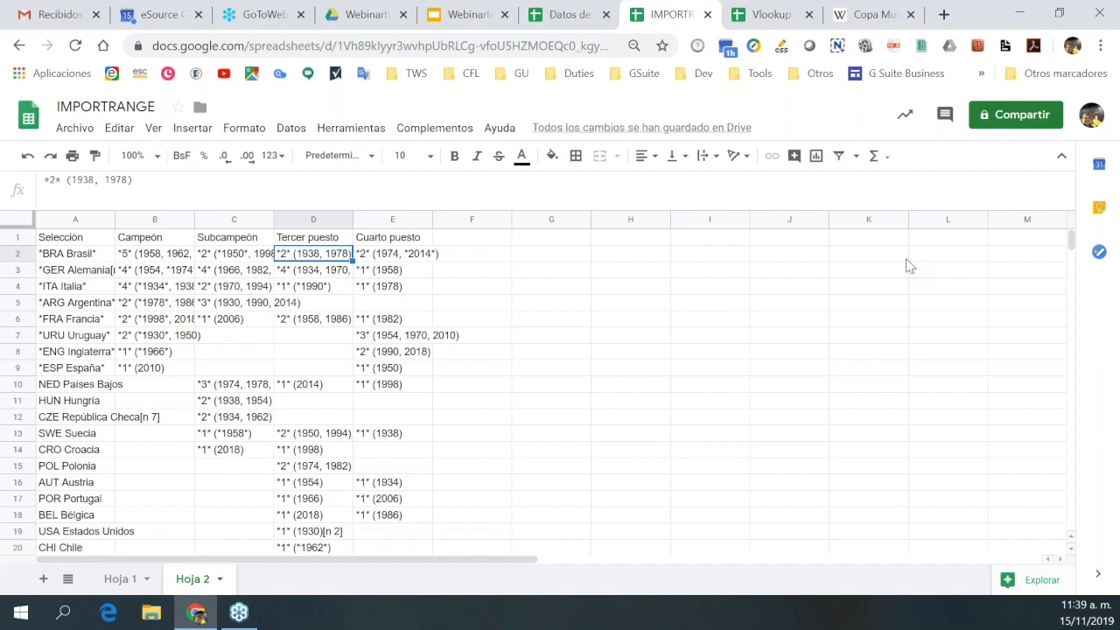
key(Left)
key(Left)
key(Left)
key(Up)
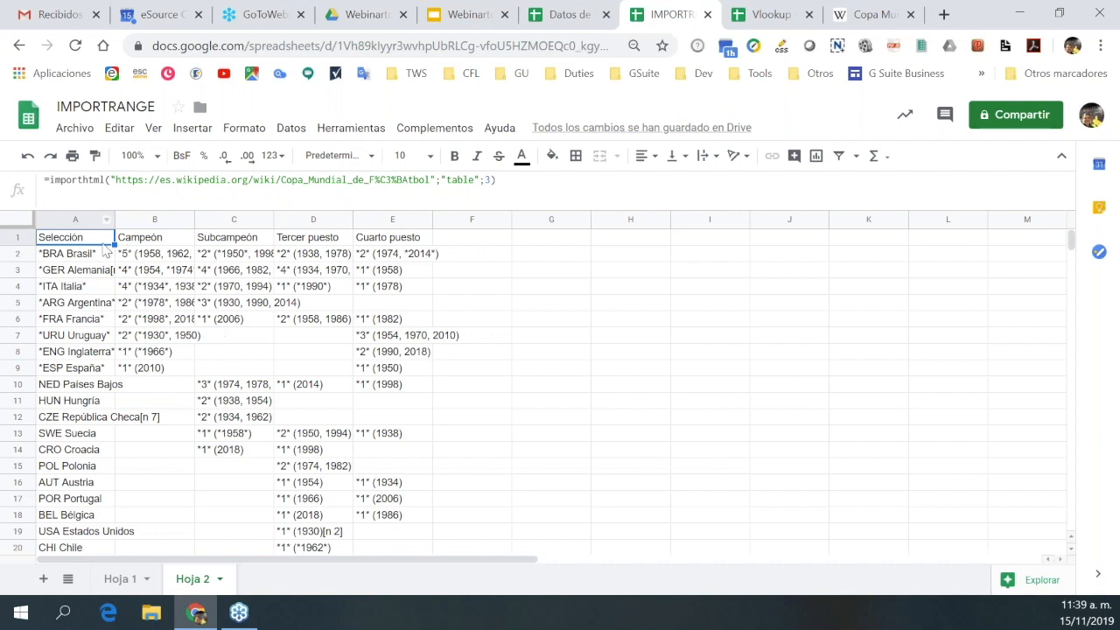
Select the imported table A1:E25 and copy it.
drag(55, 241, 403, 490)
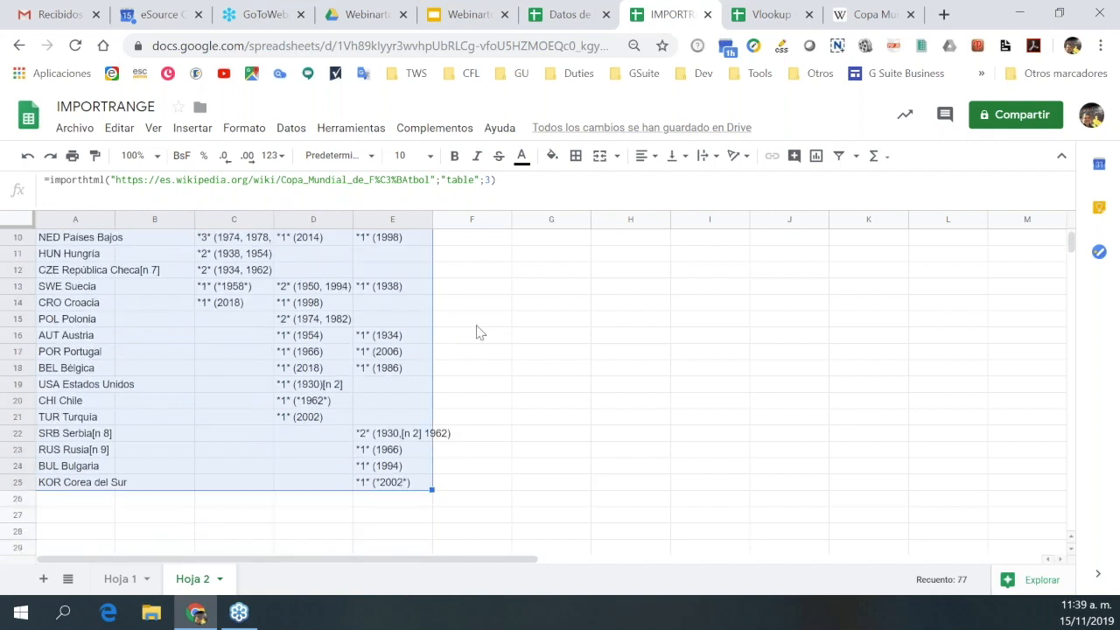
key(ctrl+c)
scroll(478, 330, up, 3)
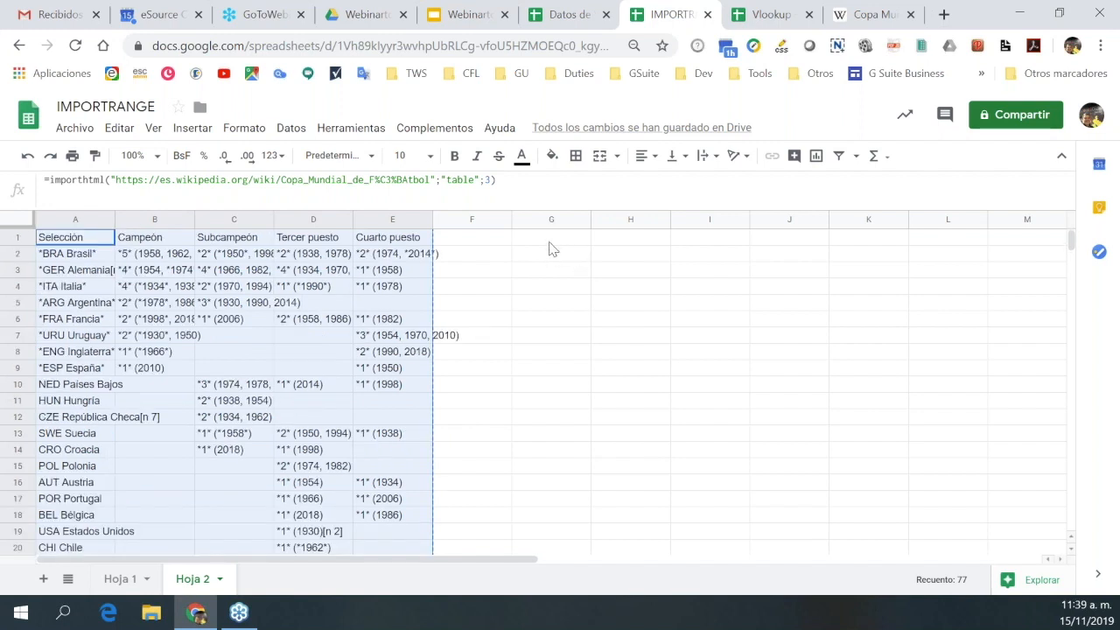
Paste only the values of the World Cup table into G1.
right_click(549, 244)
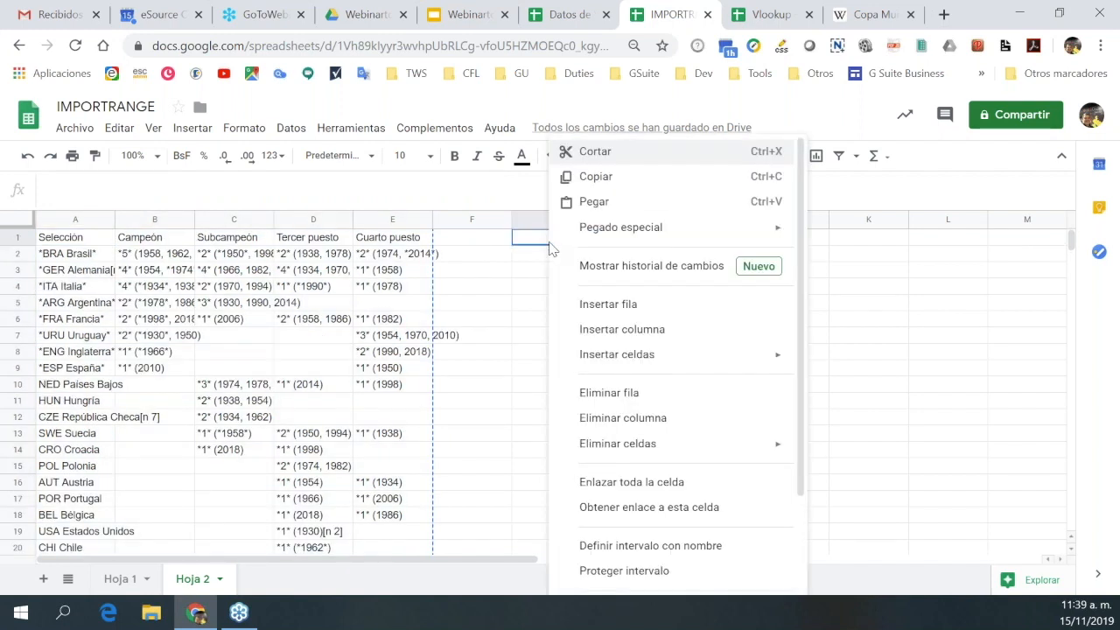
mouse_move(607, 234)
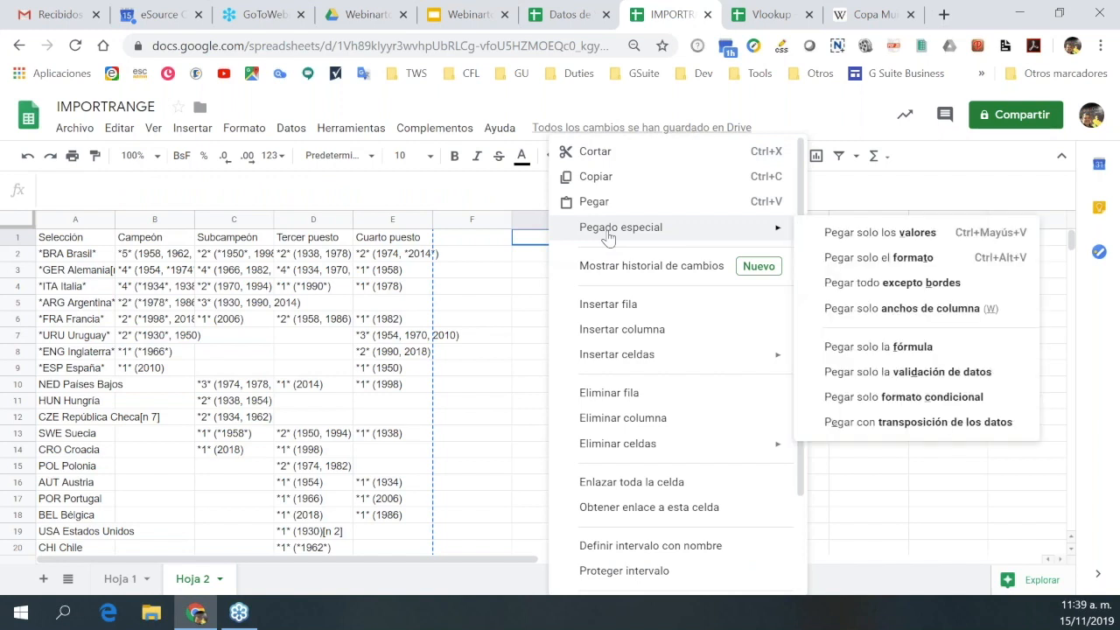
click(839, 242)
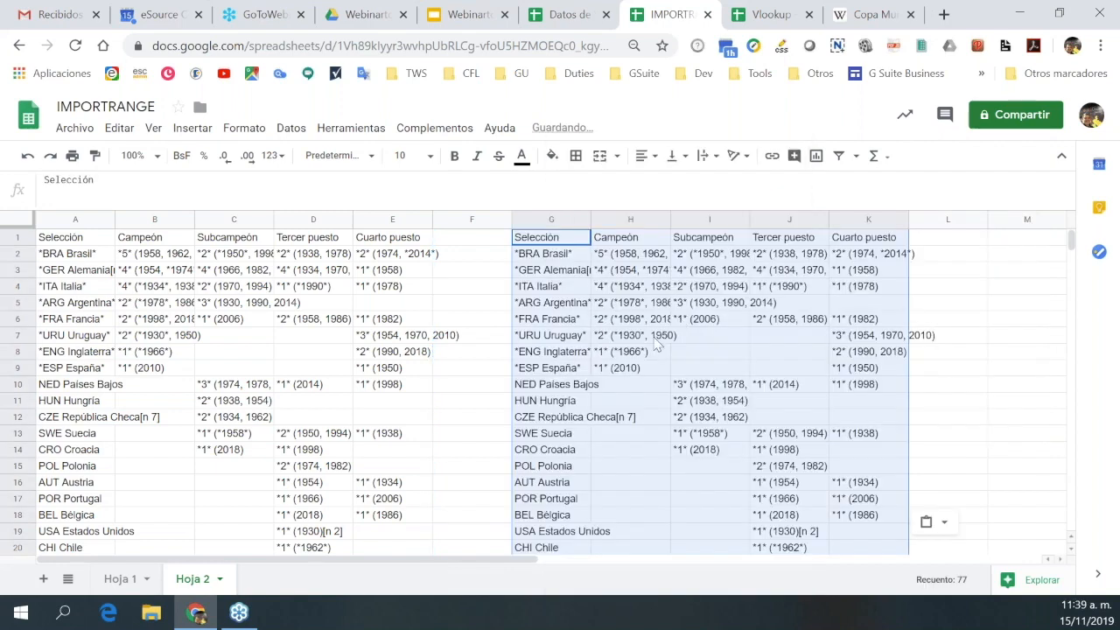
Clear the top cells of the pasted copy: H4:J4, G3:J3, G2 and H2.
click(725, 360)
key(Up)
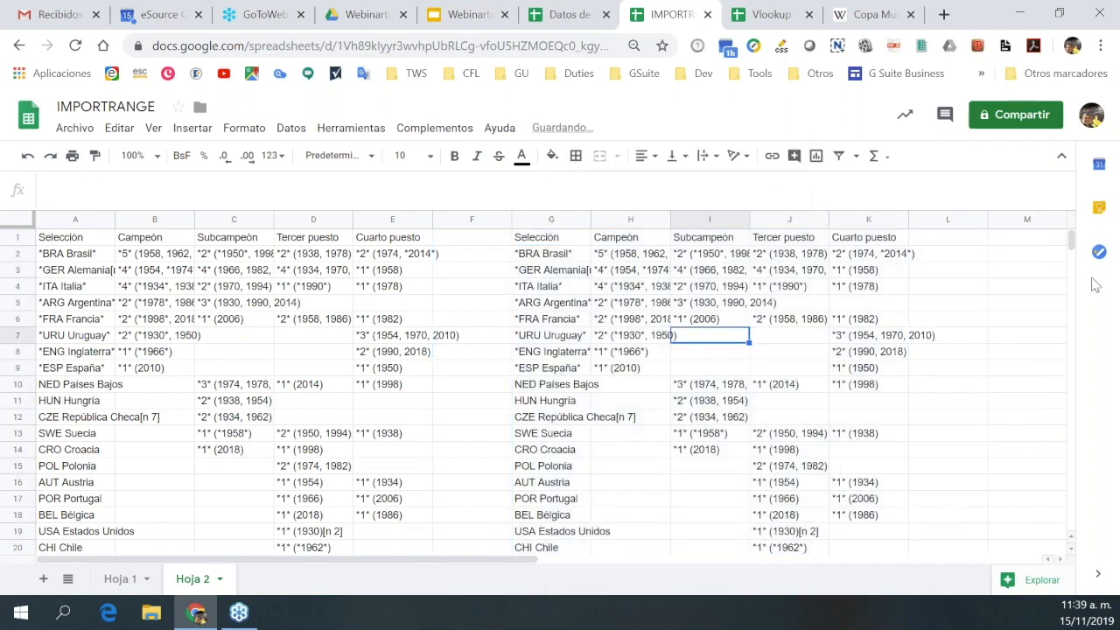
key(Left)
key(Up)
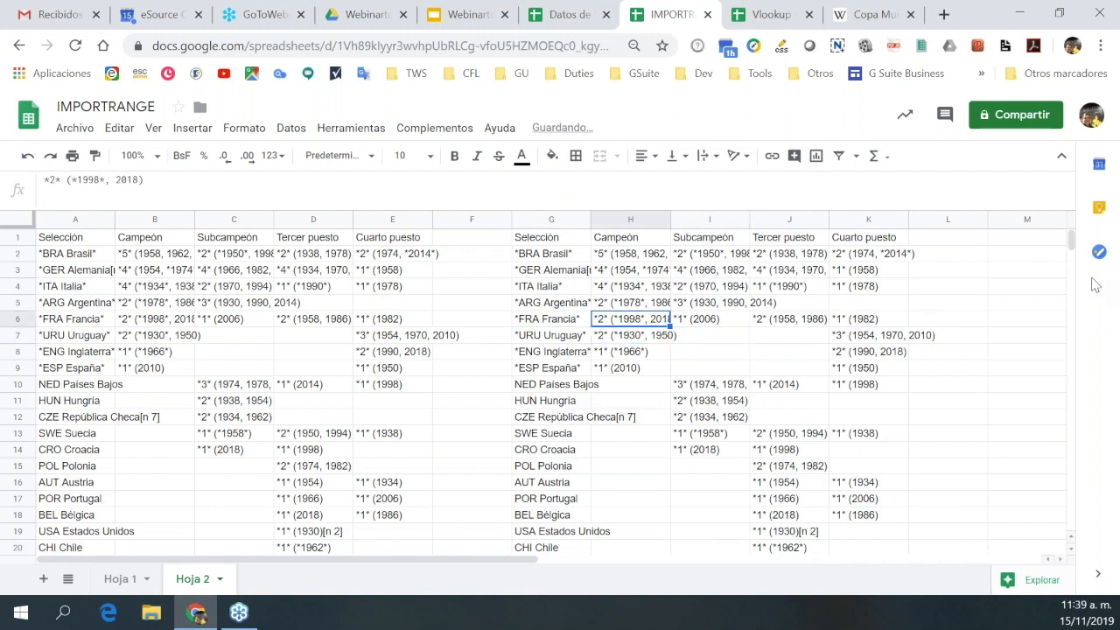
key(Up)
key(Down)
key(Up)
key(Up)
key(Up)
key(Down)
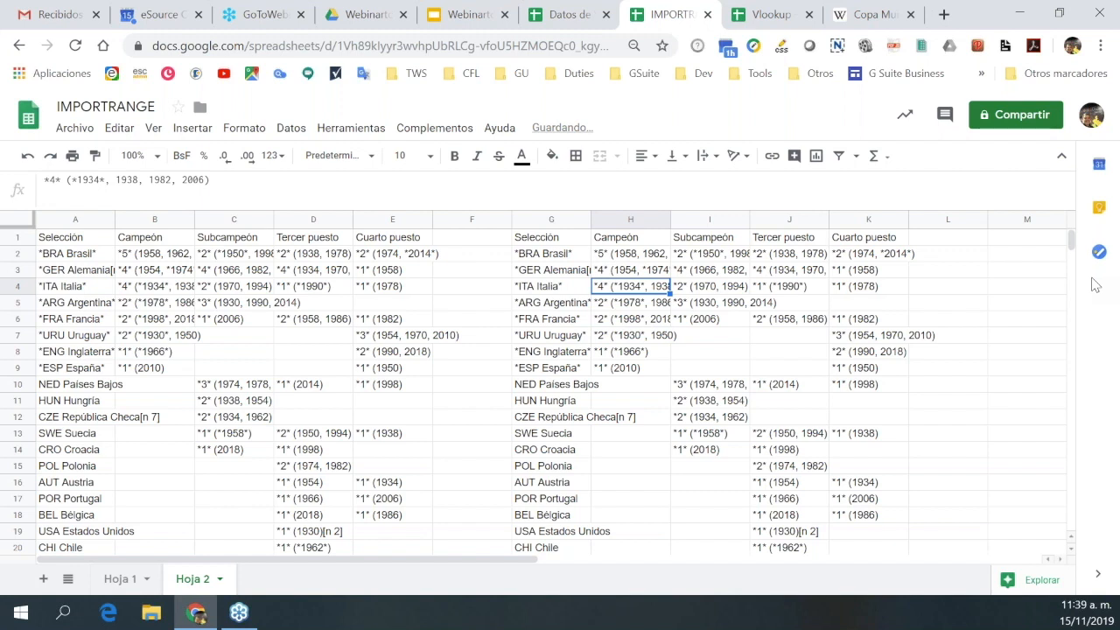
key(Delete)
key(Right)
key(Delete)
key(Right)
key(Delete)
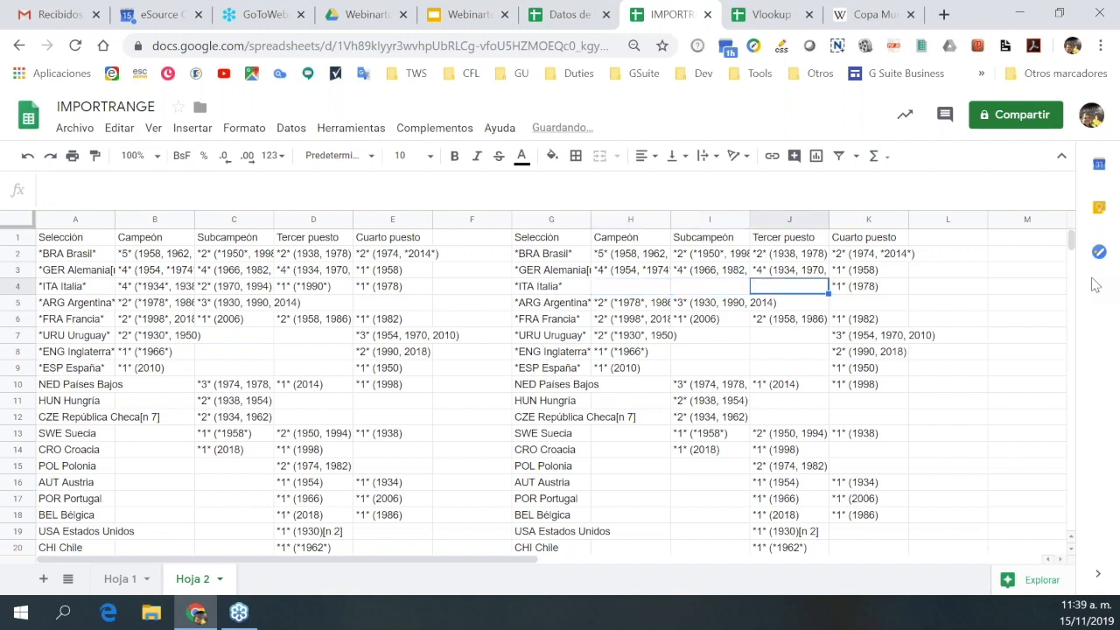
key(Up)
key(Delete)
key(Left)
key(Delete)
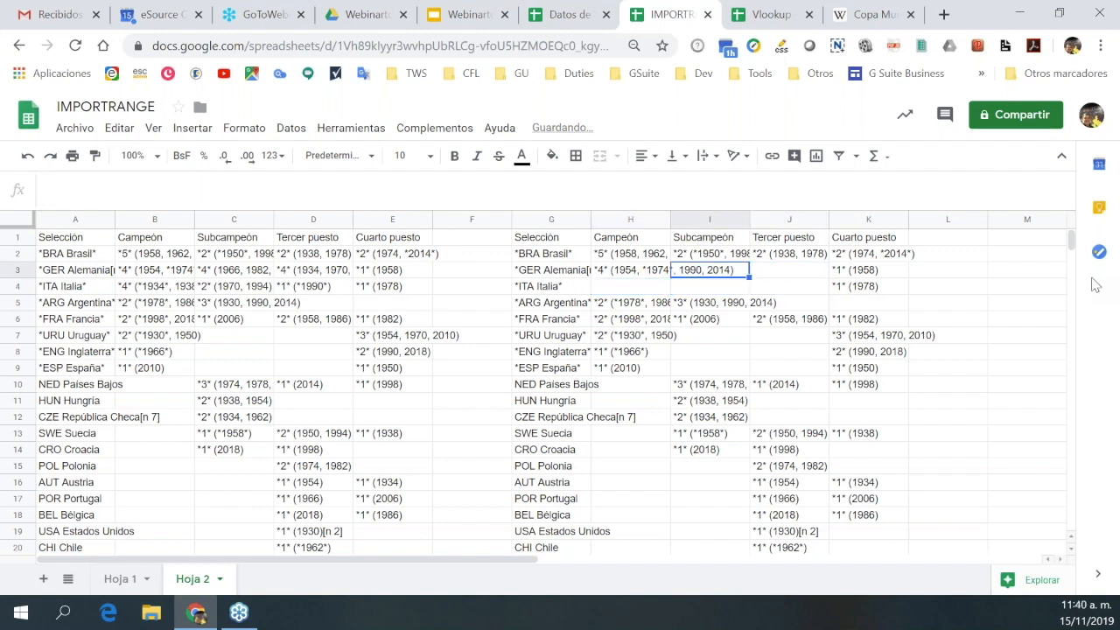
key(Left)
key(Delete)
key(Left)
key(Delete)
key(Up)
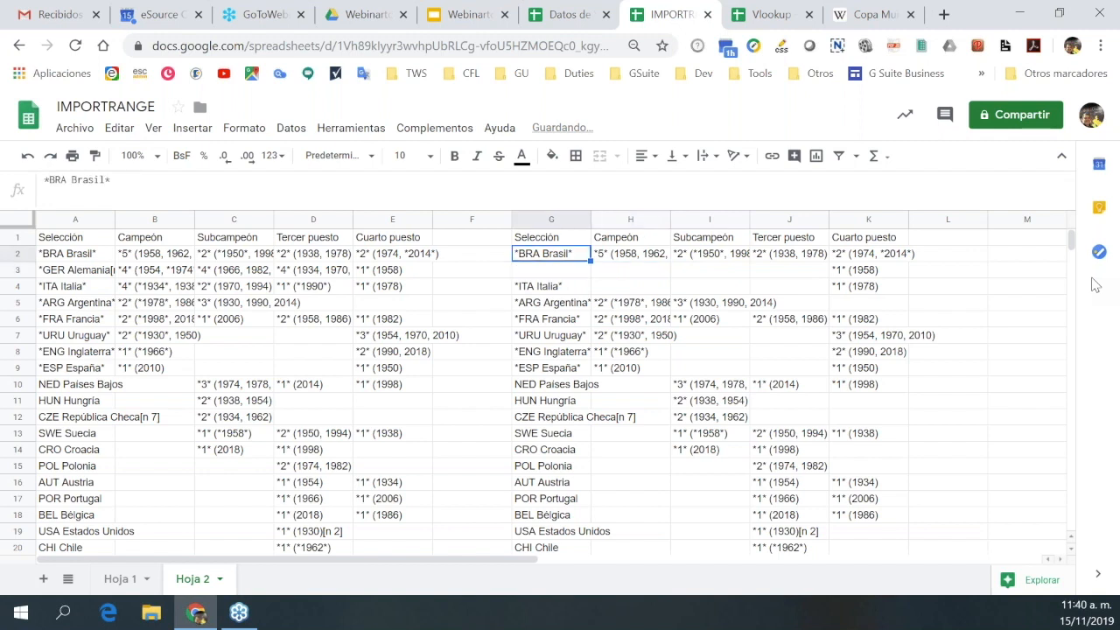
key(Delete)
key(Right)
key(Delete)
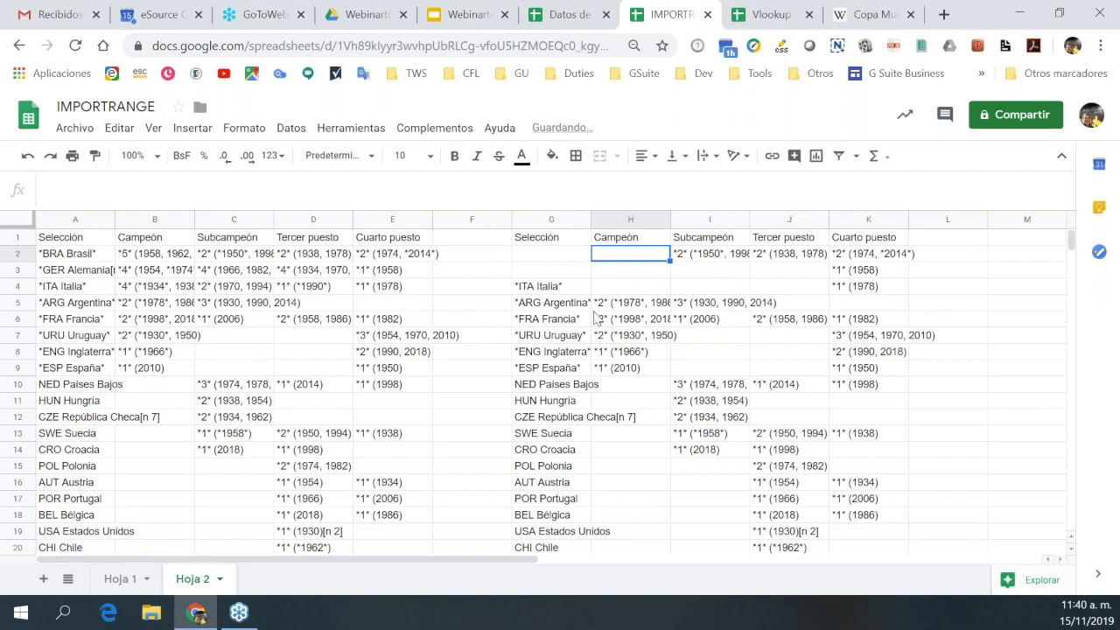
Delete the IMPORTHTML formula from A1, removing the imported table in A–E.
click(66, 240)
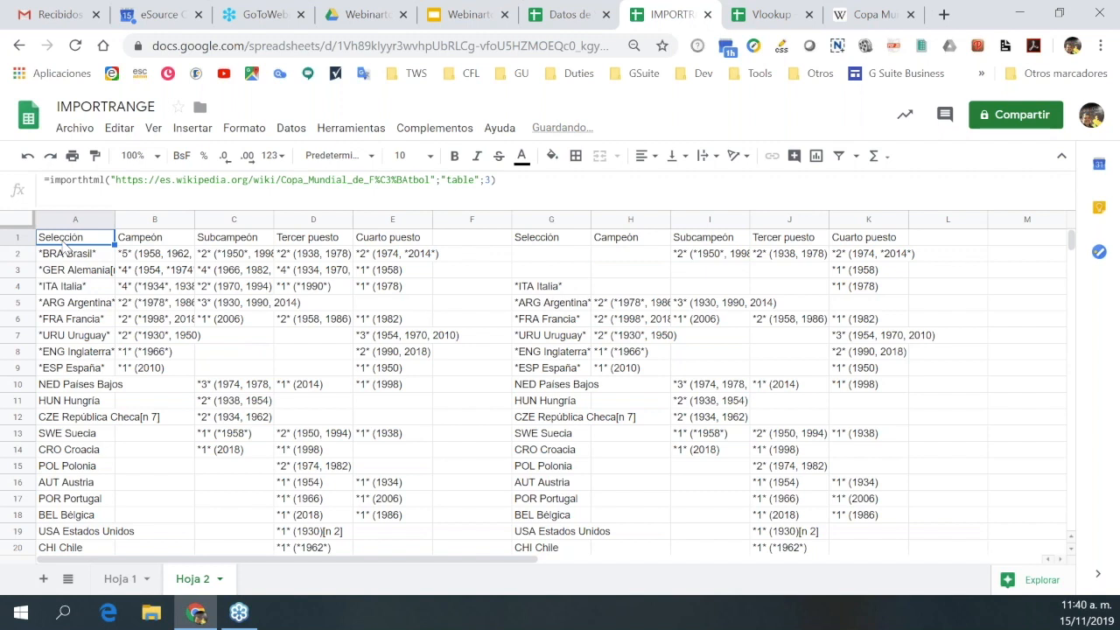
key(Delete)
click(151, 351)
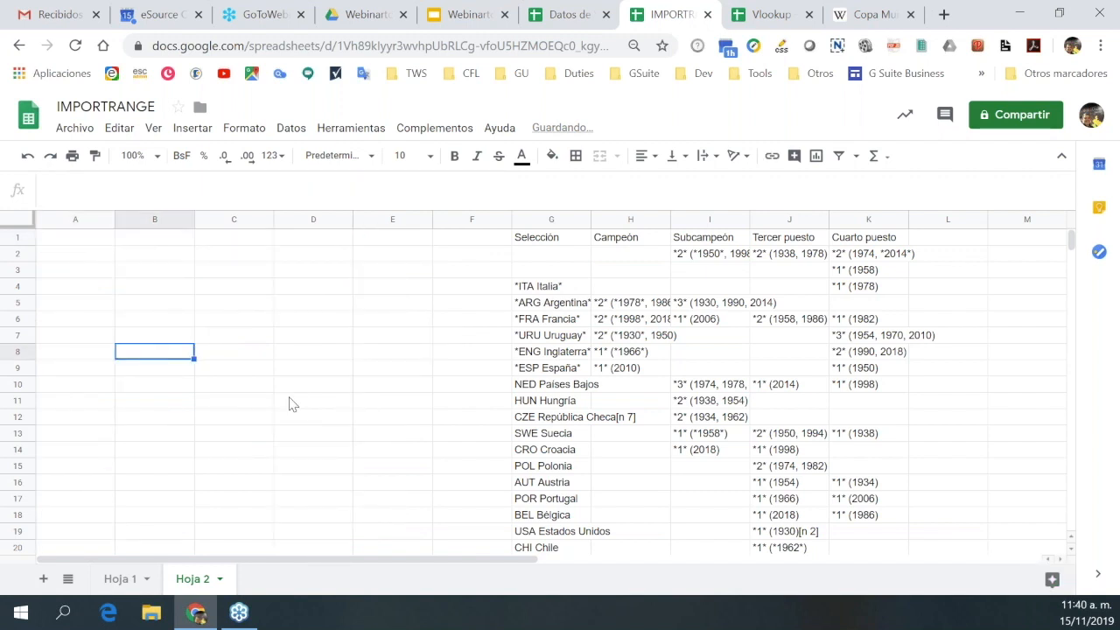
scroll(289, 411, down, 5)
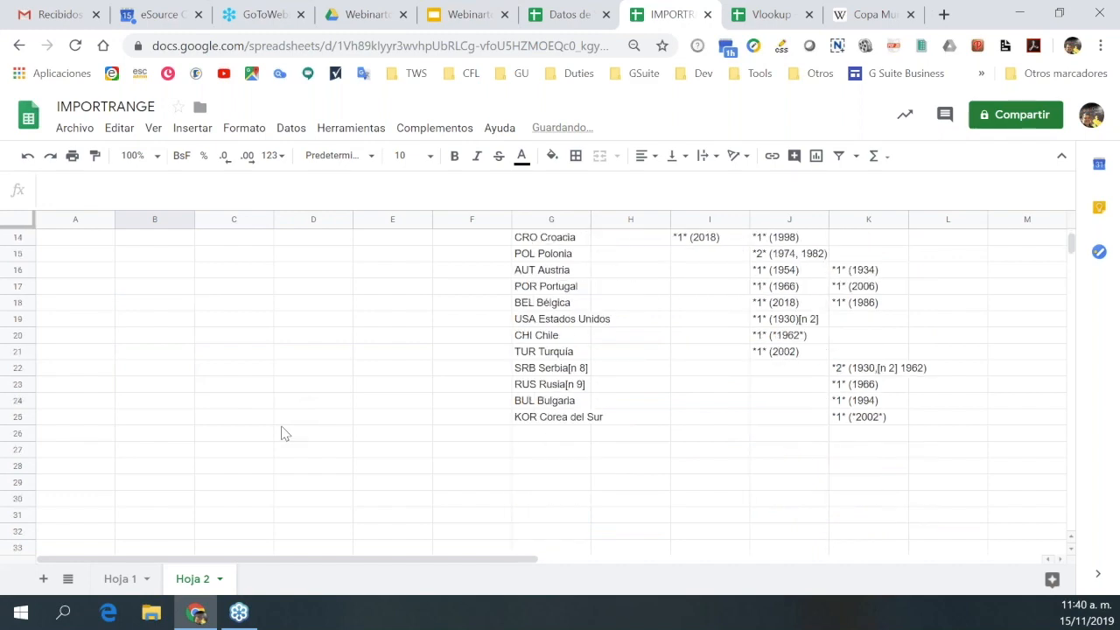
scroll(281, 434, up, 5)
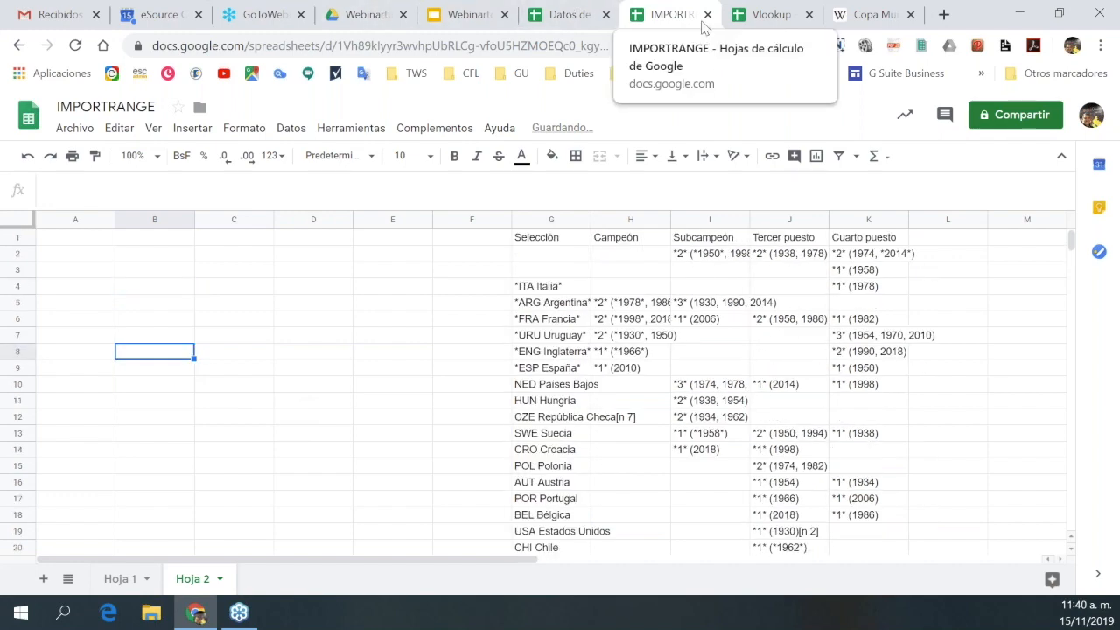
Glance at the Webinarton 2 presentation, then return to the Vlookup spreadsheet.
click(477, 21)
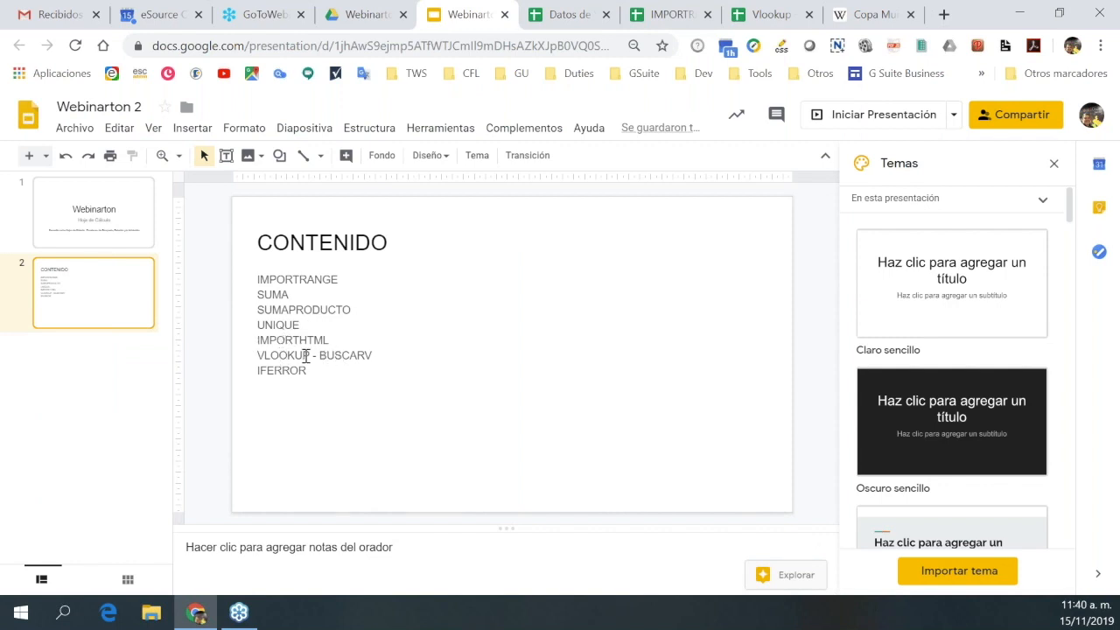
click(772, 15)
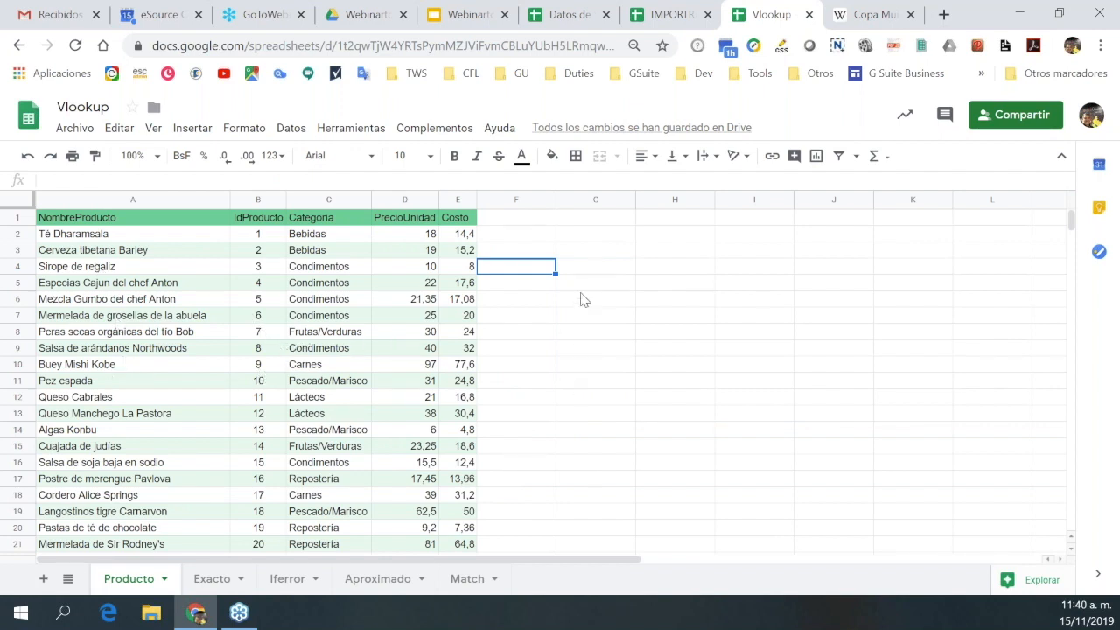
Highlight the Producto product table rows (A2:E17) to point them out, then deselect.
click(579, 271)
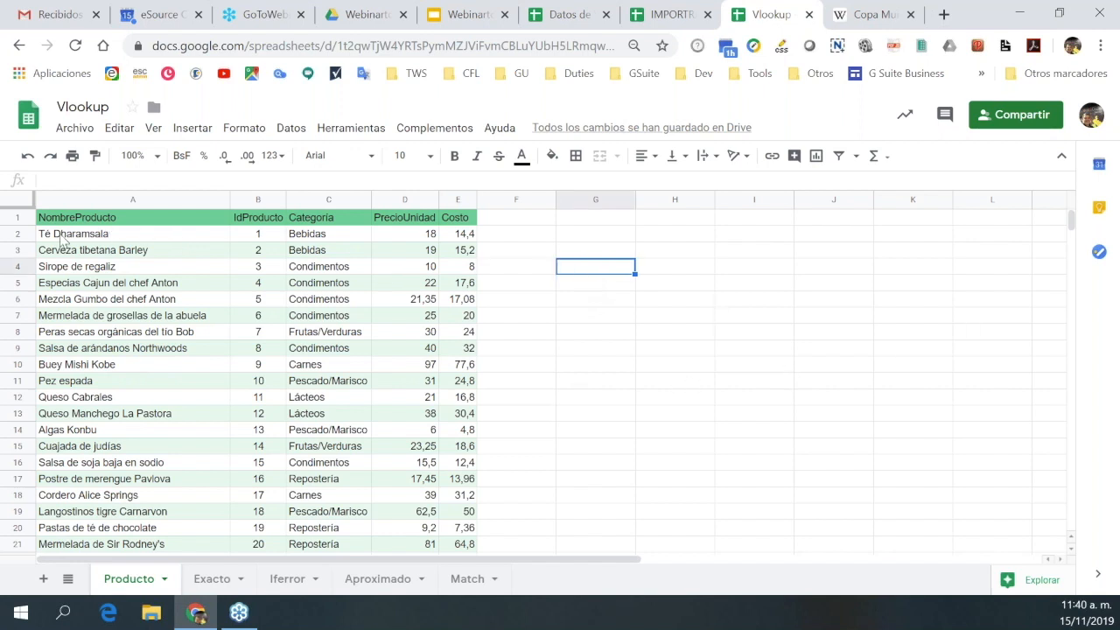
drag(61, 241, 470, 491)
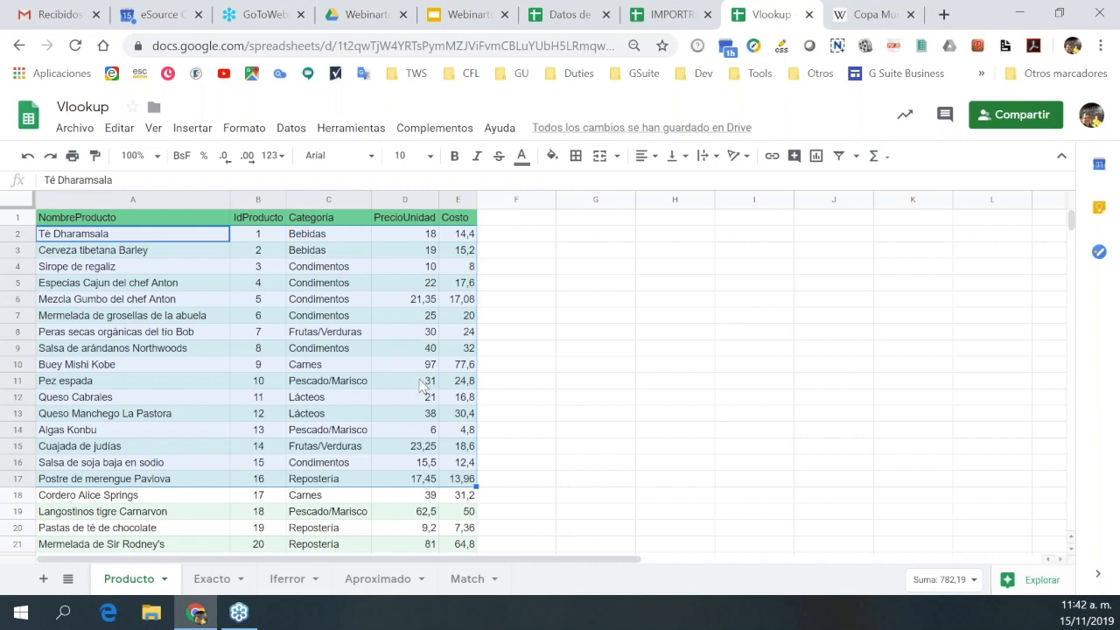
click(547, 318)
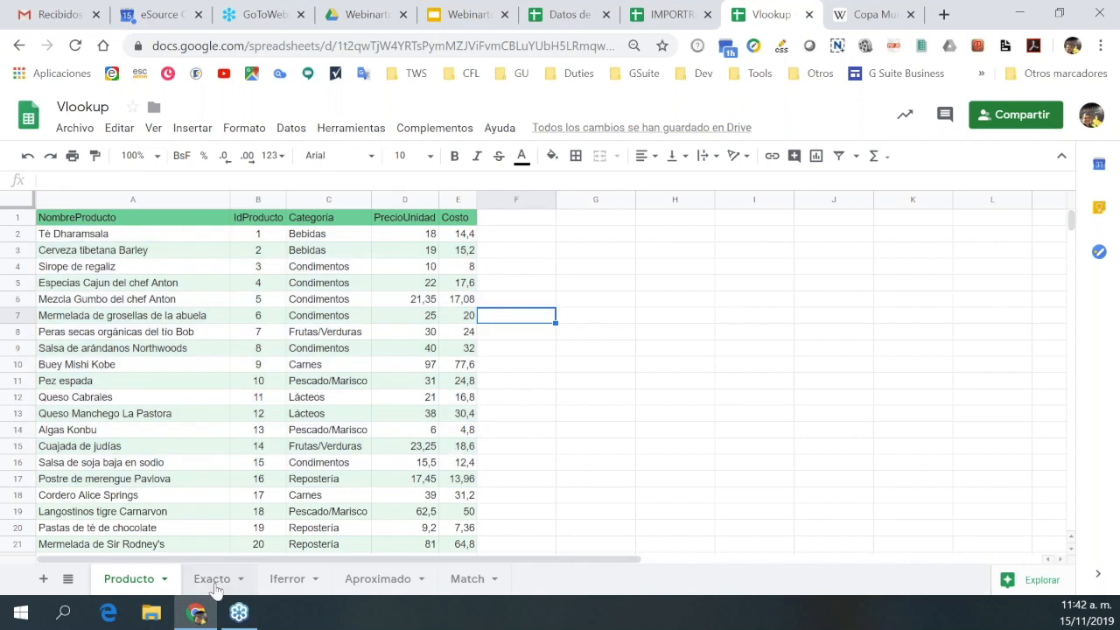
On the Exacto sheet, delete the price and category lookup formulas in B4 and C4.
click(214, 581)
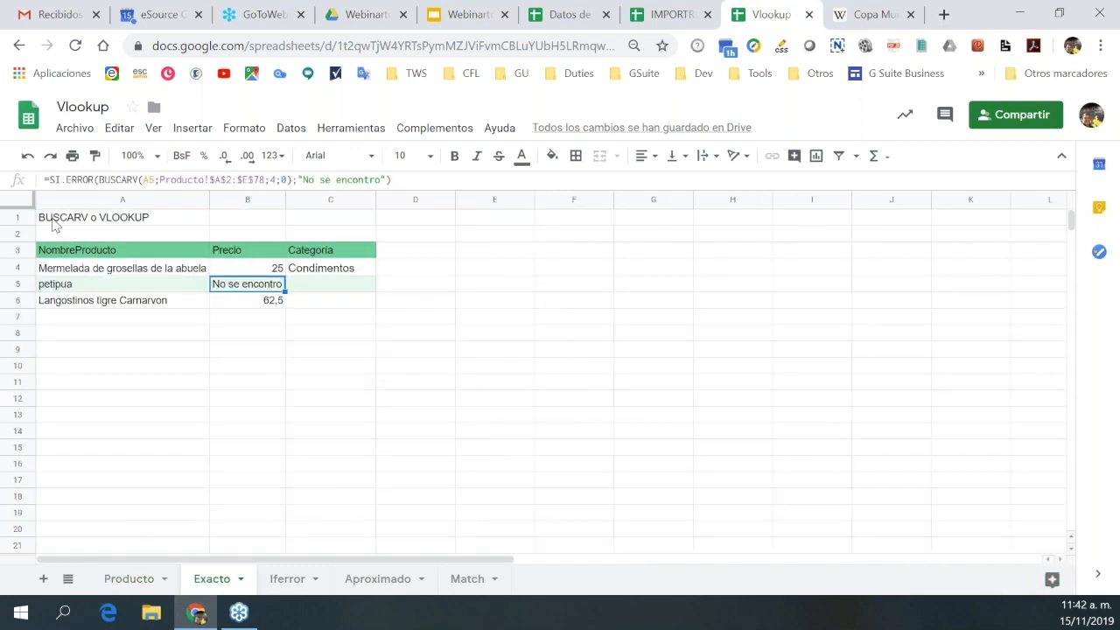
click(67, 224)
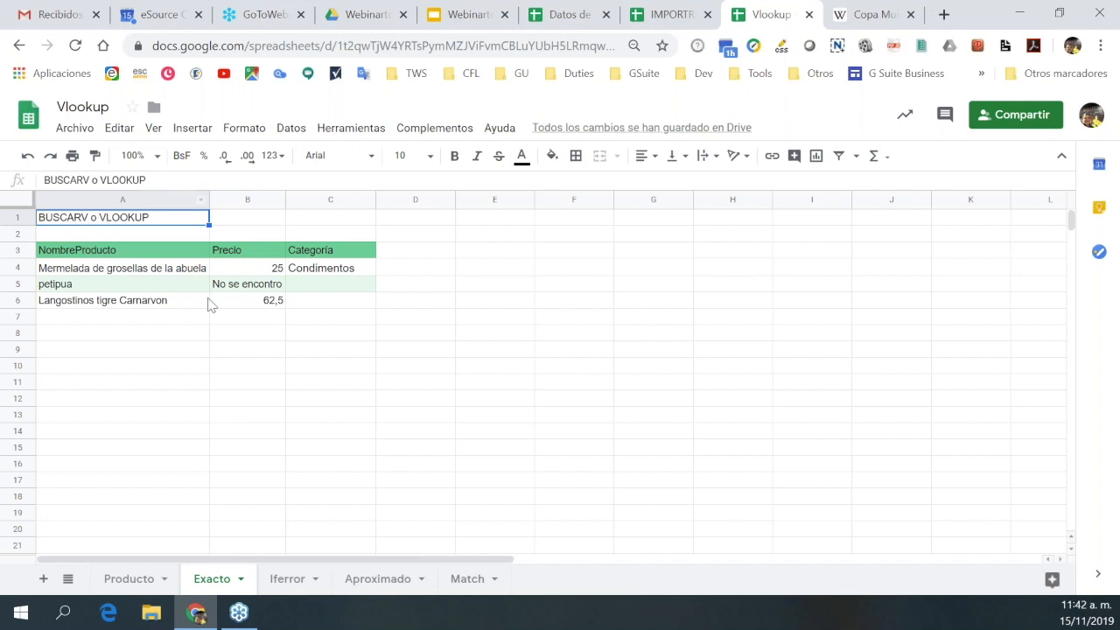
click(233, 271)
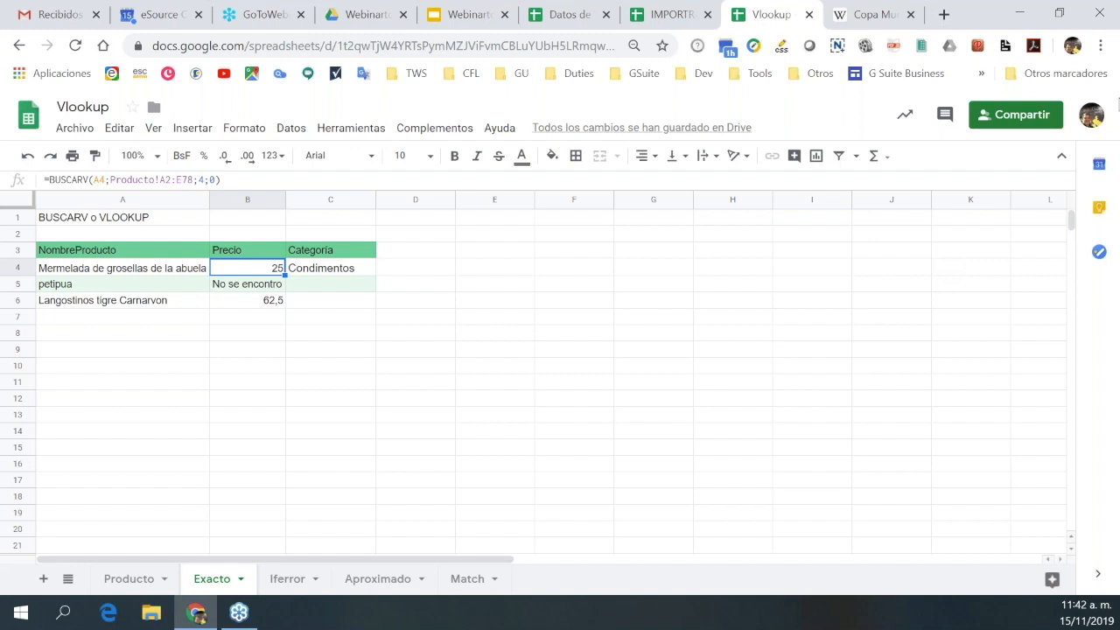
key(Delete)
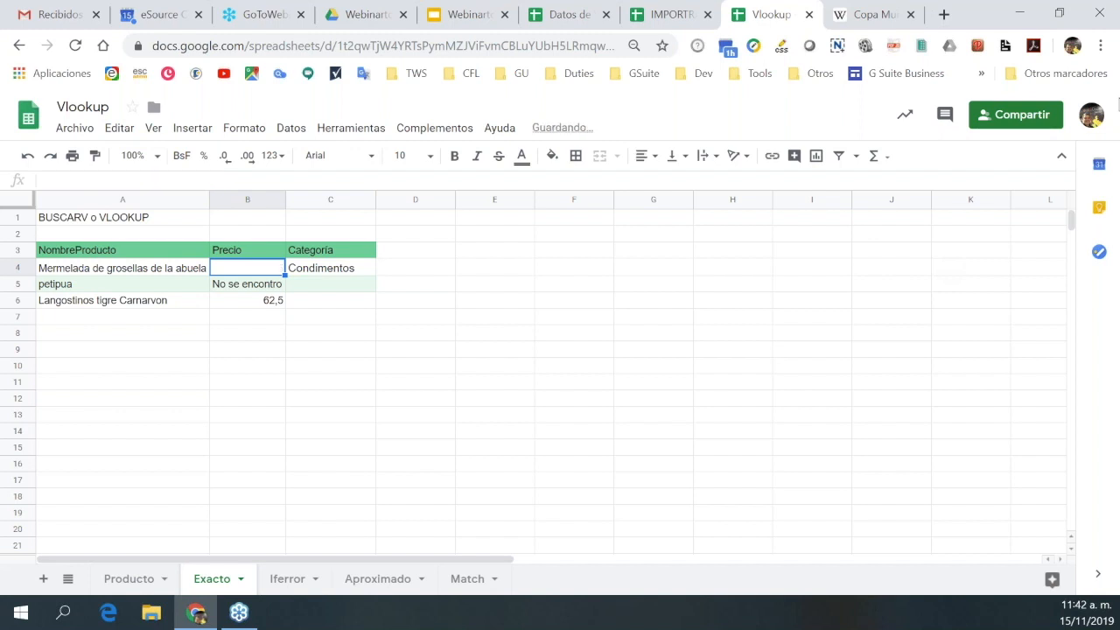
click(246, 283)
click(247, 267)
click(330, 268)
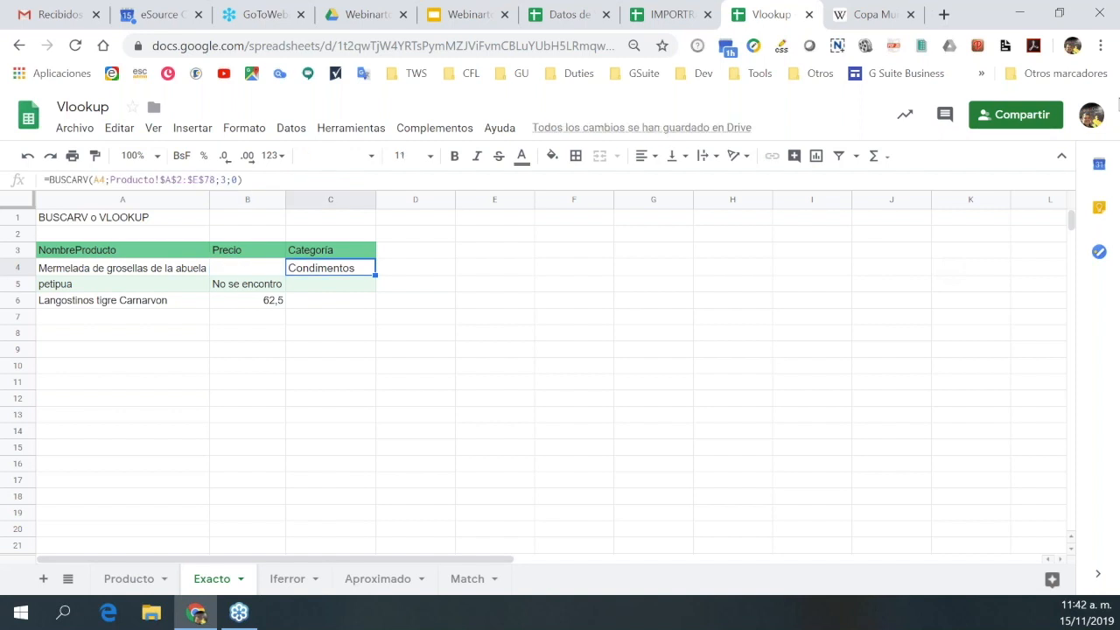
key(Delete)
click(331, 283)
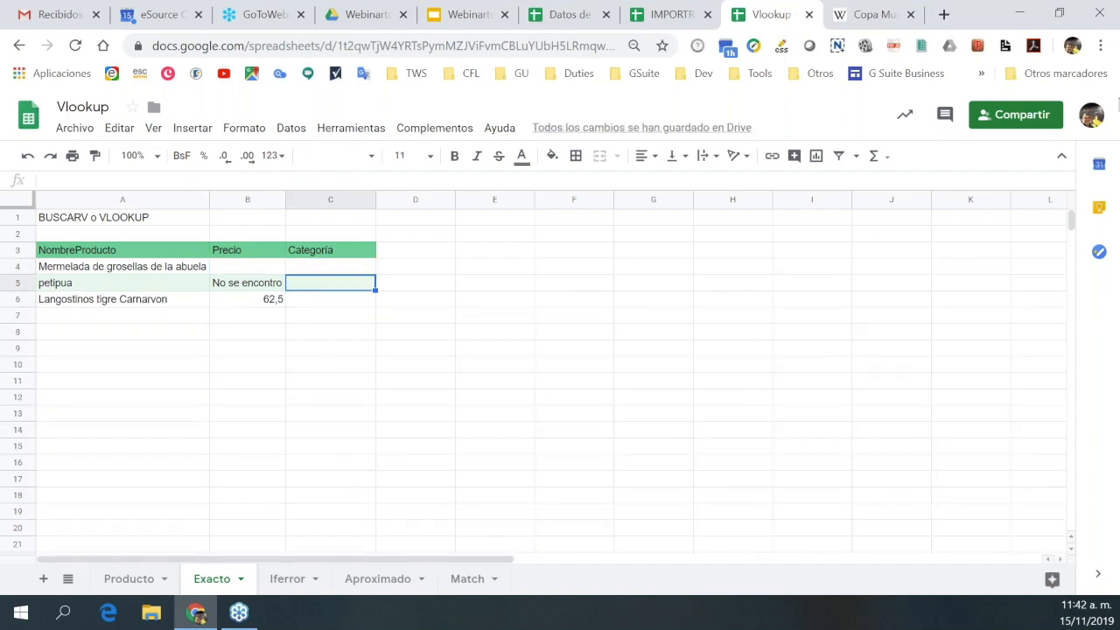
click(330, 266)
click(247, 266)
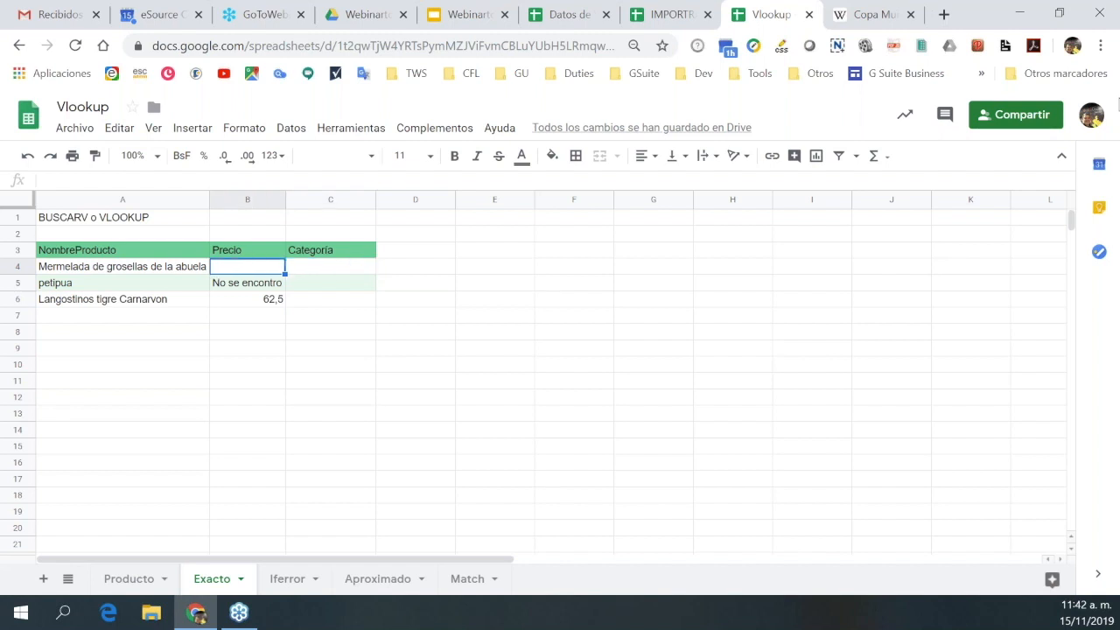
Delete the Langostinos tigre Carnarvon row's 62,5 price in B6 and its name in A6.
click(246, 283)
click(247, 299)
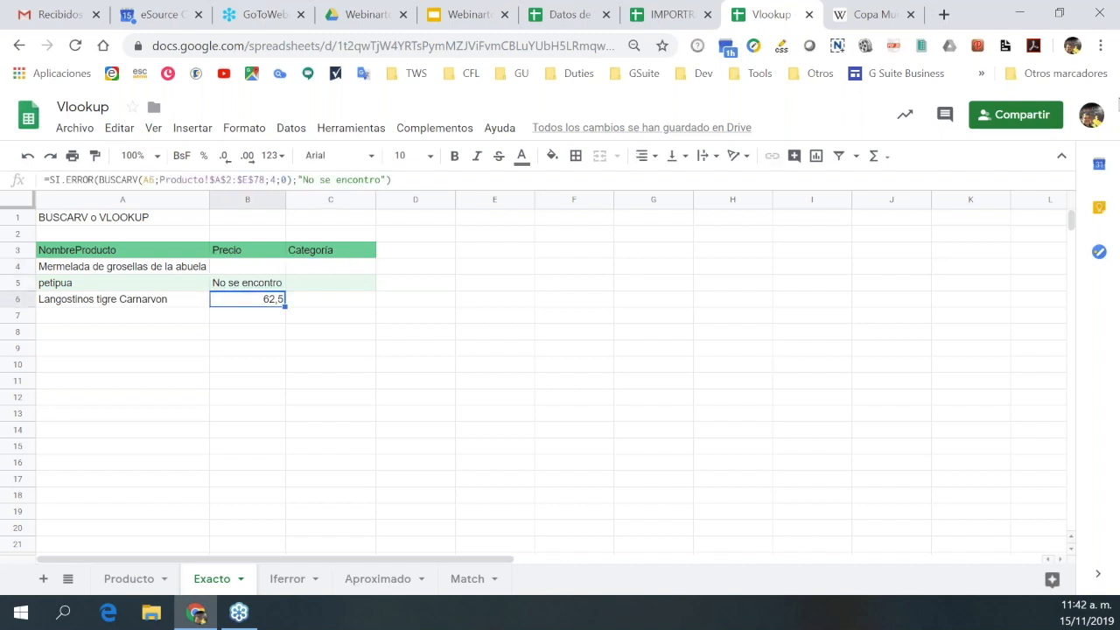
key(Delete)
click(122, 299)
key(Delete)
click(123, 283)
click(123, 266)
click(247, 266)
click(122, 266)
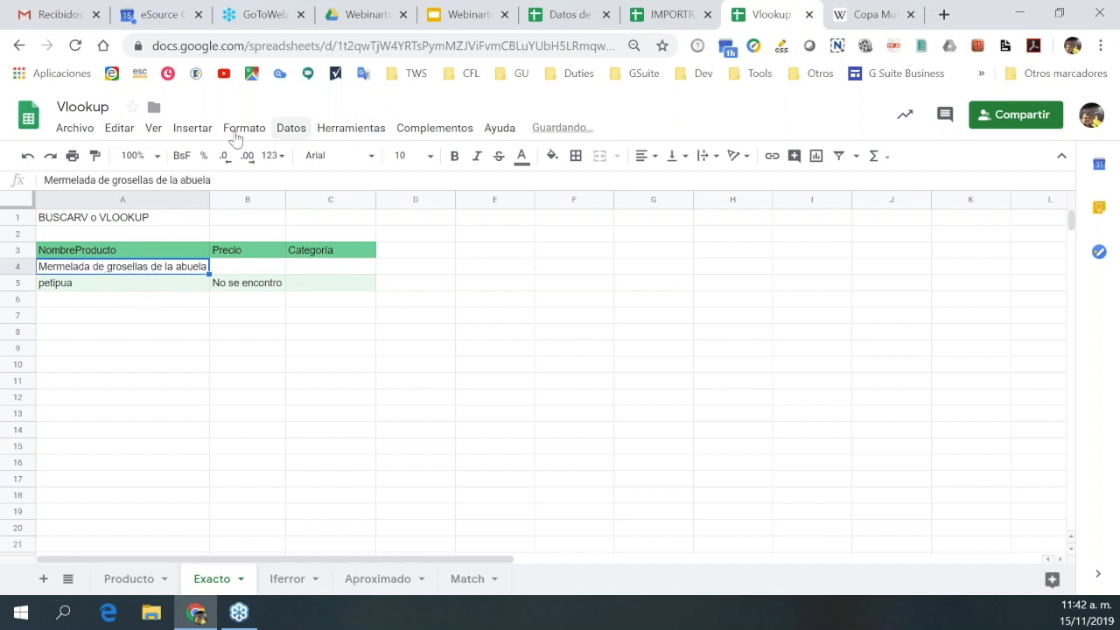
Copy Pez espada from Producto A11 and paste it over the old product name in Exacto A4.
click(126, 579)
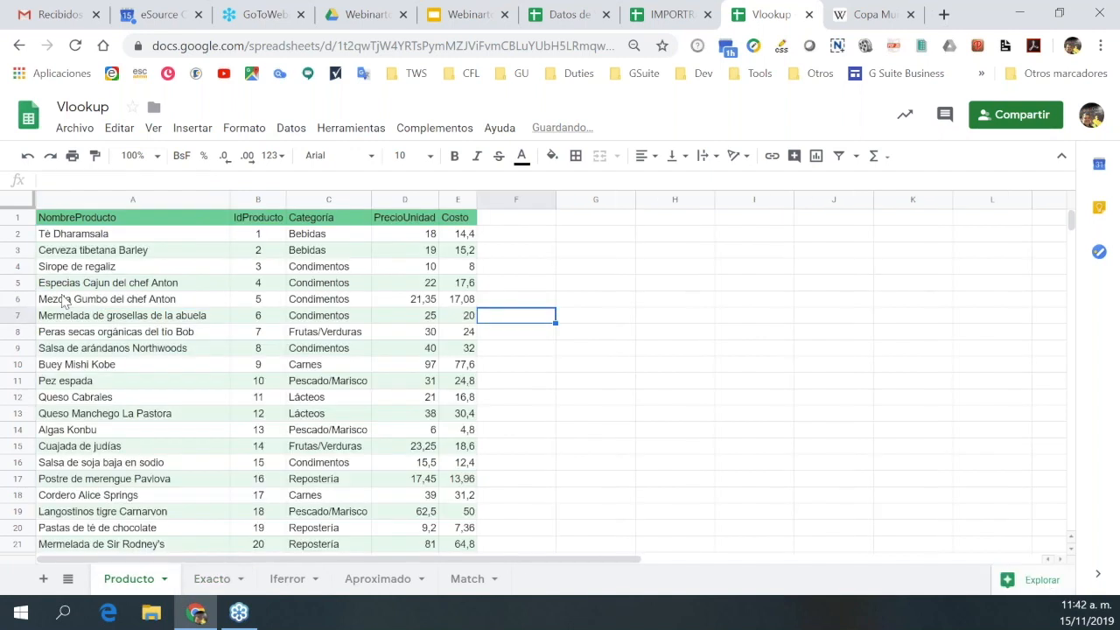
click(83, 385)
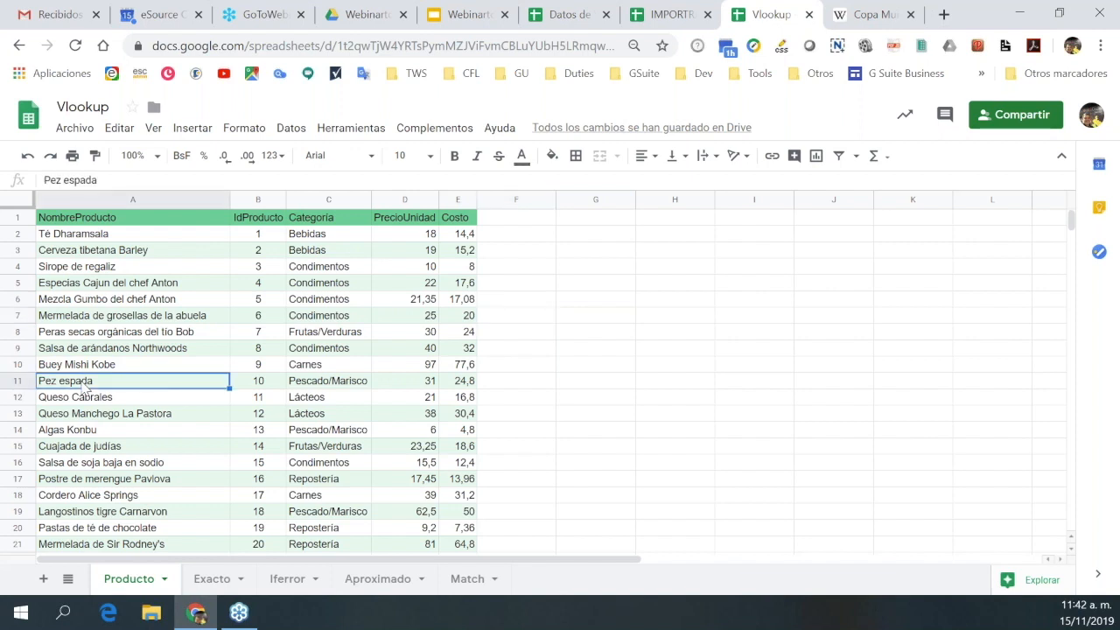
key(ctrl+c)
click(212, 578)
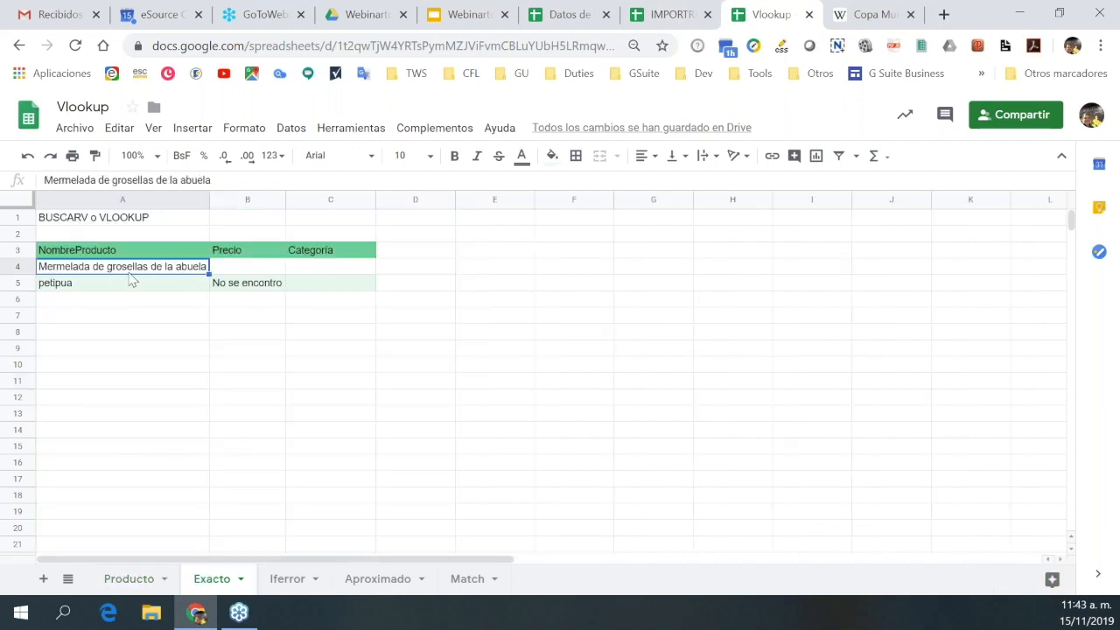
key(Delete)
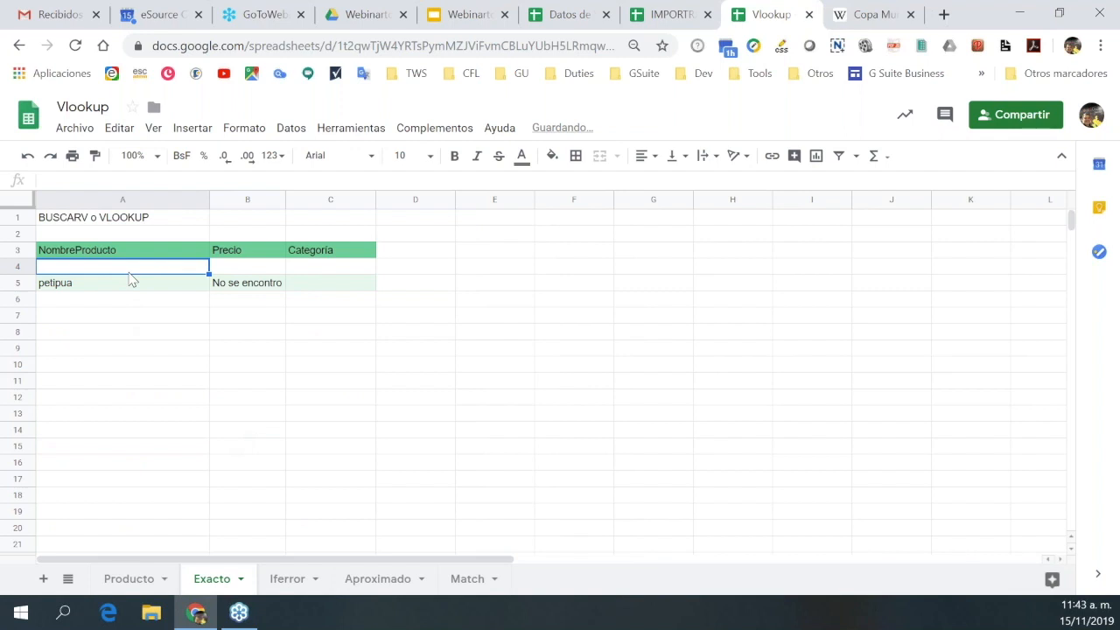
key(ctrl+v)
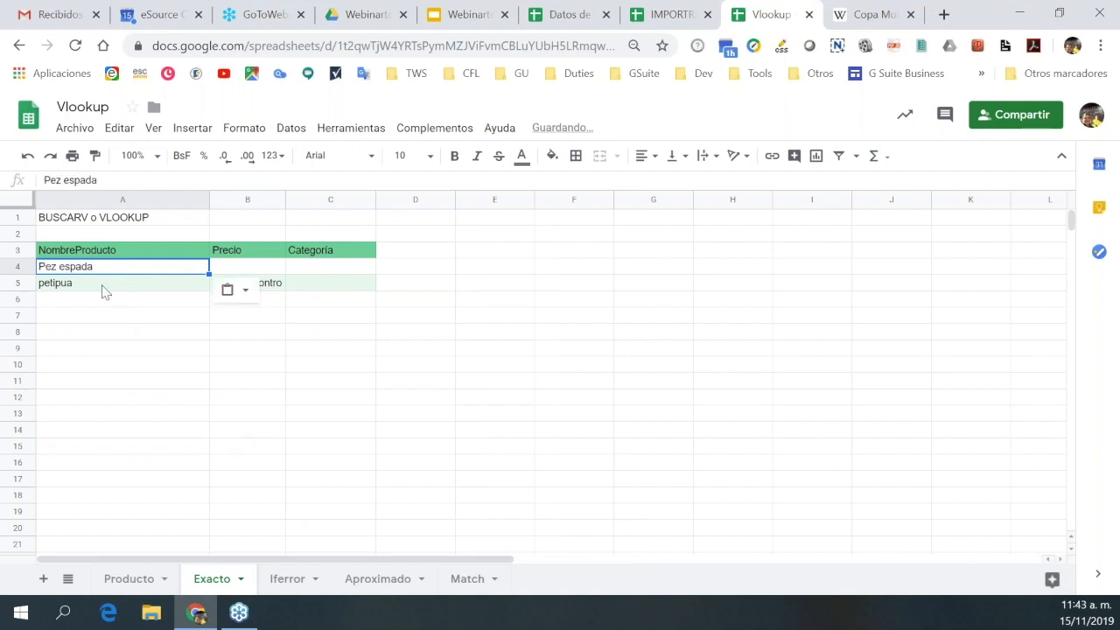
click(152, 335)
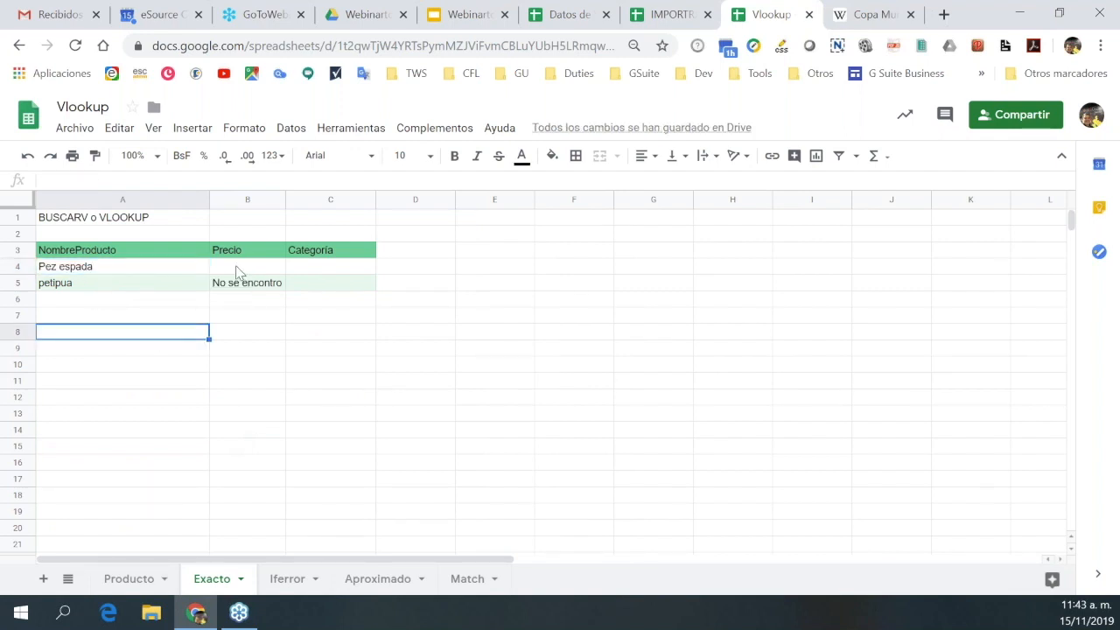
click(238, 269)
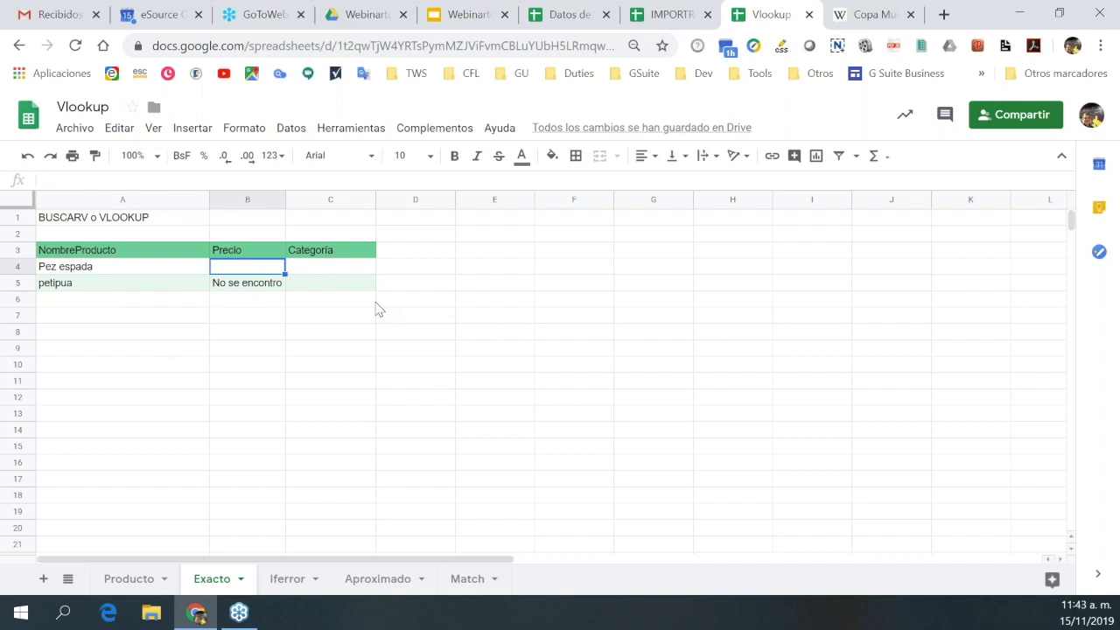
Start =buscarv( in B4, insert A4 as the lookup value, and add a semicolon.
text(=)
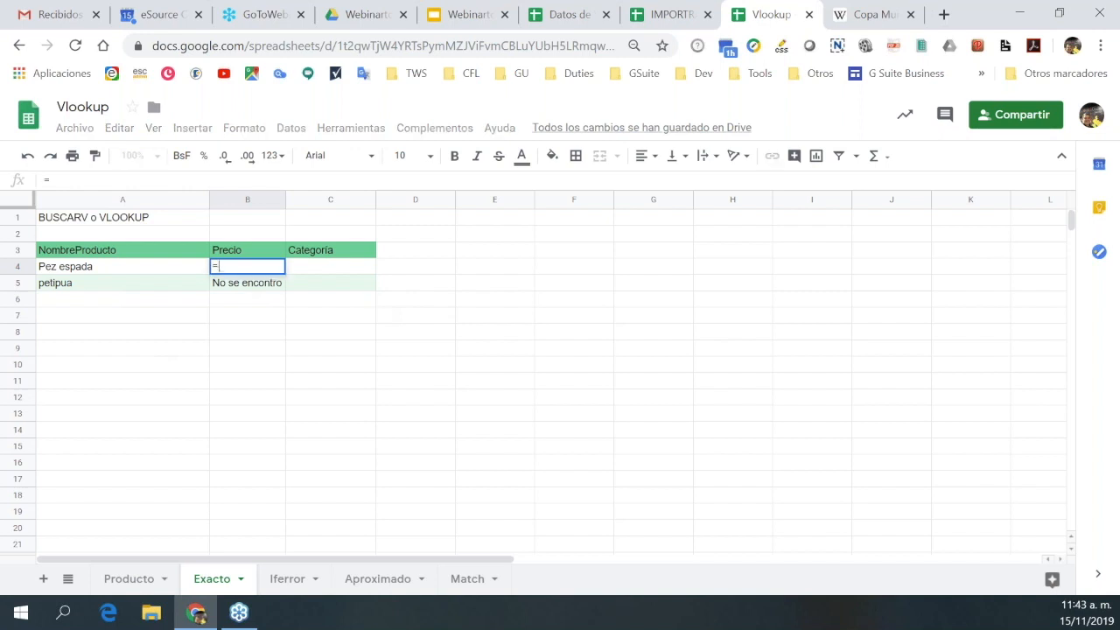
text(buscar)
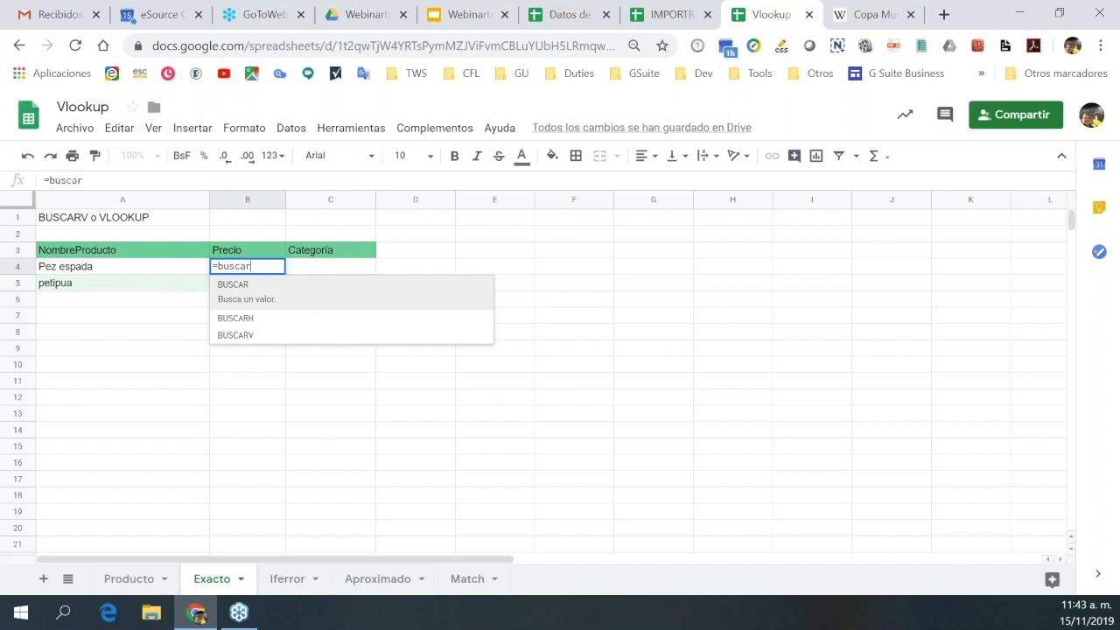
text(v)
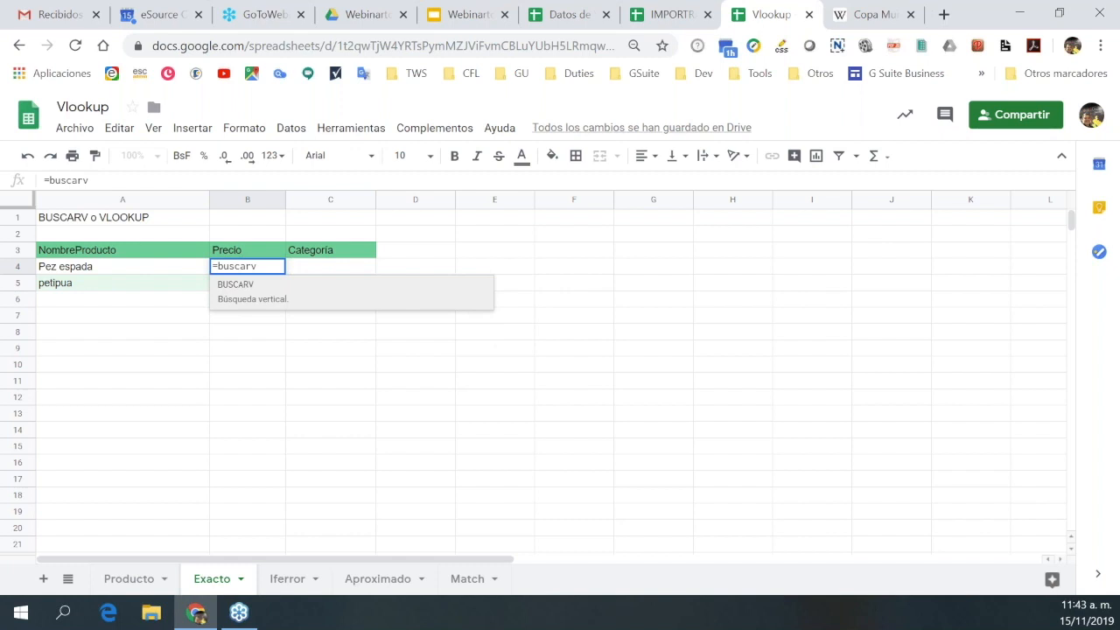
text(()
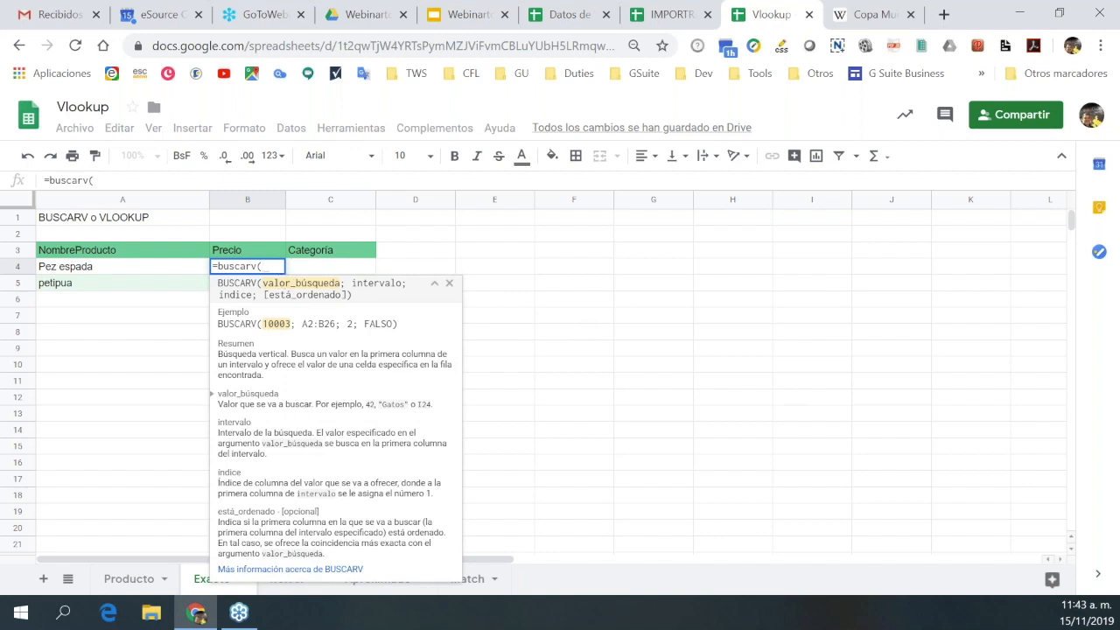
click(449, 285)
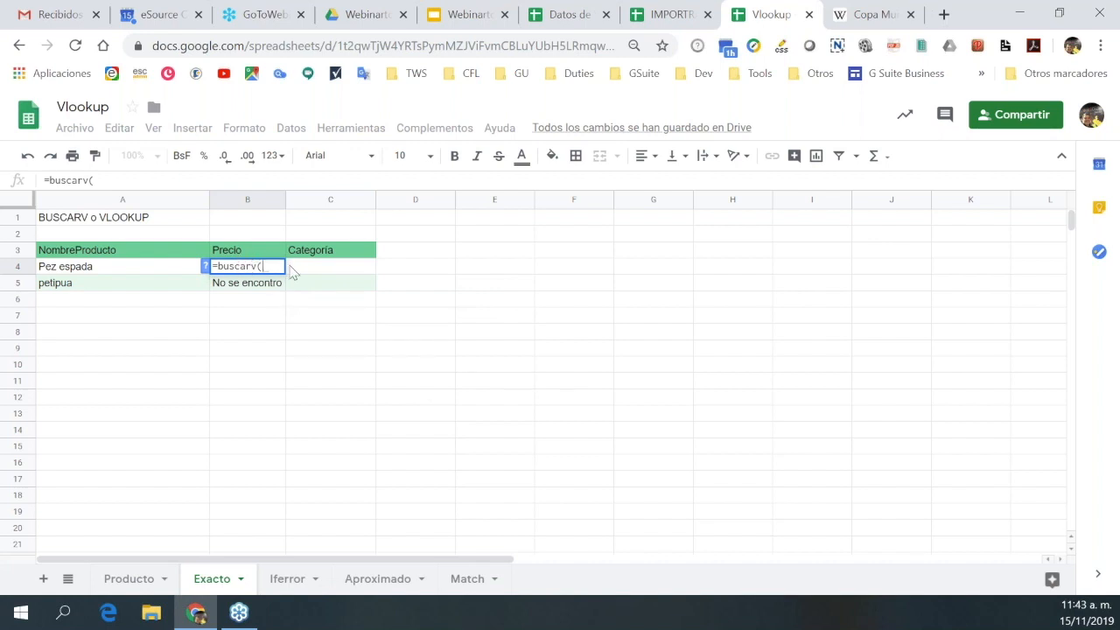
click(205, 269)
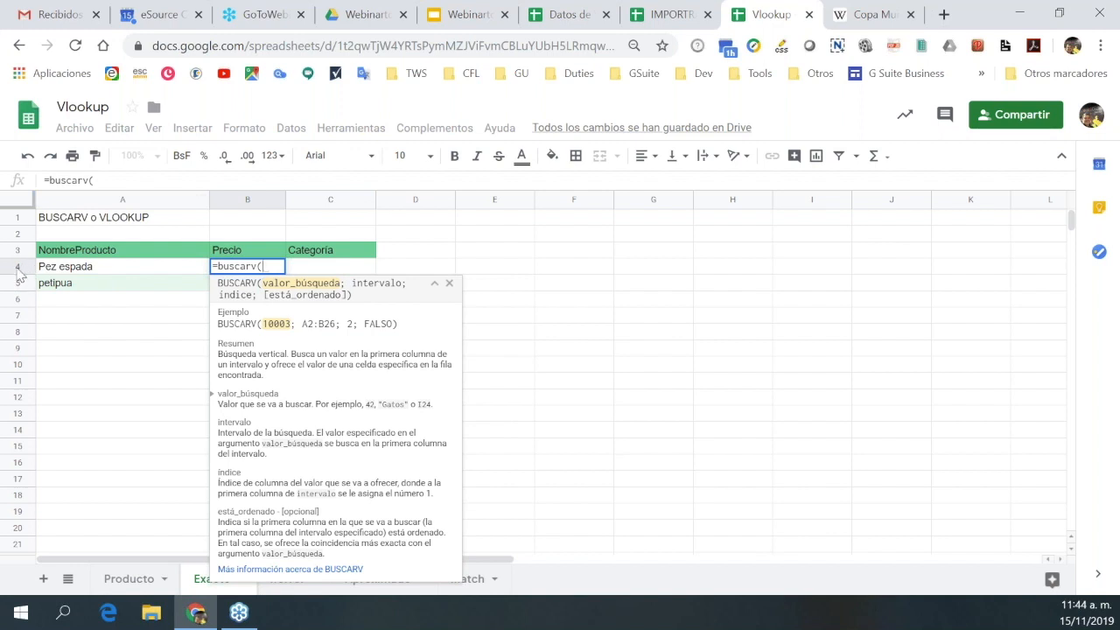
click(77, 274)
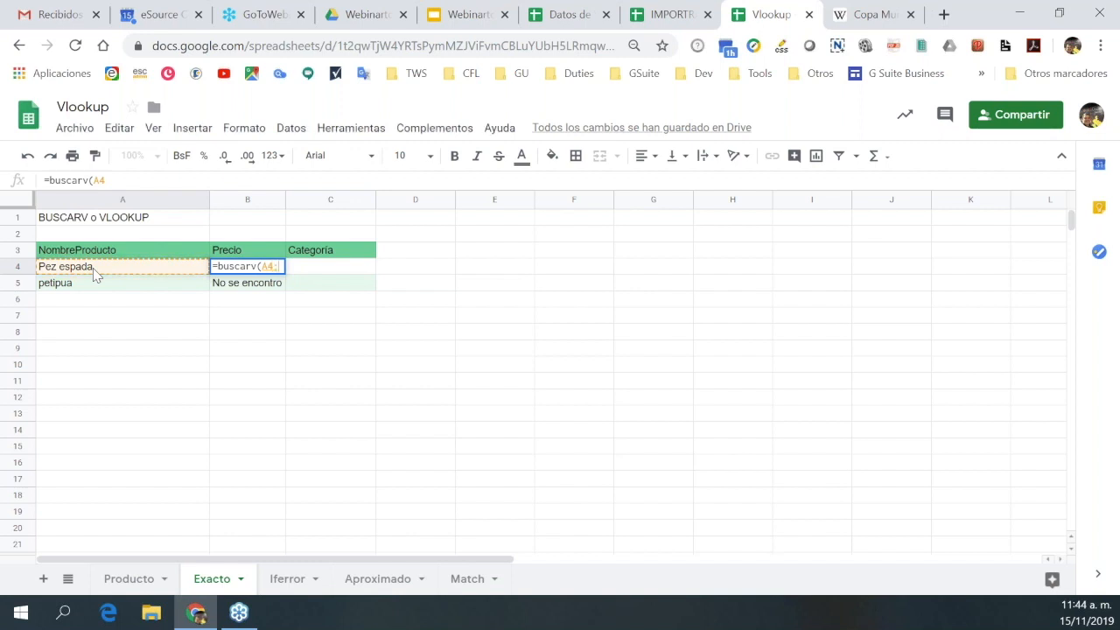
text(;)
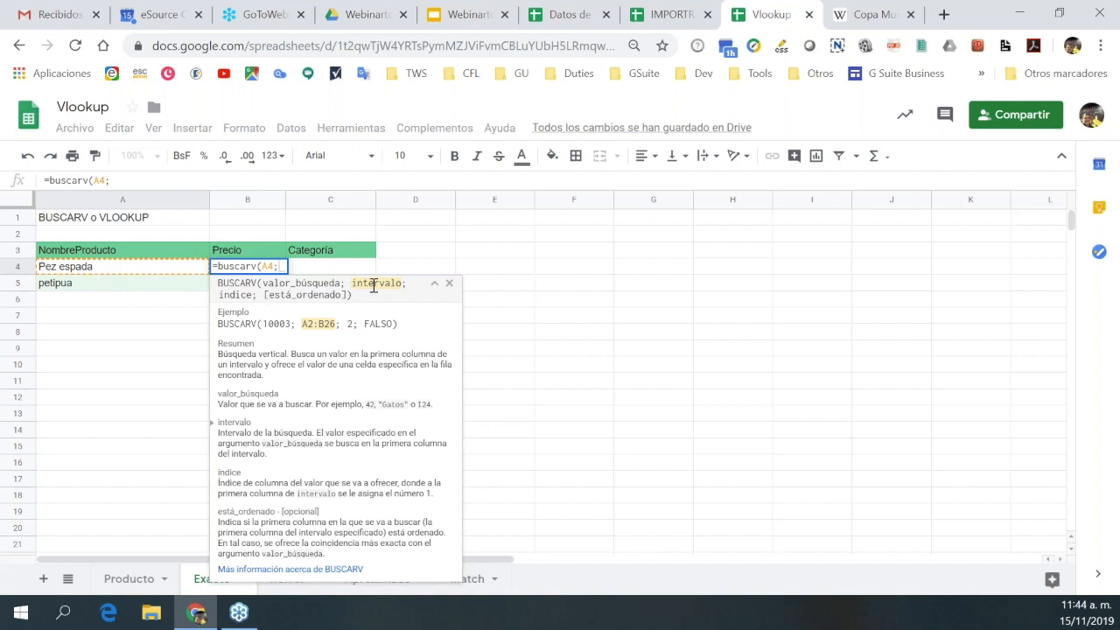
Add Producto!A2:E78 as the BUSCARV search range, followed by a semicolon.
click(125, 578)
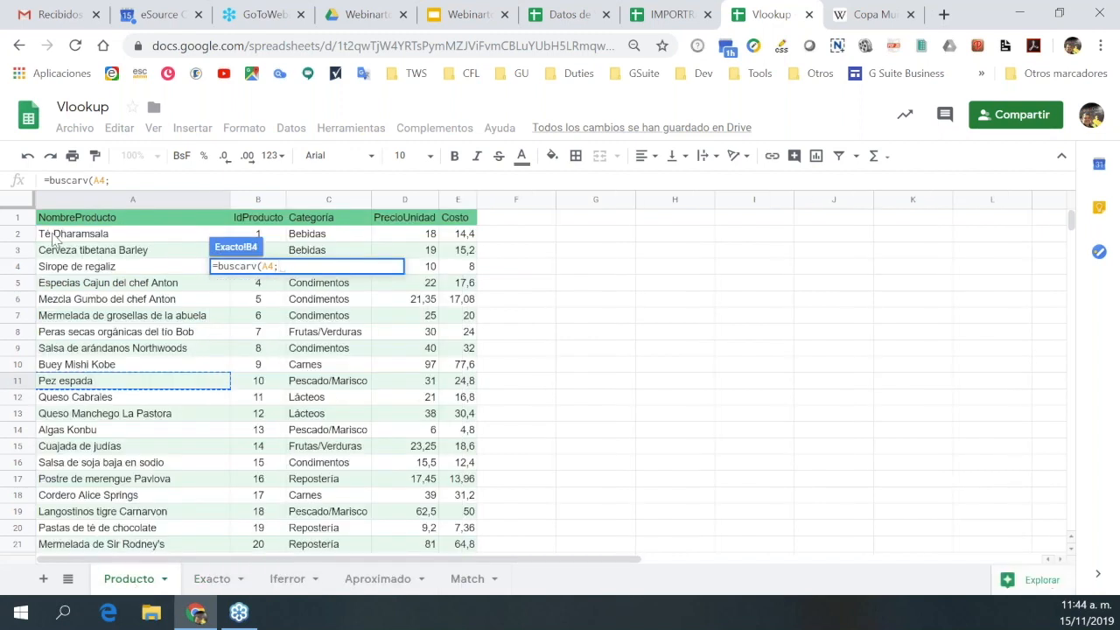
drag(54, 239, 416, 496)
drag(479, 429, 466, 455)
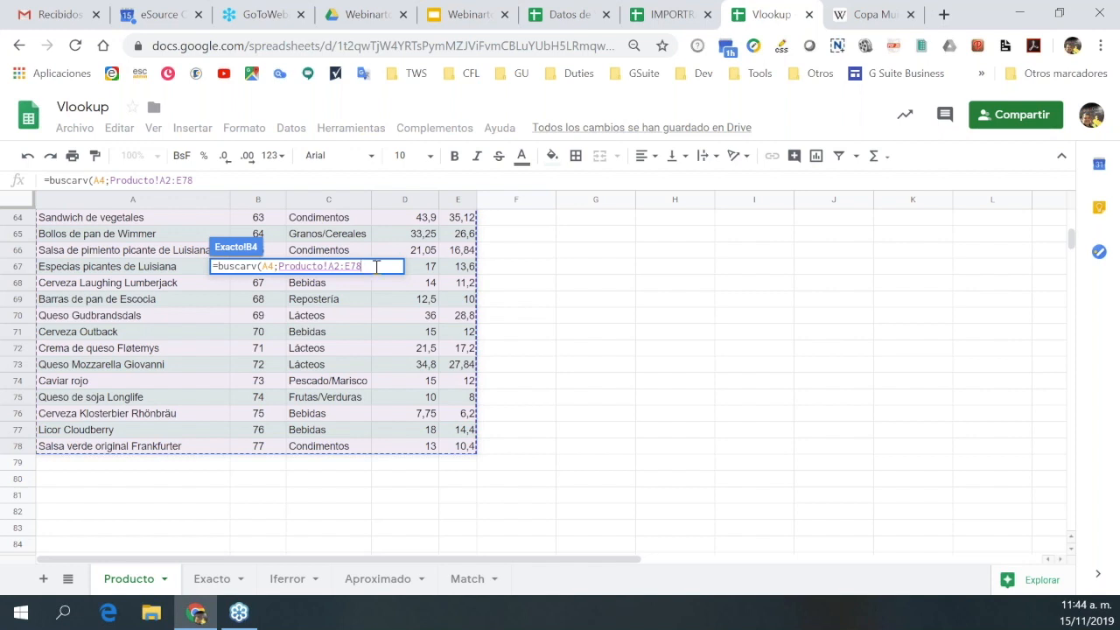
text(,)
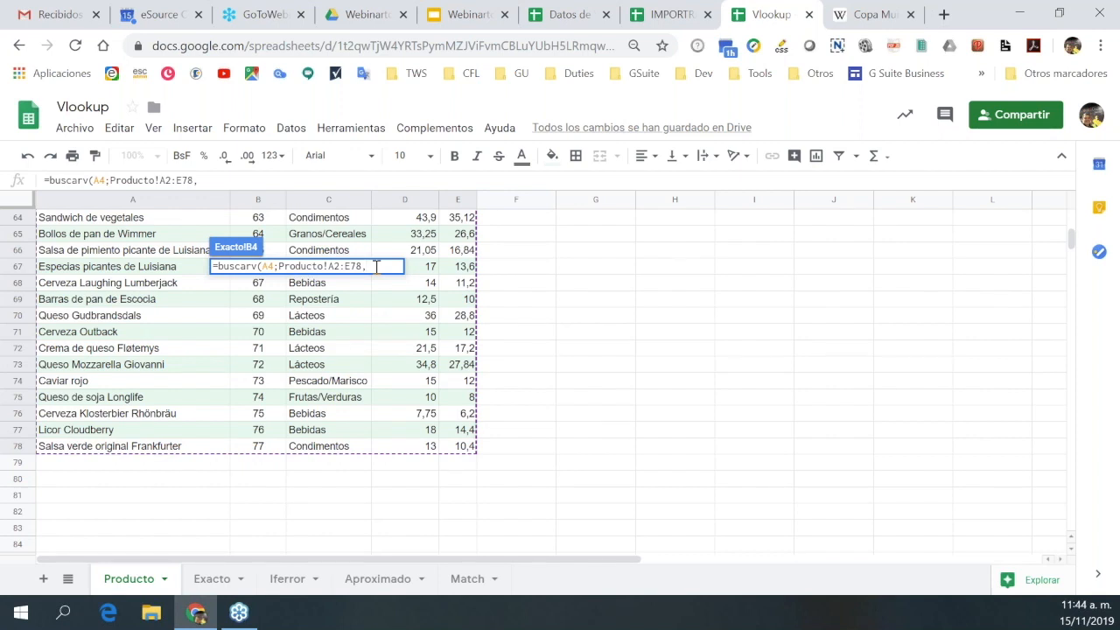
key(BackSpace)
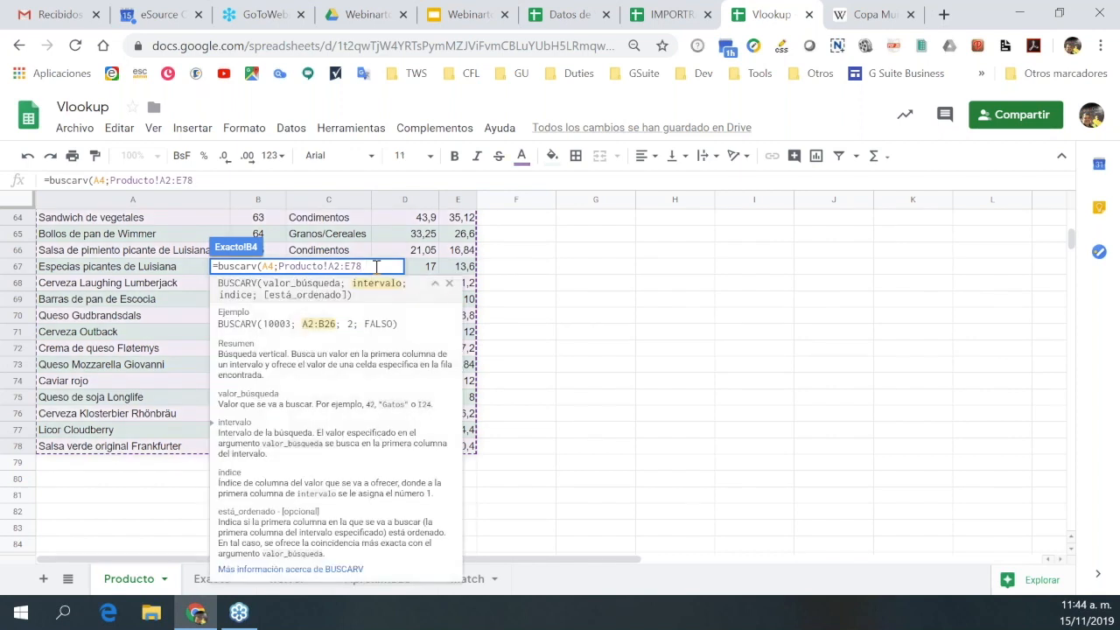
text(:)
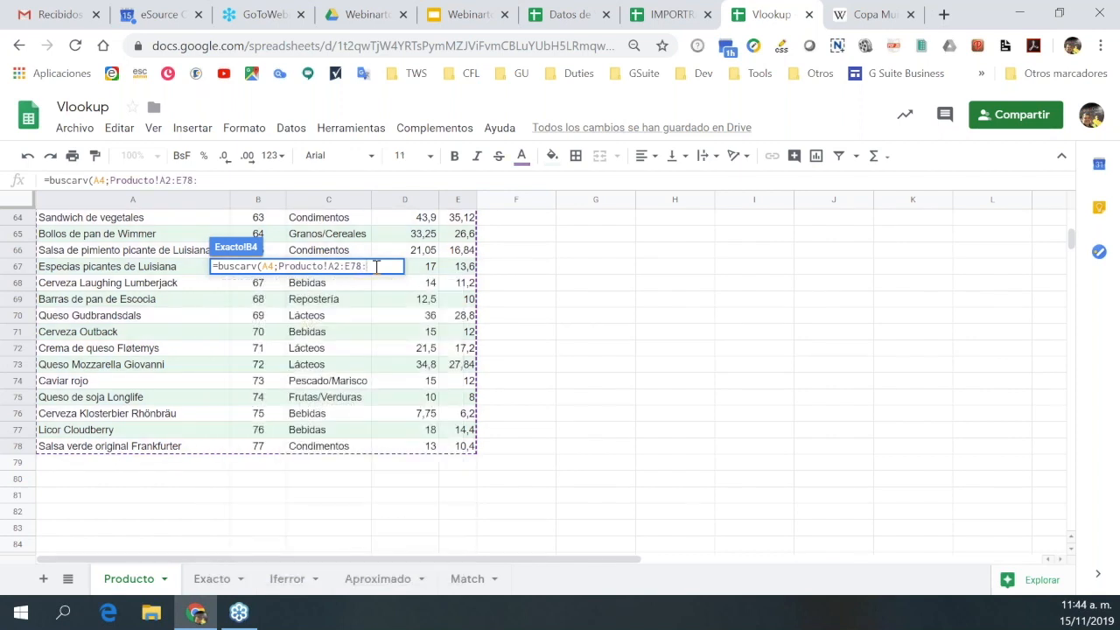
key(BackSpace)
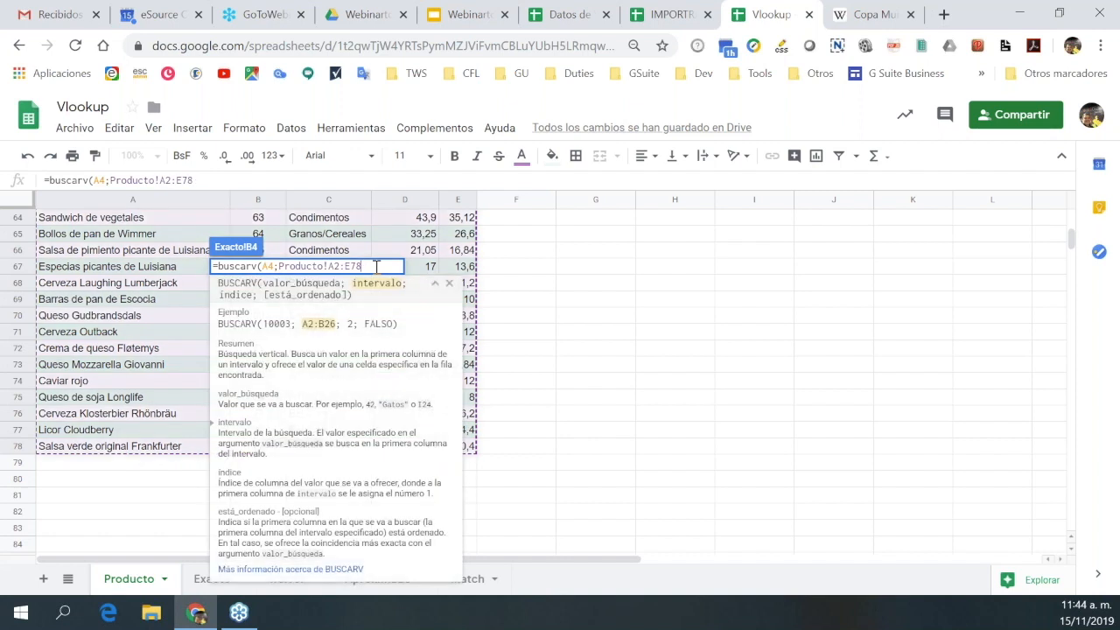
text(;)
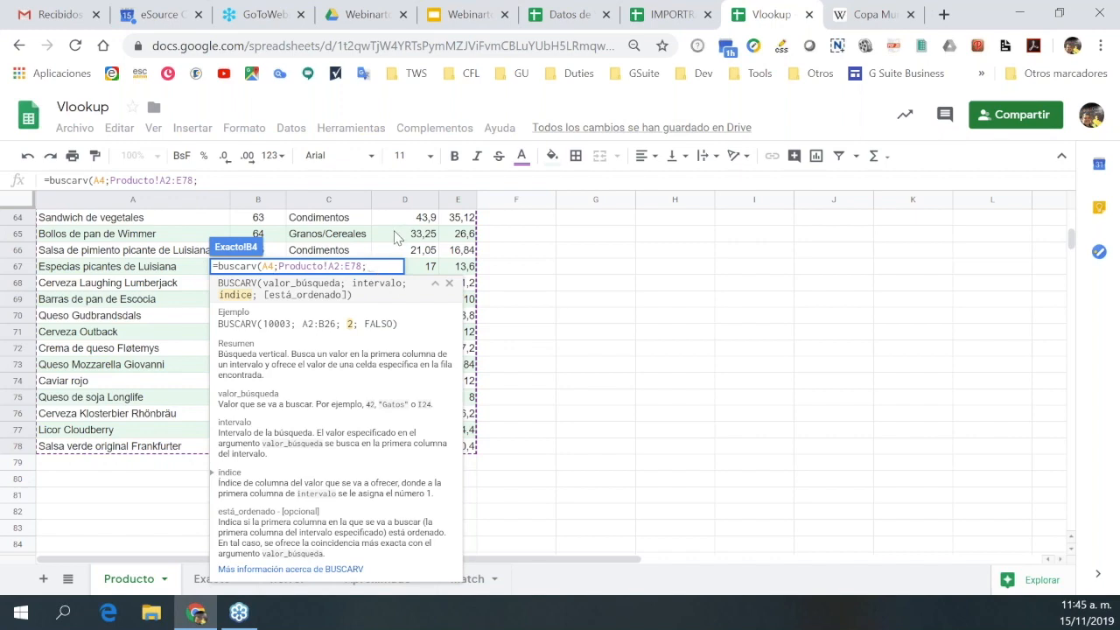
Finish with column 4 and exact match 0, committing =BUSCARV(A4;Producto!A2:E78;4;0) to return 31.
scroll(398, 236, up, 15)
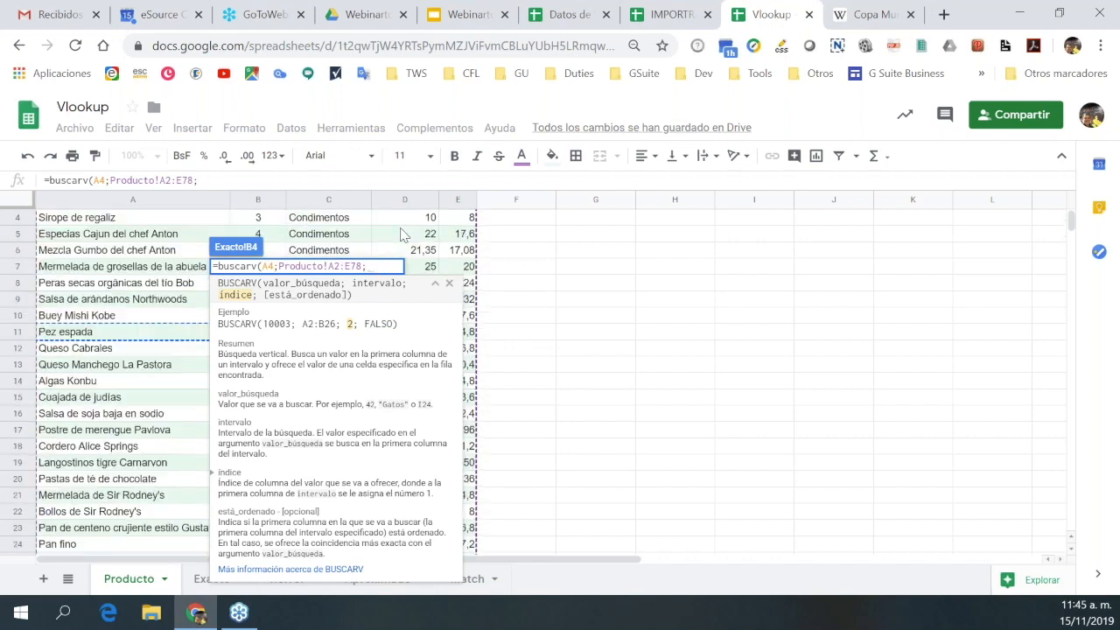
scroll(402, 235, up, 1)
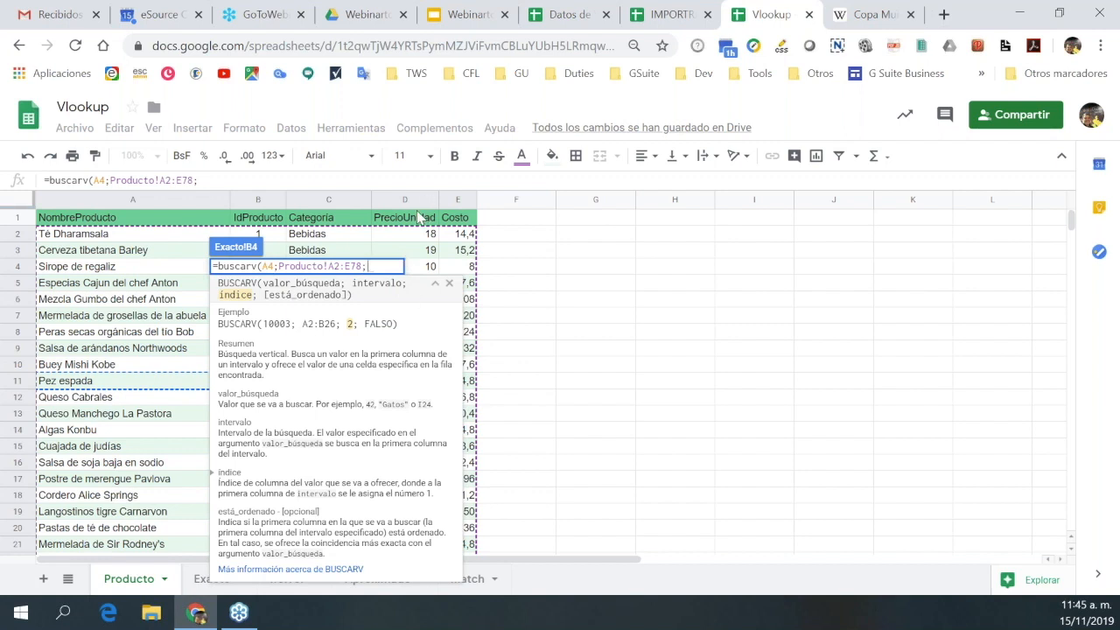
text(4)
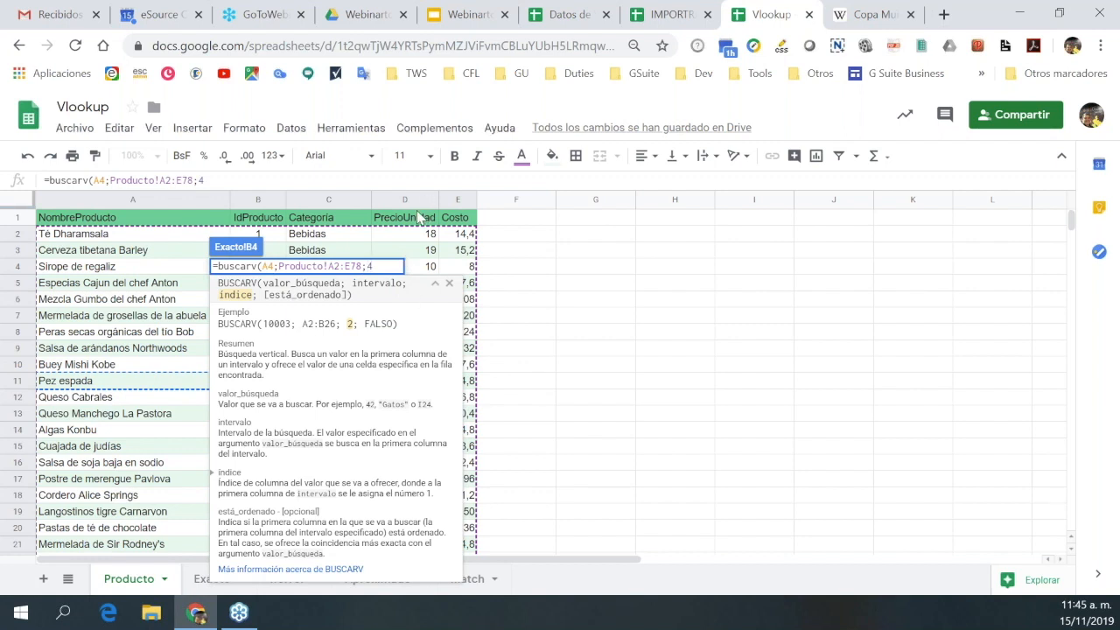
text(;)
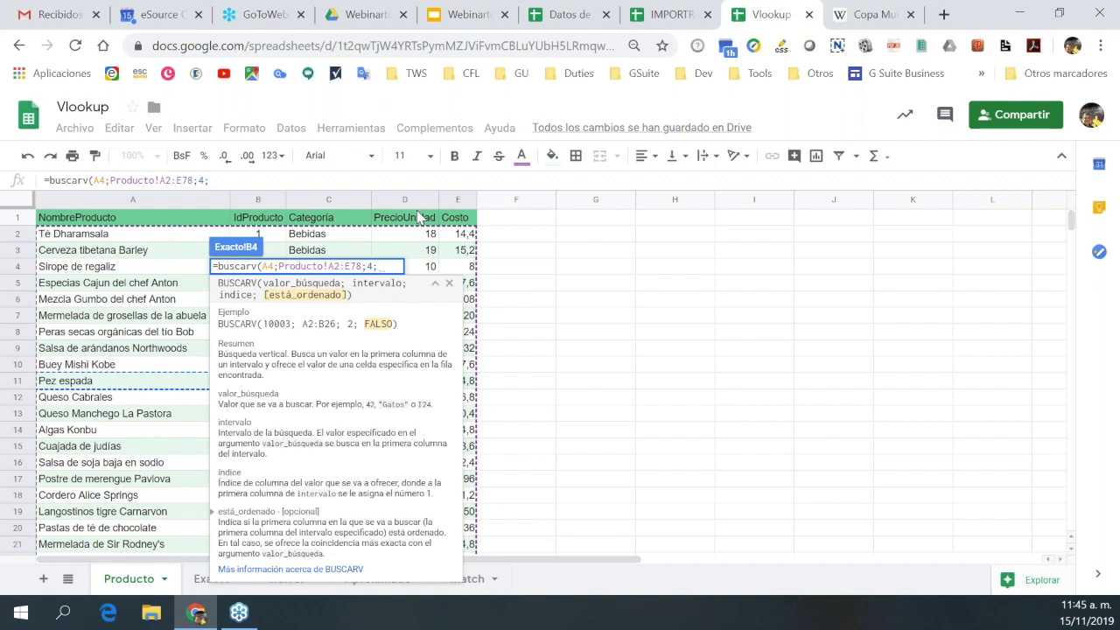
text(0)
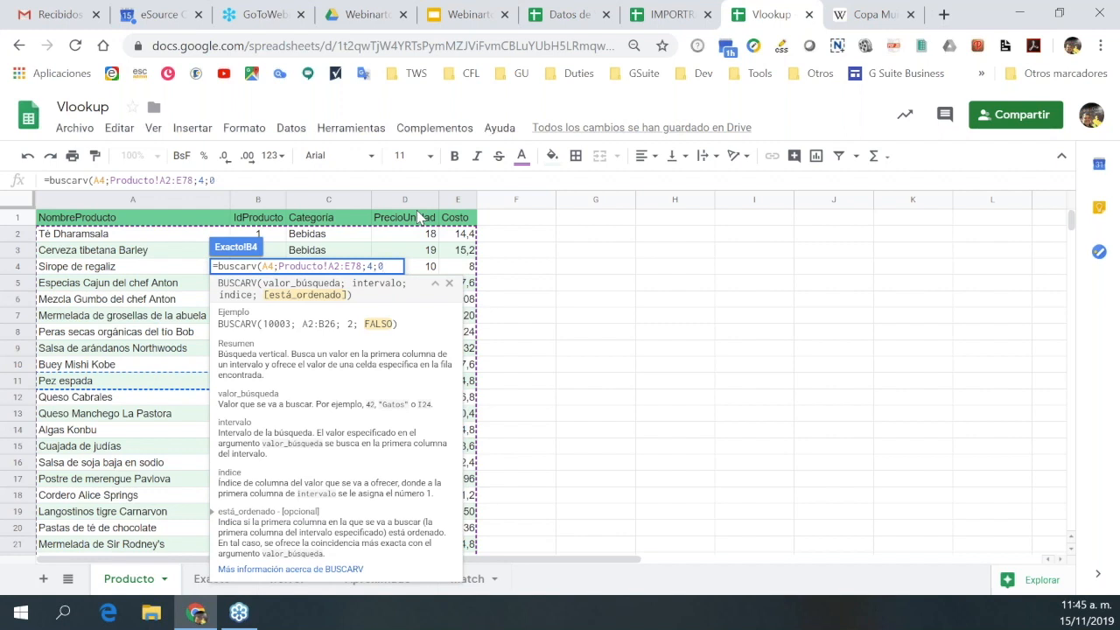
text())
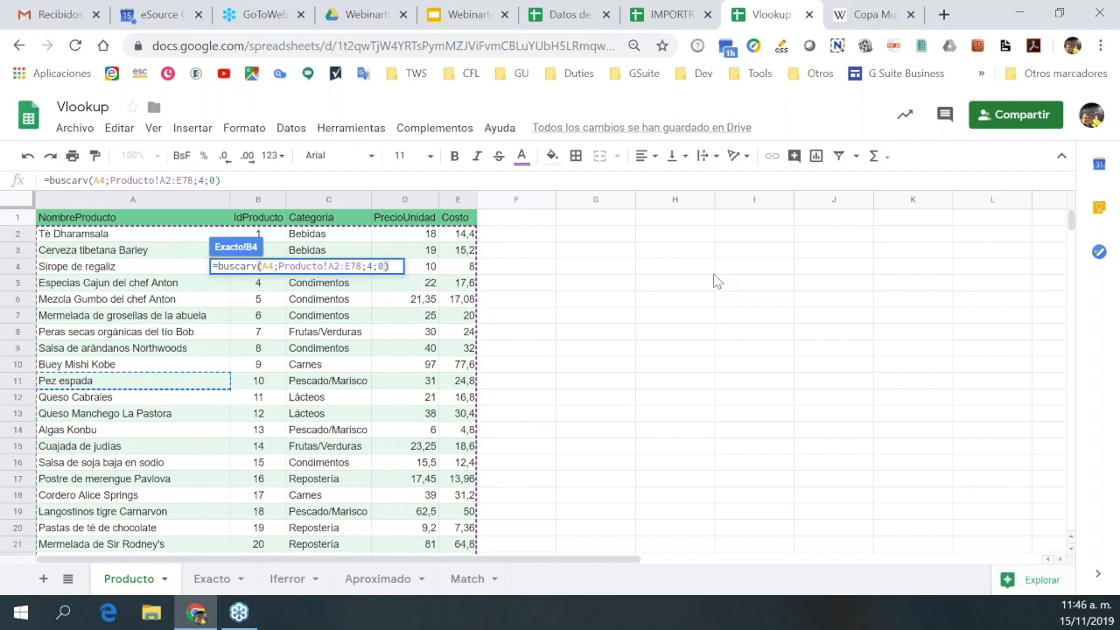
key(Return)
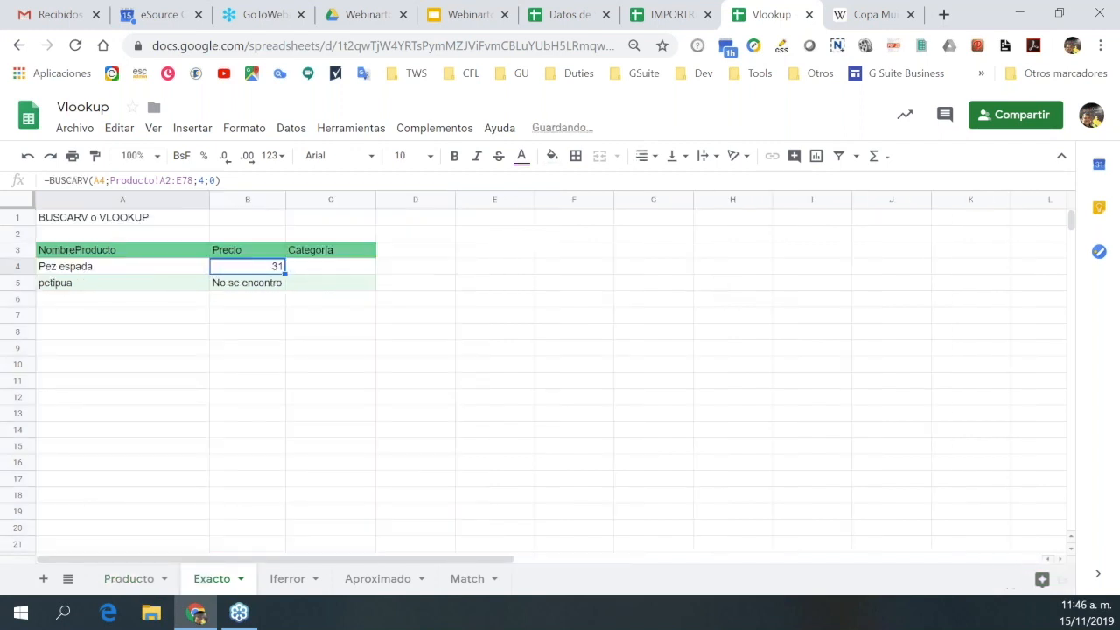
click(116, 272)
click(253, 272)
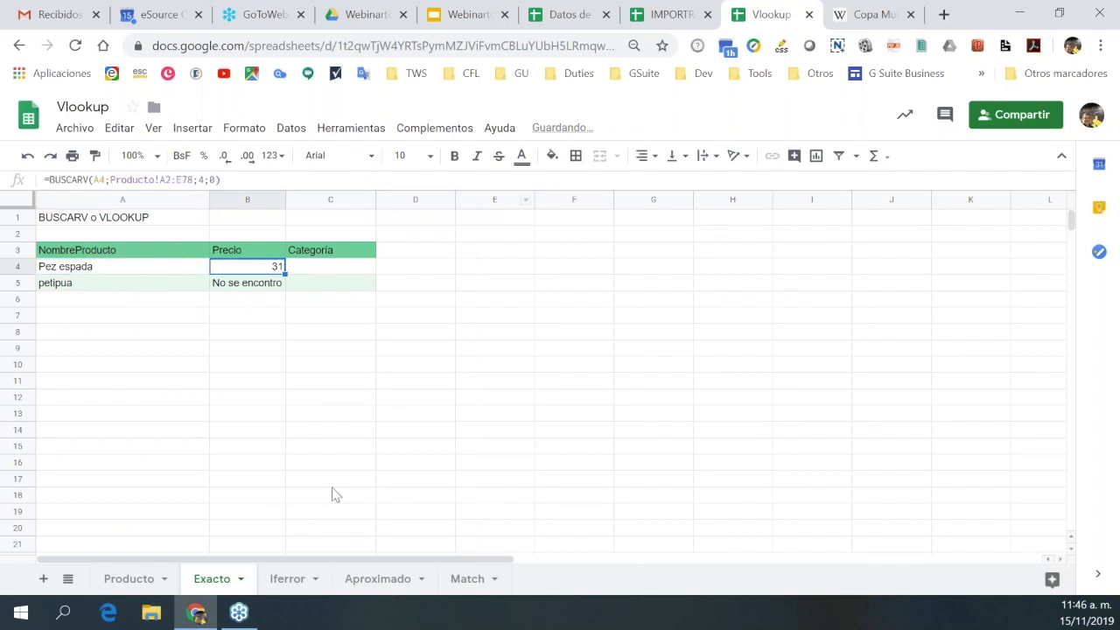
On Producto, point out Pez espada's price 31 and ID 10, then mark columns B–E.
click(128, 579)
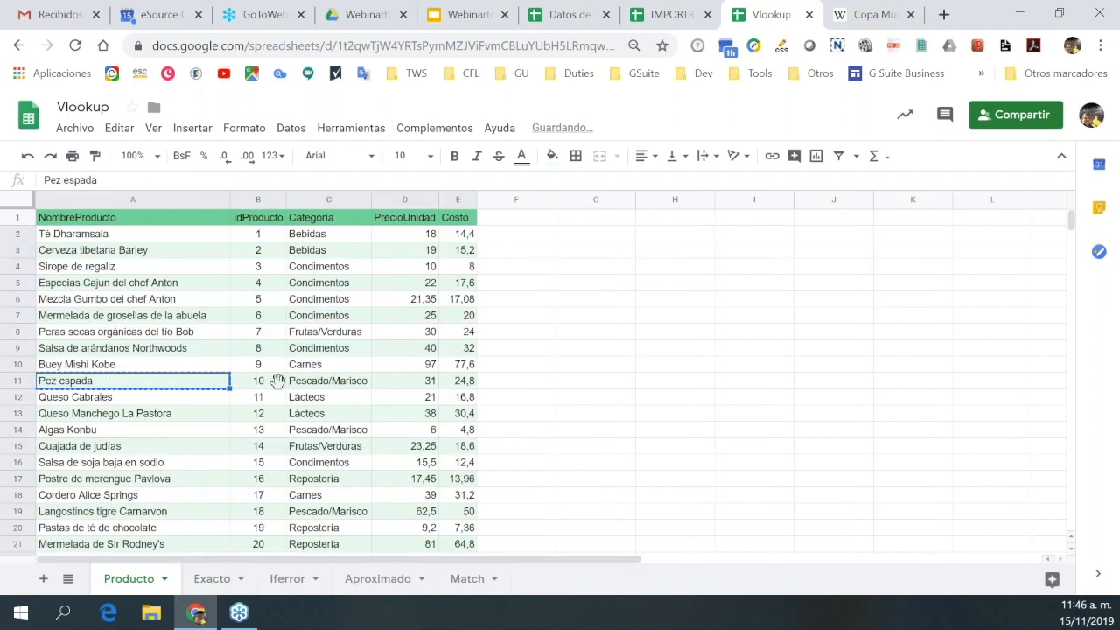
click(427, 385)
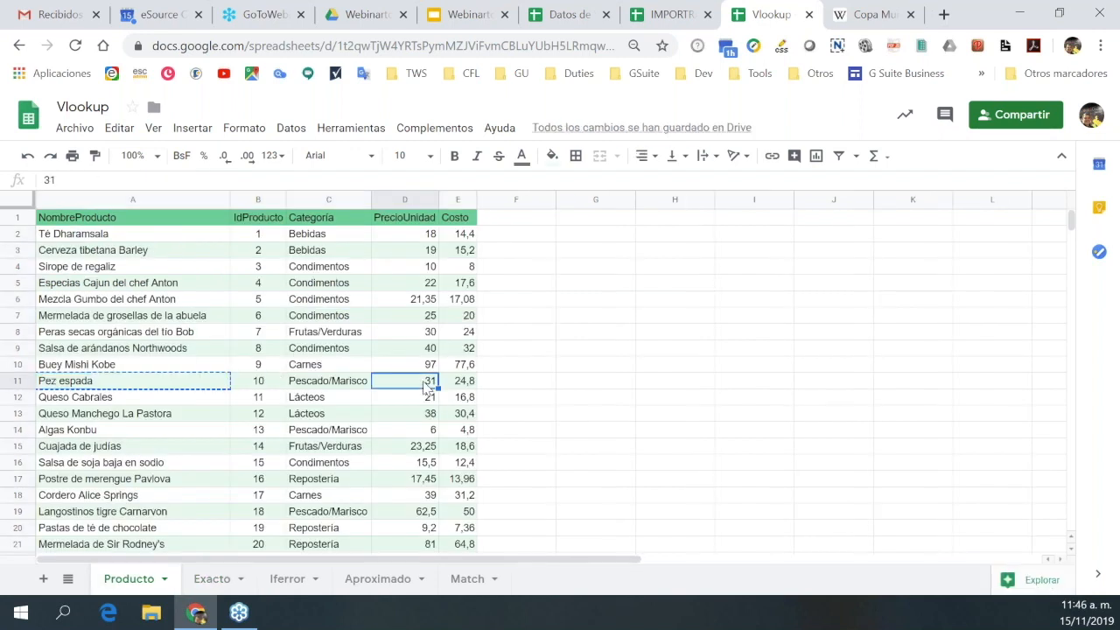
click(172, 390)
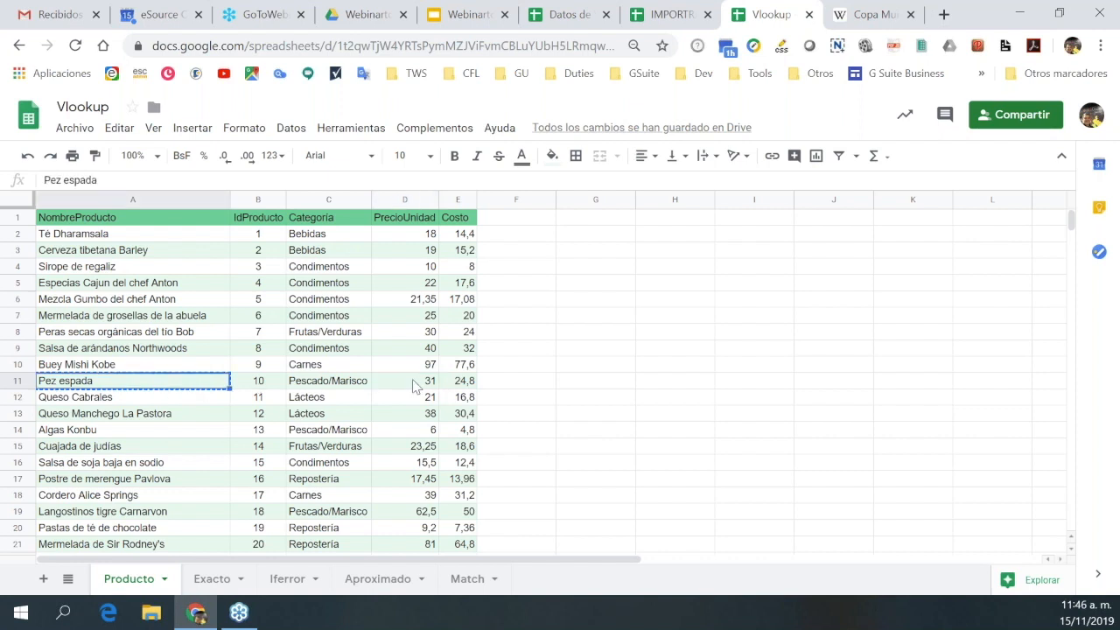
click(415, 386)
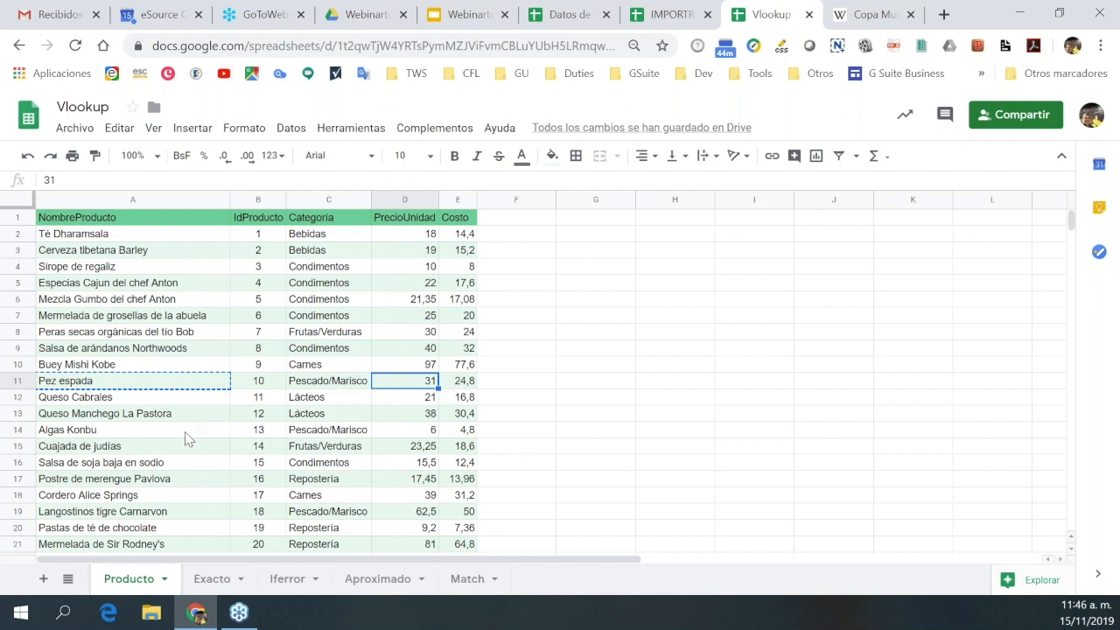
click(261, 385)
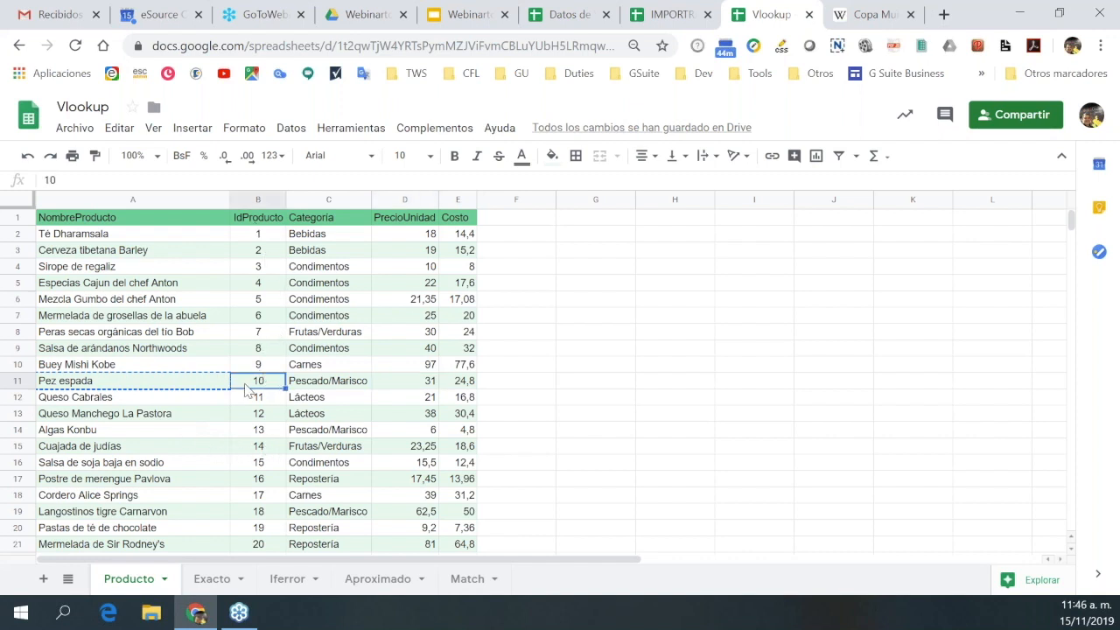
drag(258, 233, 464, 430)
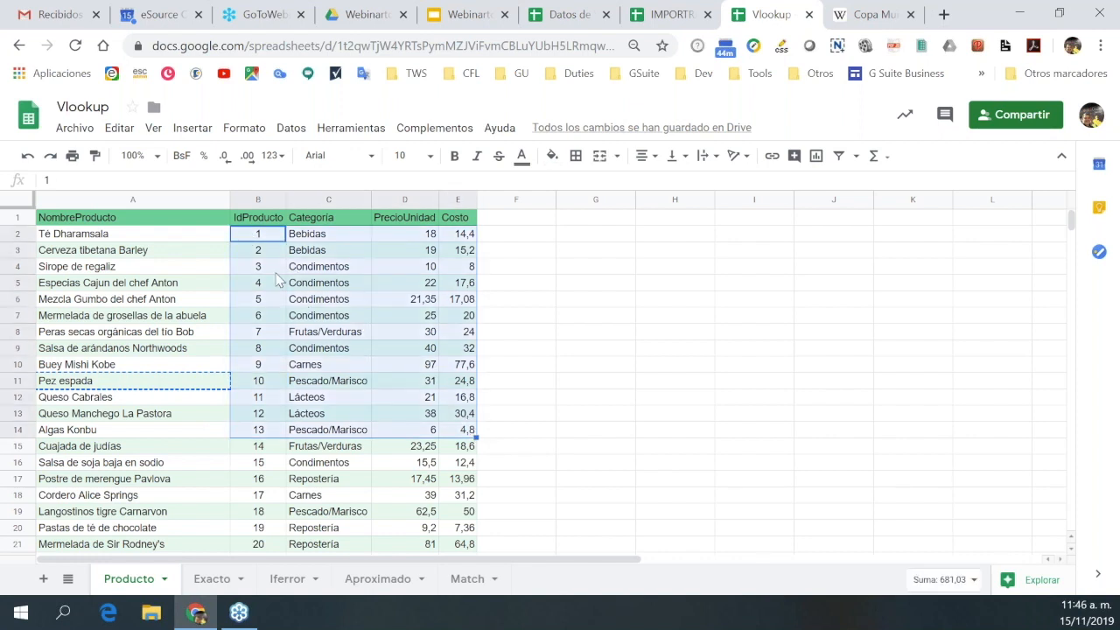